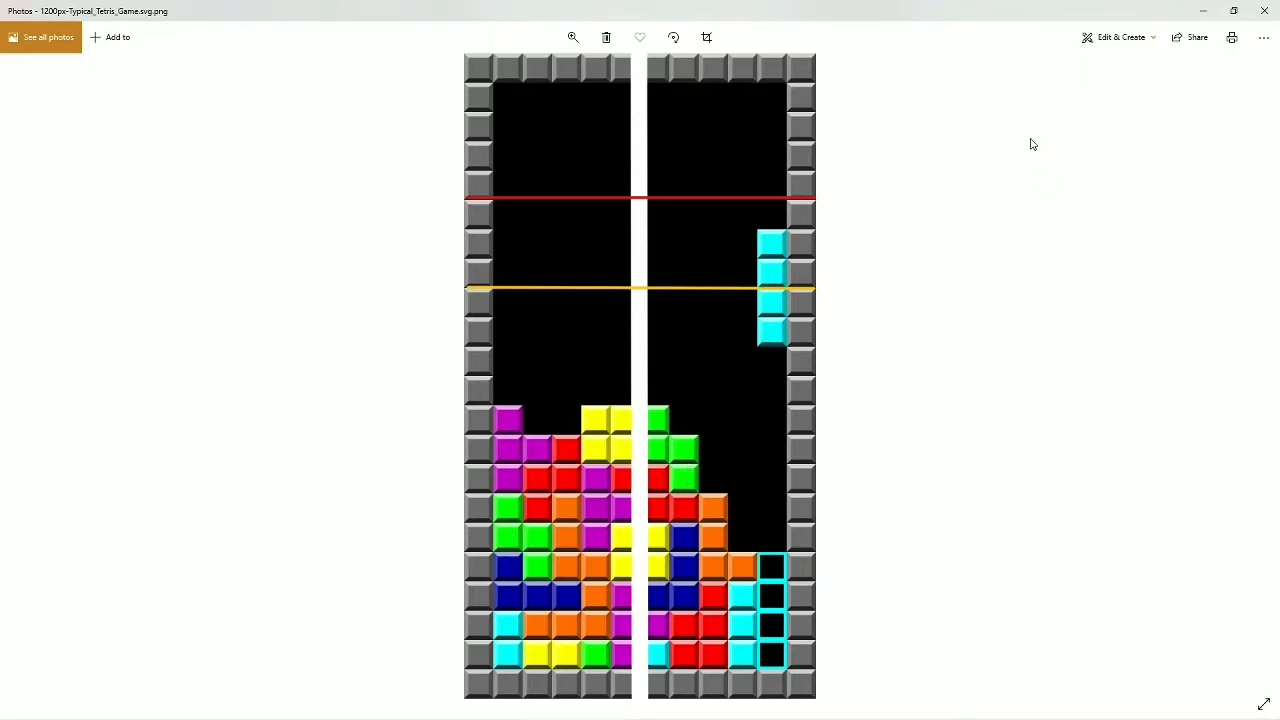
- Switch to the Cubase project and open the instrument window of the Kontakt Drums track
{"action": "key", "text": "alt+Tab"}
{"action": "key", "text": "alt+Tab"}
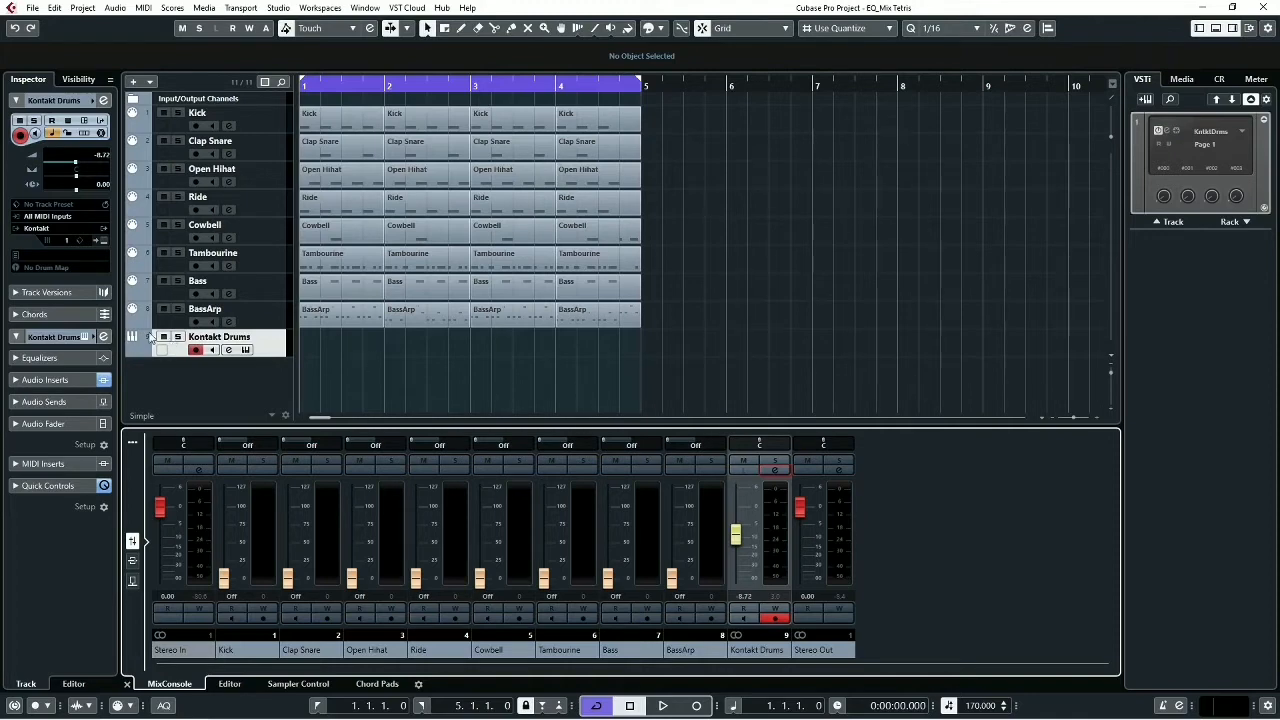
{"action": "left_click", "coordinate": [246, 350]}
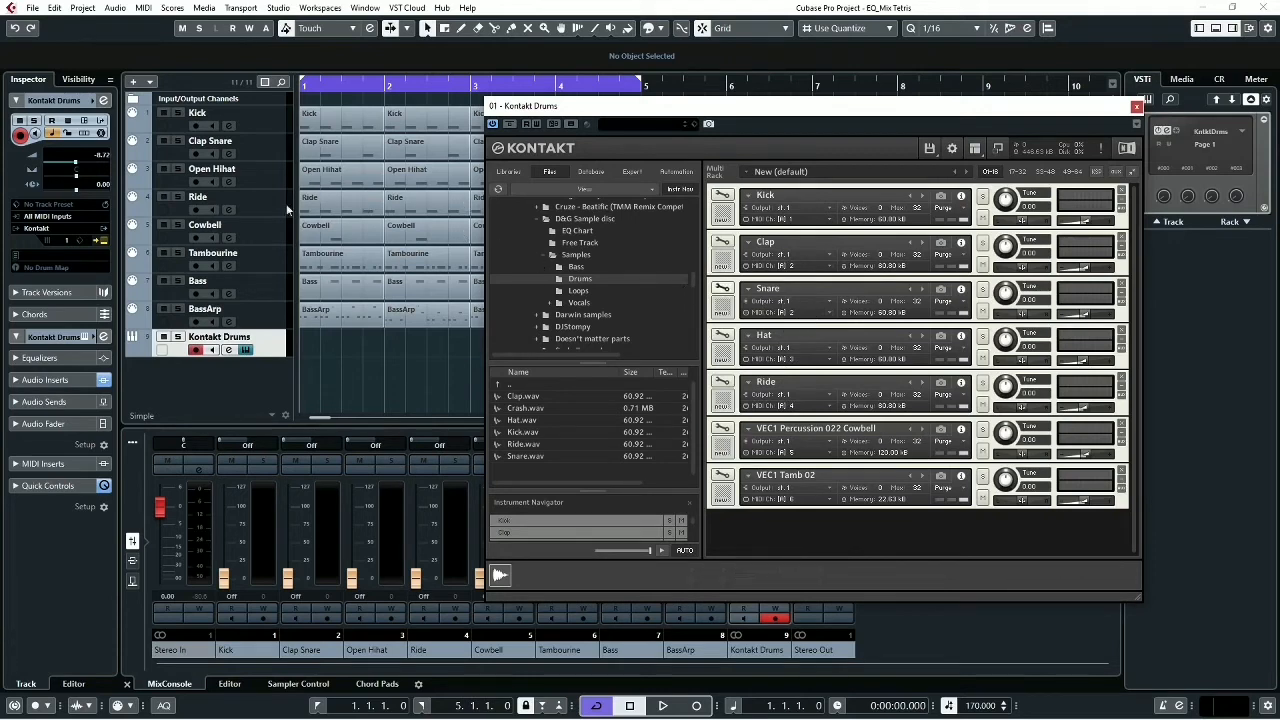
- Select the Clap Snare track and play the four-bar loop to hear the drums together, returning to the project start
{"action": "left_click", "coordinate": [276, 142]}
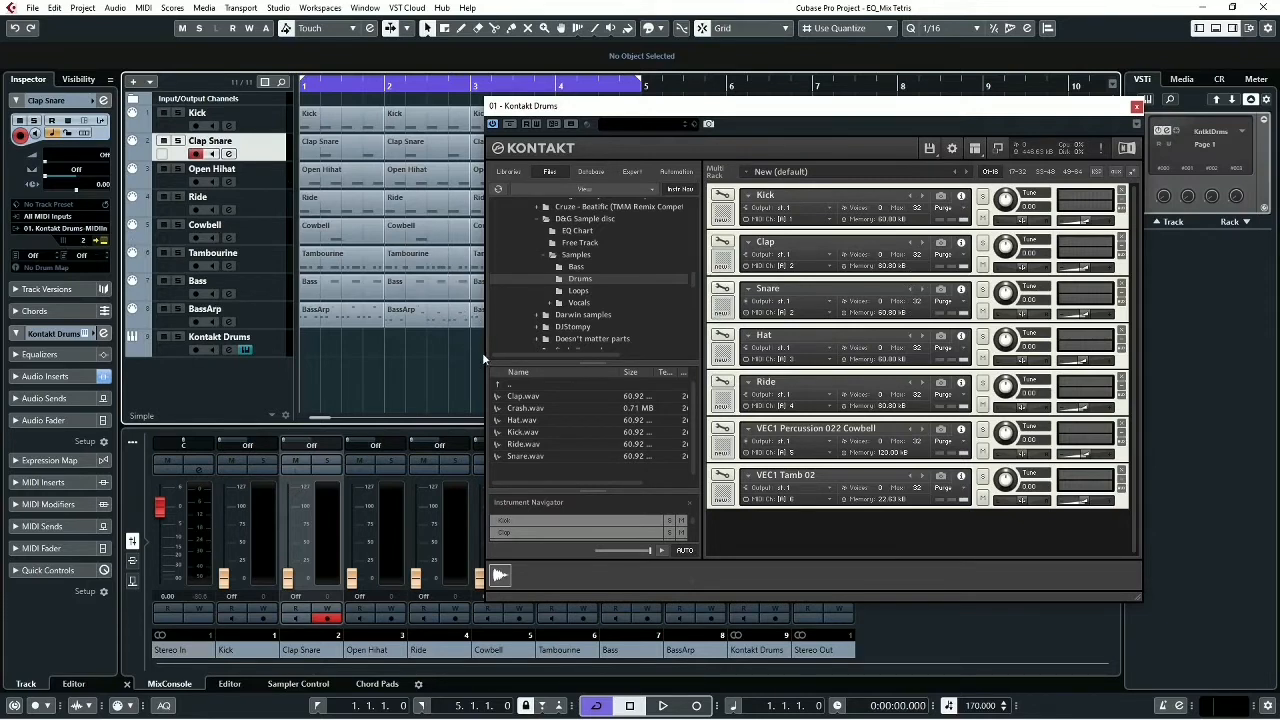
{"action": "key", "text": "space"}
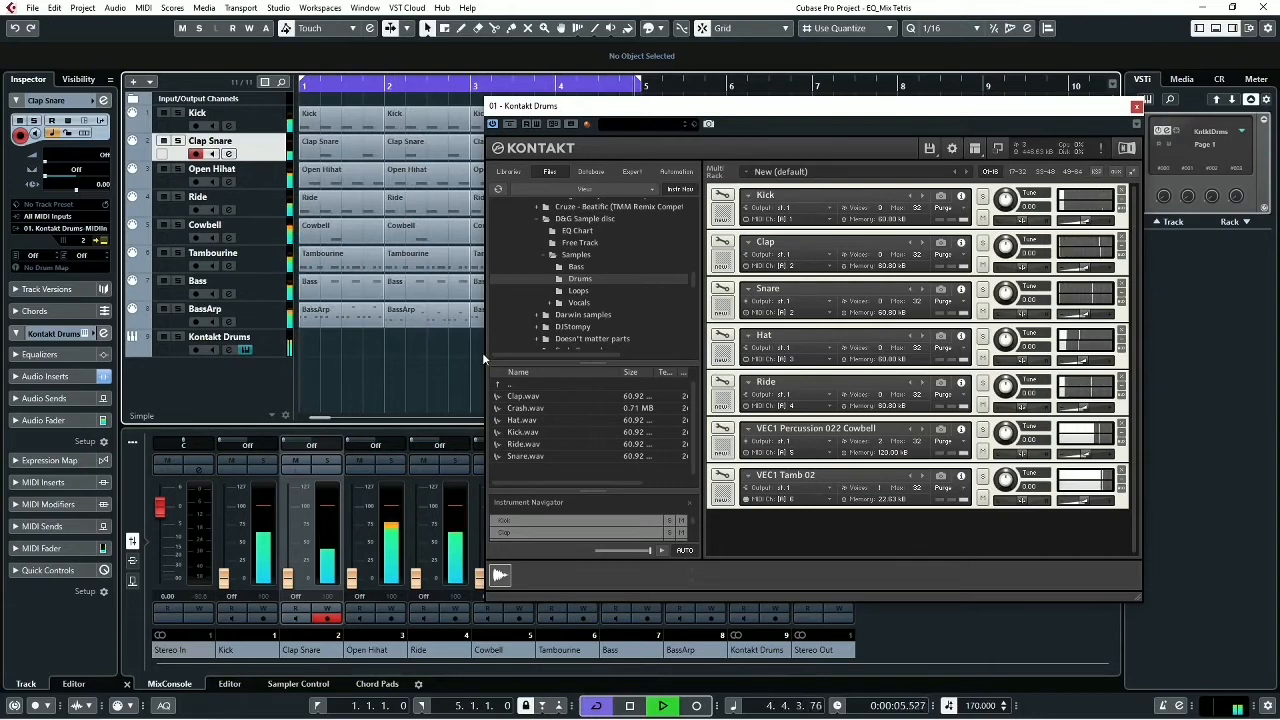
{"action": "key", "text": "space"}
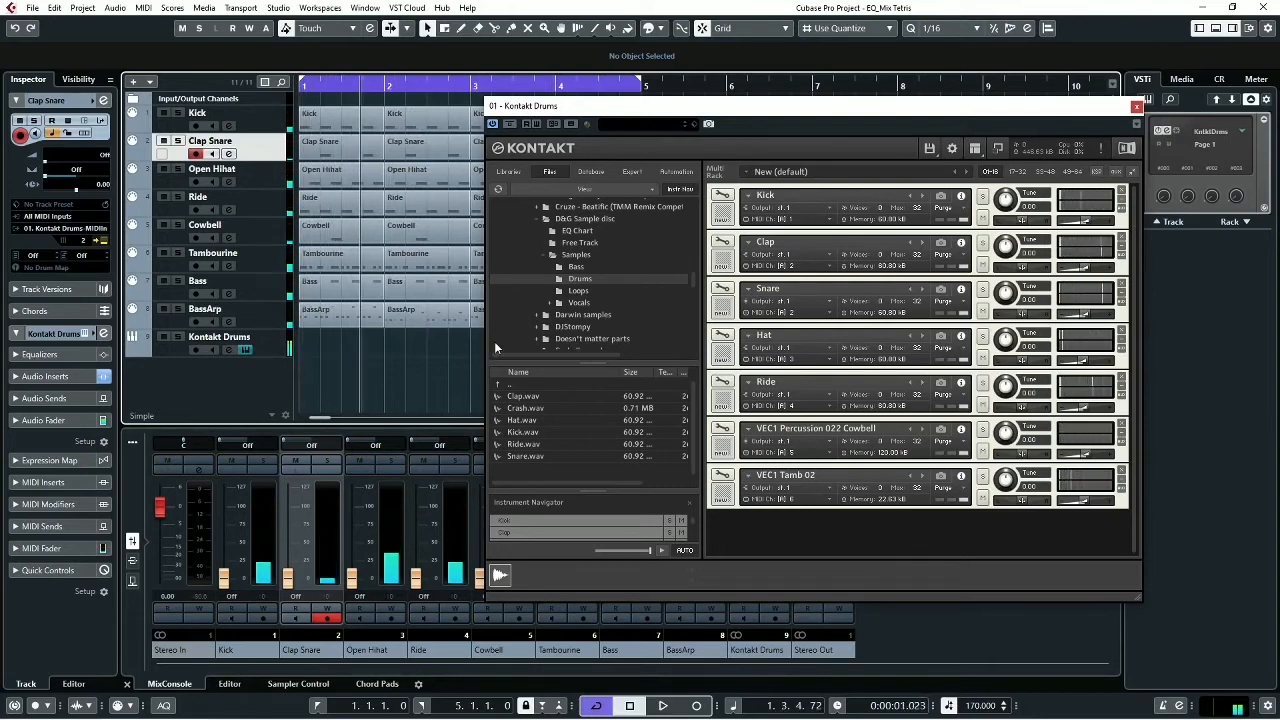
{"action": "key", "text": "Home"}
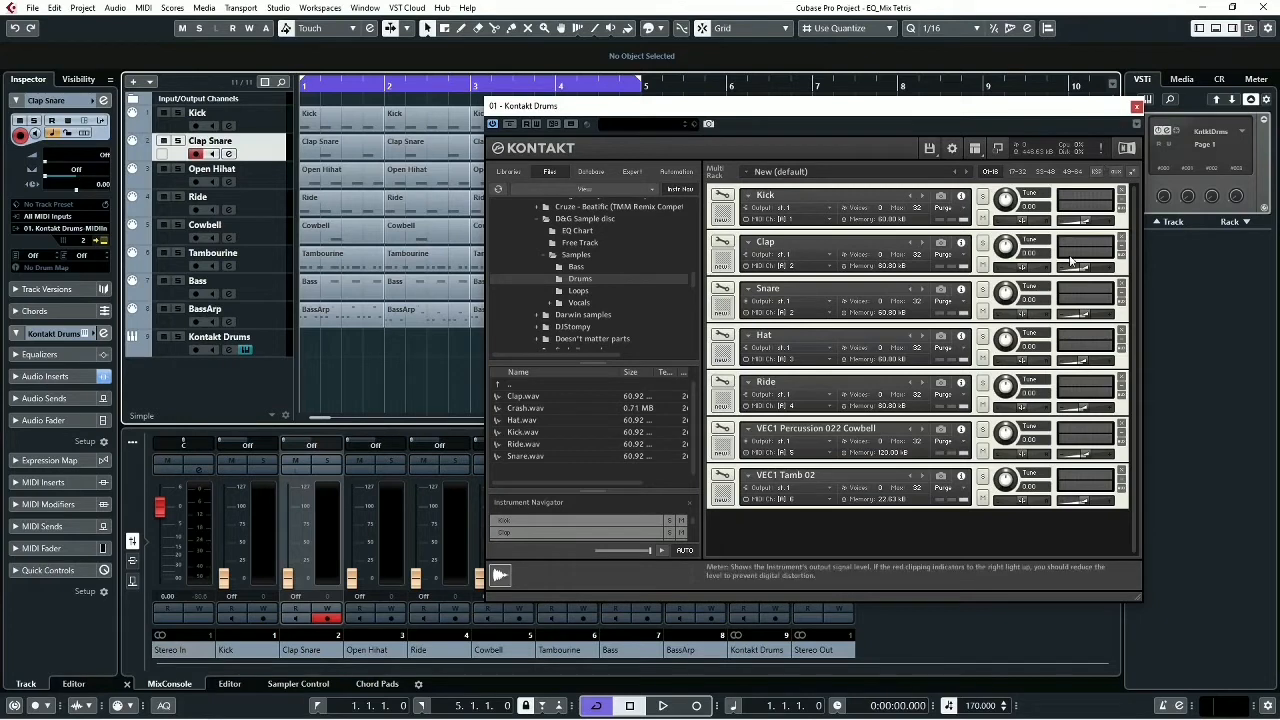
{"action": "key", "text": "space"}
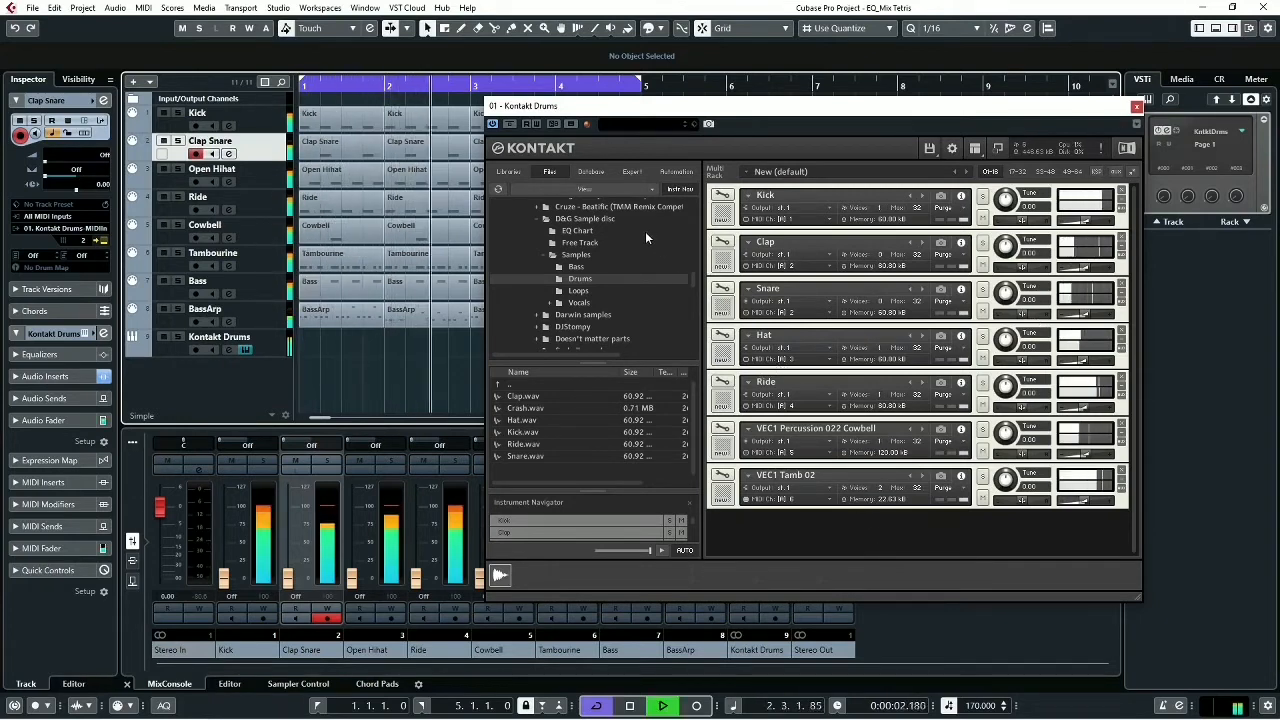
{"action": "key", "text": "space"}
{"action": "key", "text": "Home"}
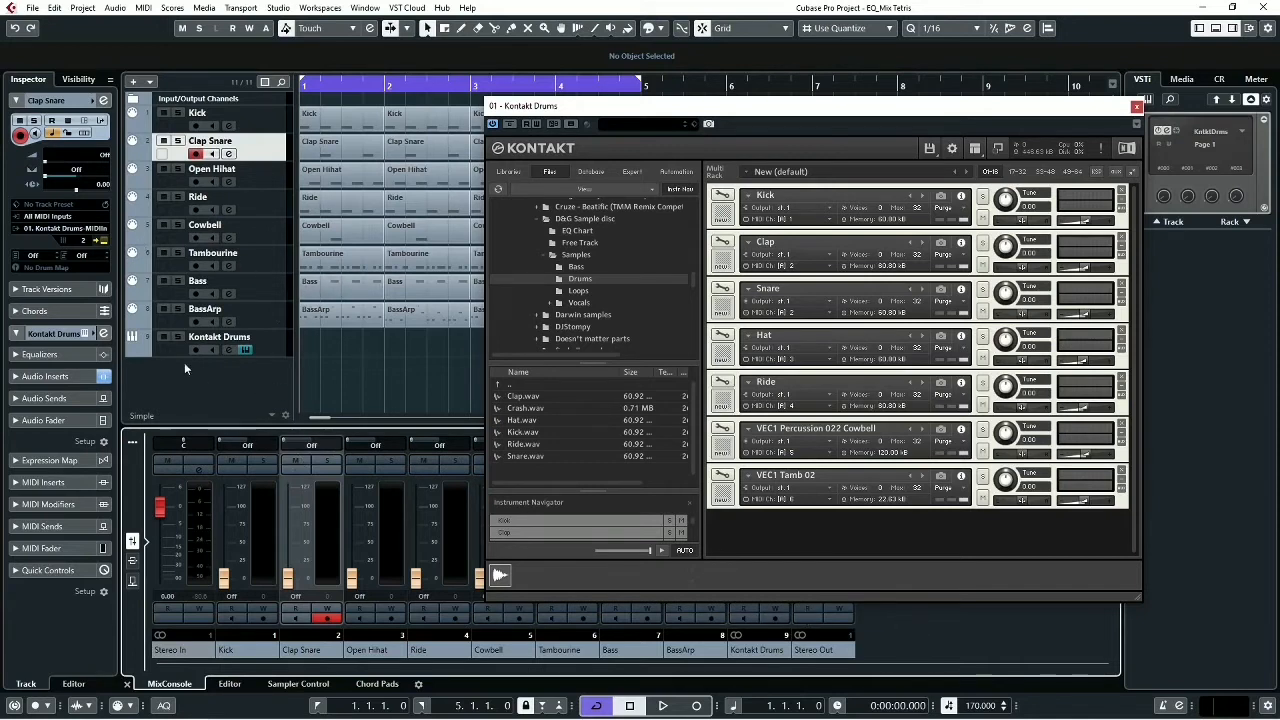
- Show the VPS Philta insert of the Kontakt Drums channel, leaving the channel settings closed
{"action": "left_click", "coordinate": [103, 333]}
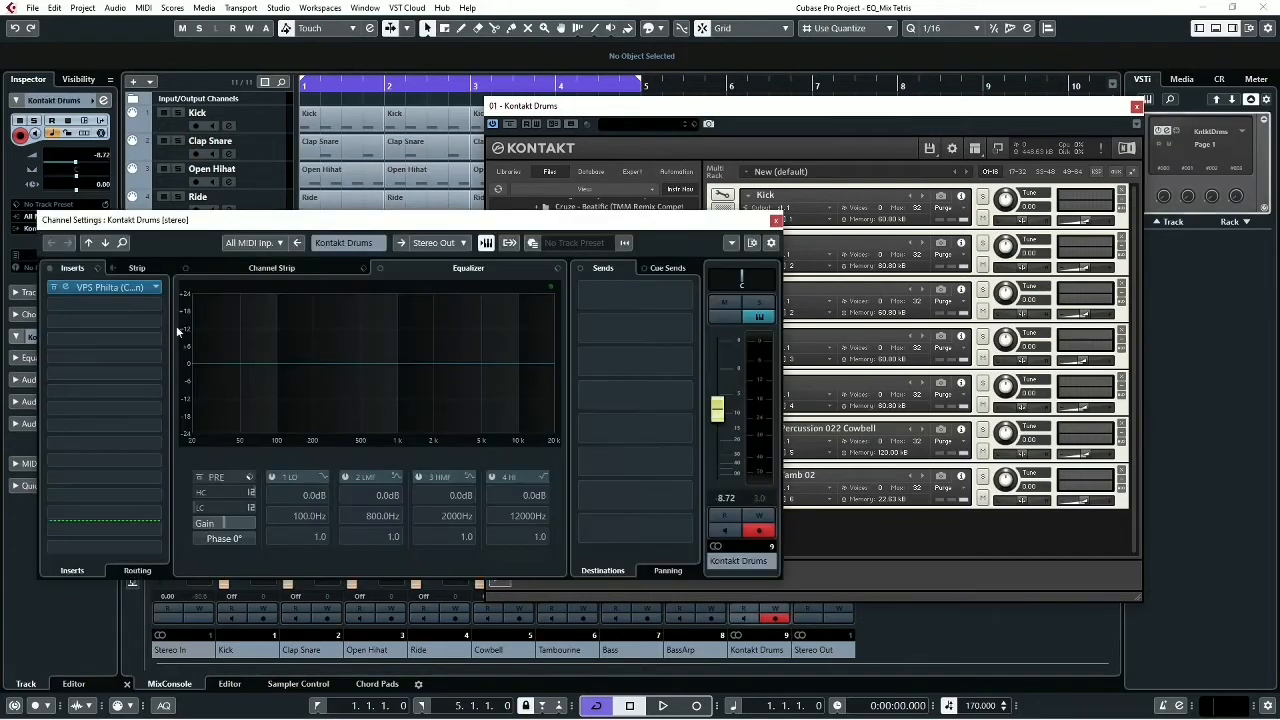
{"action": "left_click", "coordinate": [128, 290]}
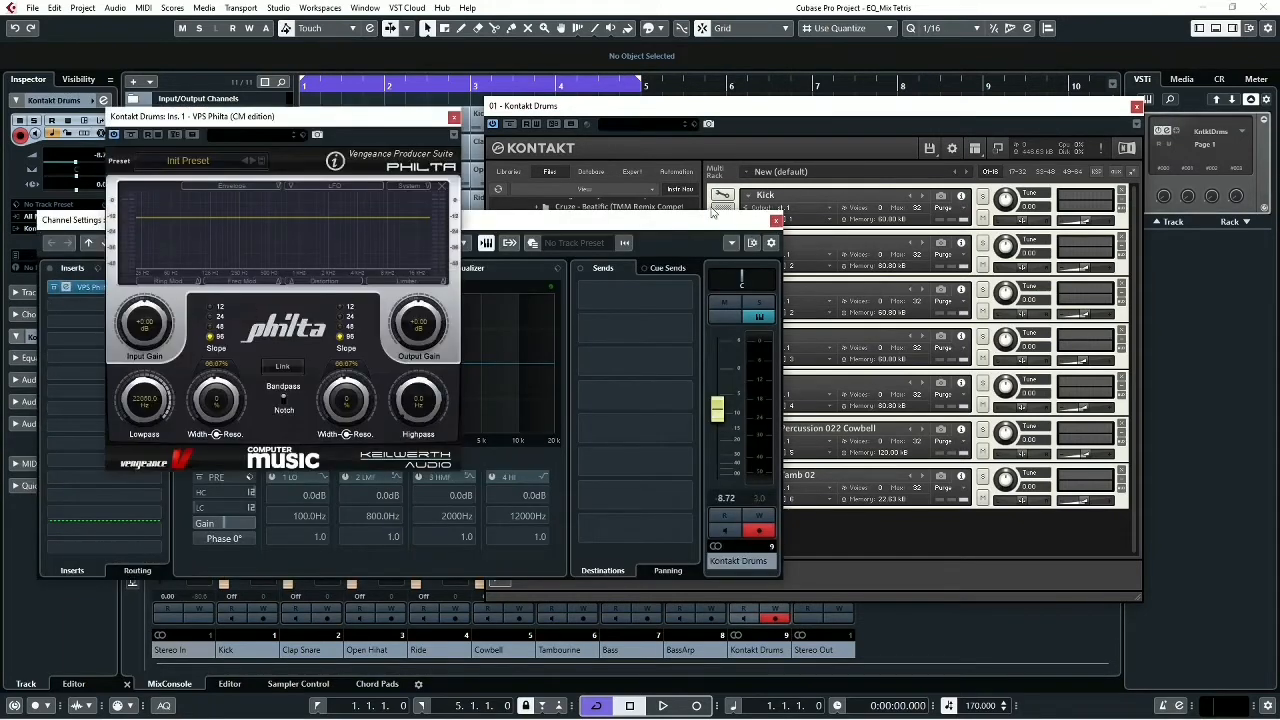
{"action": "left_click", "coordinate": [777, 221]}
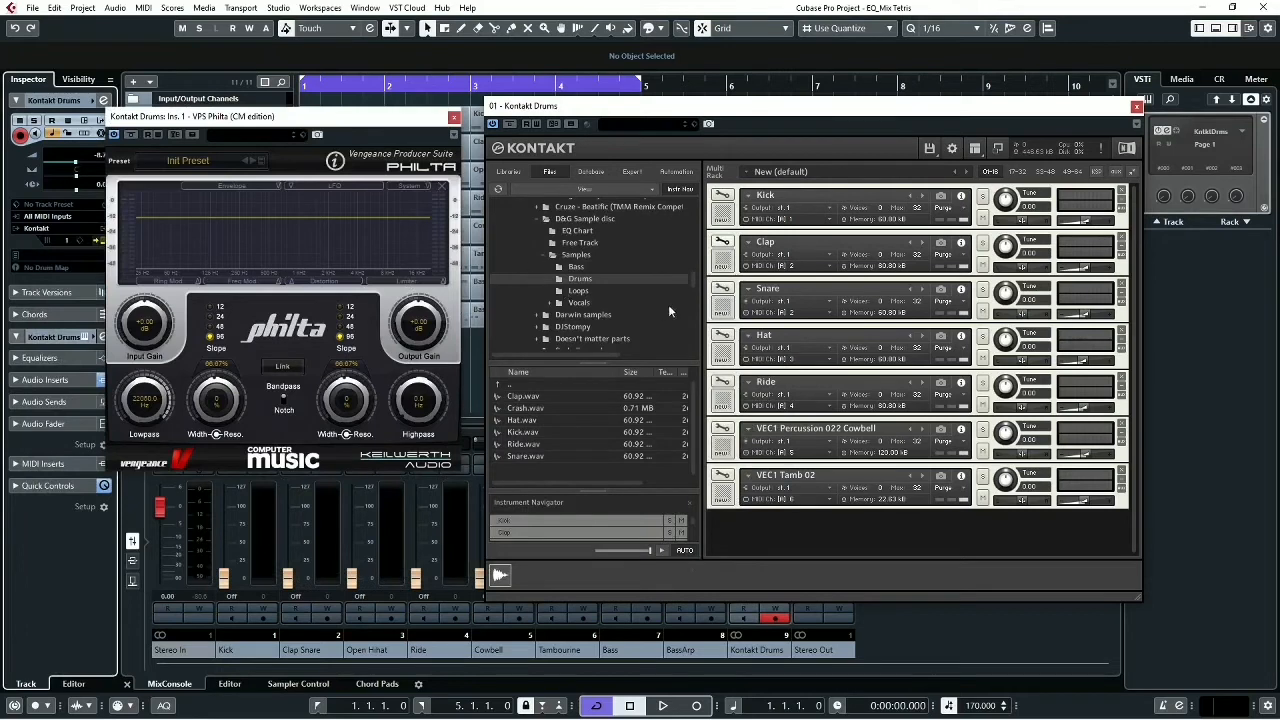
- Play the loop while watching the drums' spectrum in Philta, and look at the Tetris picture in Photos before returning to Cubase
{"action": "key", "text": "space"}
{"action": "key", "text": "space"}
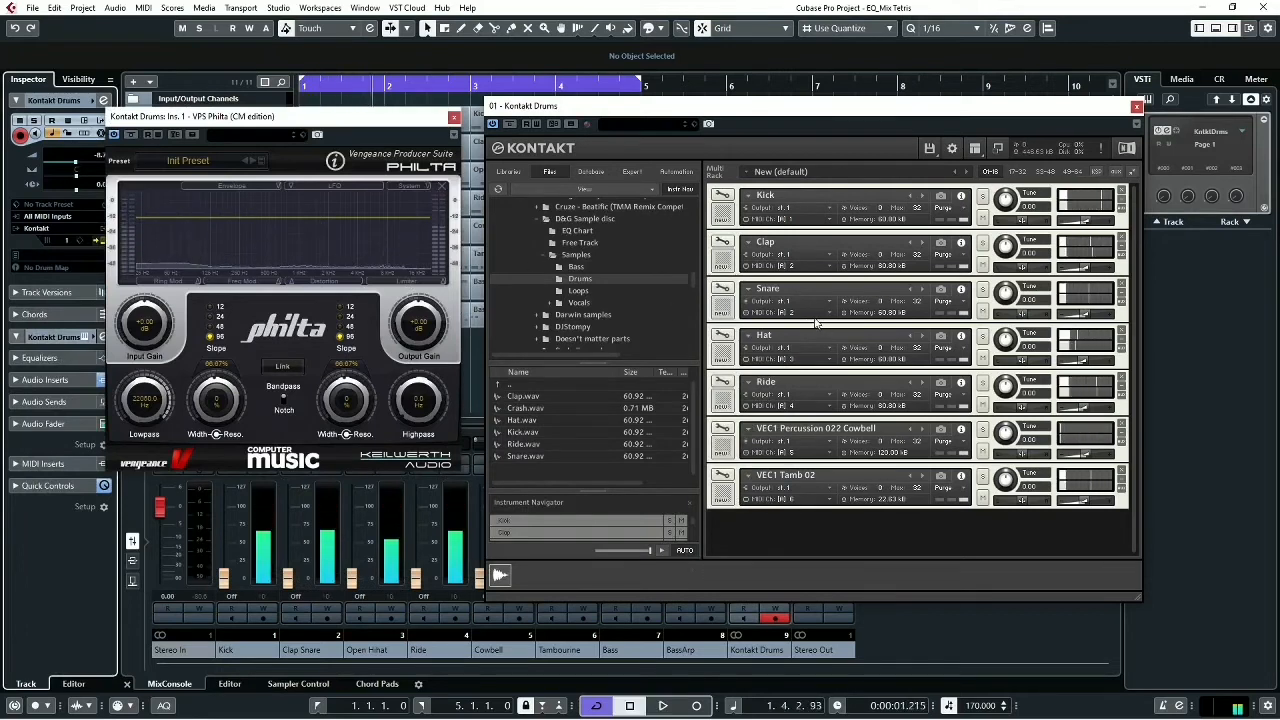
{"action": "key", "text": "space"}
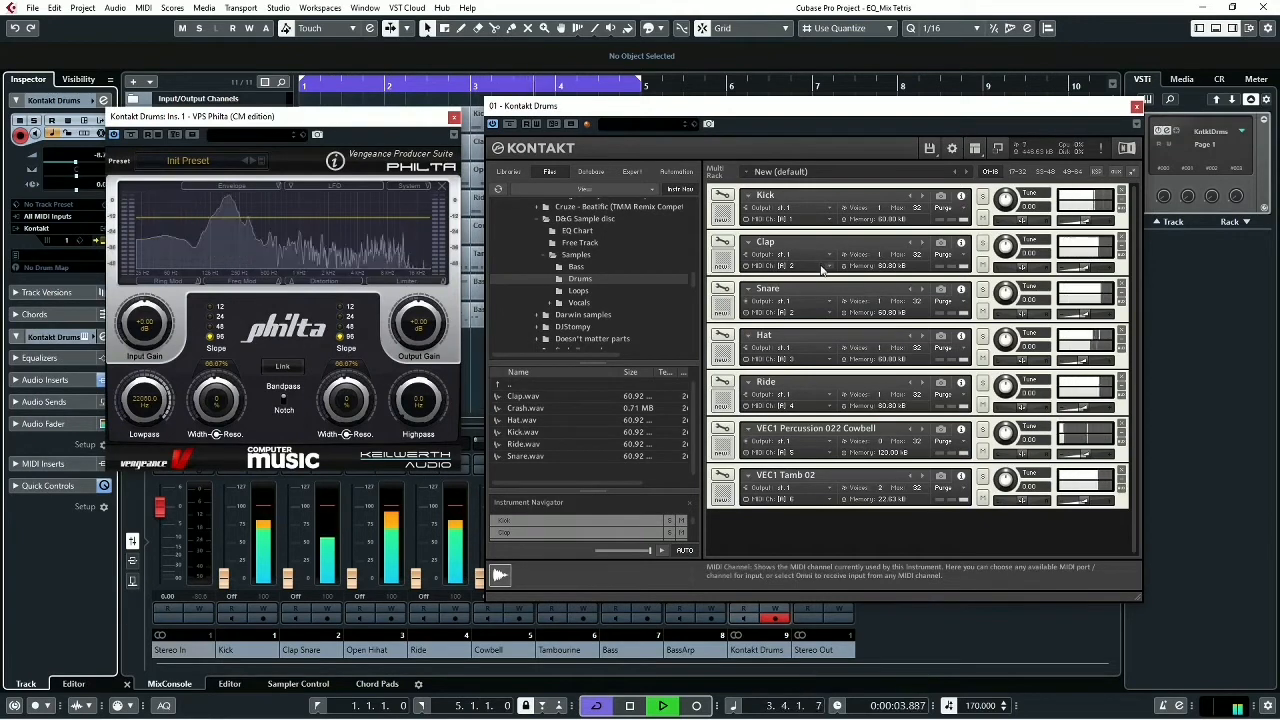
{"action": "key", "text": "space"}
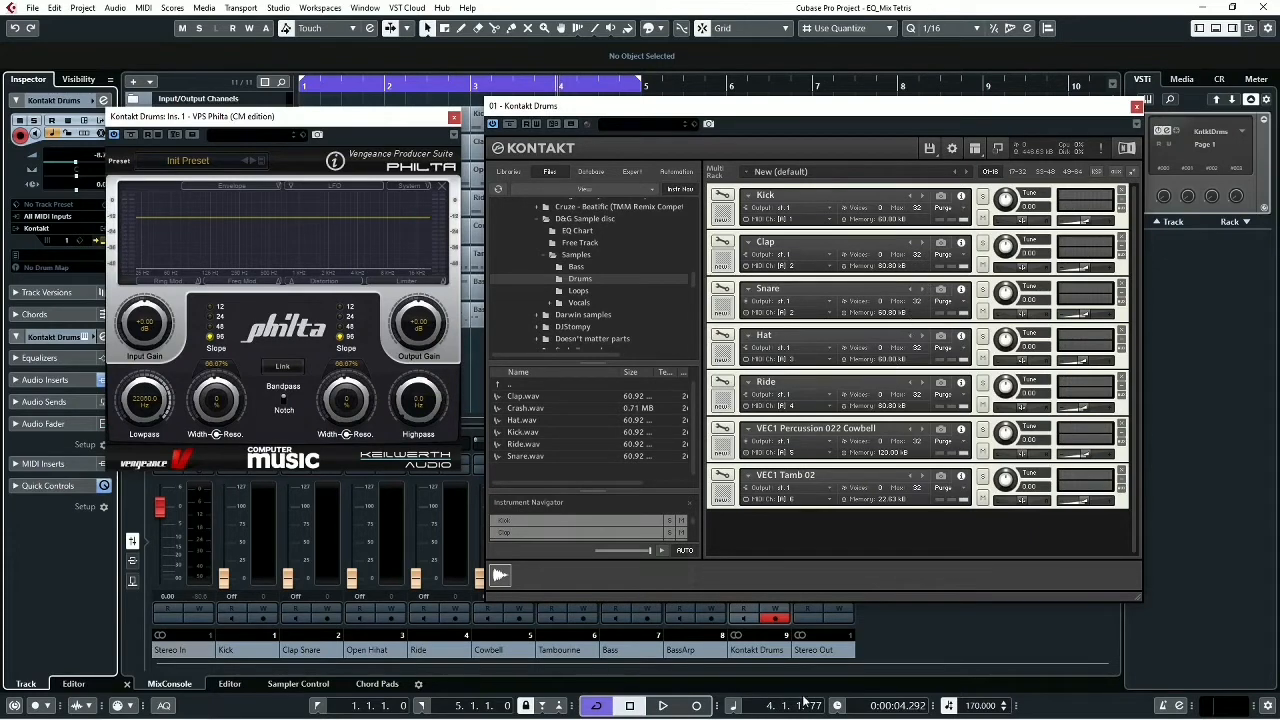
{"action": "key", "text": "alt+Tab"}
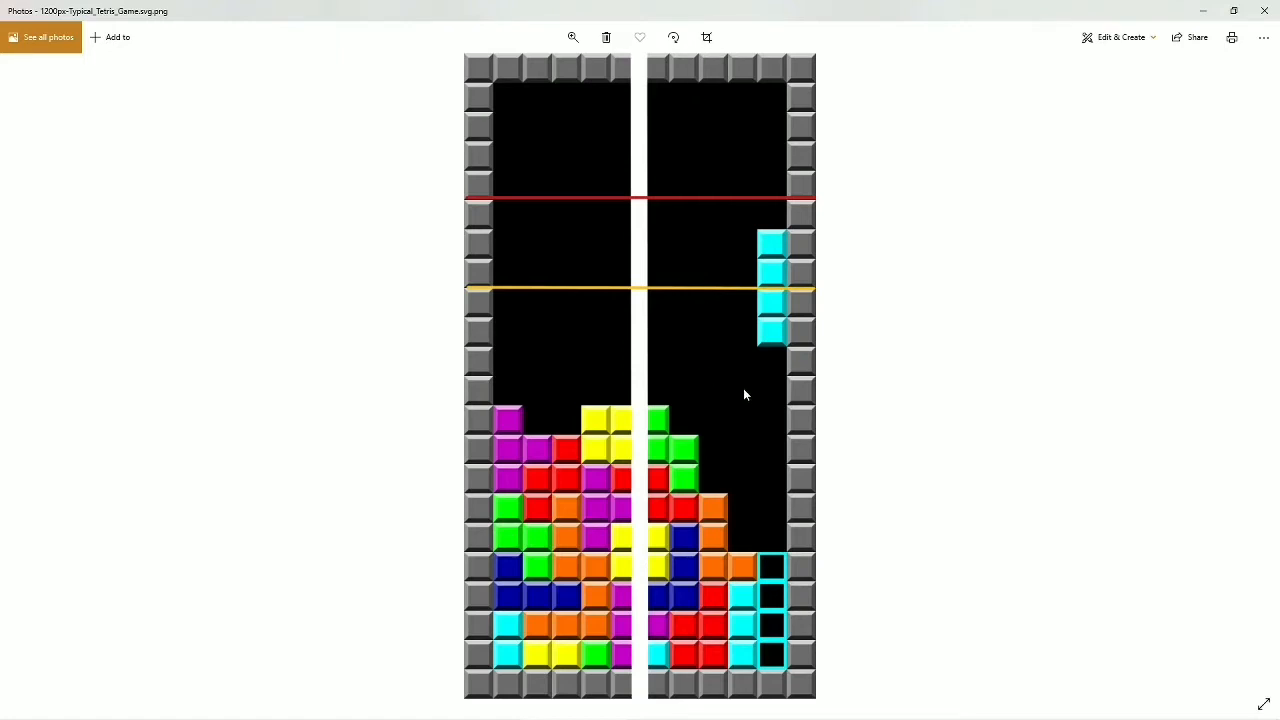
{"action": "key", "text": "alt+Tab"}
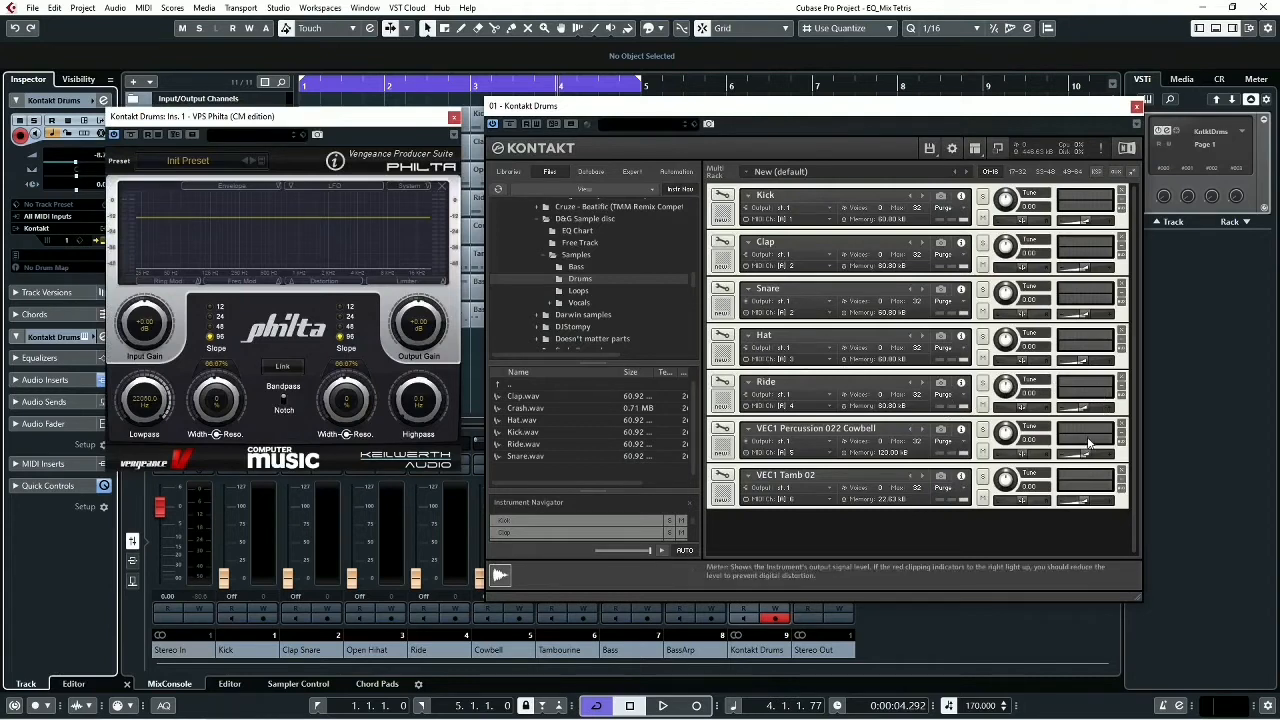
- Lower the Kontakt volumes of Tamb, Cowbell, Ride, Hat, Snare and Clap to minimum, leaving only the Kick audible
{"action": "left_click_drag", "start_coordinate": [1085, 502], "coordinate": [936, 482]}
{"action": "left_click_drag", "start_coordinate": [1086, 454], "coordinate": [1010, 450]}
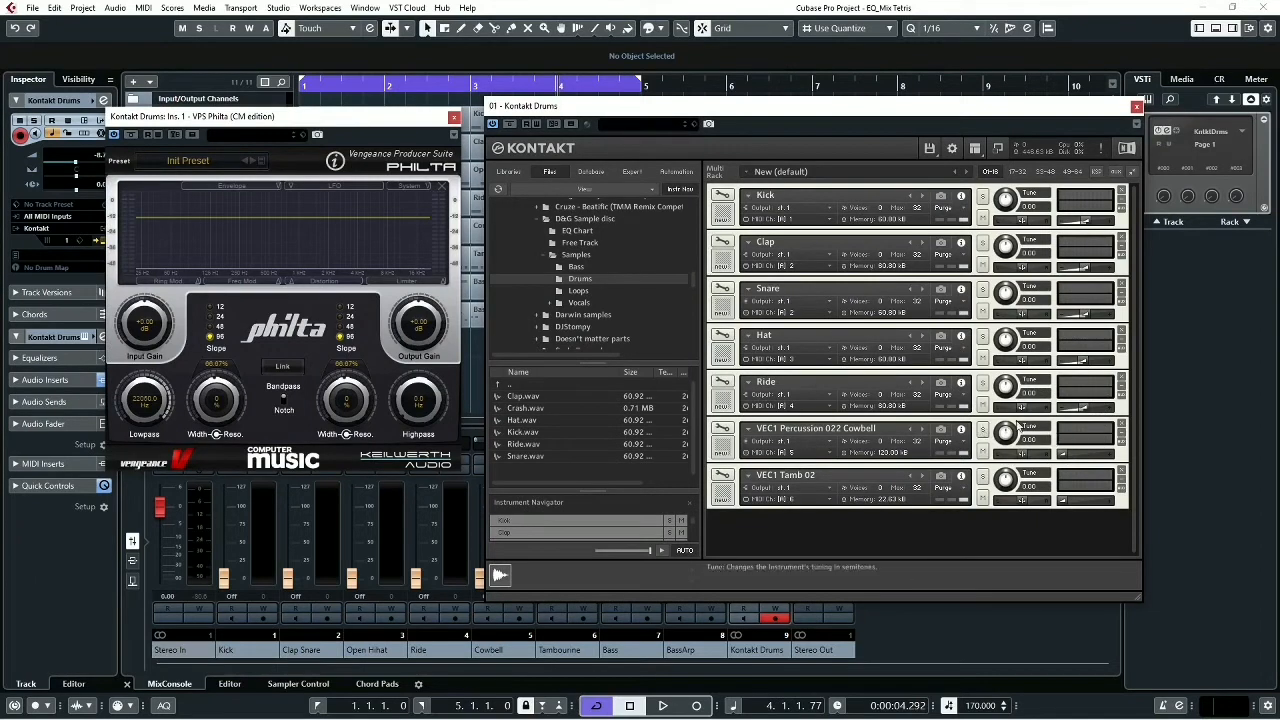
{"action": "left_click_drag", "start_coordinate": [1085, 408], "coordinate": [1045, 362]}
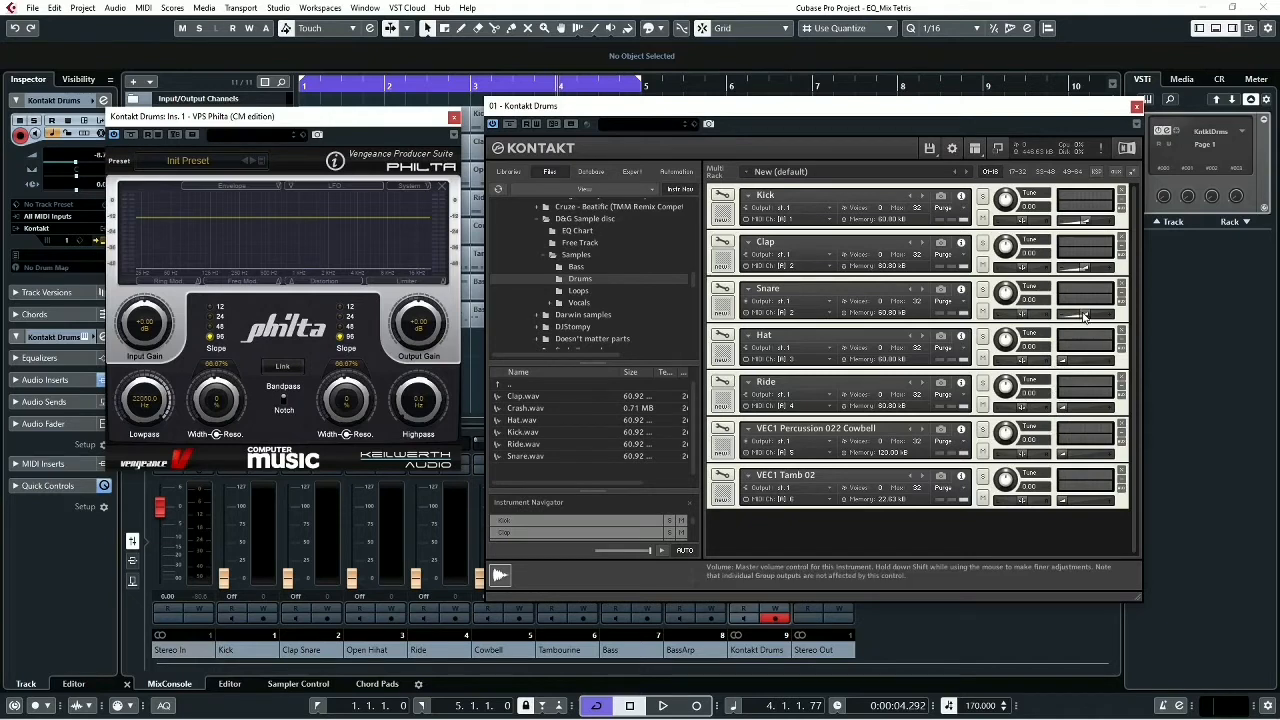
{"action": "left_click_drag", "start_coordinate": [1085, 316], "coordinate": [1060, 315]}
{"action": "left_click_drag", "start_coordinate": [1085, 266], "coordinate": [1063, 265]}
{"action": "left_click", "coordinate": [1085, 222]}
- During loop playback, raise the Hat to about -10.2 dB, bring the Snare back up, and set the Clap to about -24.8 dB
{"action": "key", "text": "space"}
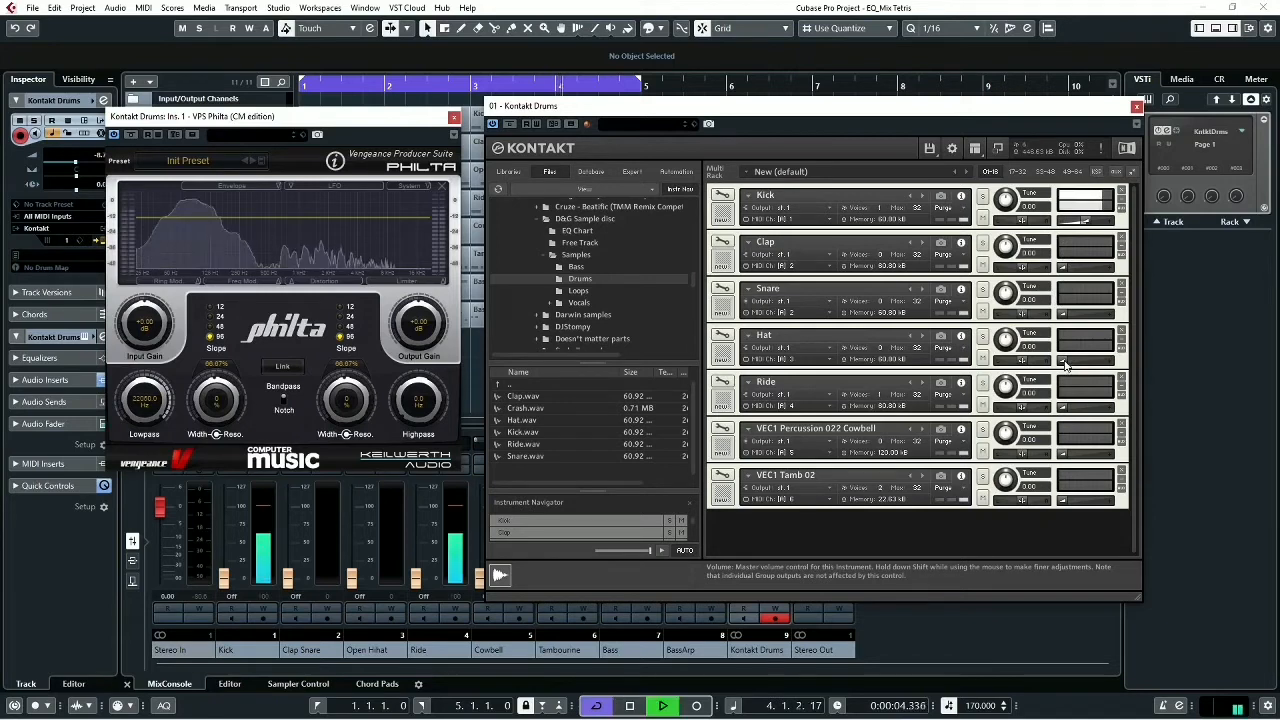
{"action": "left_click_drag", "start_coordinate": [1085, 363], "coordinate": [1090, 364]}
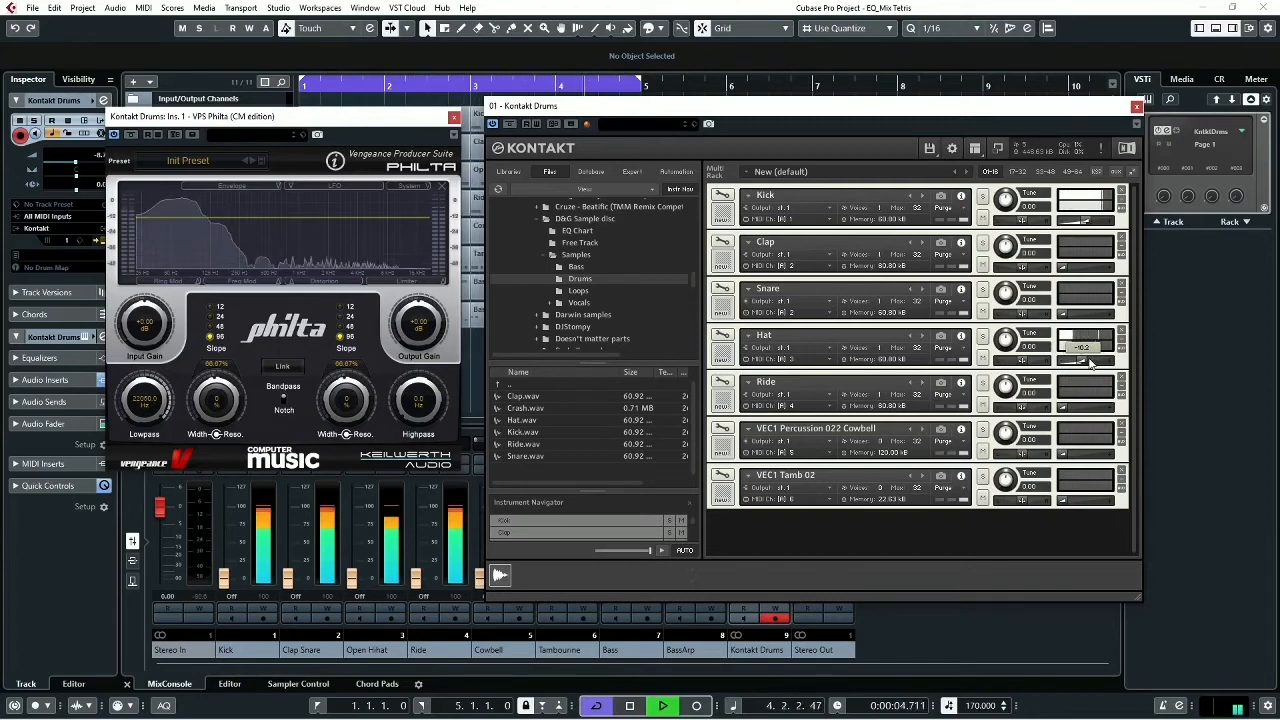
{"action": "key", "text": "space"}
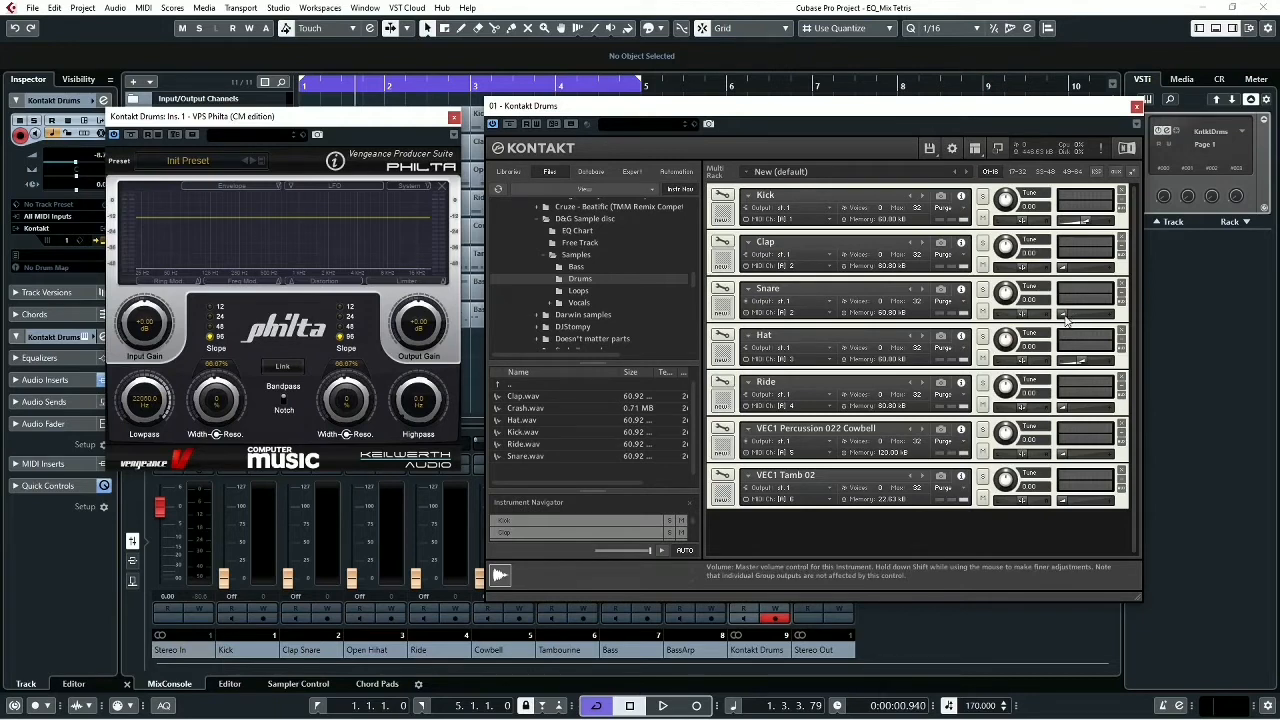
{"action": "key", "text": "space"}
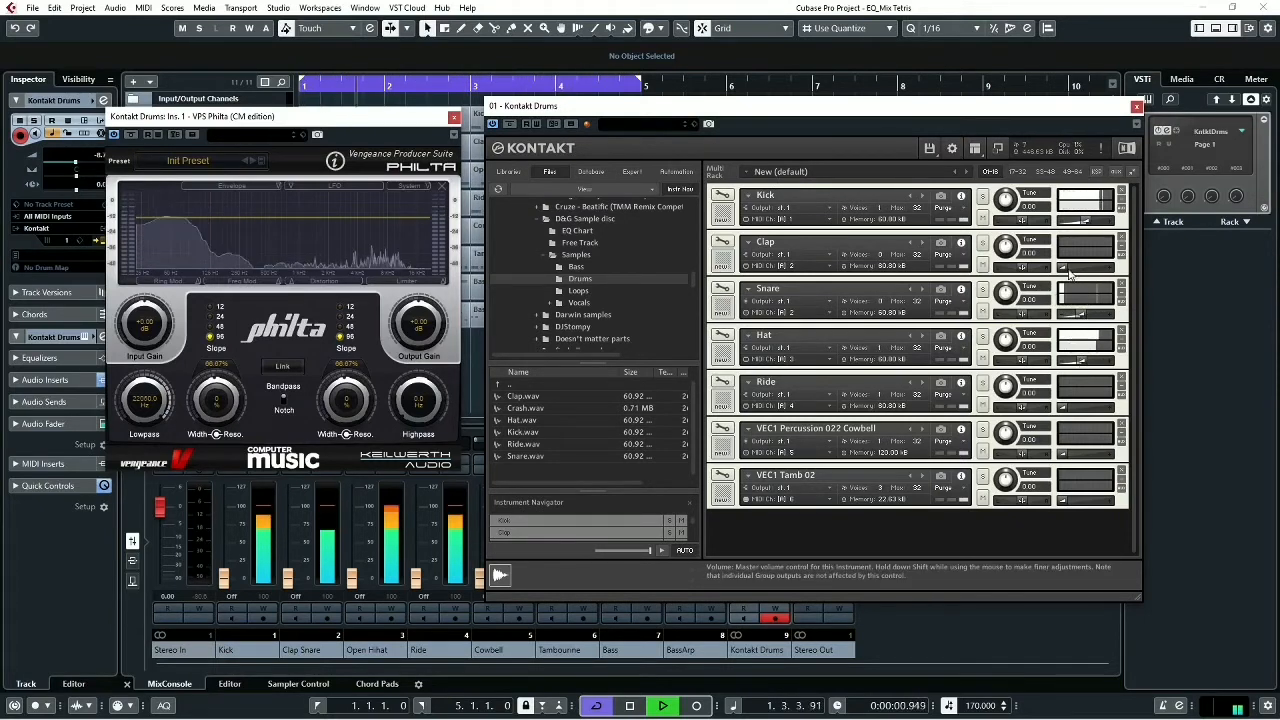
{"action": "left_click_drag", "start_coordinate": [1068, 271], "coordinate": [1079, 273]}
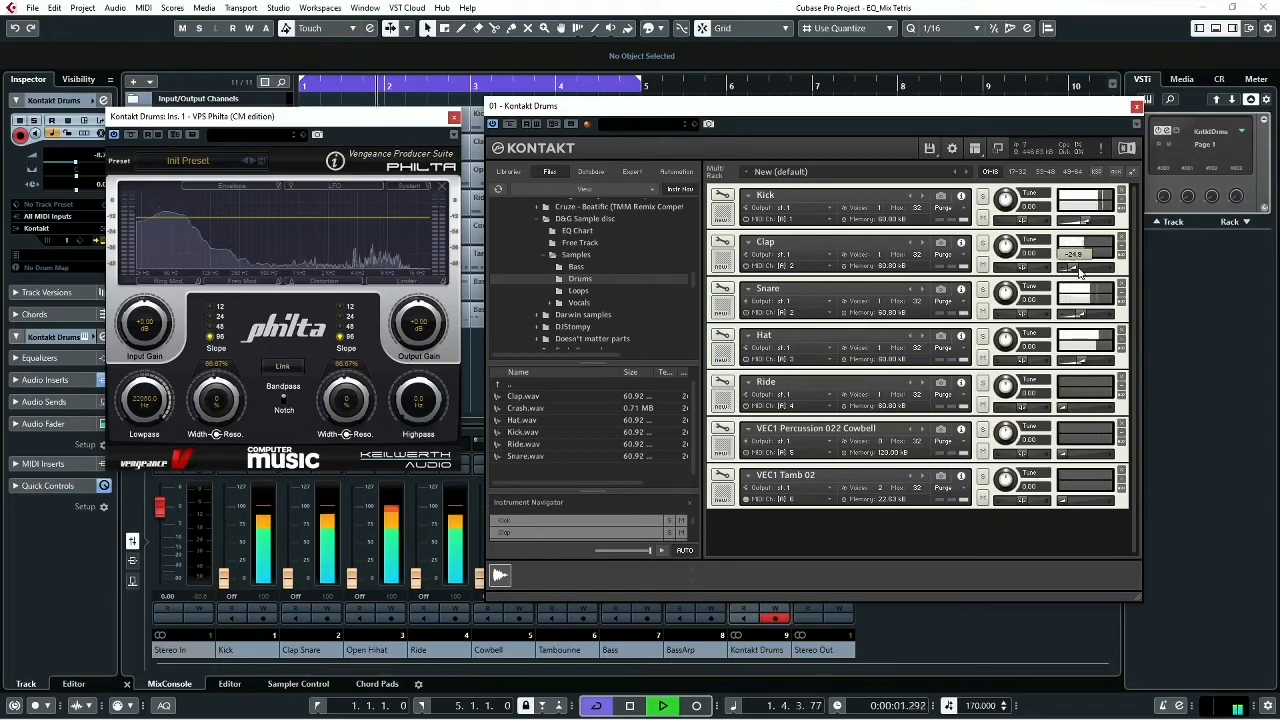
- Mute the Kick in Kontakt and play the loop to hear the Clap, Snare and Hat without it
{"action": "key", "text": "space"}
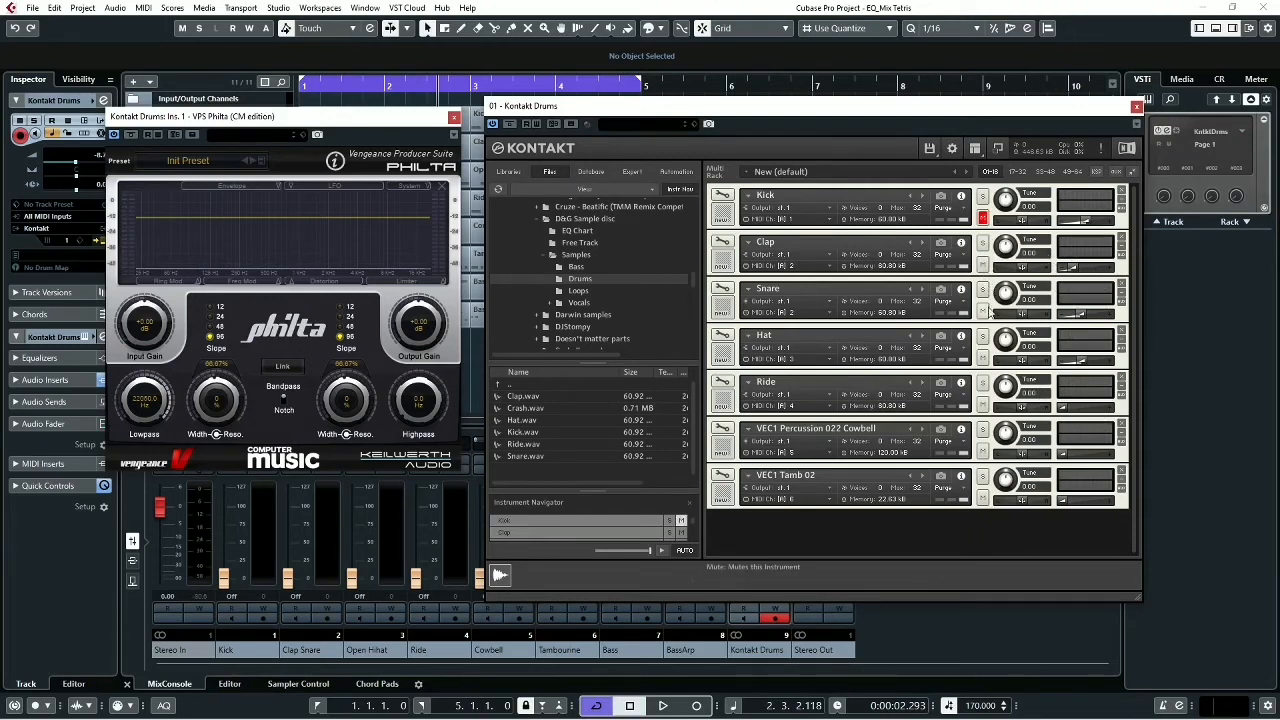
{"action": "left_click", "coordinate": [662, 705]}
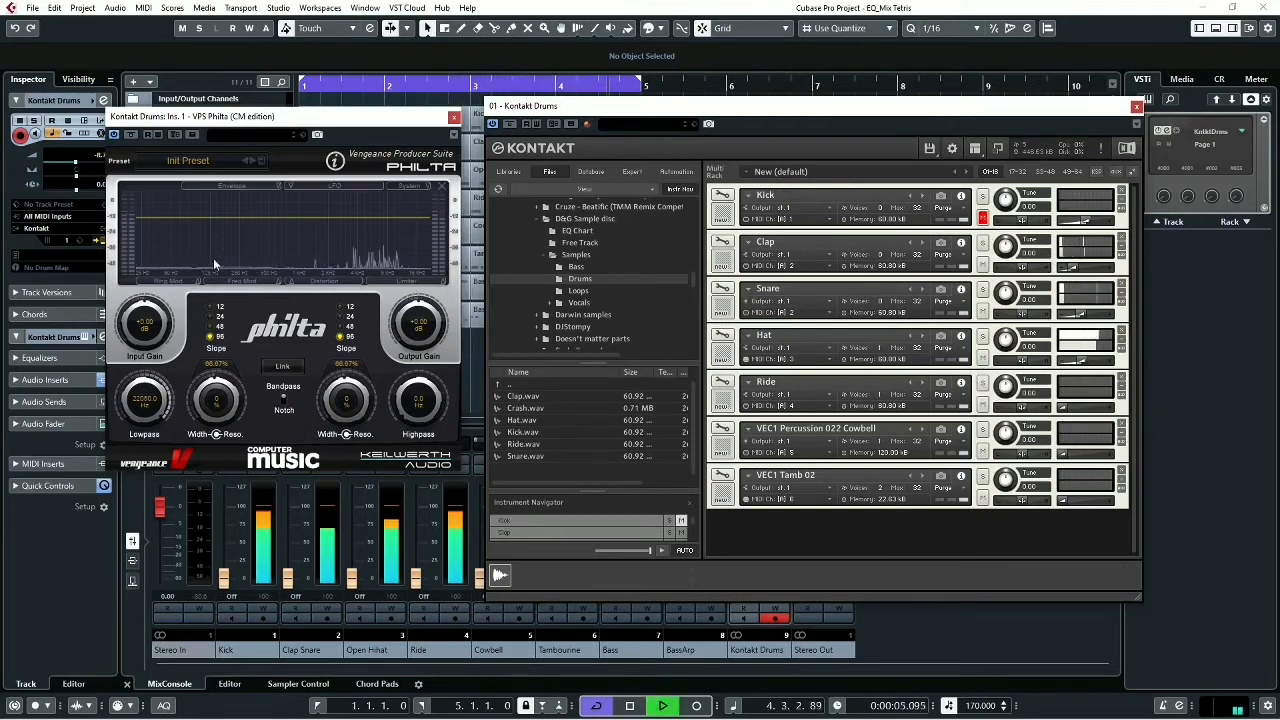
{"action": "key", "text": "space"}
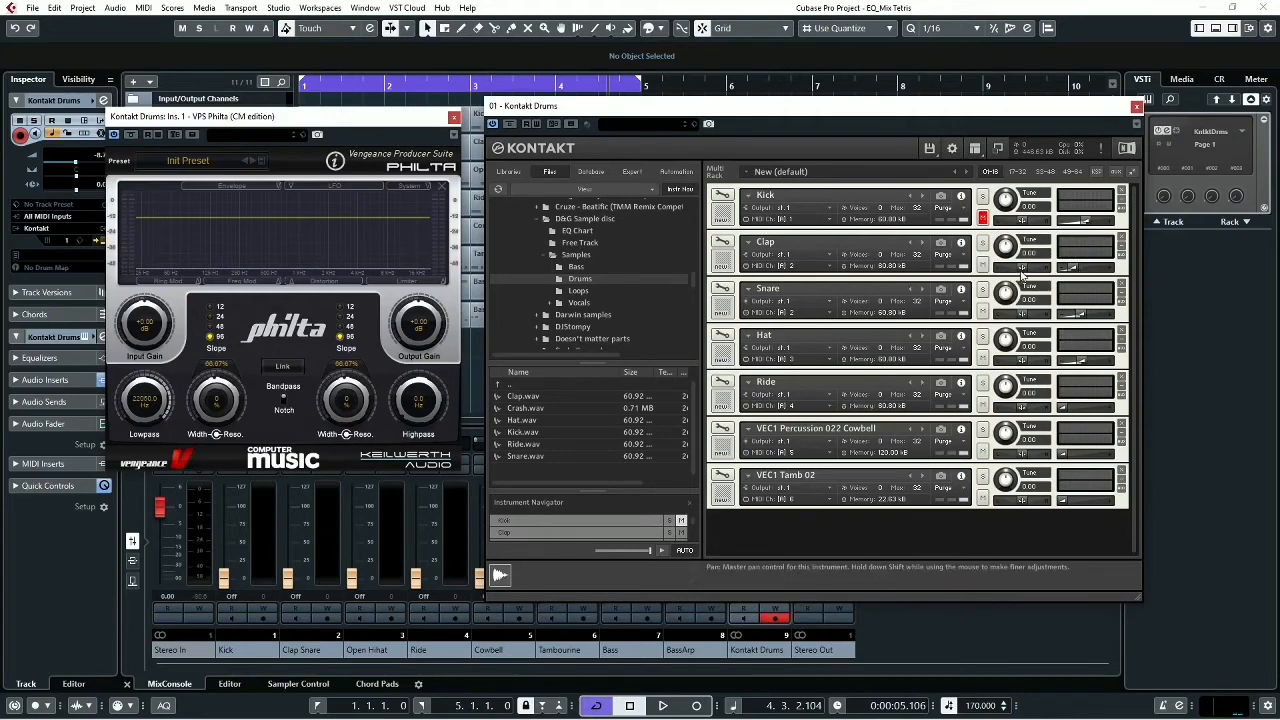
- Try panning the Clap slightly left and the Snare slightly right, and play the loop to hear the separation
{"action": "left_click_drag", "start_coordinate": [1022, 269], "coordinate": [1021, 272]}
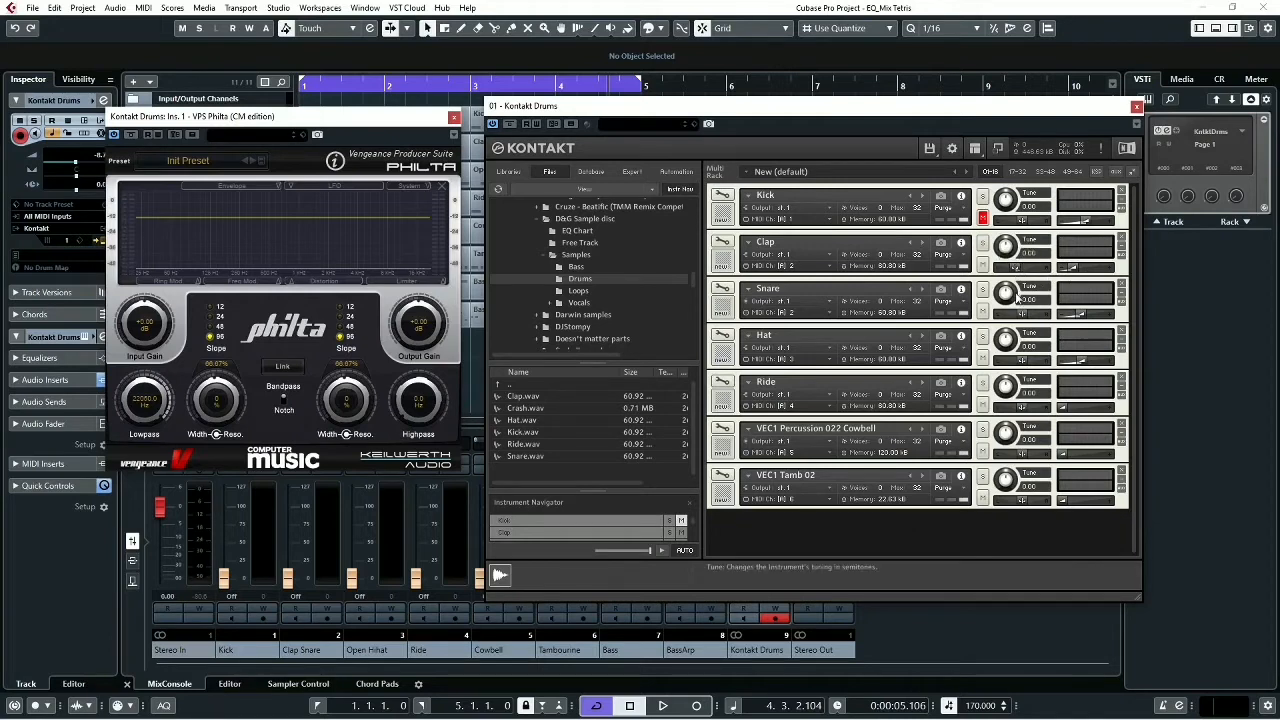
{"action": "left_click_drag", "start_coordinate": [1026, 314], "coordinate": [1036, 319]}
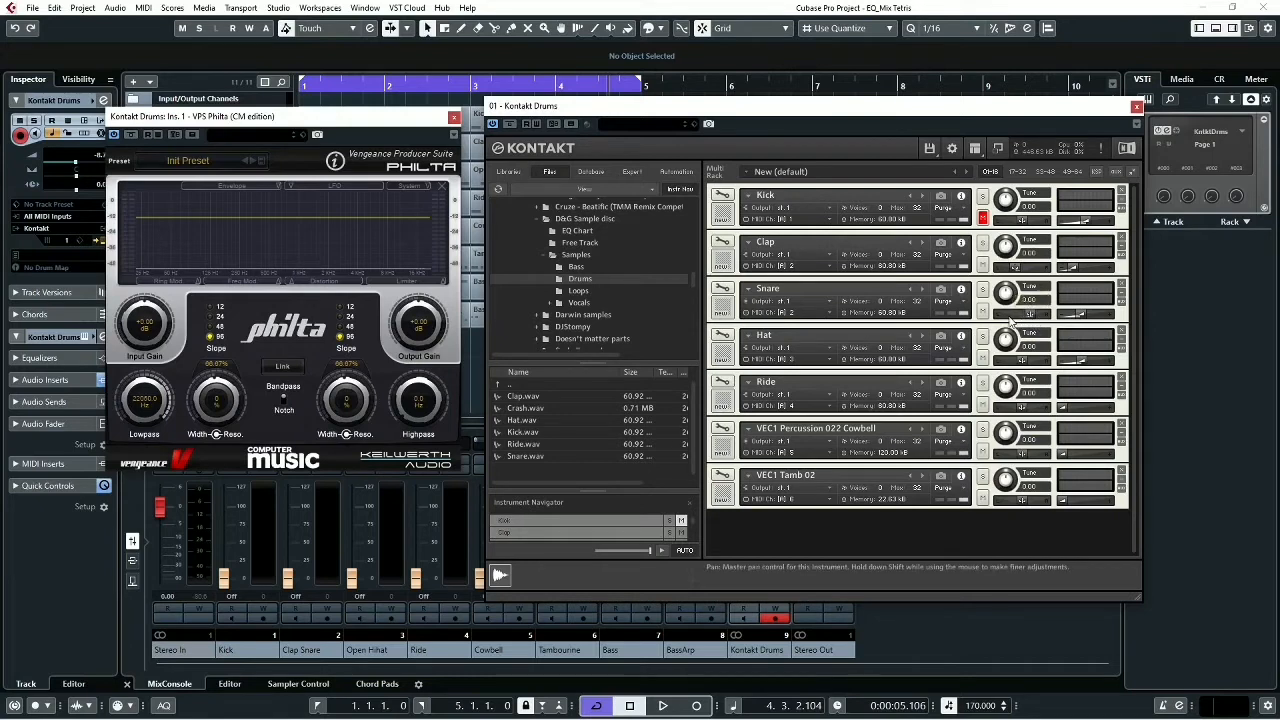
{"action": "key", "text": "space"}
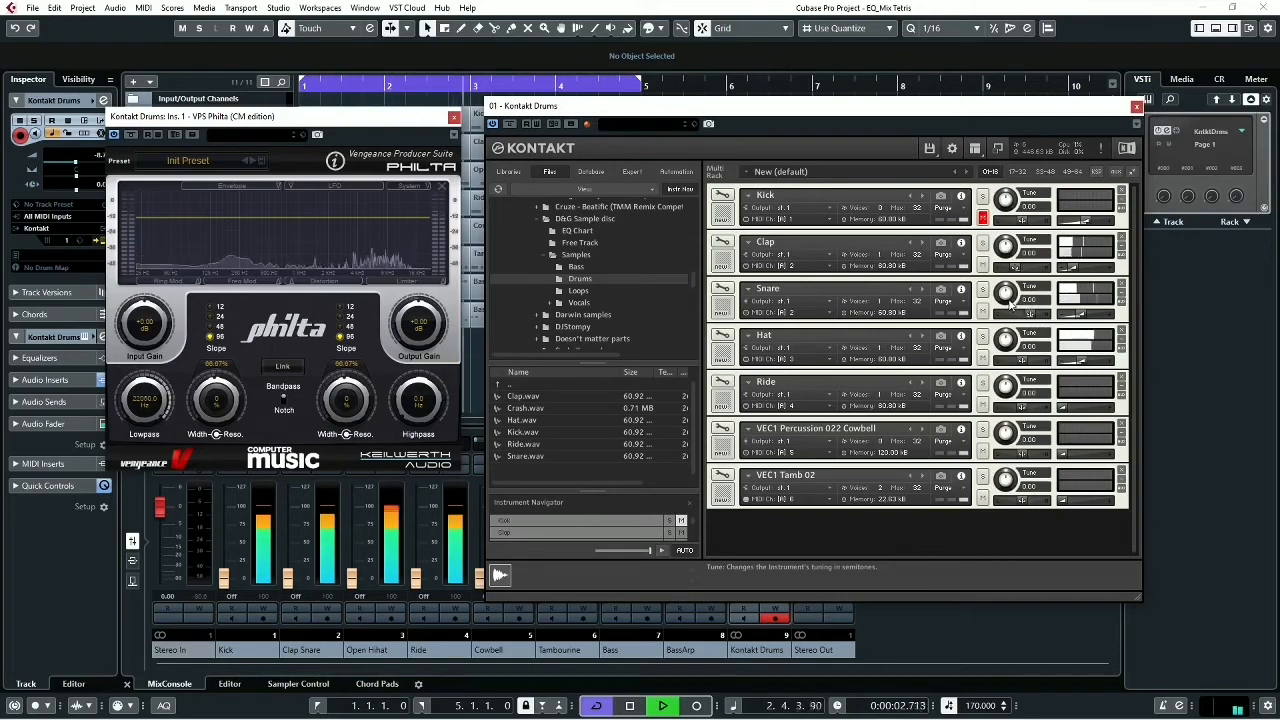
{"action": "key", "text": "space"}
- Try a wider spread with the Snare panned further right and the Clap far left, and play the loop
{"action": "left_click_drag", "start_coordinate": [1036, 318], "coordinate": [1035, 320]}
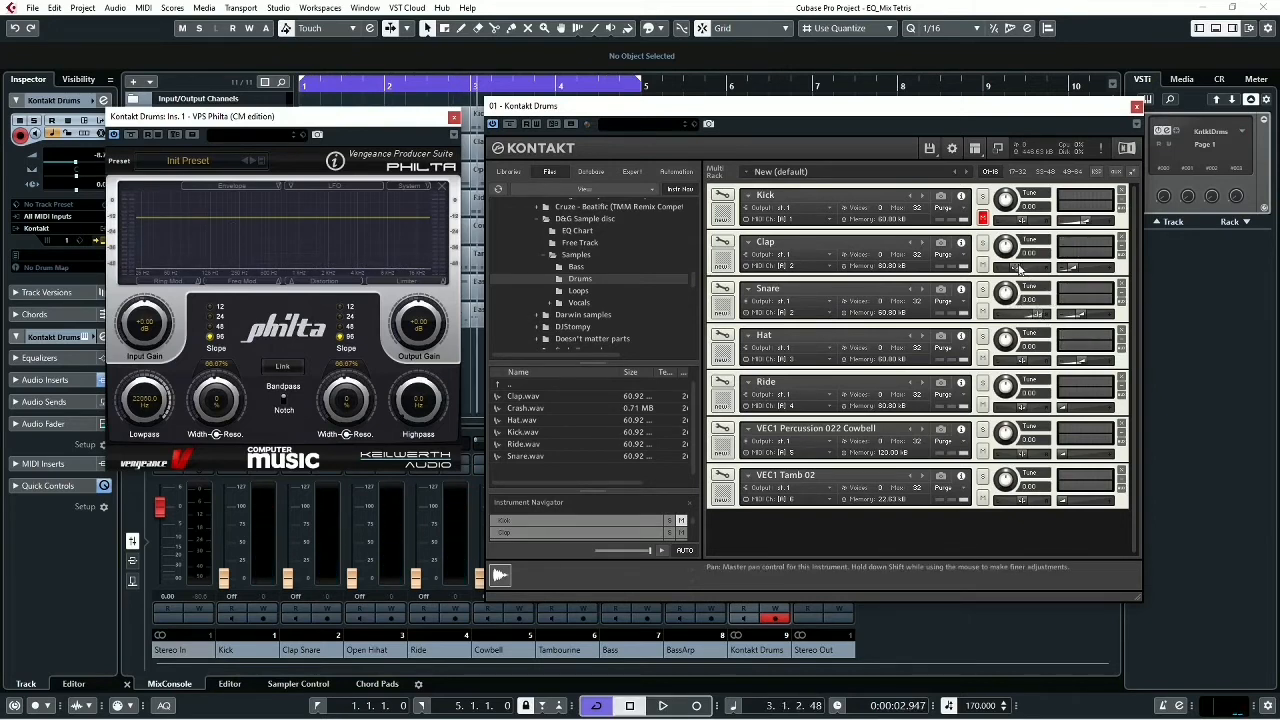
{"action": "left_click_drag", "start_coordinate": [1015, 268], "coordinate": [1000, 272]}
{"action": "key", "text": "space"}
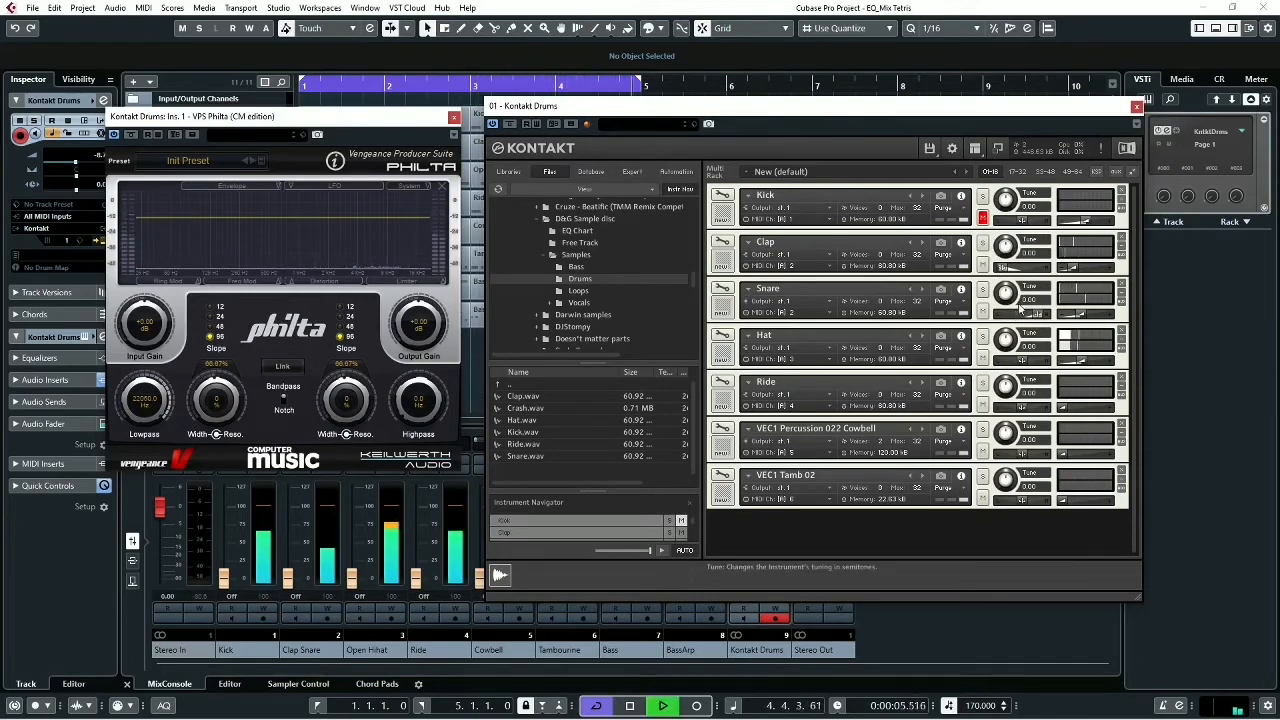
{"action": "key", "text": "space"}
- Pan both the Clap and the Snare to the left side and play the loop to hear them share that space
{"action": "left_click_drag", "start_coordinate": [1006, 268], "coordinate": [1007, 271]}
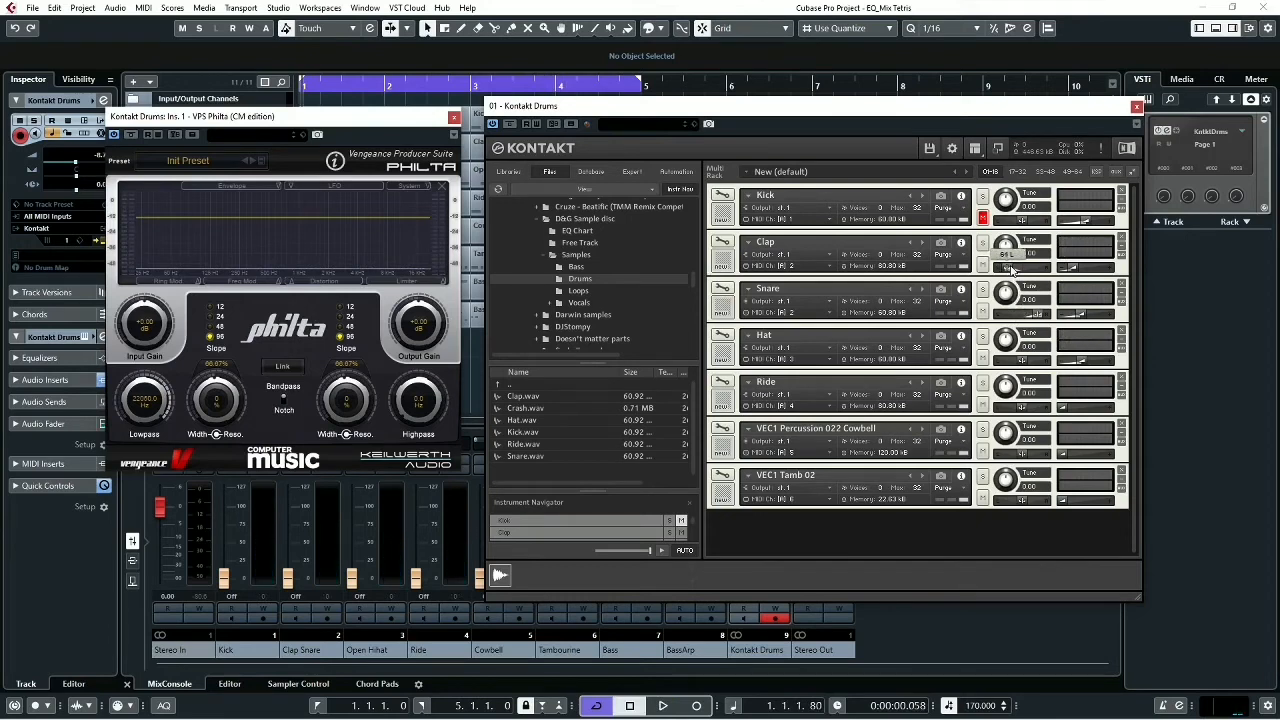
{"action": "left_click_drag", "start_coordinate": [1011, 269], "coordinate": [1011, 270]}
{"action": "left_click_drag", "start_coordinate": [1040, 318], "coordinate": [1005, 316]}
{"action": "key", "text": "space"}
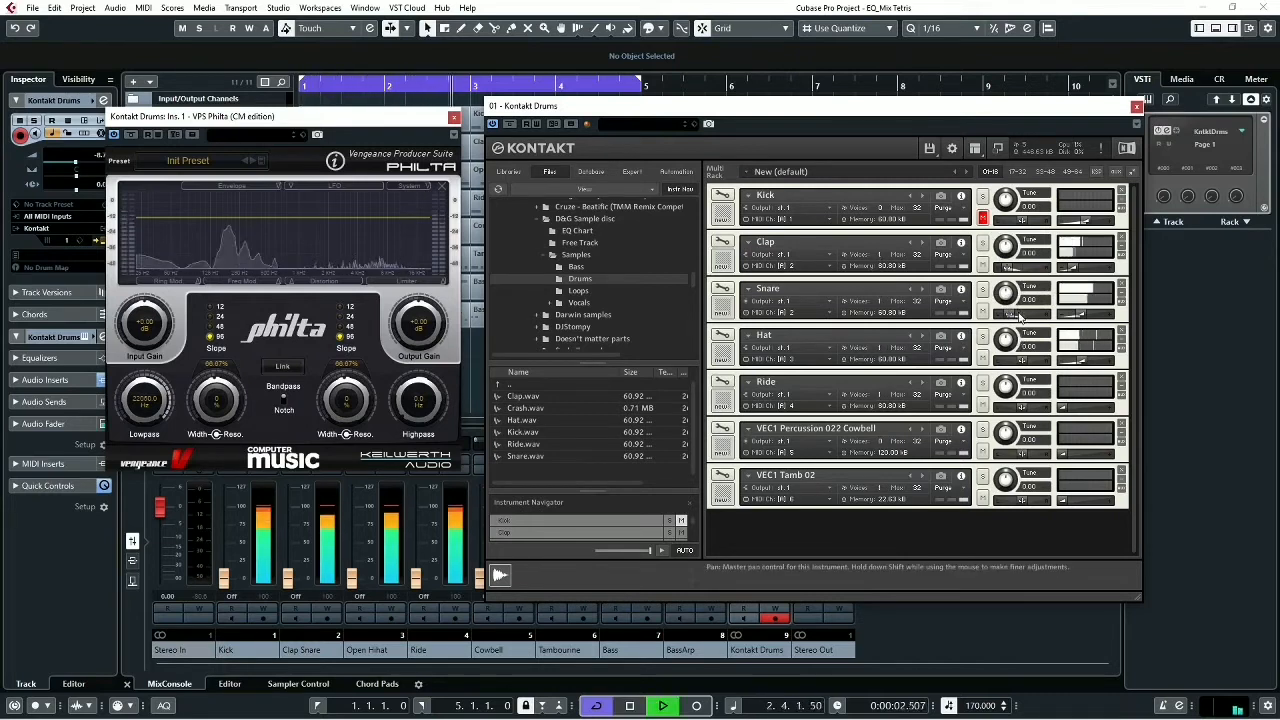
{"action": "key", "text": "space"}
{"action": "left_click", "coordinate": [1008, 316]}
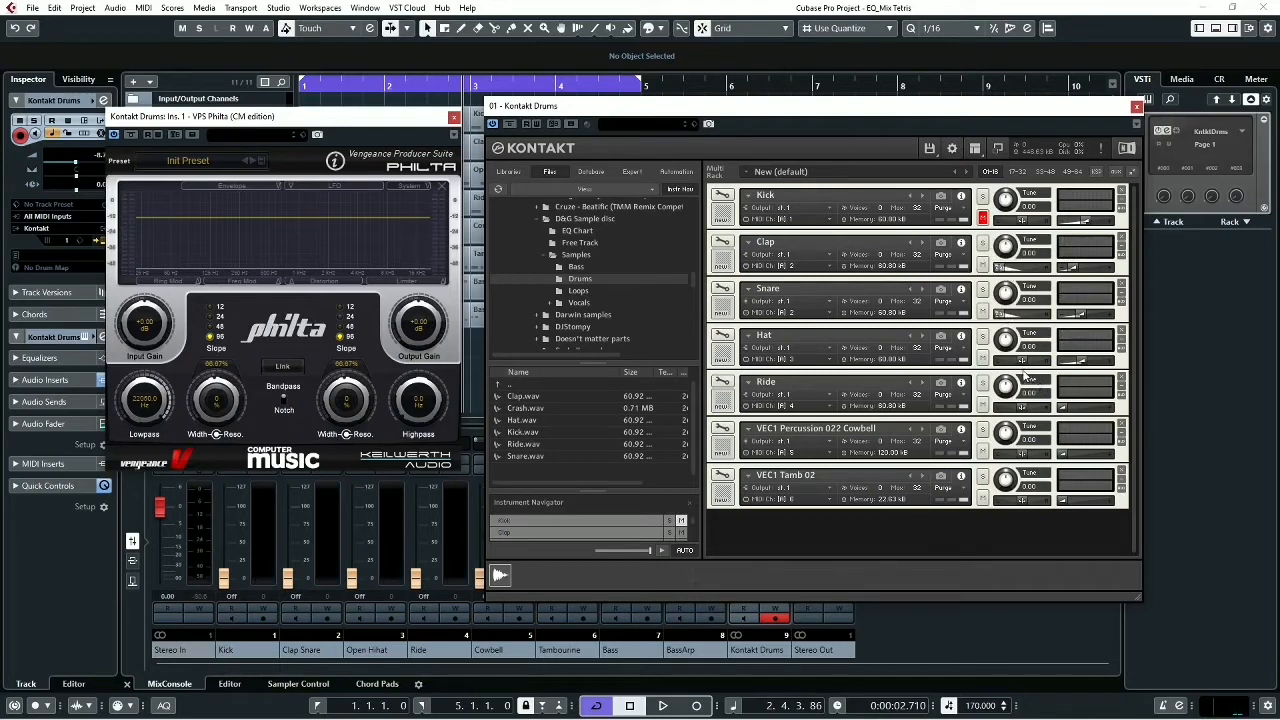
{"action": "key", "text": "space"}
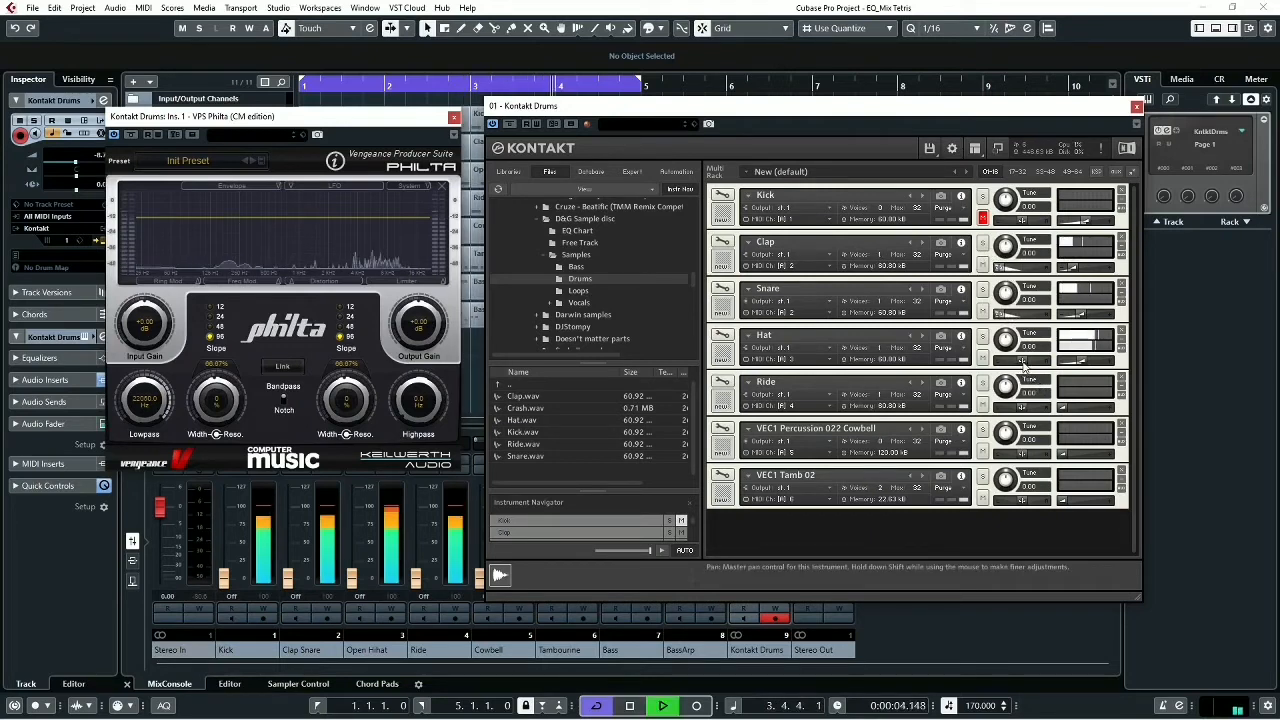
- Try panning the Hat far right in Kontakt and play the loop to hear the wide separation
{"action": "key", "text": "space"}
{"action": "left_click_drag", "start_coordinate": [1024, 367], "coordinate": [1070, 372]}
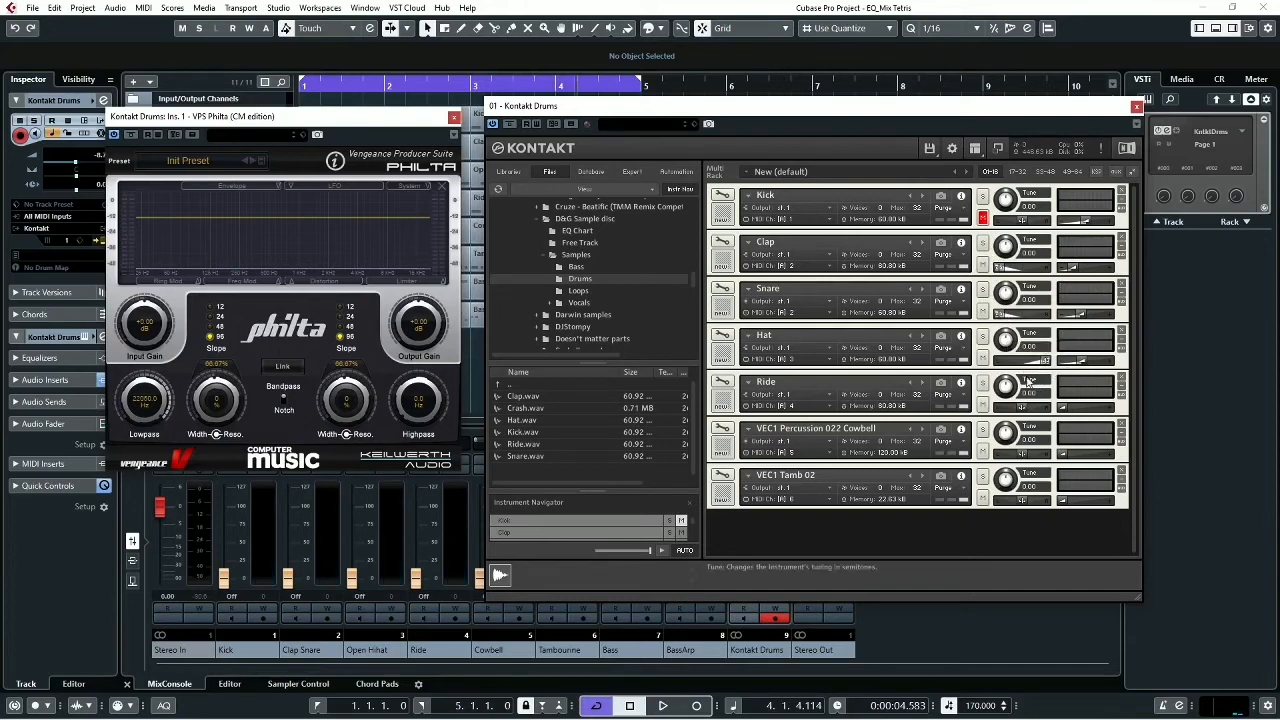
{"action": "key", "text": "space"}
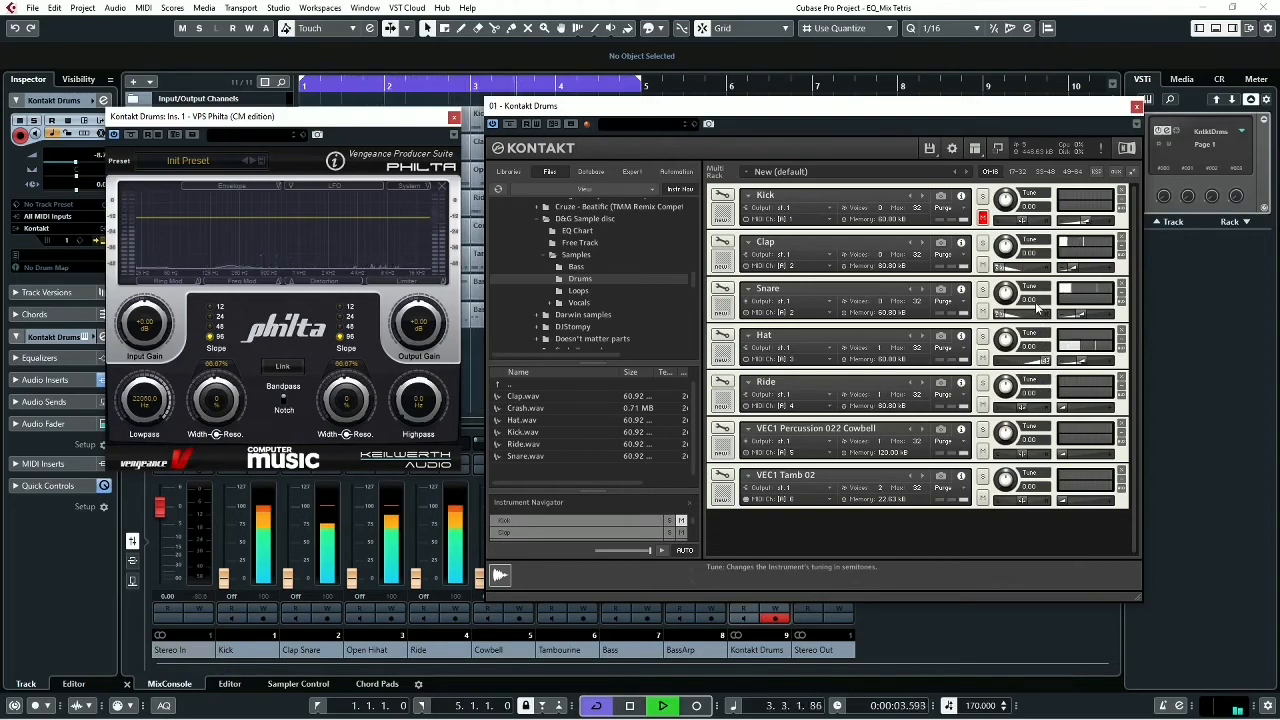
{"action": "key", "text": "space"}
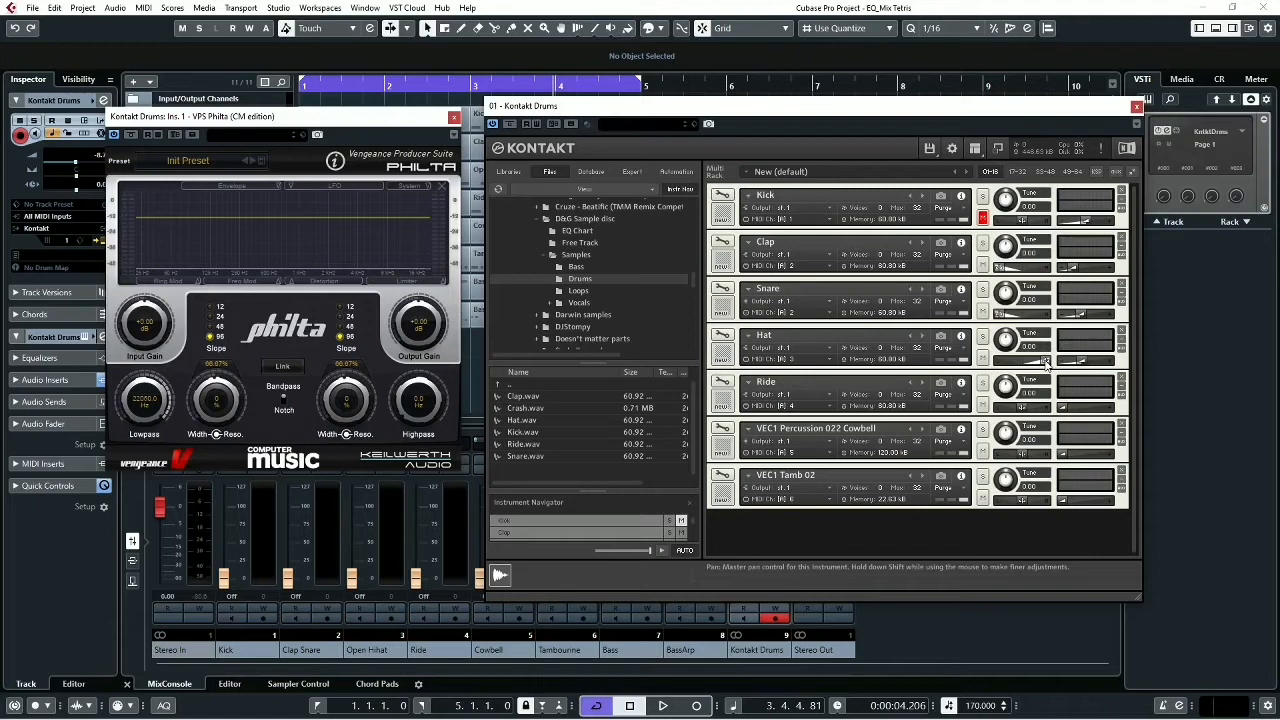
- Narrow the spread with the Hat moderately right, the Snare at about 50 L and the Clap partly left, and play the loop with the Kick unmuted
{"action": "left_click", "coordinate": [1044, 363]}
{"action": "left_click", "coordinate": [1004, 316]}
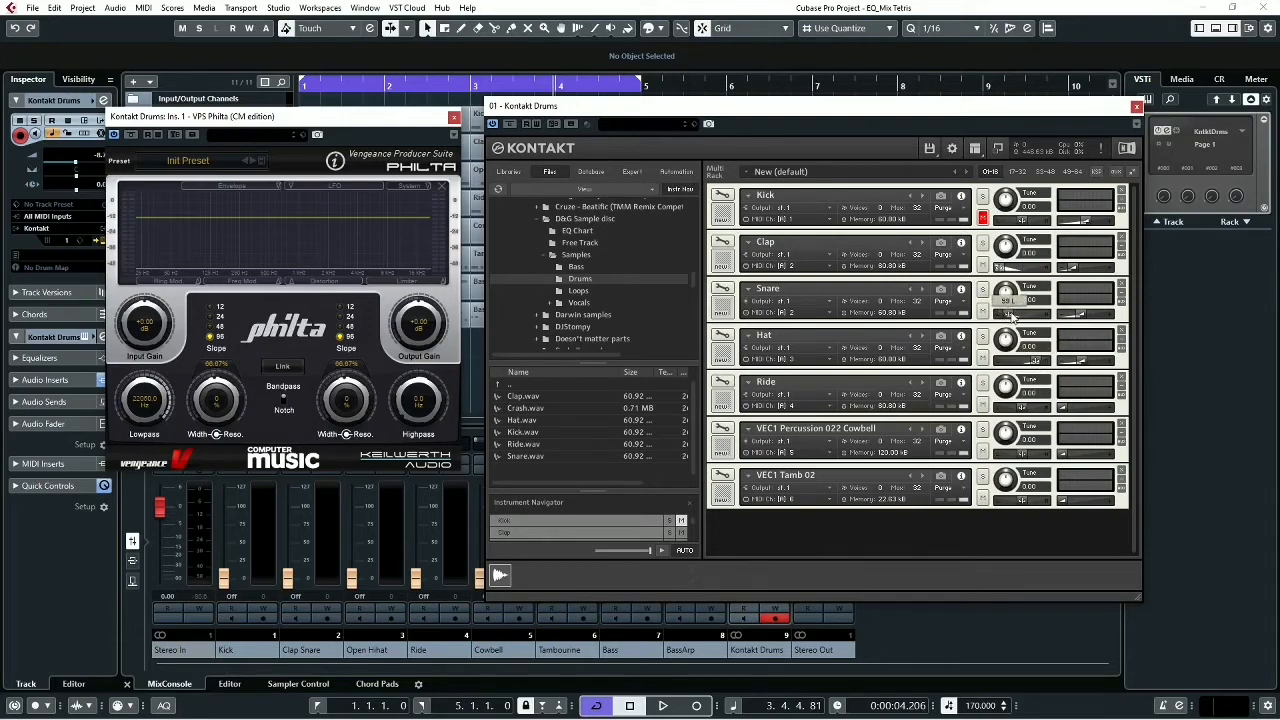
{"action": "left_click", "coordinate": [1007, 268]}
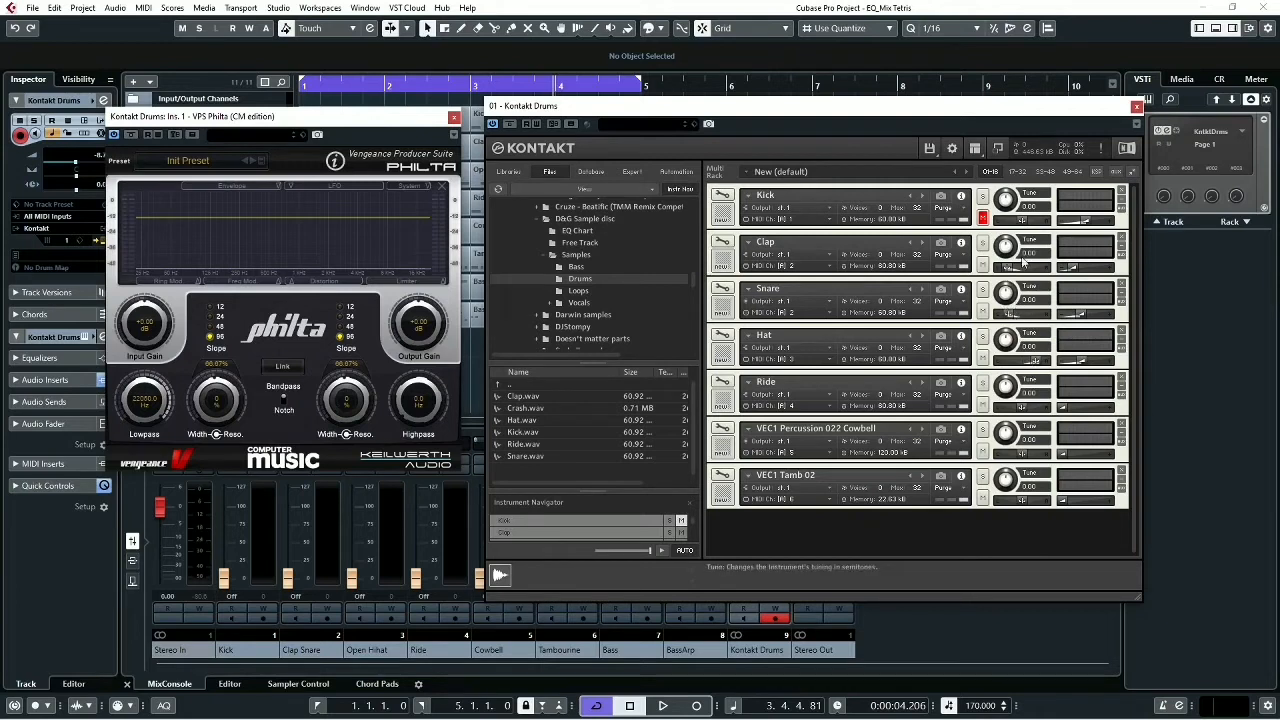
{"action": "key", "text": "space"}
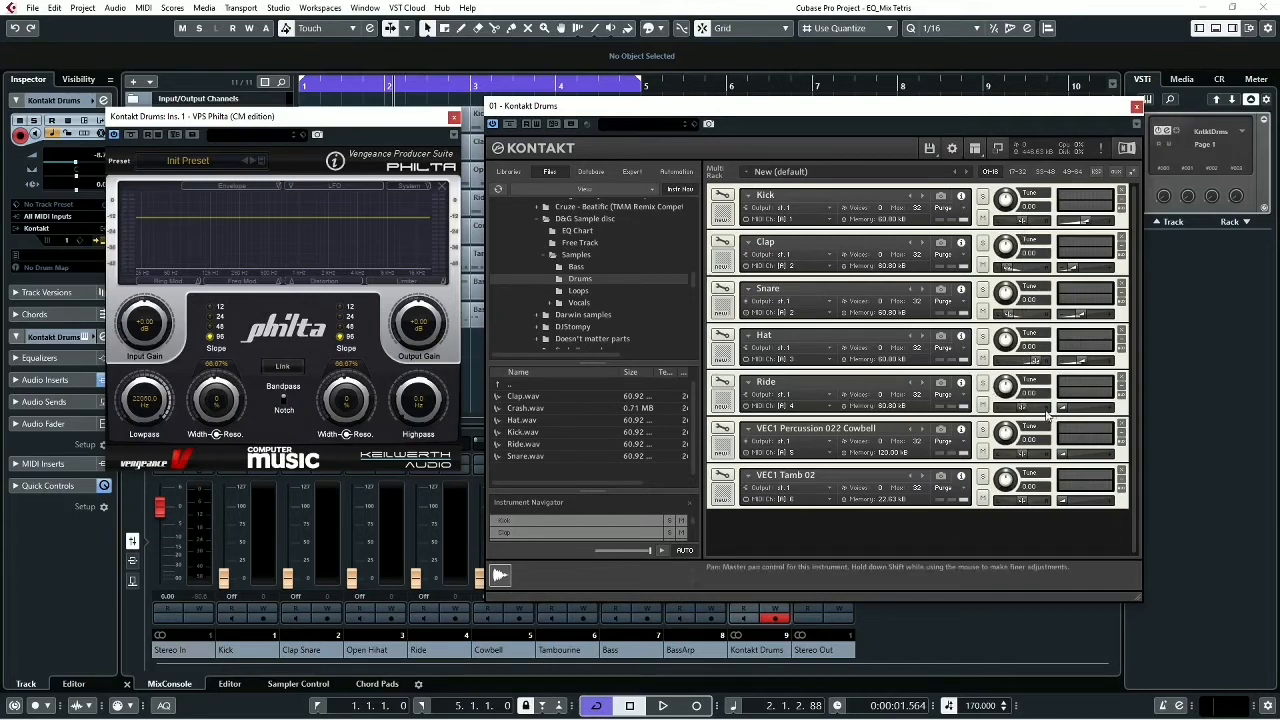
{"action": "key", "text": "space"}
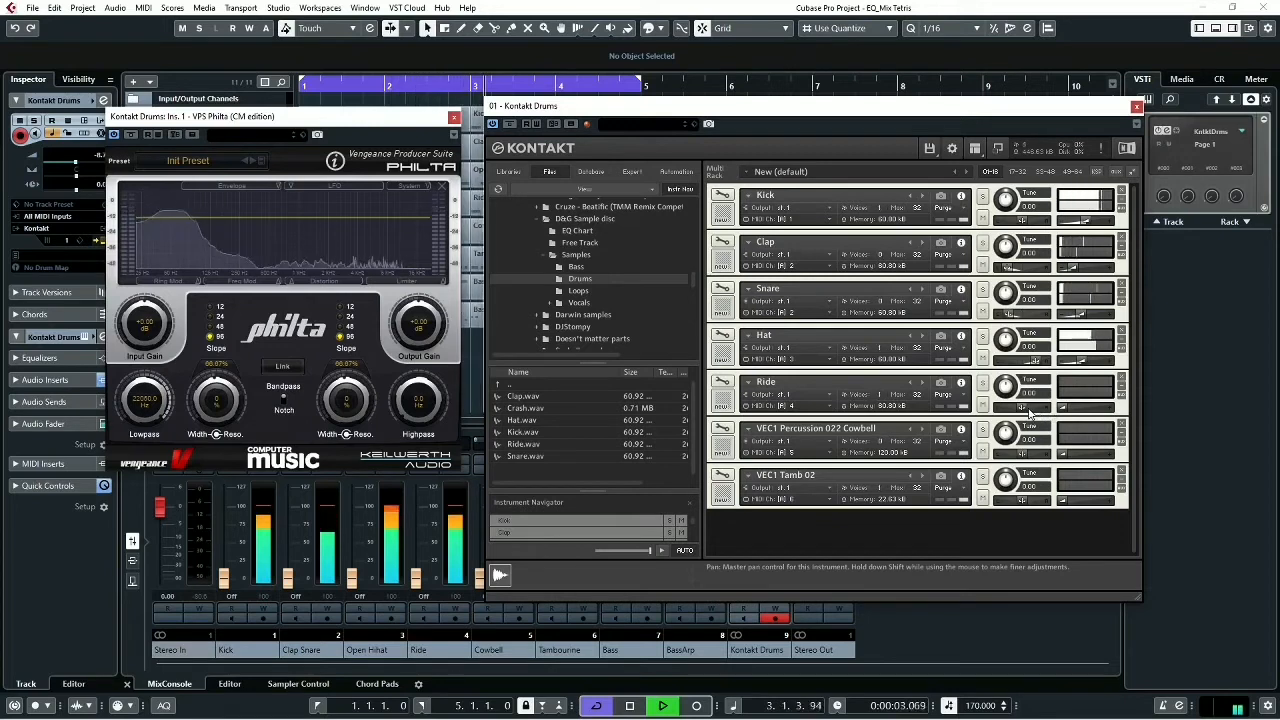
{"action": "key", "text": "space"}
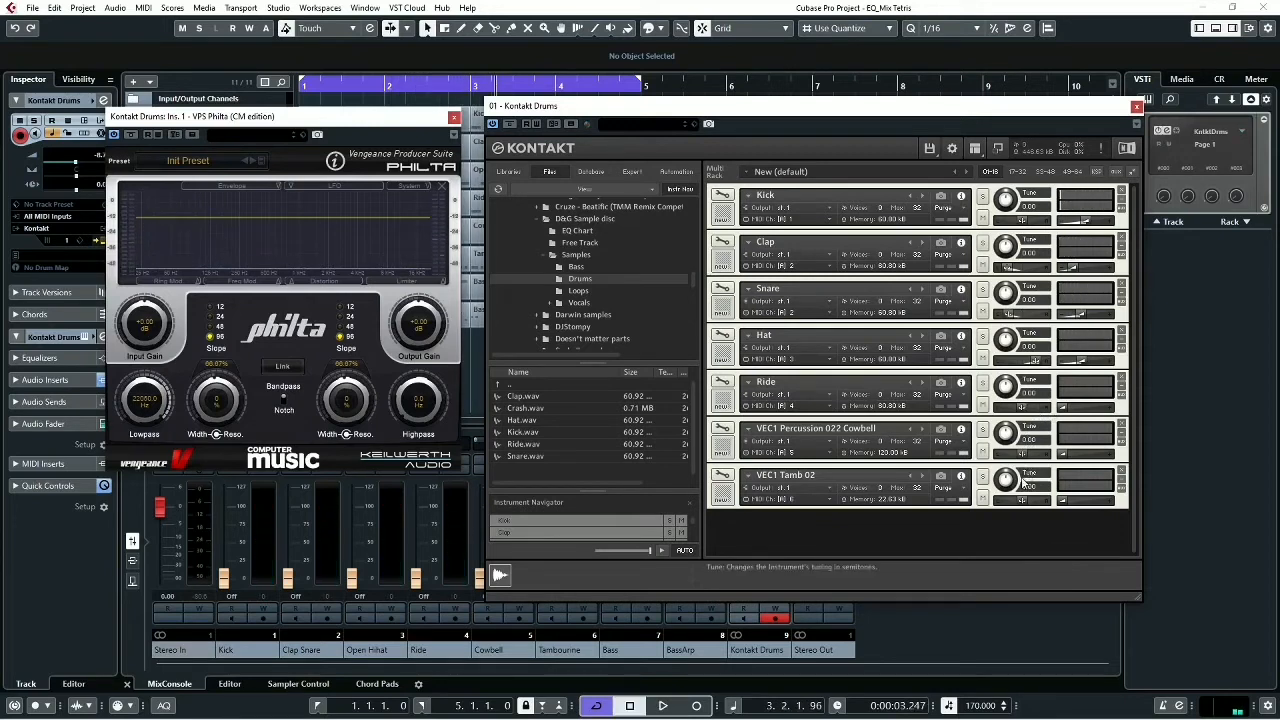
- Raise the VEC1 Tamb 02 volume during playback, try its pan slightly left, and set it just right of centre
{"action": "key", "text": "space"}
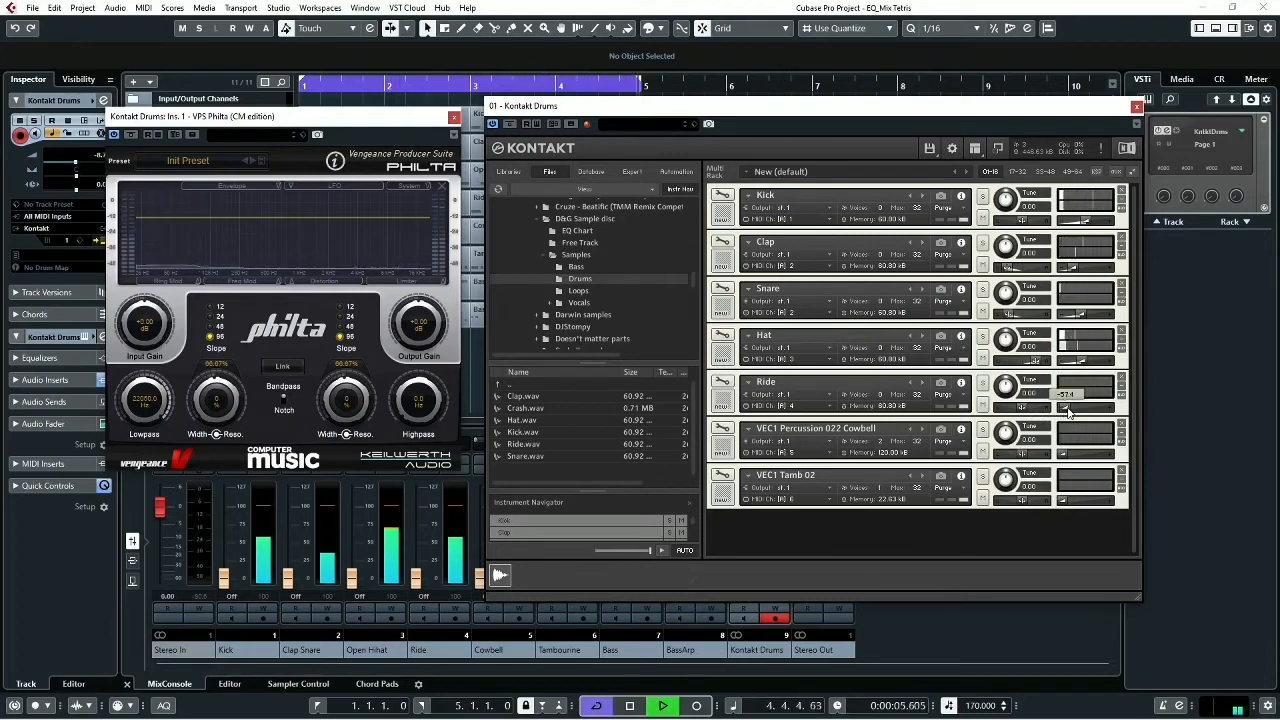
{"action": "left_click_drag", "start_coordinate": [1063, 501], "coordinate": [1010, 507]}
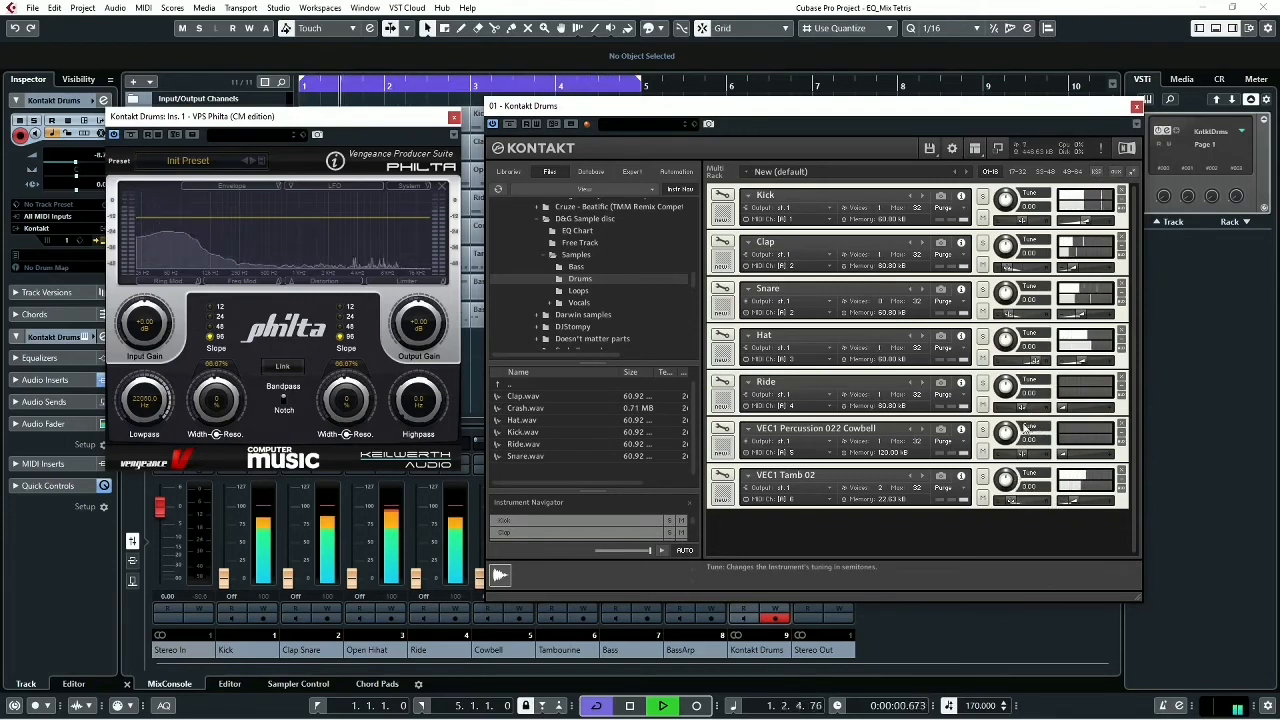
{"action": "key", "text": "space"}
{"action": "left_click_drag", "start_coordinate": [1013, 505], "coordinate": [1032, 508]}
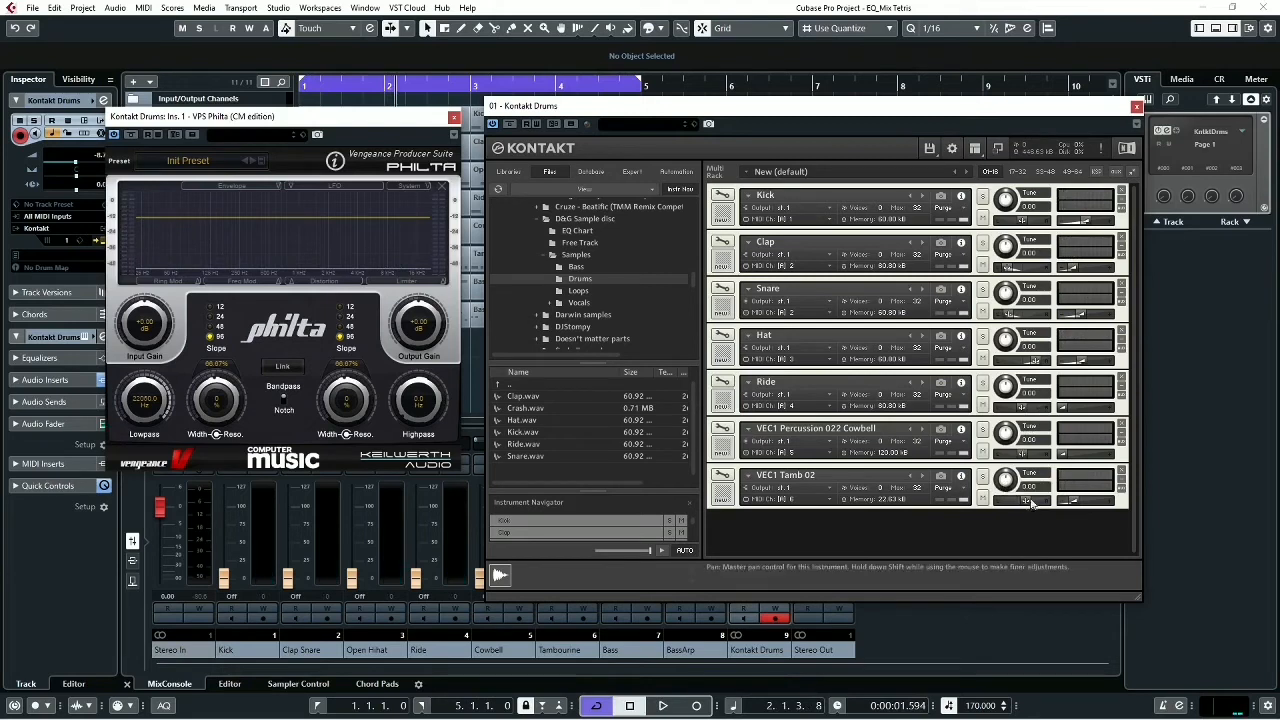
- Pan the Ride partly left and raise its volume, and move VEC1 Tamb 02 slightly further right with more volume while the loop plays
{"action": "left_click_drag", "start_coordinate": [1021, 413], "coordinate": [1009, 409]}
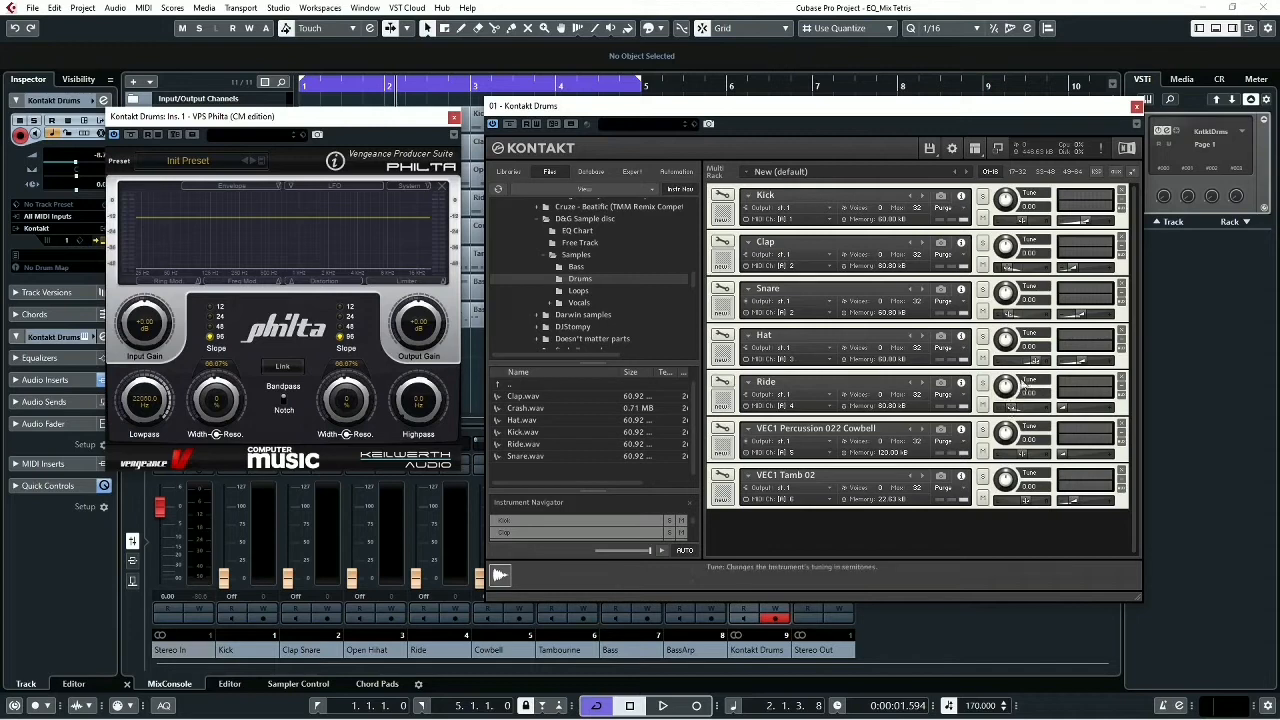
{"action": "key", "text": "space"}
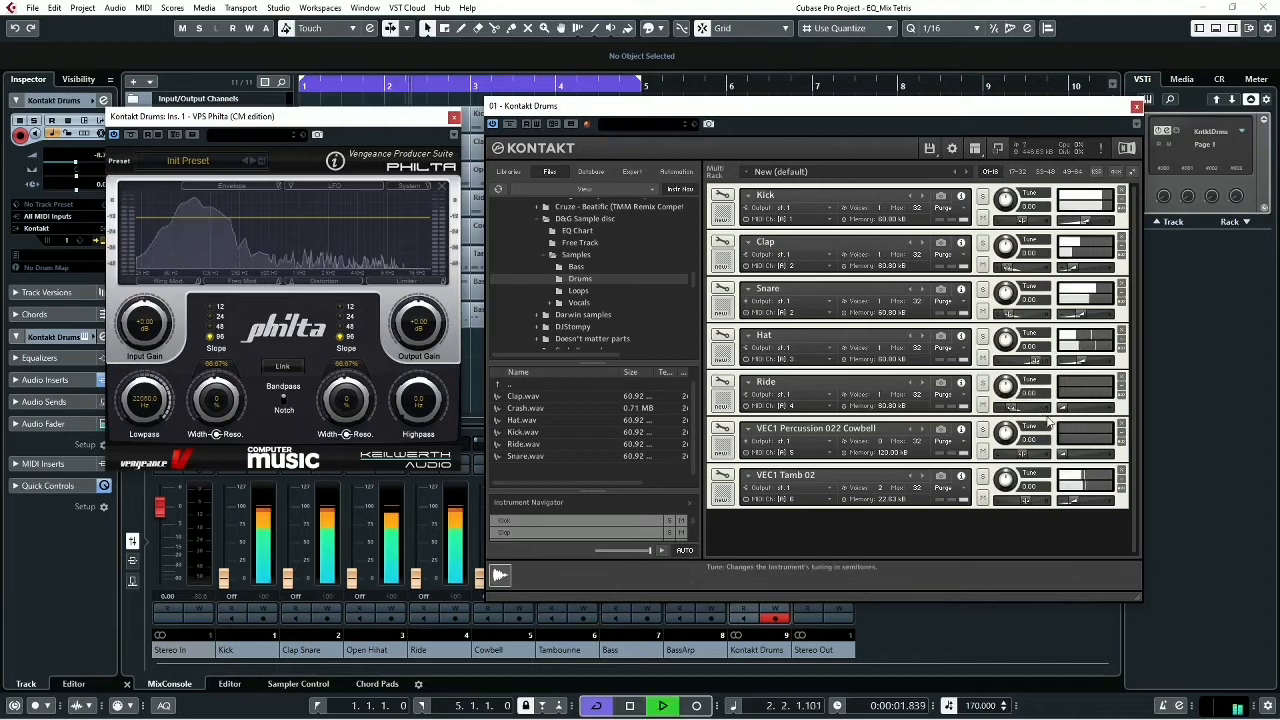
{"action": "left_click_drag", "start_coordinate": [1070, 414], "coordinate": [1085, 416]}
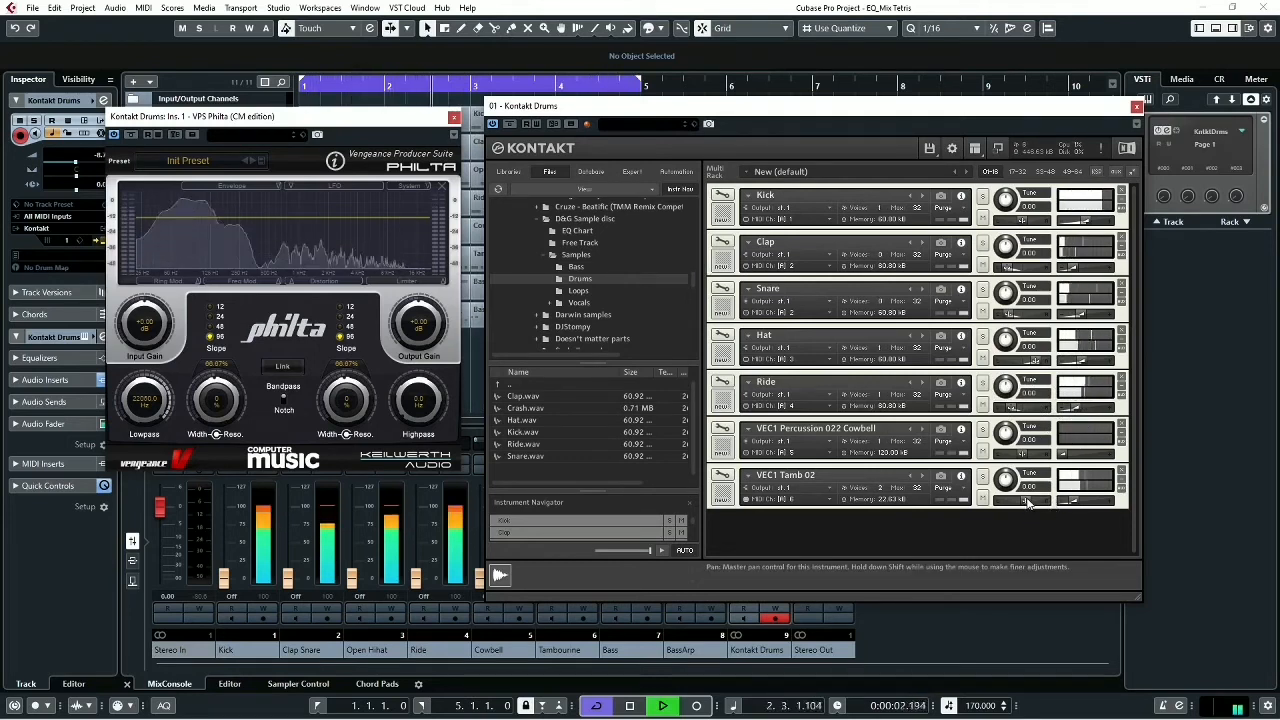
{"action": "left_click_drag", "start_coordinate": [1028, 503], "coordinate": [1077, 505]}
{"action": "key", "text": "space"}
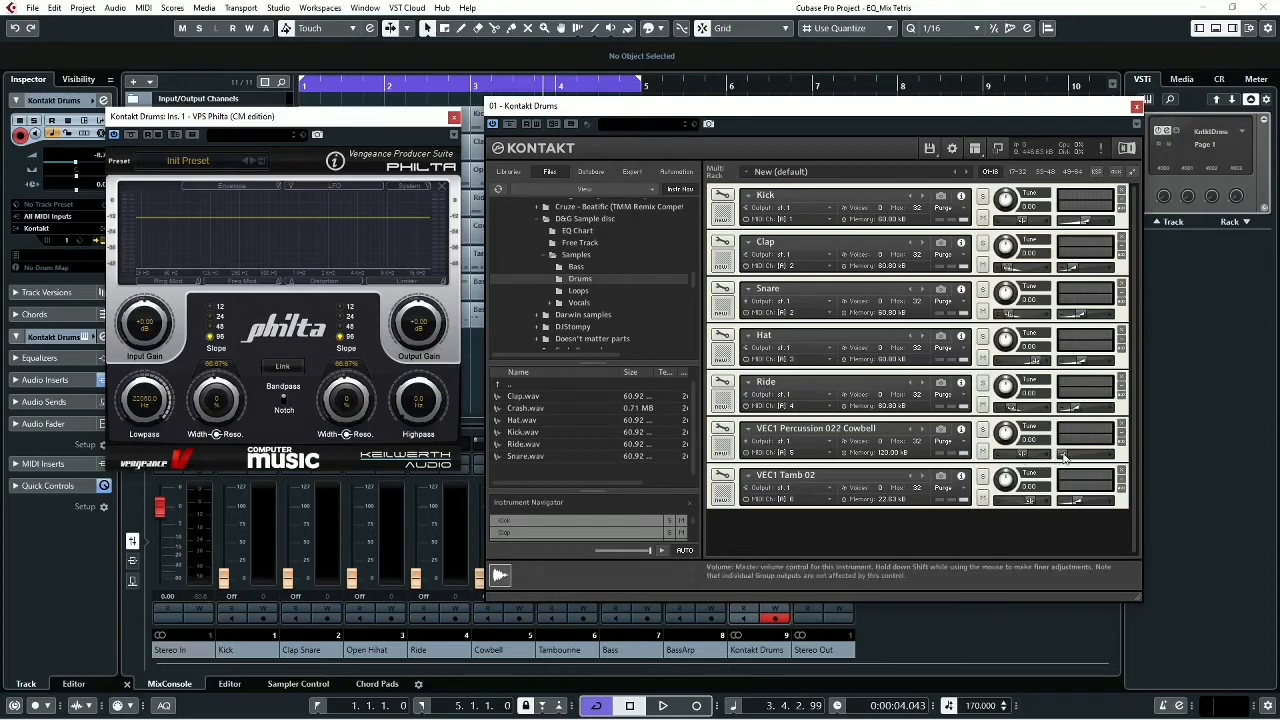
- Raise the VEC1 Percussion 022 Cowbell volume to about -0.2 dB and play the full drum loop to check the balance
{"action": "key", "text": "space"}
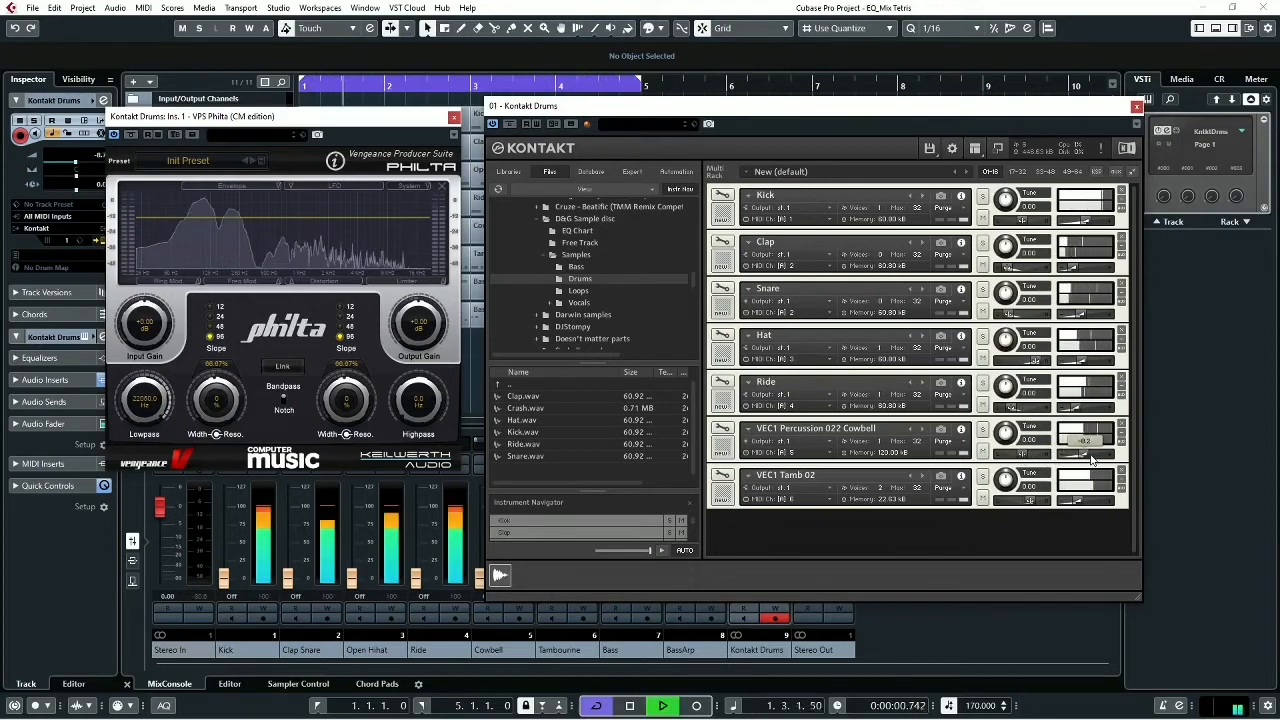
{"action": "key", "text": "space"}
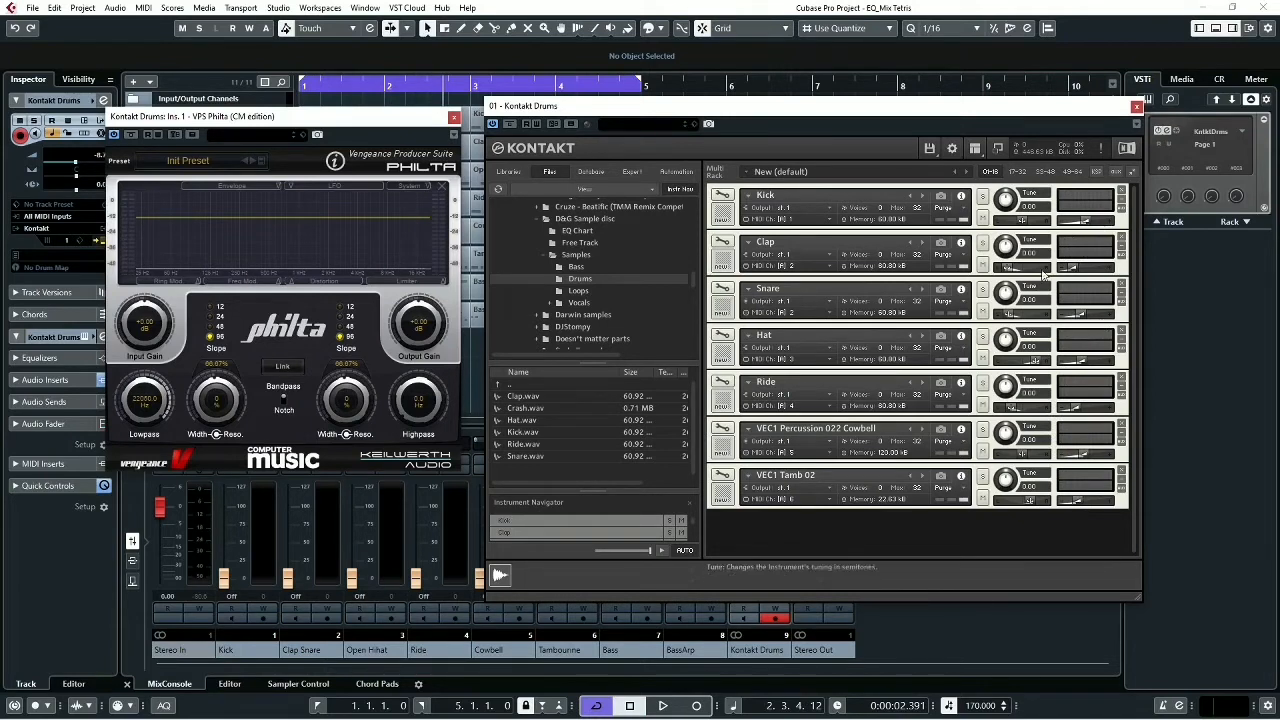
{"action": "left_click", "coordinate": [1087, 222]}
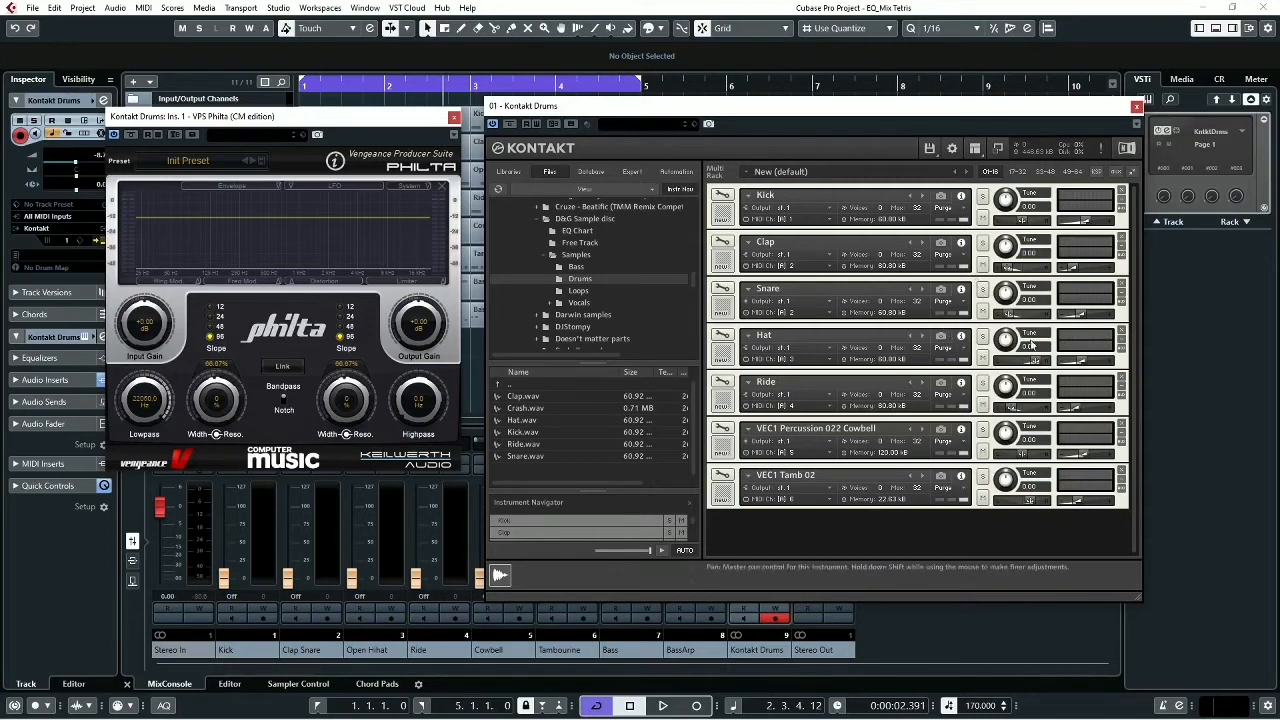
{"action": "key", "text": "space"}
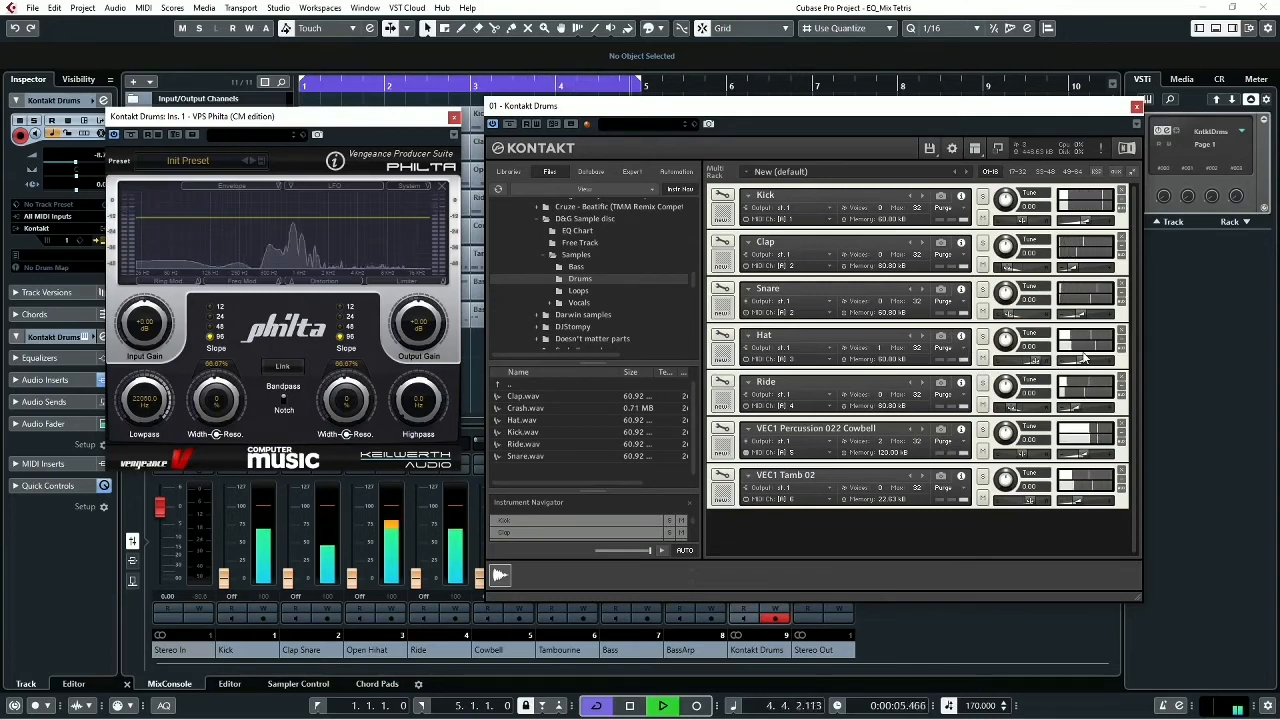
{"action": "key", "text": "space"}
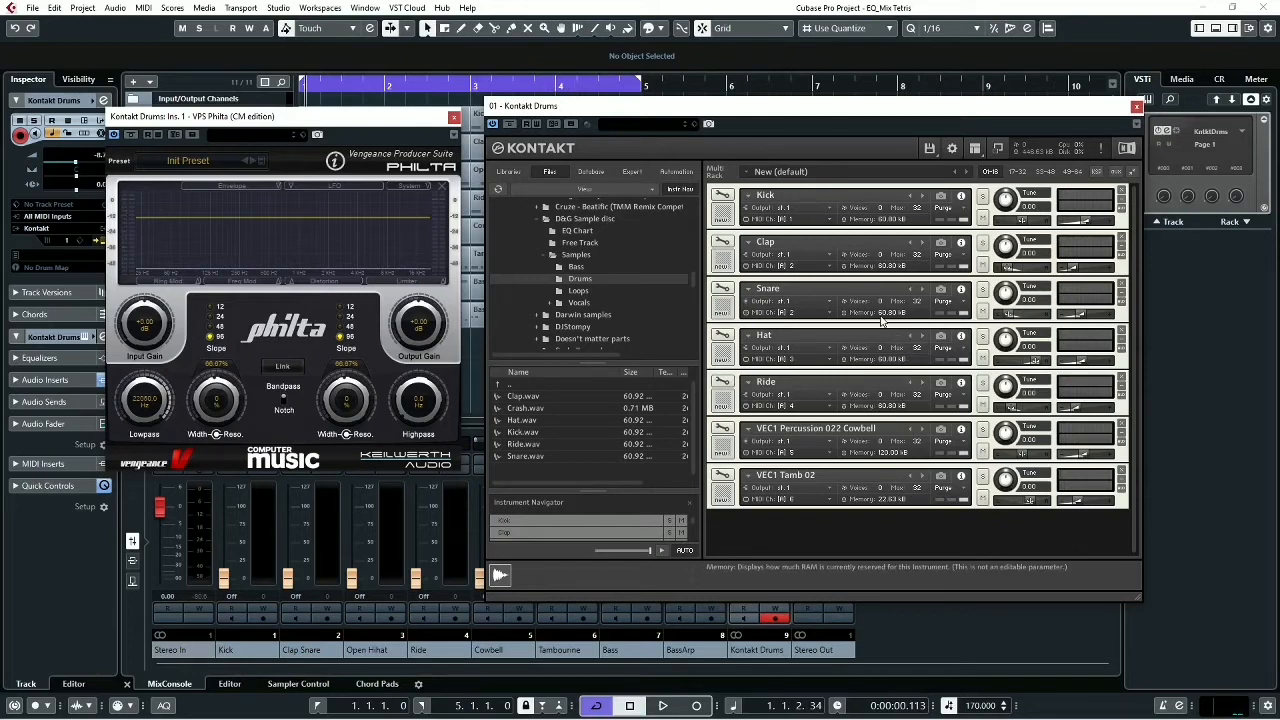
- Switch to the Tetris picture in Photos to compare its filled spaces with the mix, and return to Cubase
{"action": "key", "text": "alt+Tab"}
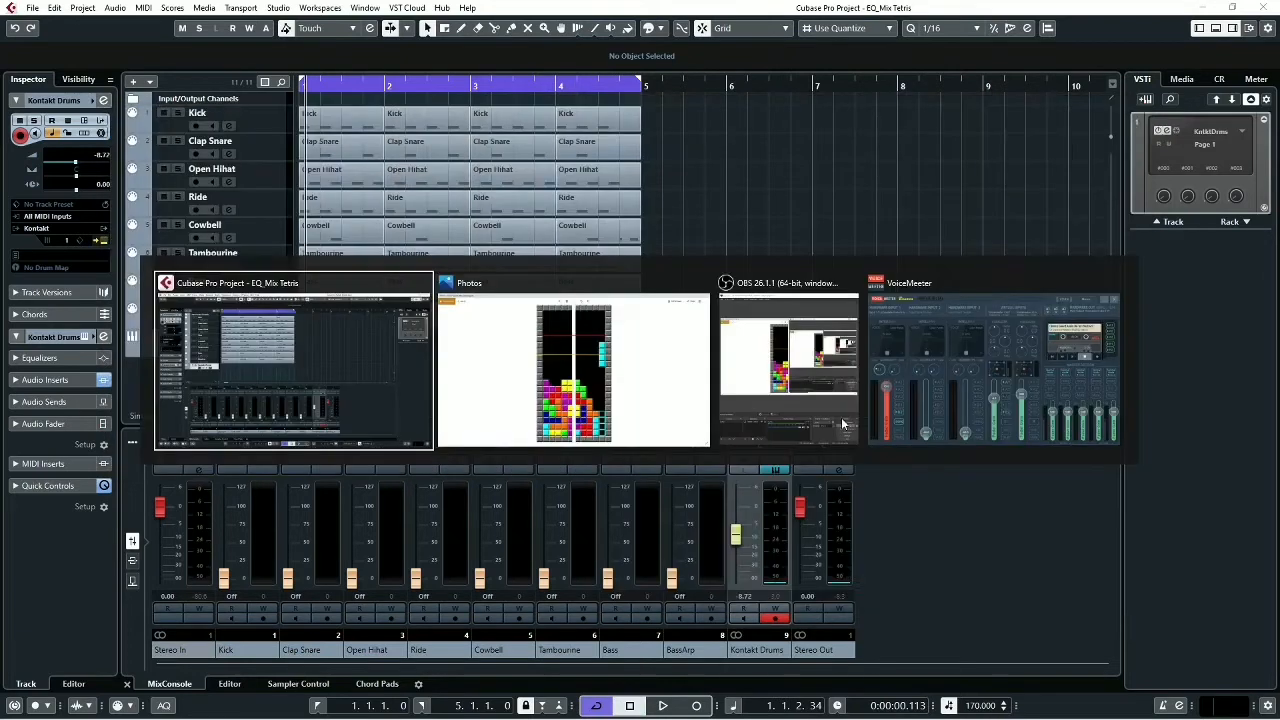
{"action": "key", "text": "alt+Tab"}
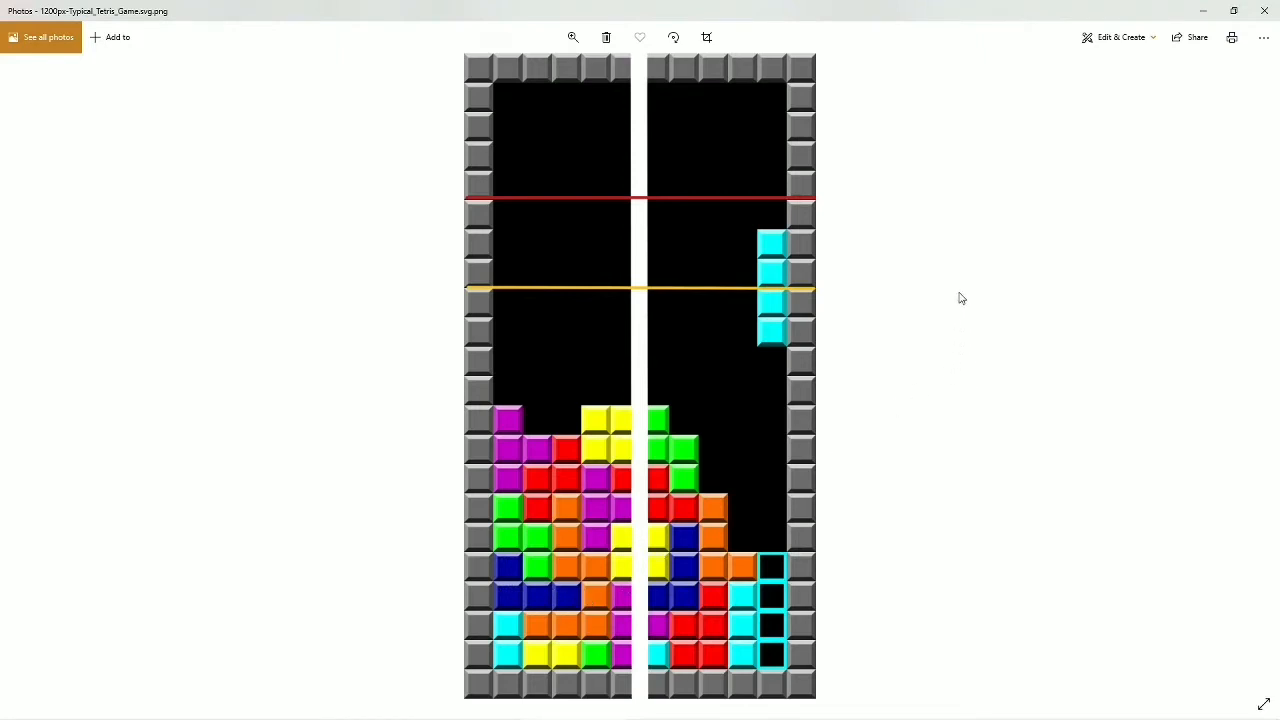
{"action": "key", "text": "alt+Tab"}
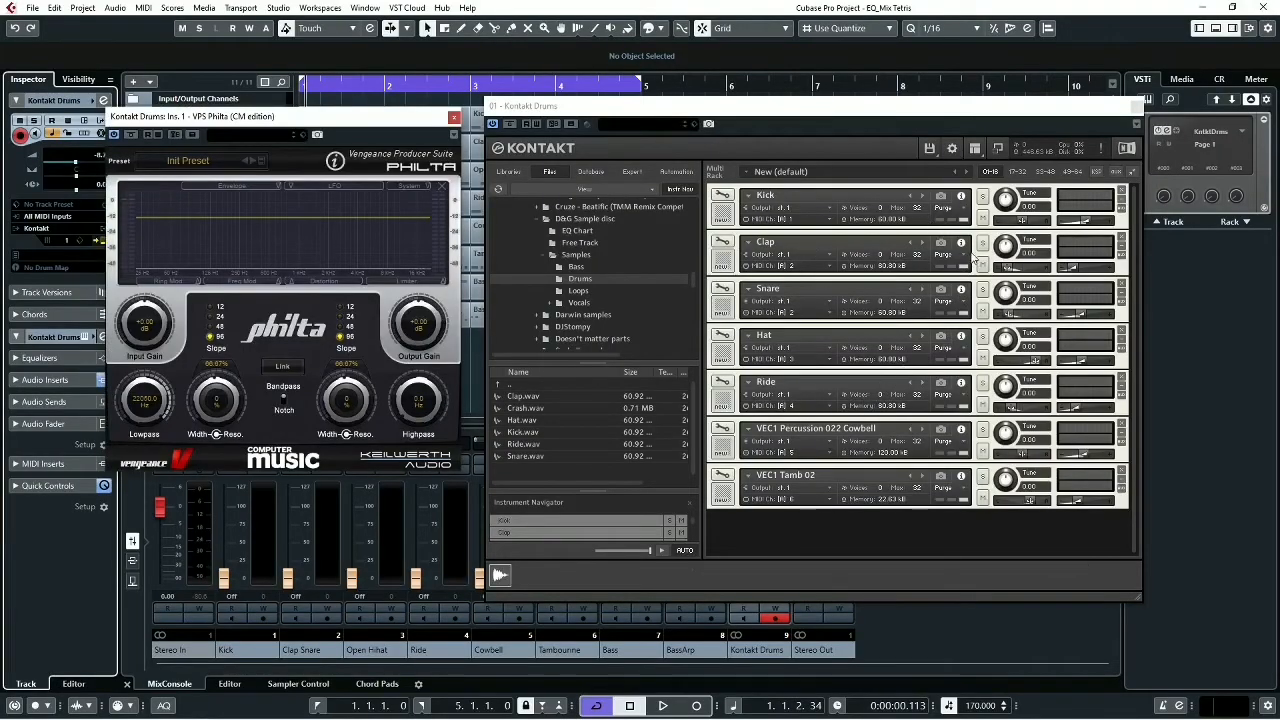
- Mute the Kick, Clap, Hat, Ride, Cowbell and Tamb in Kontakt, leaving only the Snare audible
{"action": "left_click", "coordinate": [985, 219]}
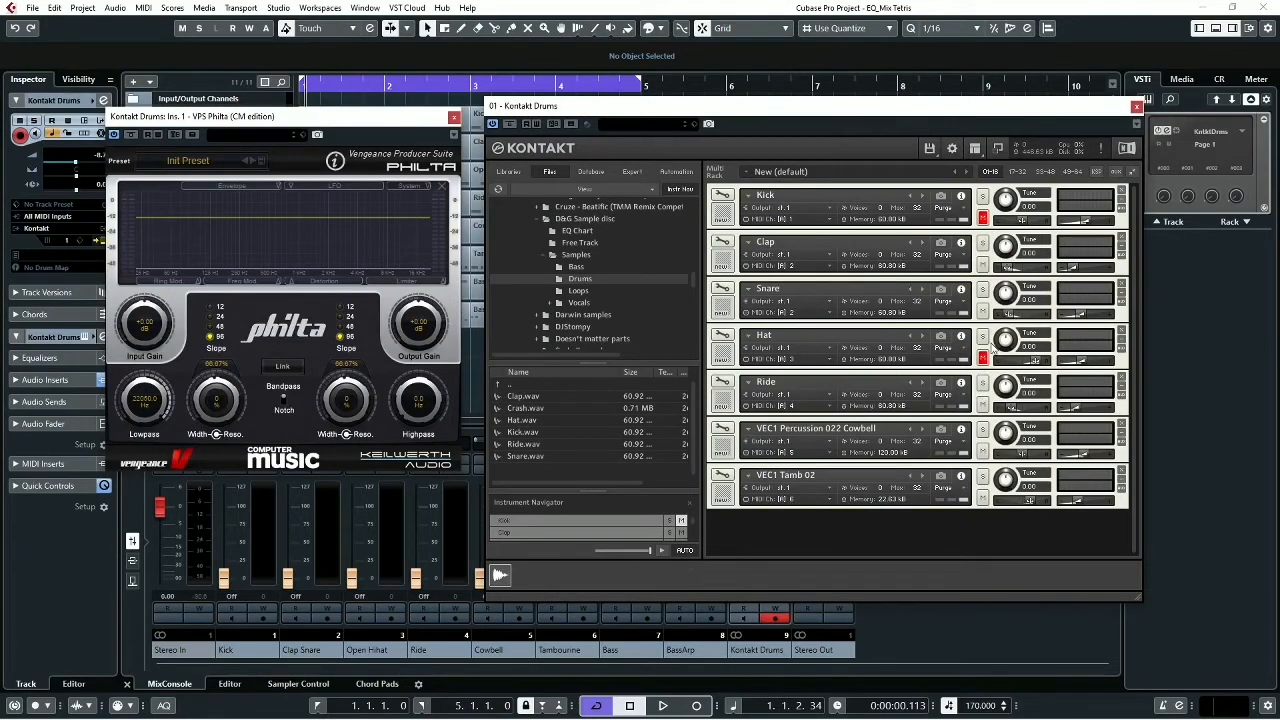
{"action": "left_click", "coordinate": [984, 266]}
{"action": "left_click", "coordinate": [982, 452]}
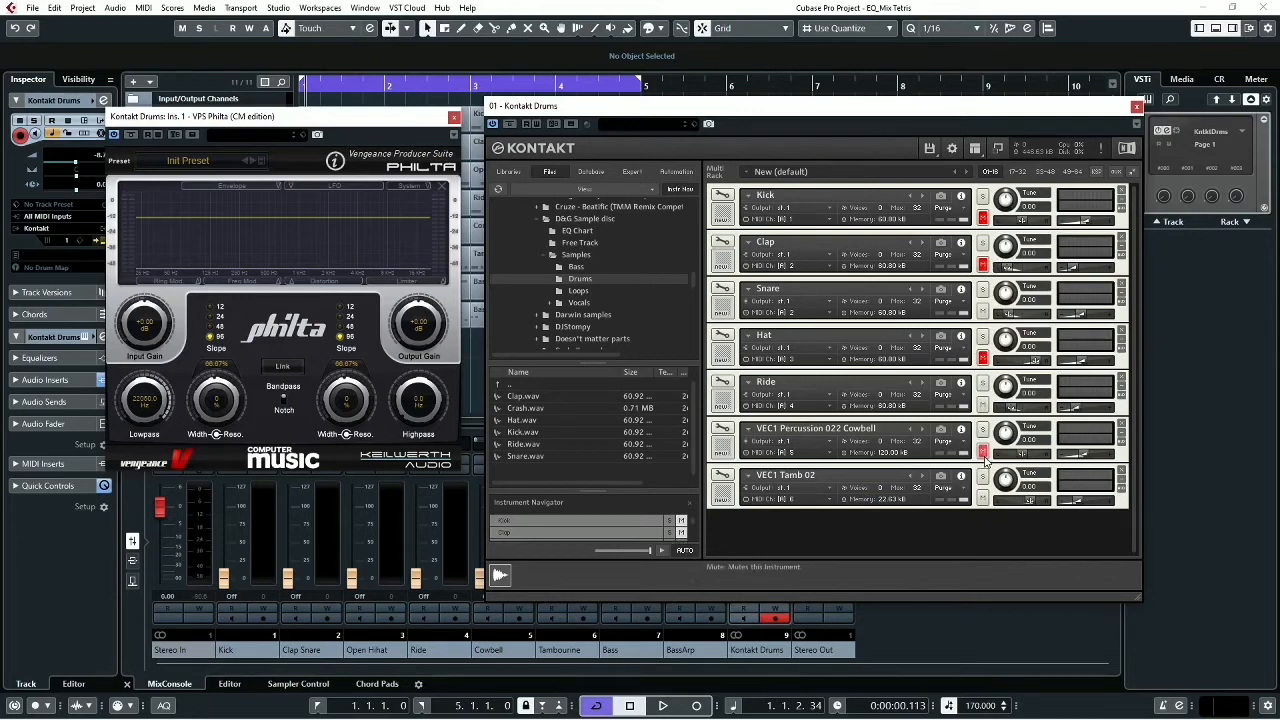
{"action": "left_click", "coordinate": [983, 404]}
{"action": "left_click", "coordinate": [983, 498]}
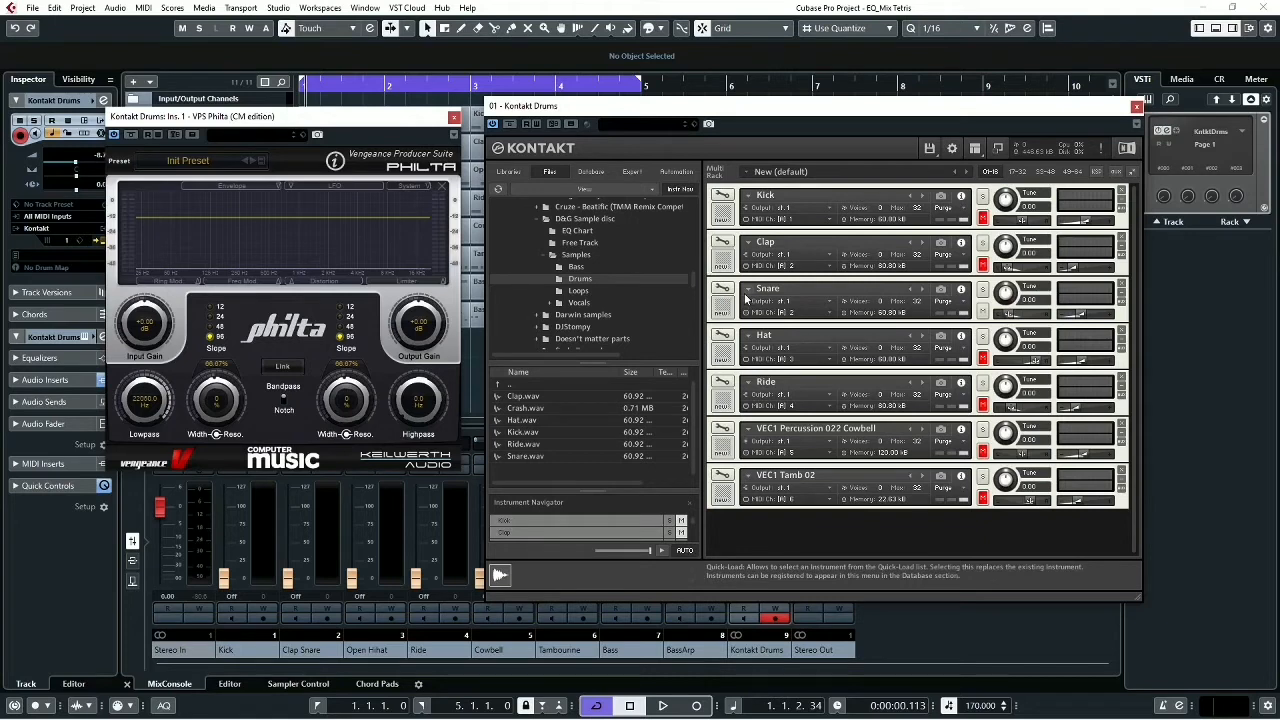
- Play the Snare on its own and examine its low, middle and high frequency content in the Philta spectrum display
{"action": "key", "text": "space"}
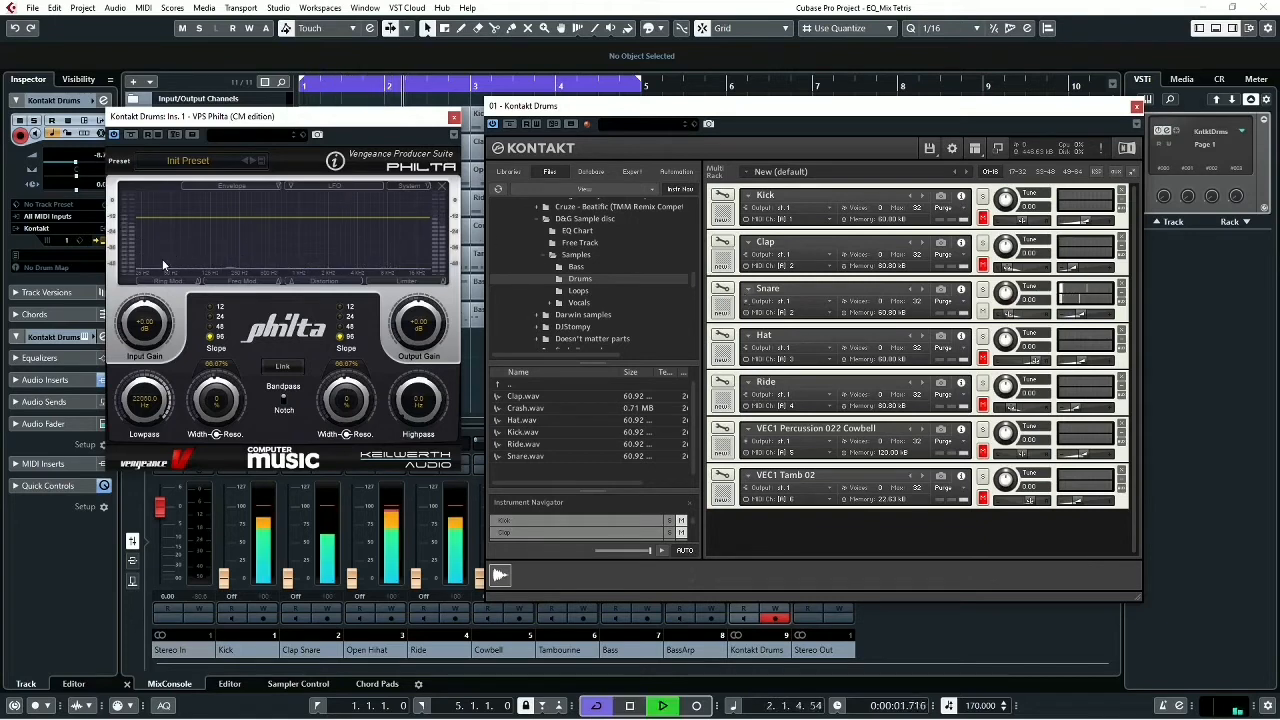
{"action": "key", "text": "space"}
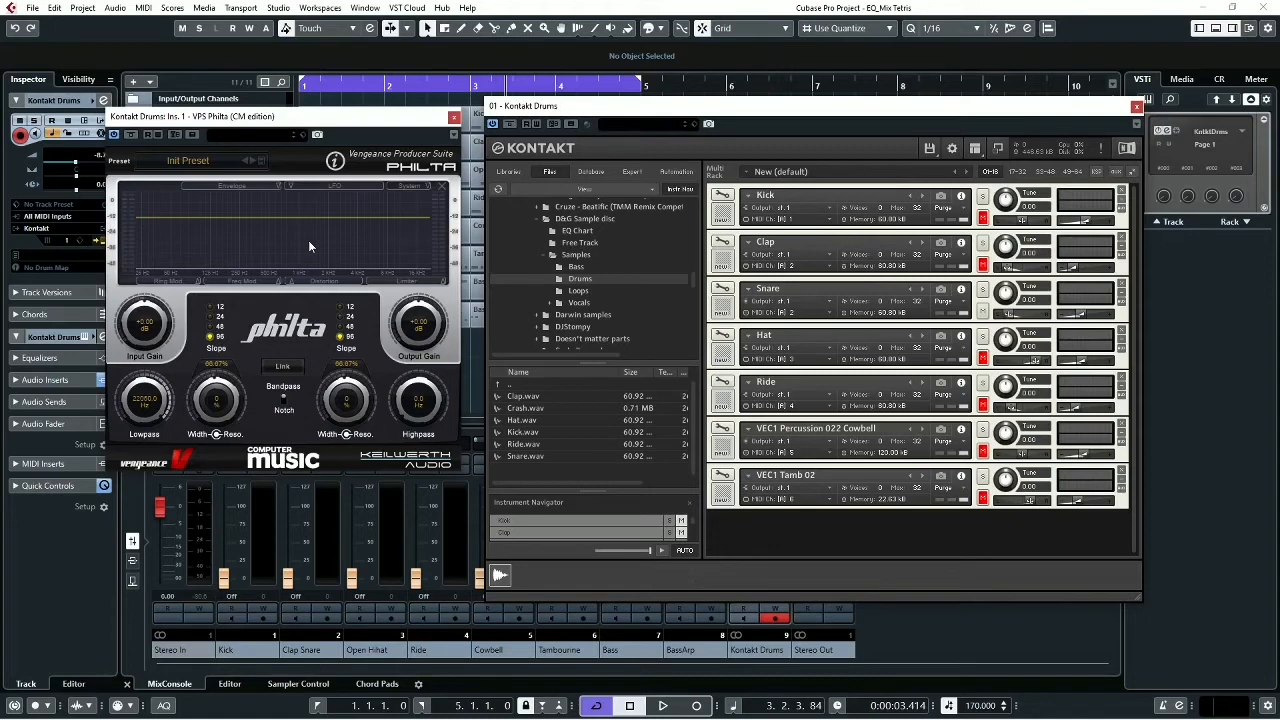
{"action": "key", "text": "space"}
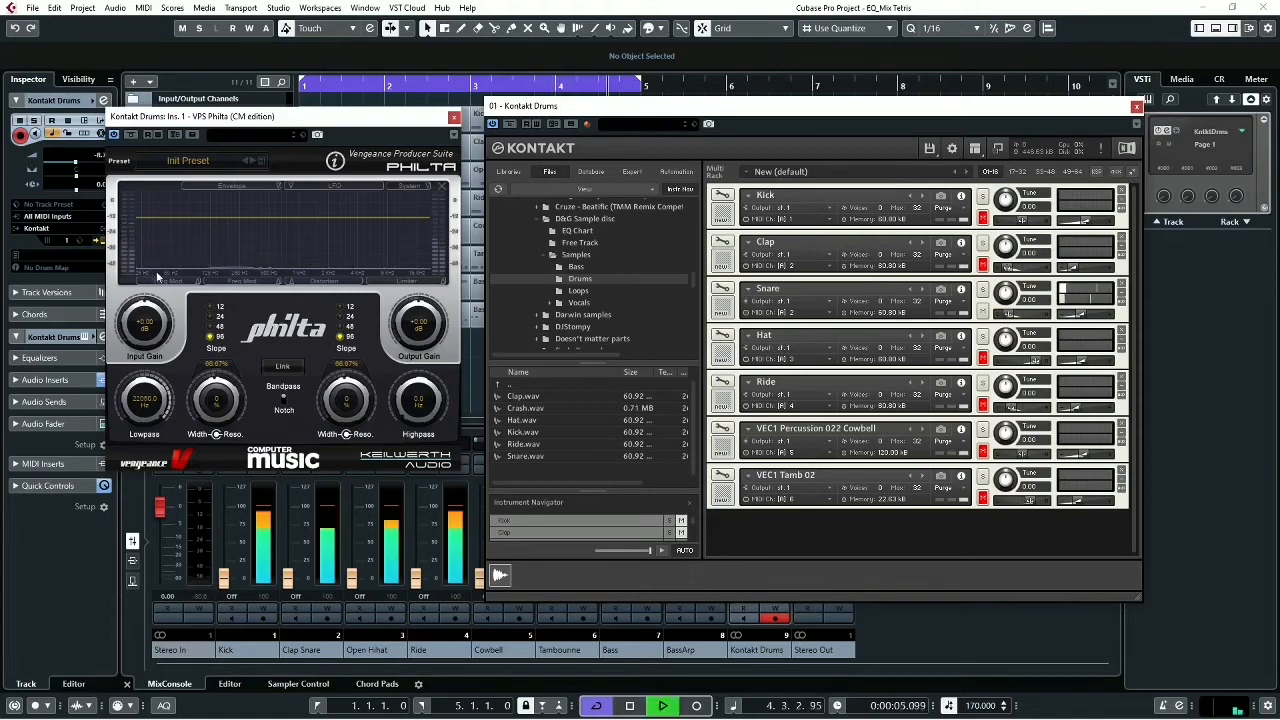
{"action": "key", "text": "space"}
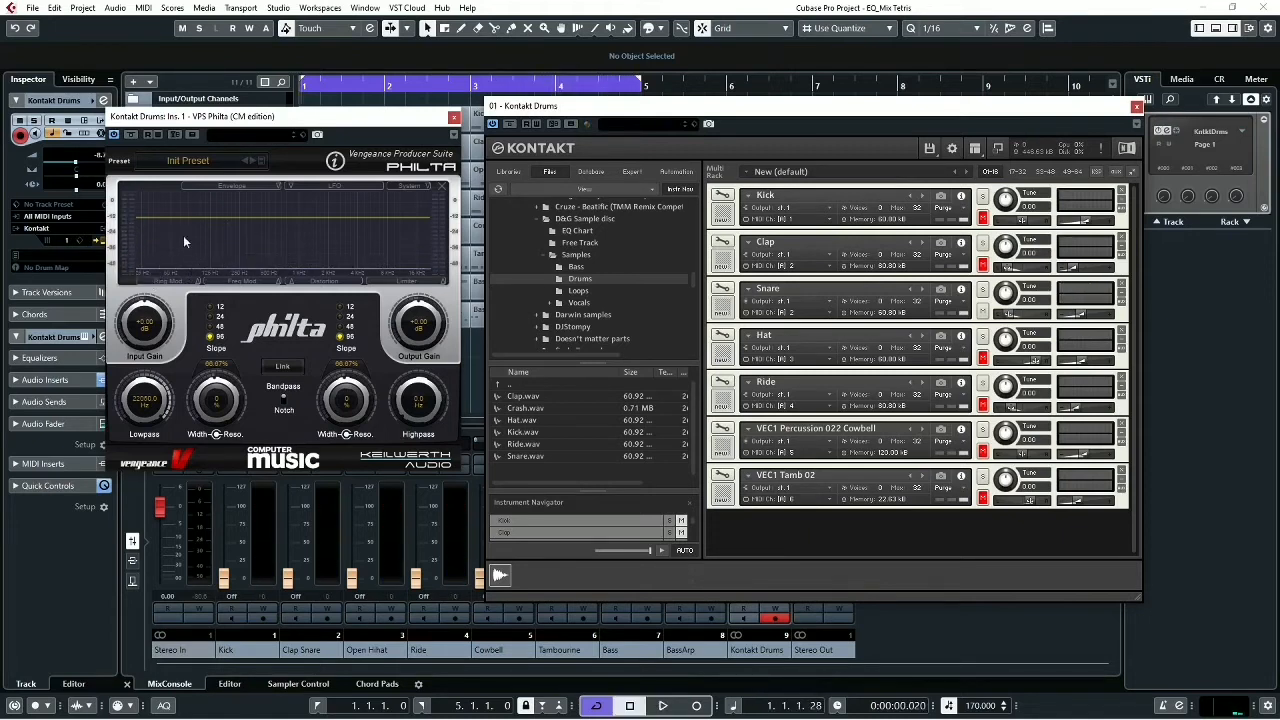
{"action": "key", "text": "space"}
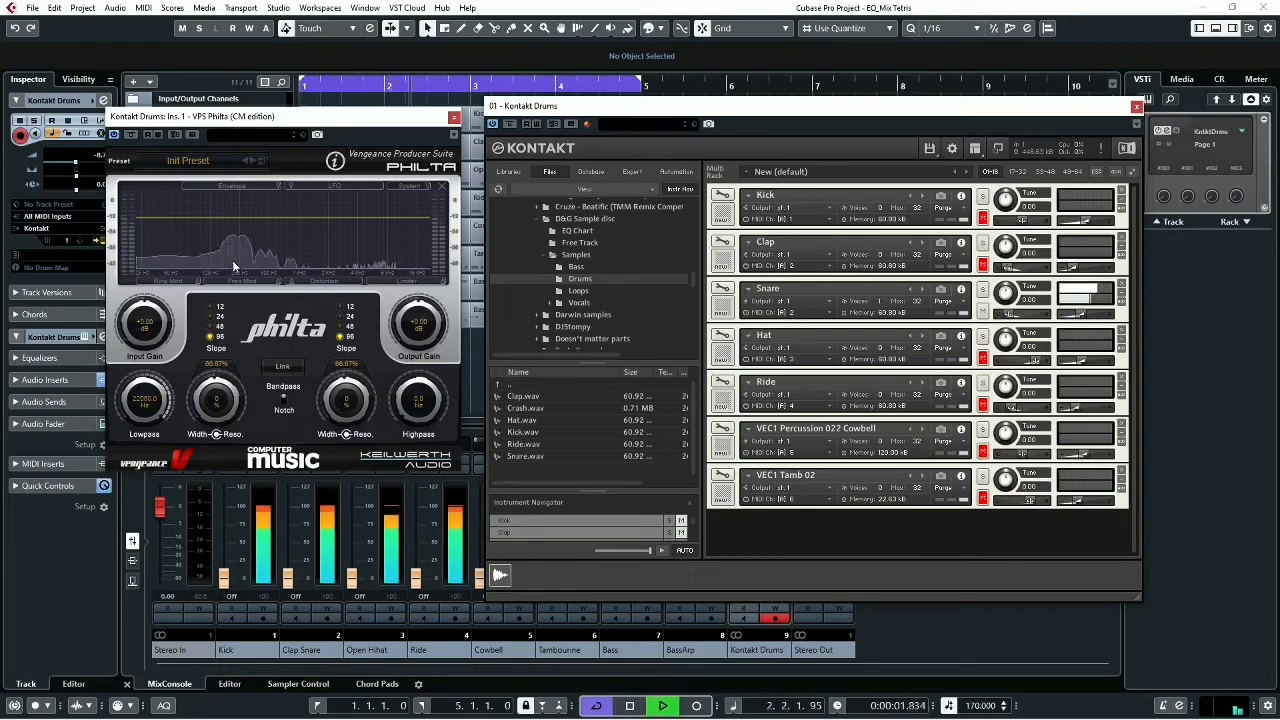
{"action": "key", "text": "space"}
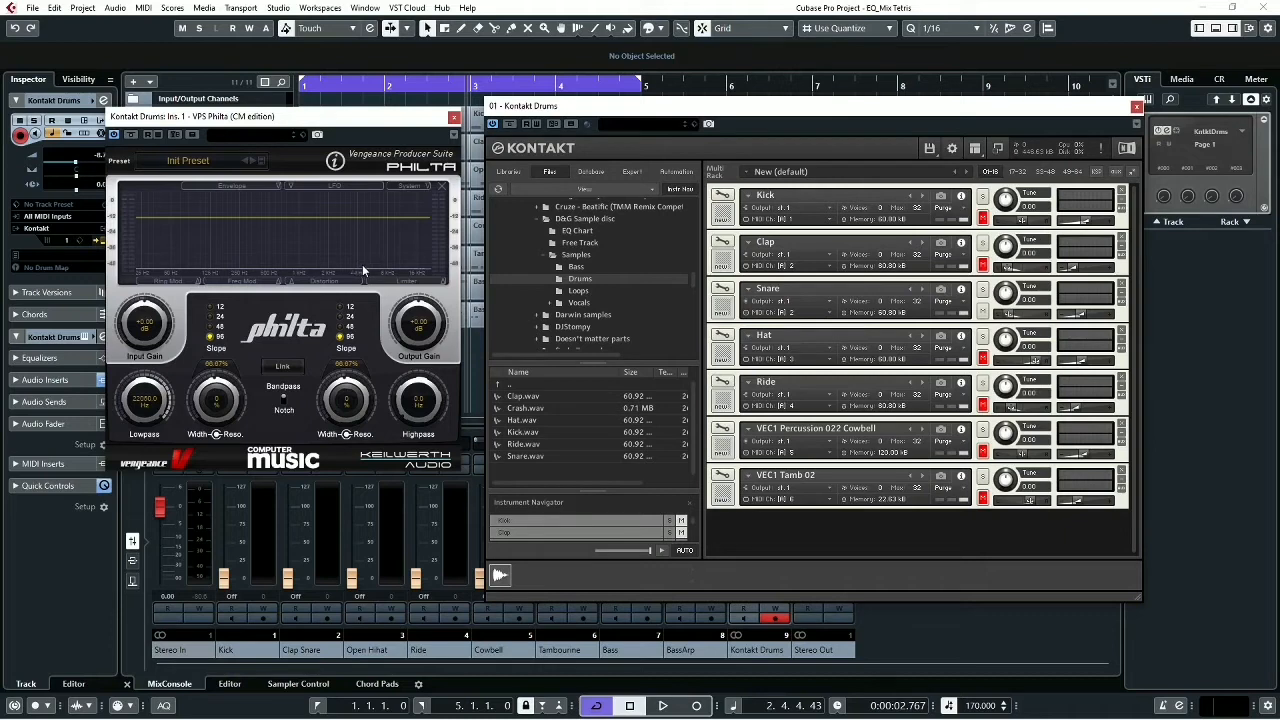
{"action": "key", "text": "space"}
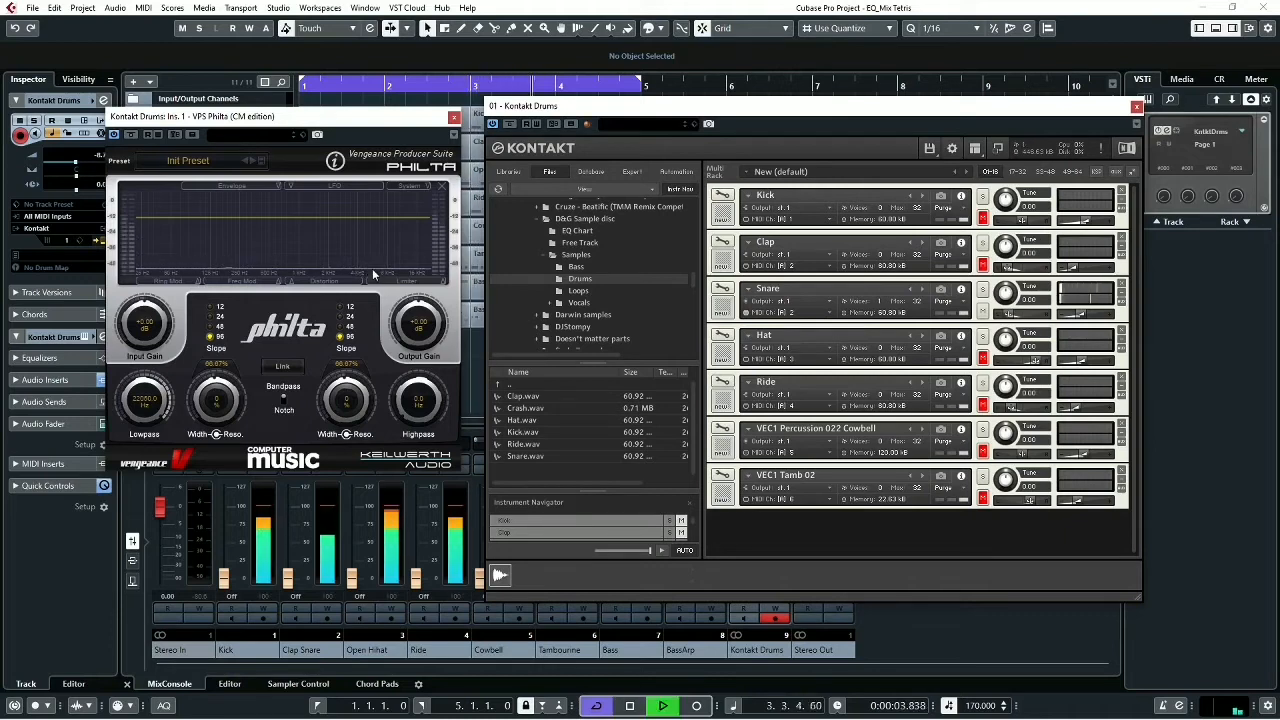
{"action": "key", "text": "space"}
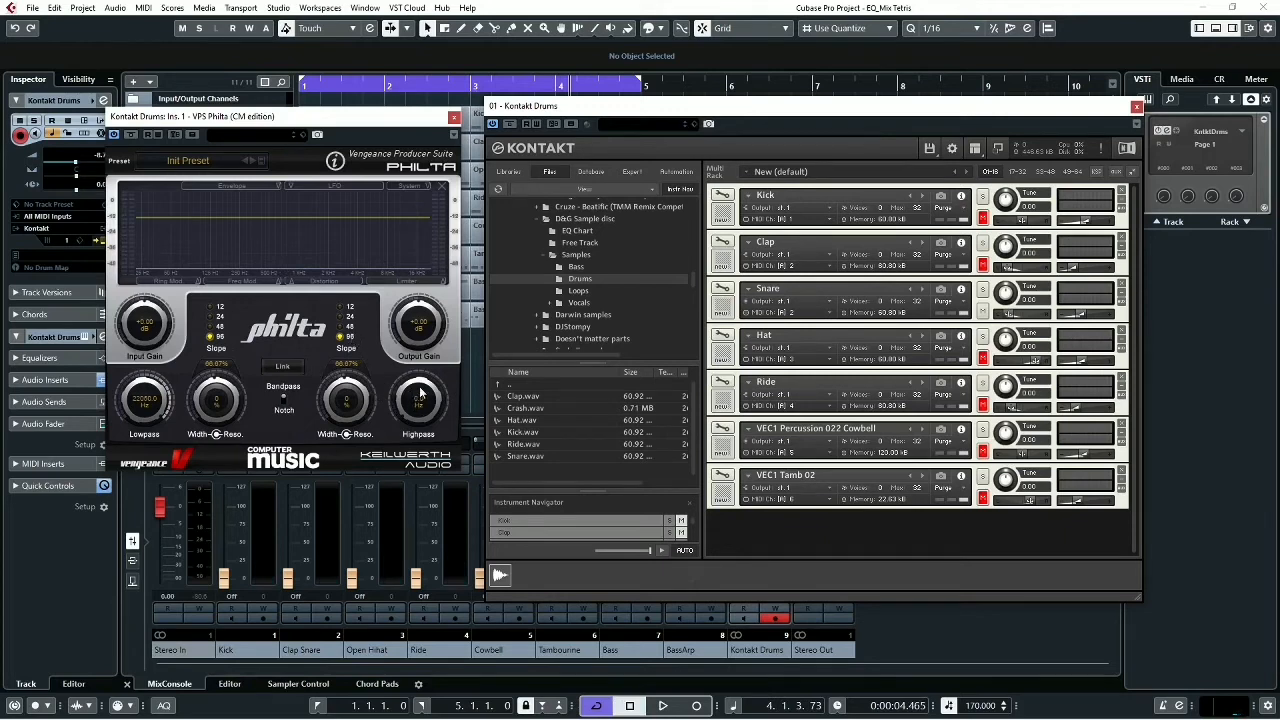
- Set the Philta highpass cutoff to 73.5 Hz with a slope of 12
{"action": "left_click_drag", "start_coordinate": [417, 398], "coordinate": [410, 387]}
{"action": "left_click", "coordinate": [340, 310]}
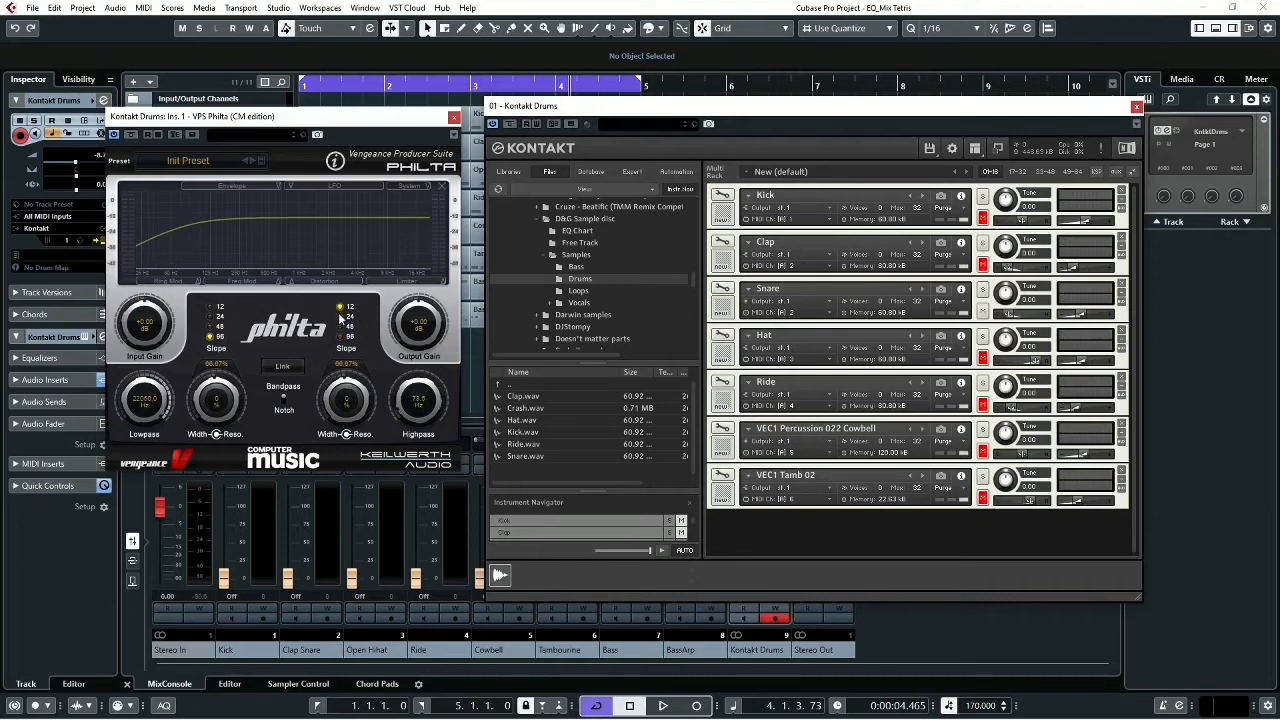
- Set the Philta highpass slope to 96 and sweep the cutoff up to 848.7 Hz while the Snare plays
{"action": "left_click", "coordinate": [340, 326]}
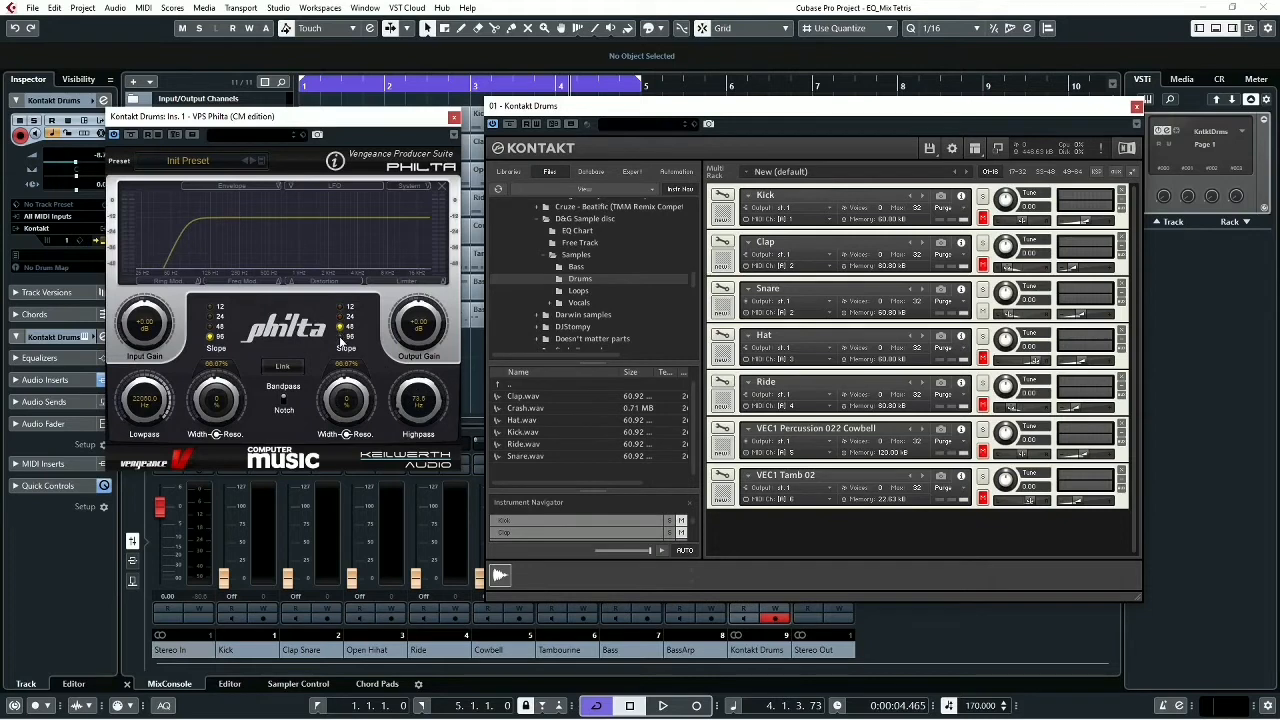
{"action": "left_click", "coordinate": [340, 337]}
{"action": "left_click_drag", "start_coordinate": [408, 393], "coordinate": [408, 414]}
{"action": "key", "text": "space"}
{"action": "left_click_drag", "start_coordinate": [408, 407], "coordinate": [412, 381]}
{"action": "key", "text": "space"}
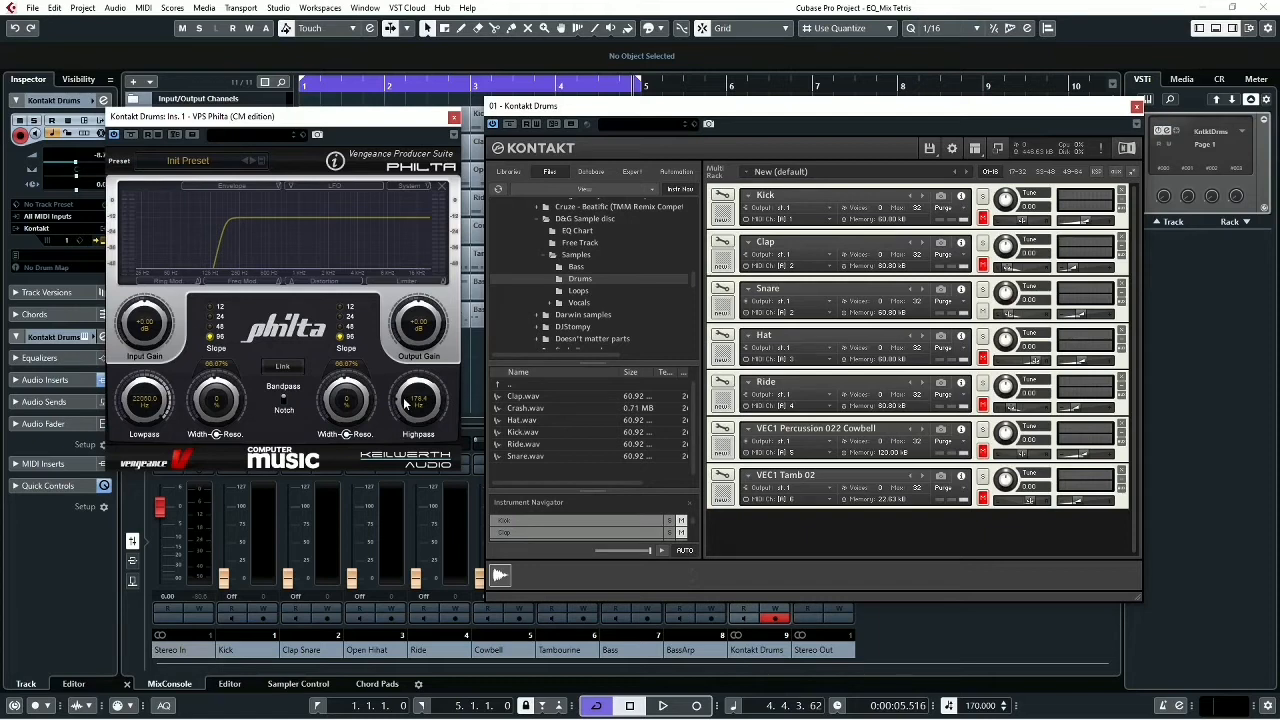
{"action": "key", "text": "space"}
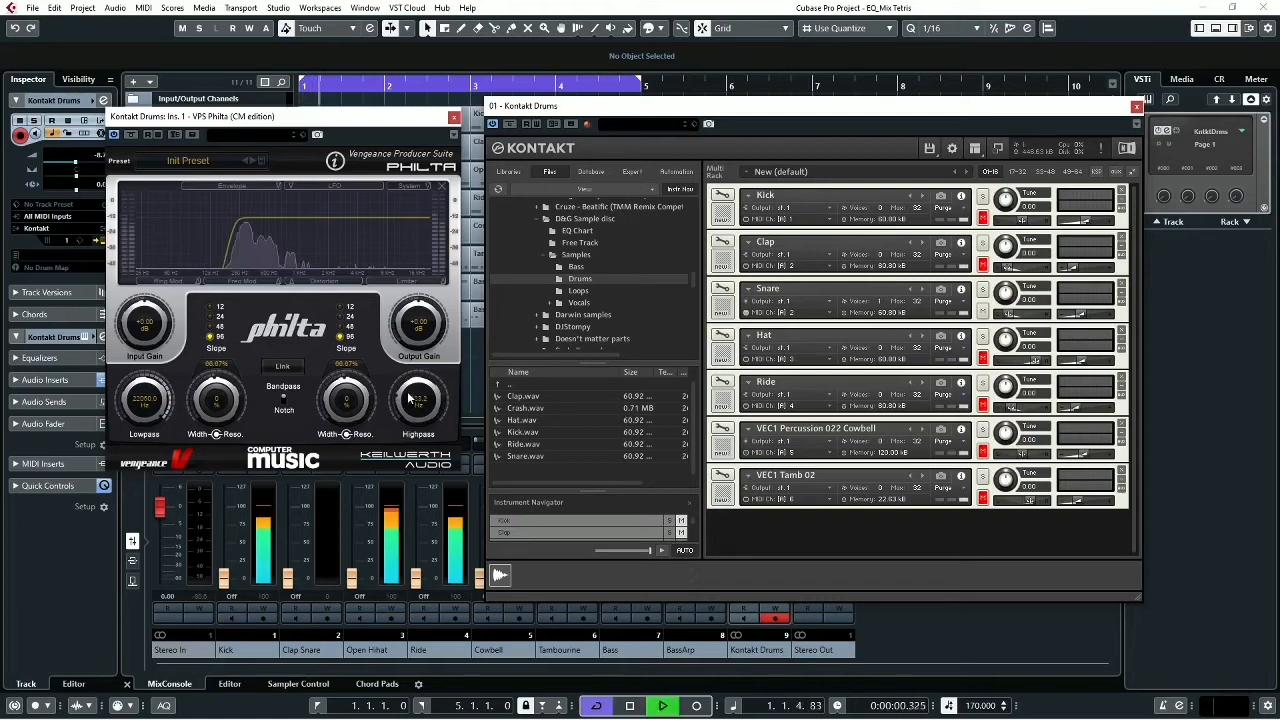
{"action": "left_click_drag", "start_coordinate": [405, 400], "coordinate": [418, 357]}
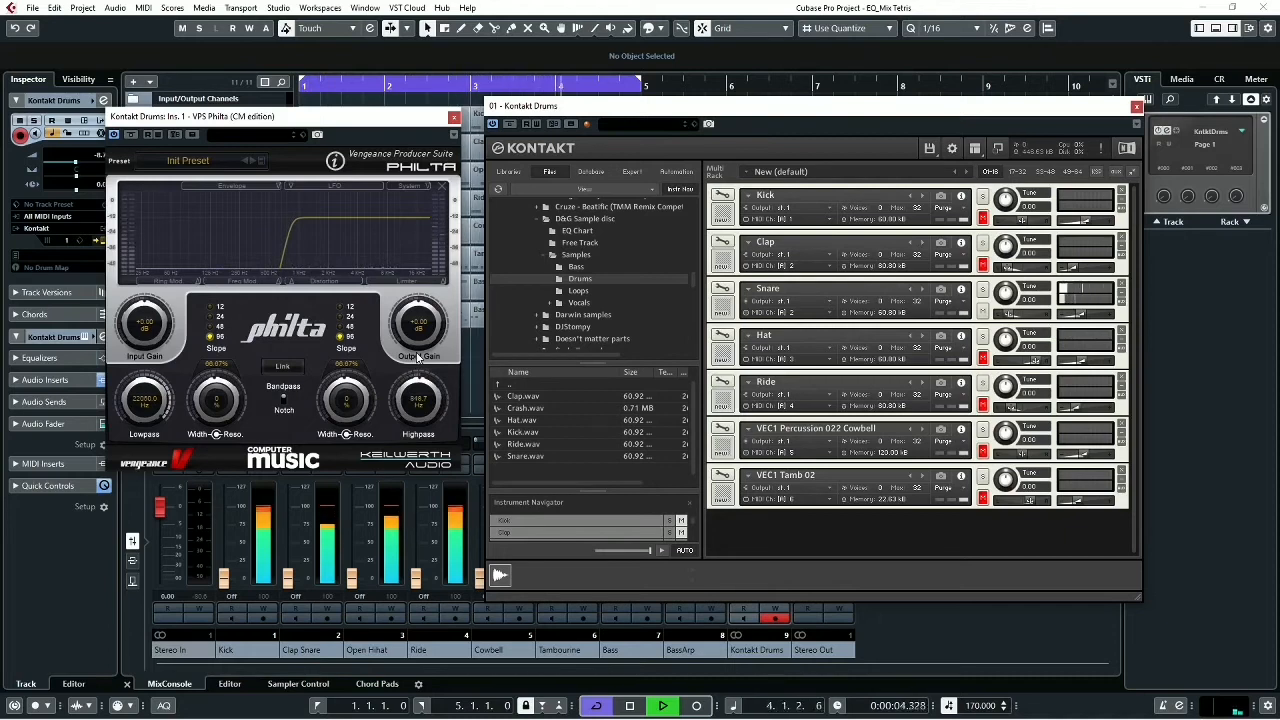
{"action": "key", "text": "space"}
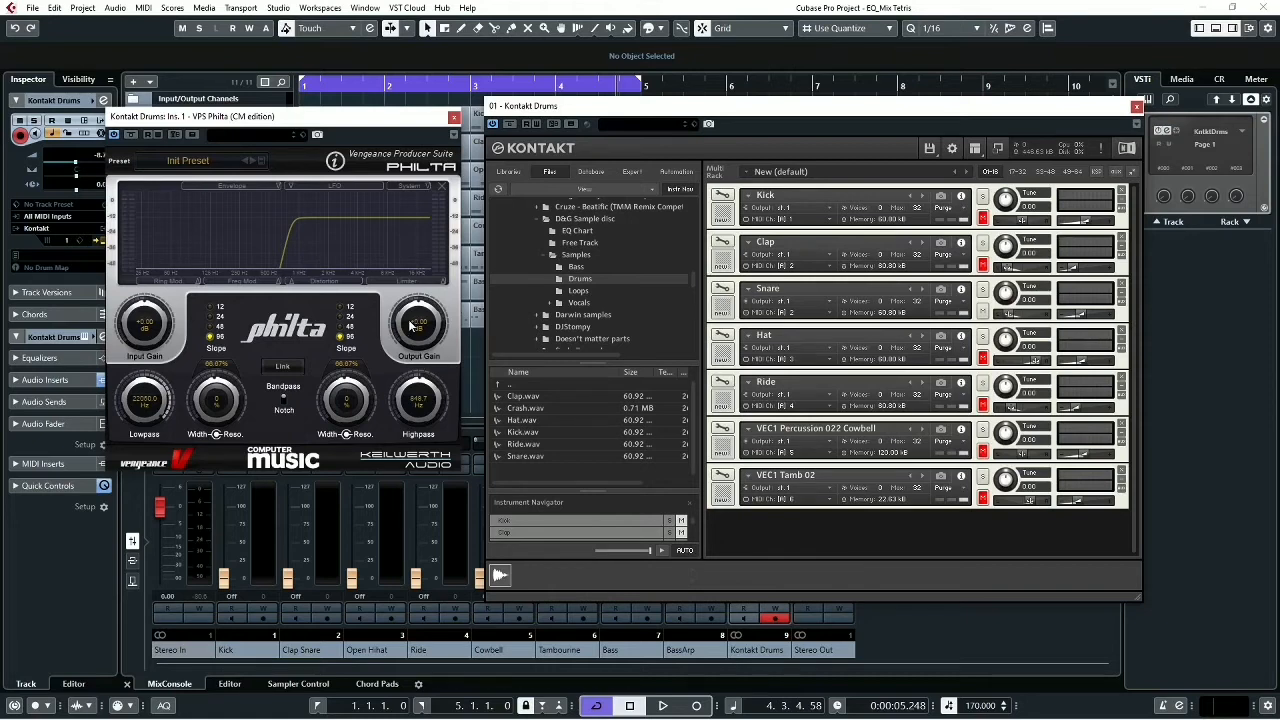
{"action": "key", "text": "space"}
{"action": "left_click_drag", "start_coordinate": [410, 326], "coordinate": [418, 361]}
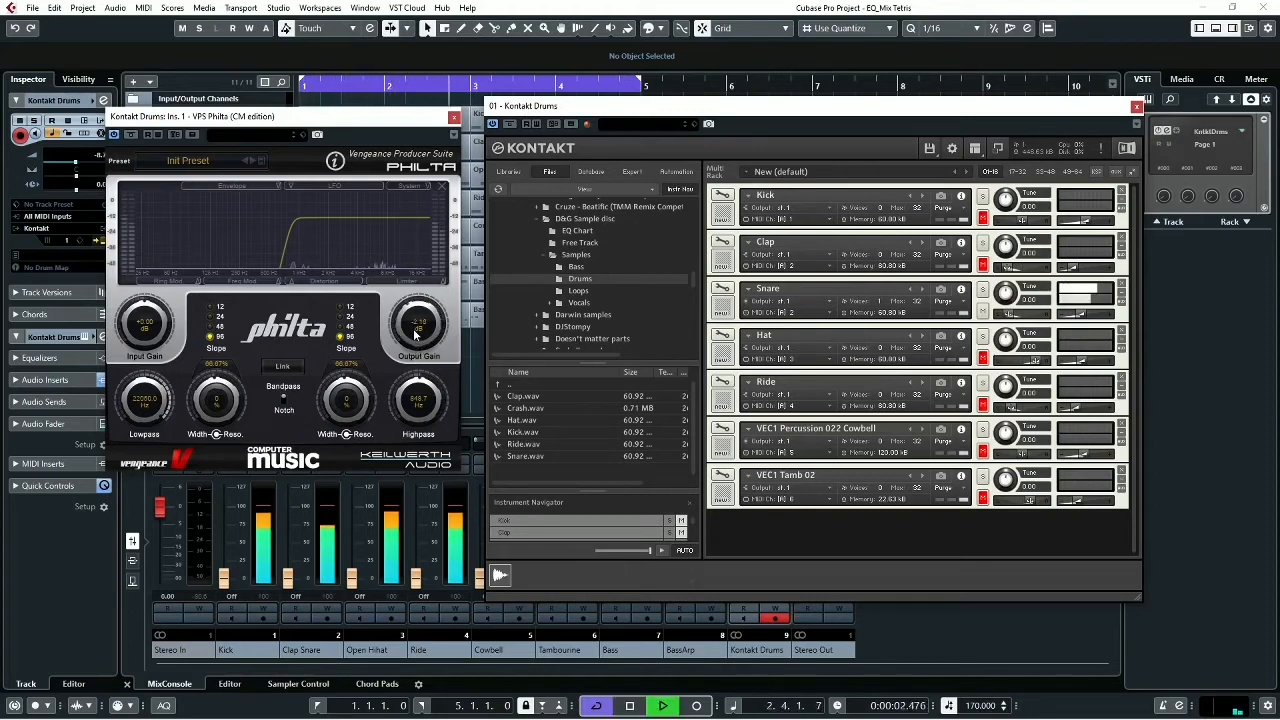
{"action": "double_click", "coordinate": [418, 326]}
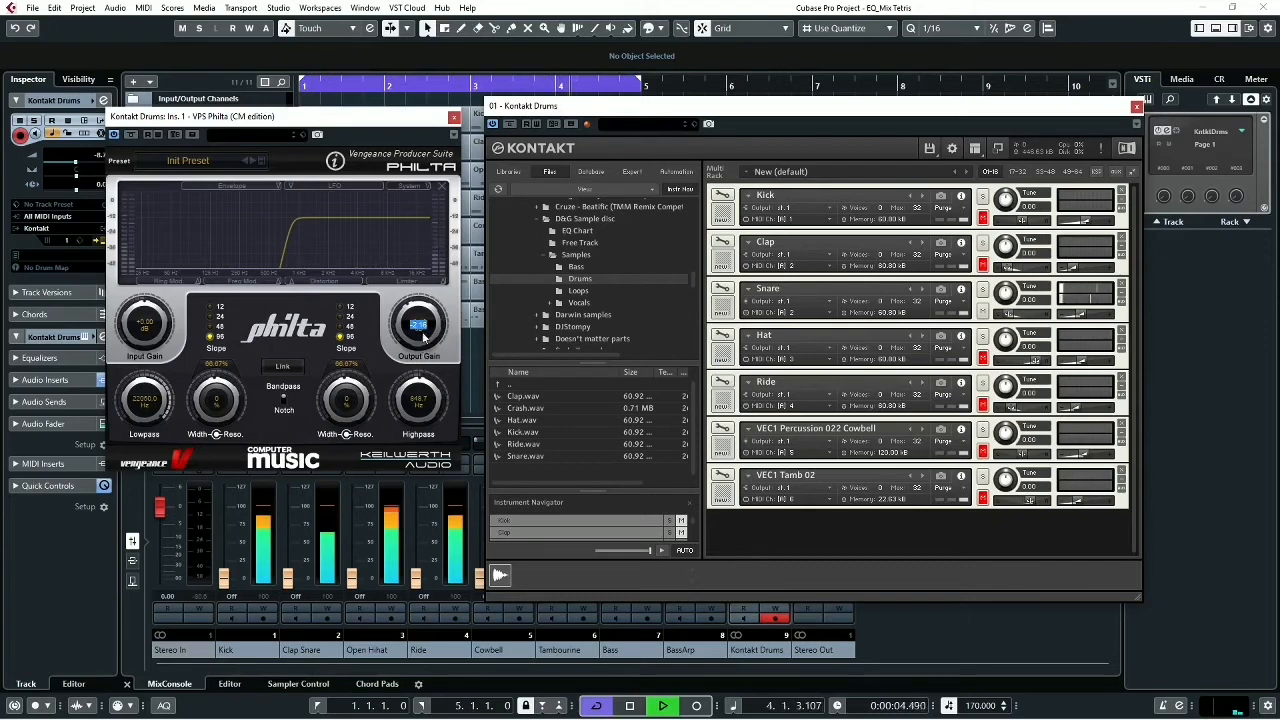
{"action": "type", "text": "0"}
{"action": "key", "text": "Return"}
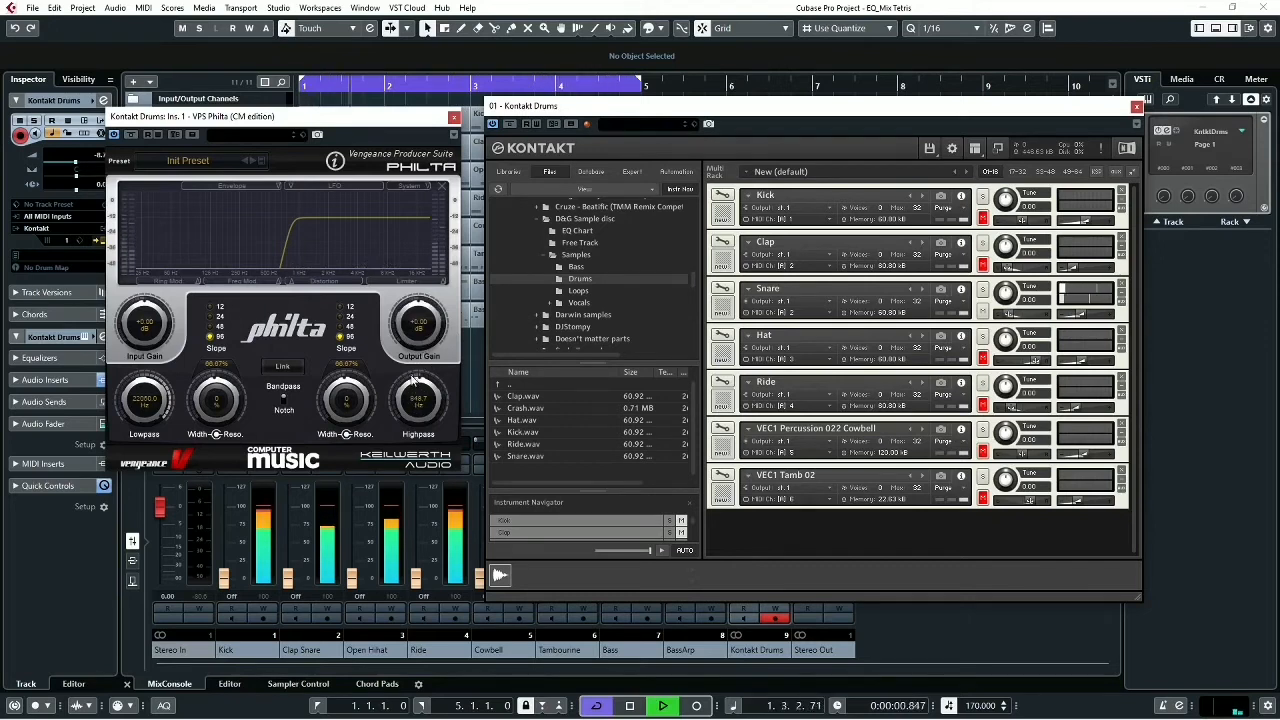
- Lower the Philta highpass cutoff to 142.9 Hz while the Snare plays
{"action": "left_click_drag", "start_coordinate": [410, 382], "coordinate": [399, 432]}
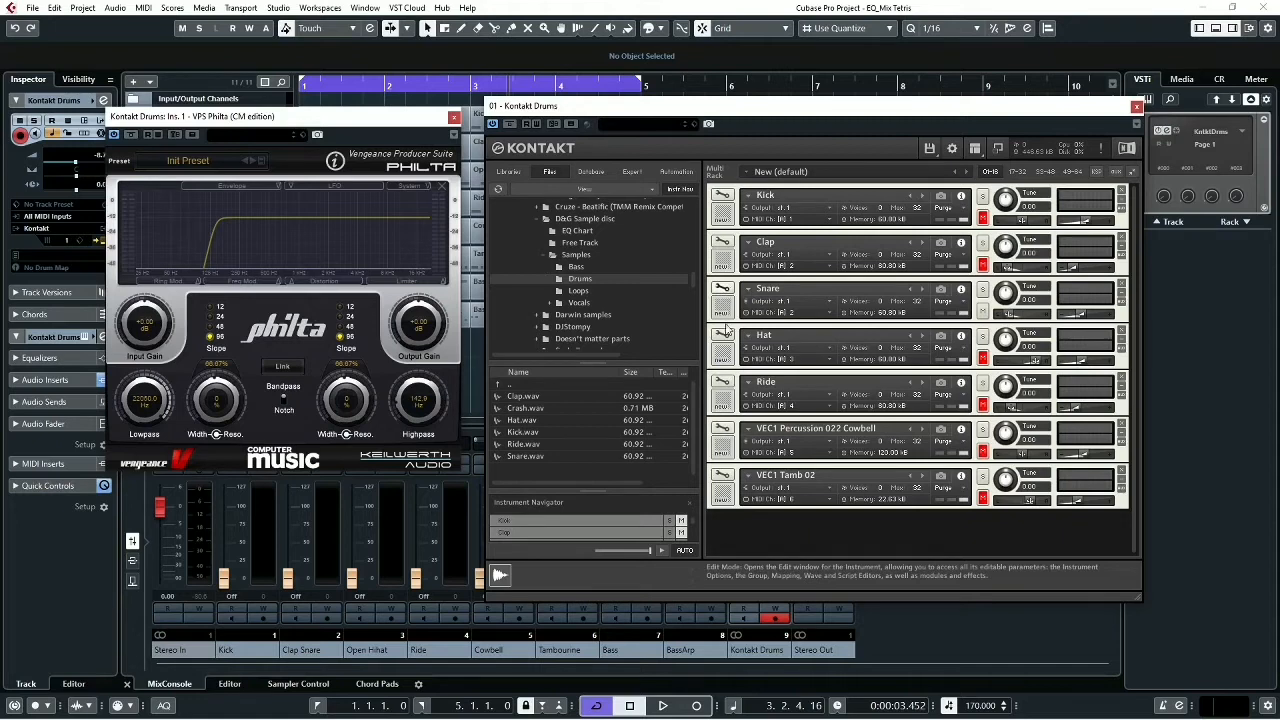
- Add an SV HP4 highpass filter to the Snare's first group insert slot and set its cutoff to 175.9 Hz during playback
{"action": "left_click", "coordinate": [728, 292]}
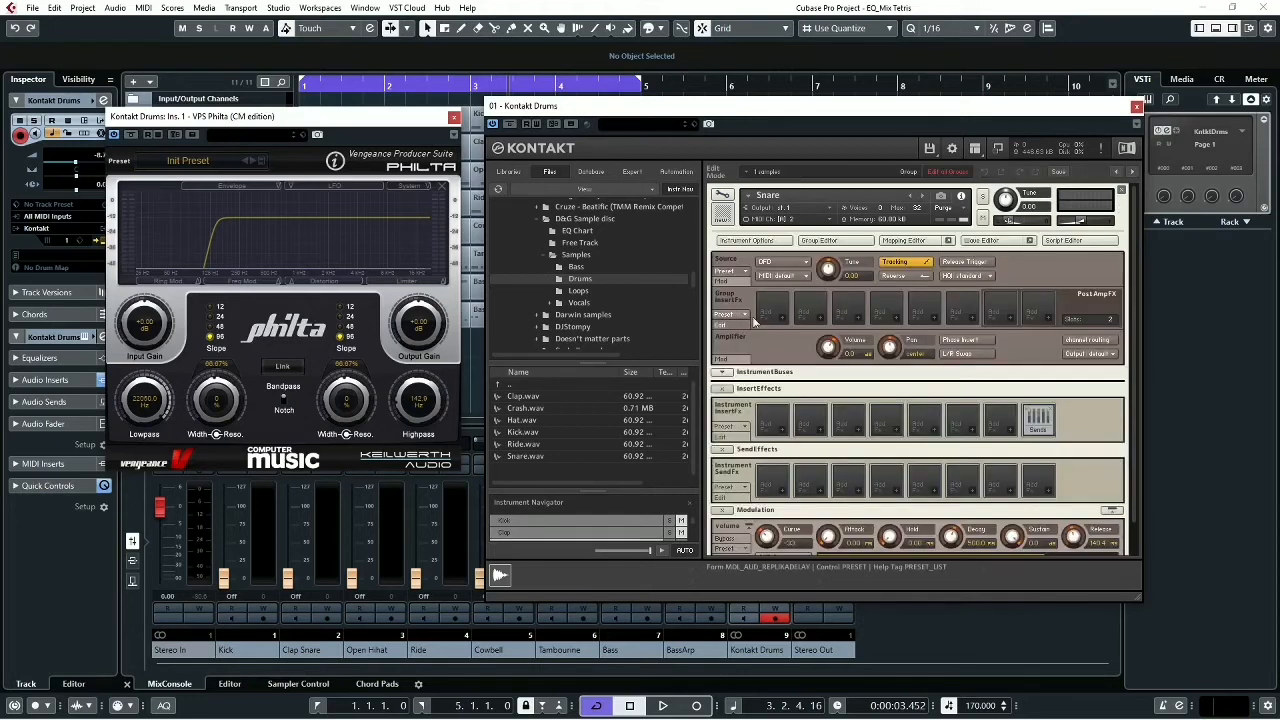
{"action": "left_click", "coordinate": [786, 320]}
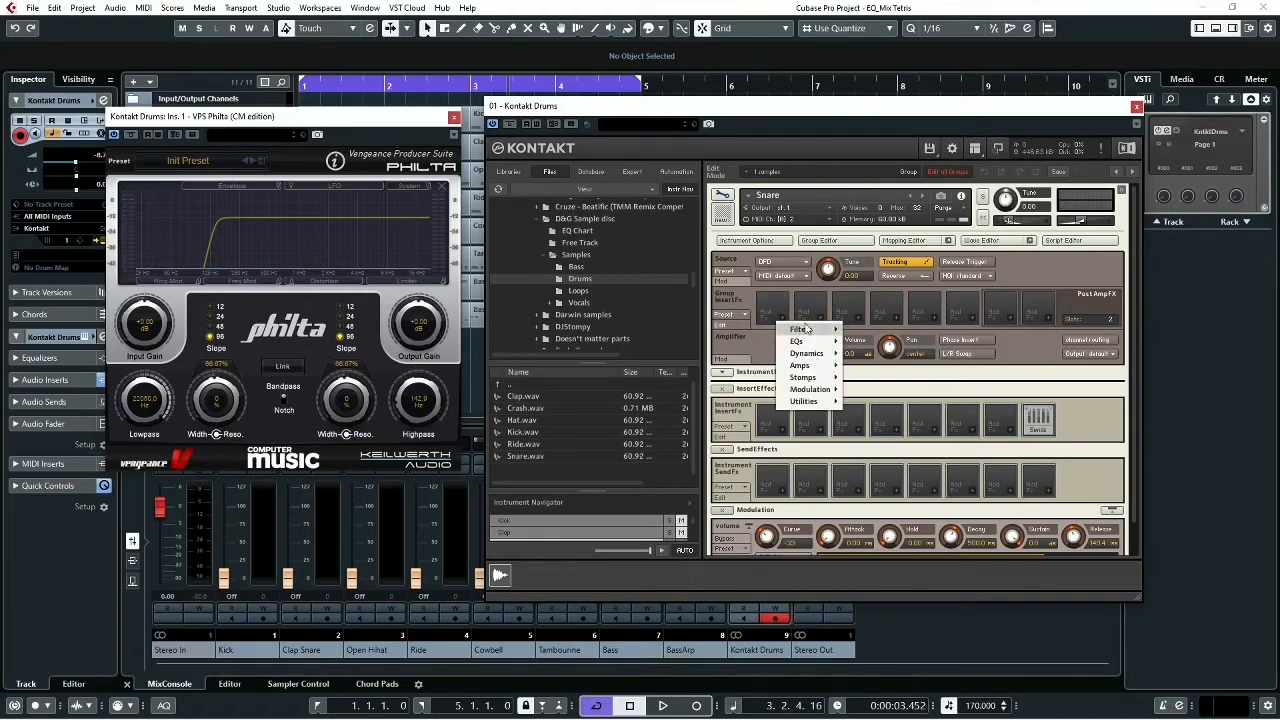
{"action": "mouse_move", "coordinate": [805, 329]}
{"action": "mouse_move", "coordinate": [868, 342]}
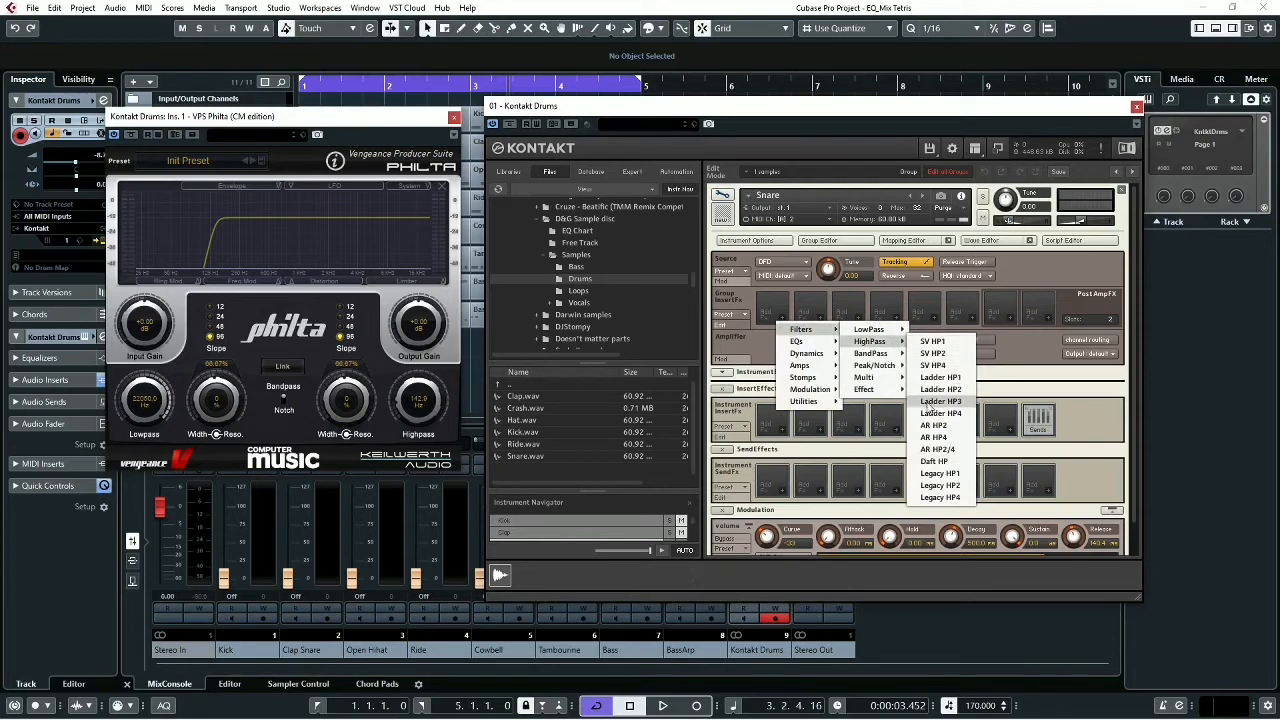
{"action": "left_click", "coordinate": [932, 366]}
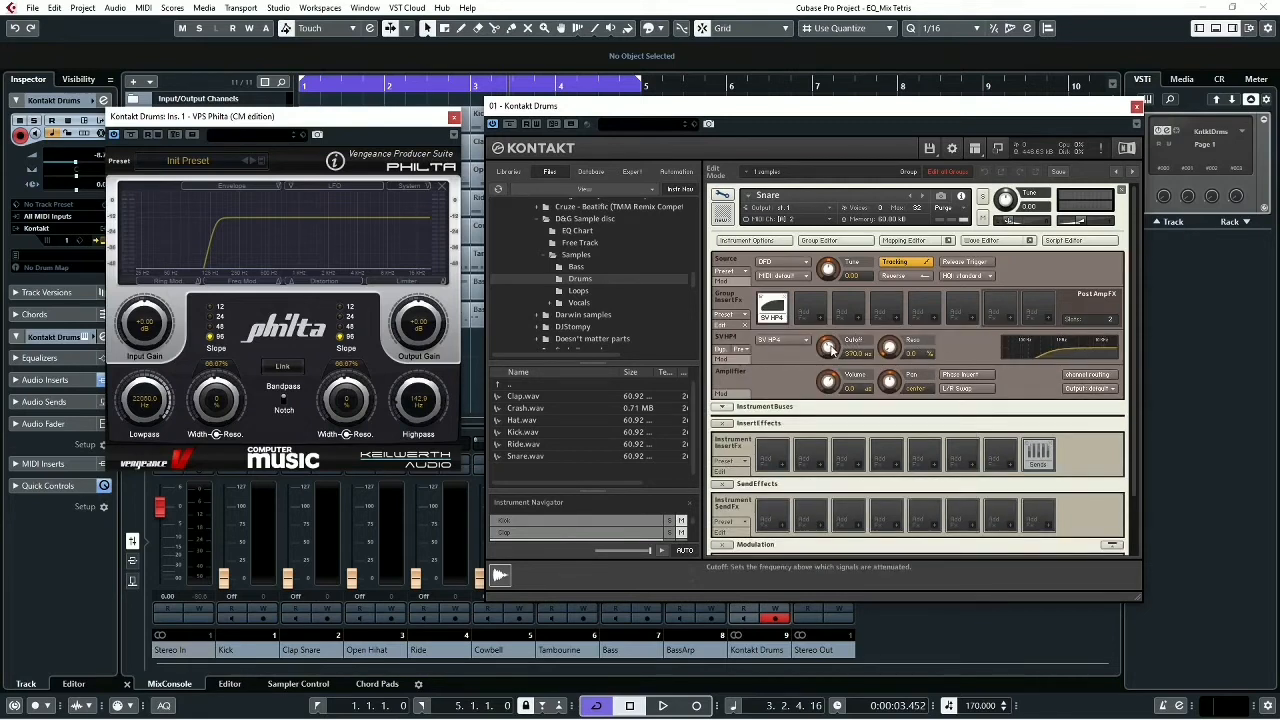
{"action": "left_click_drag", "start_coordinate": [829, 350], "coordinate": [835, 406]}
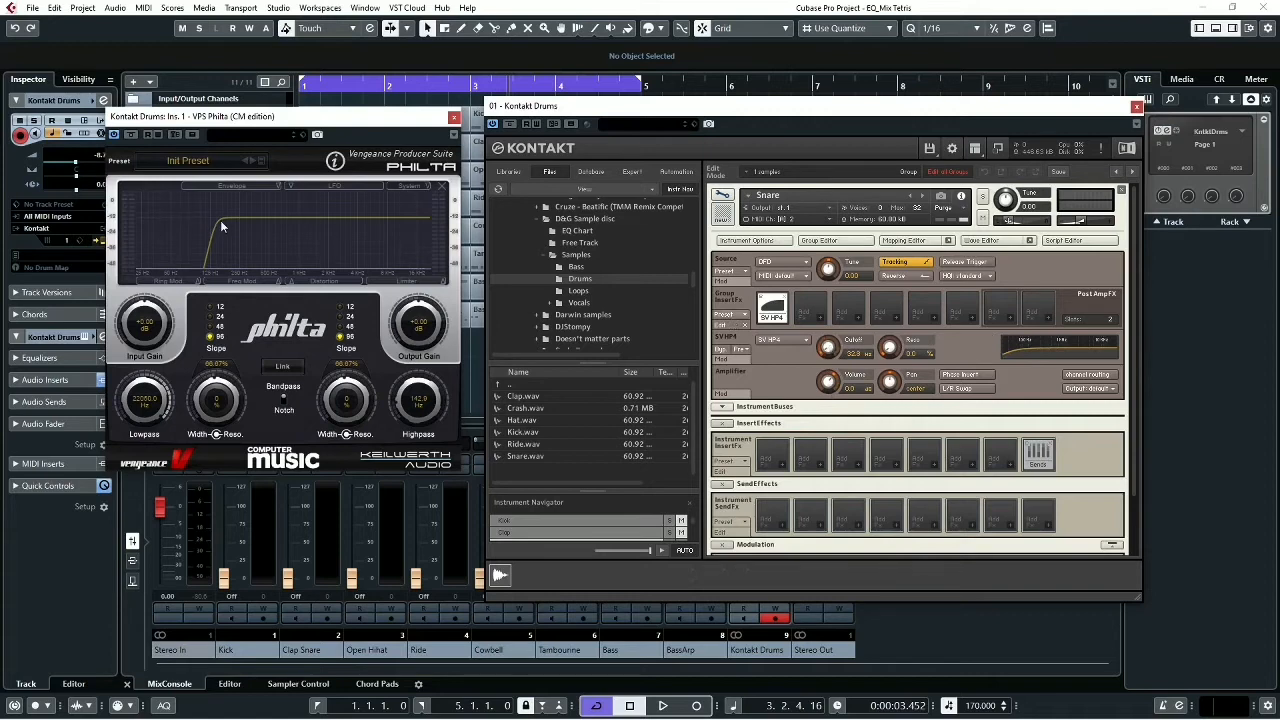
{"action": "key", "text": "space"}
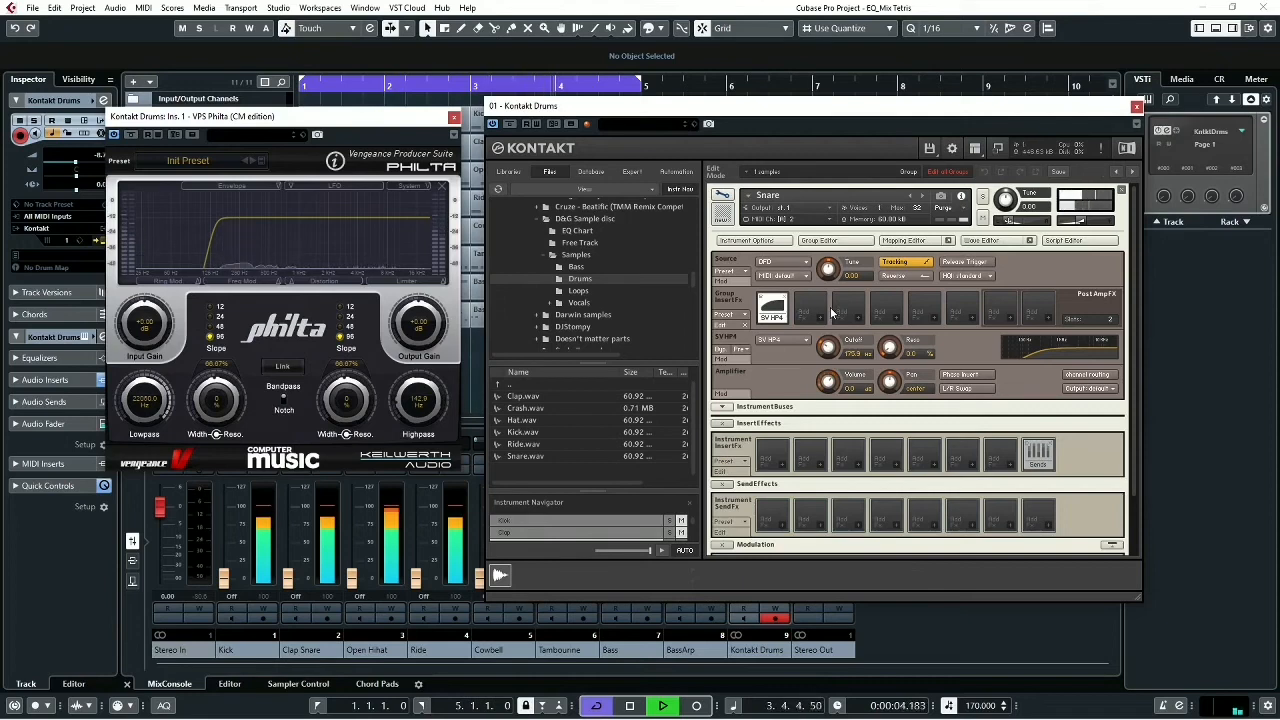
{"action": "key", "text": "space"}
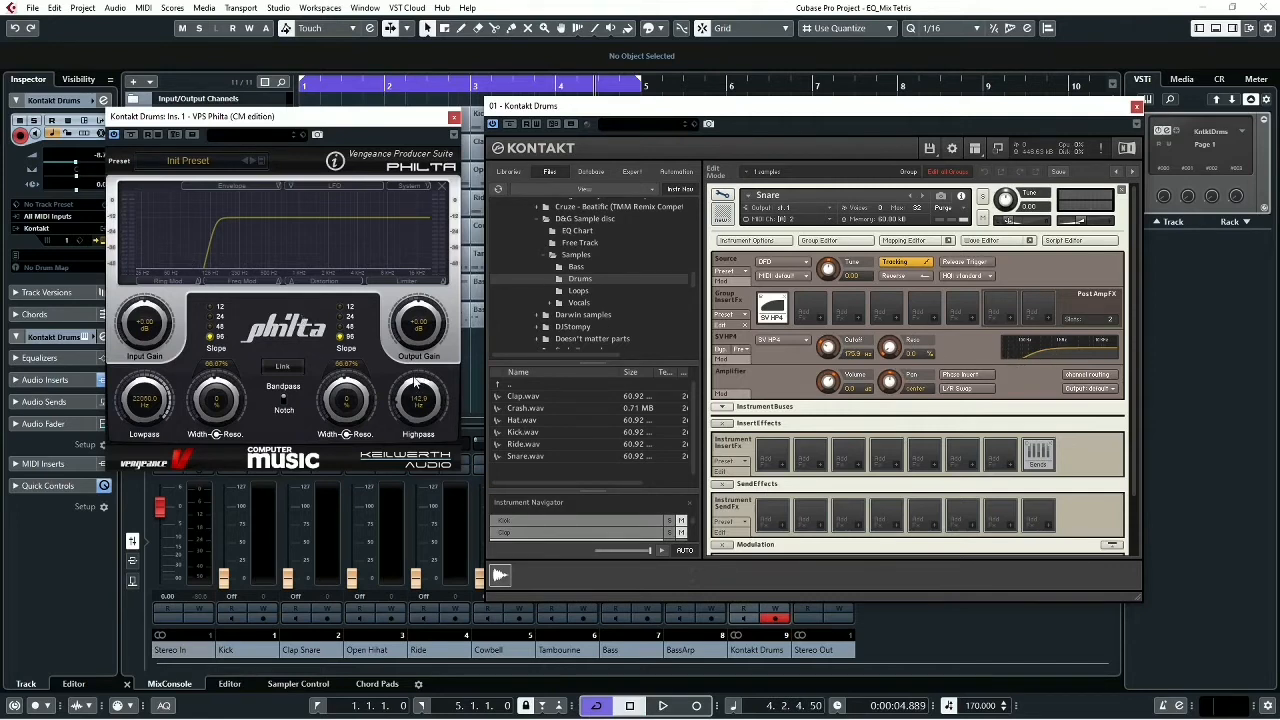
- Set the Philta highpass cutoff to 0 Hz, bypass the Snare's SV HP4 filter and return to the instrument rack
{"action": "left_click_drag", "start_coordinate": [415, 388], "coordinate": [418, 414]}
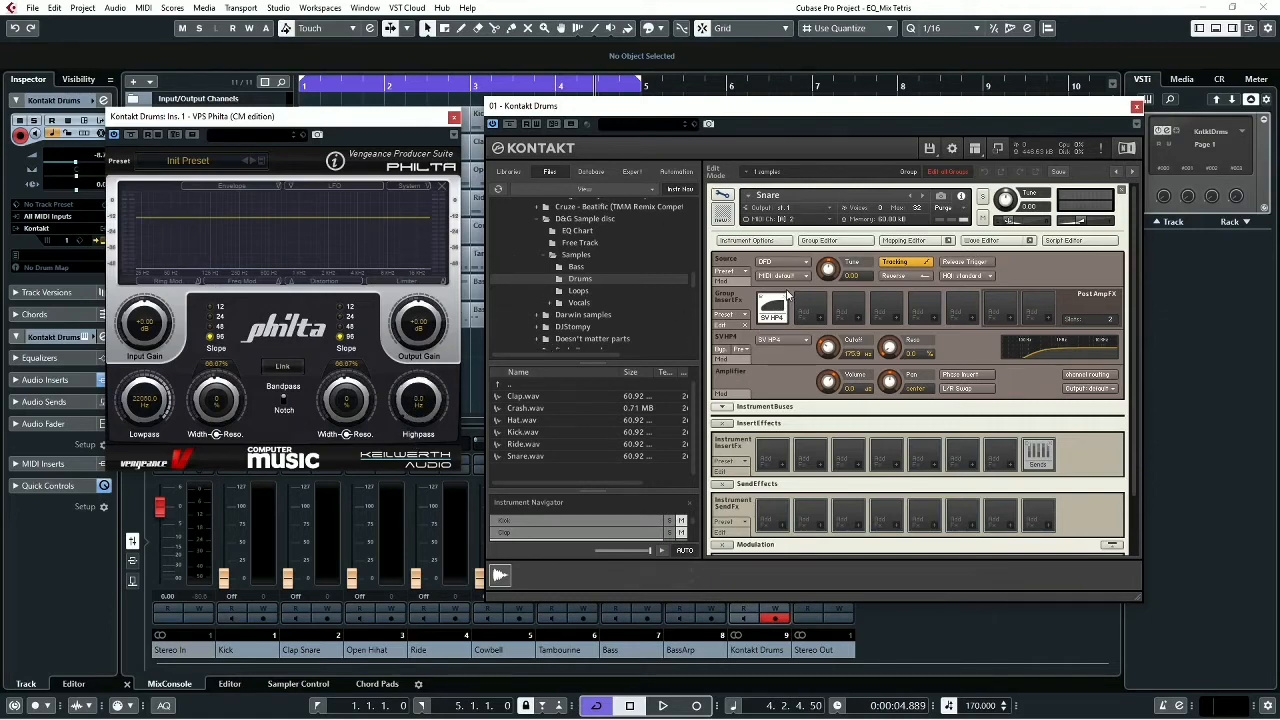
{"action": "left_click", "coordinate": [722, 350]}
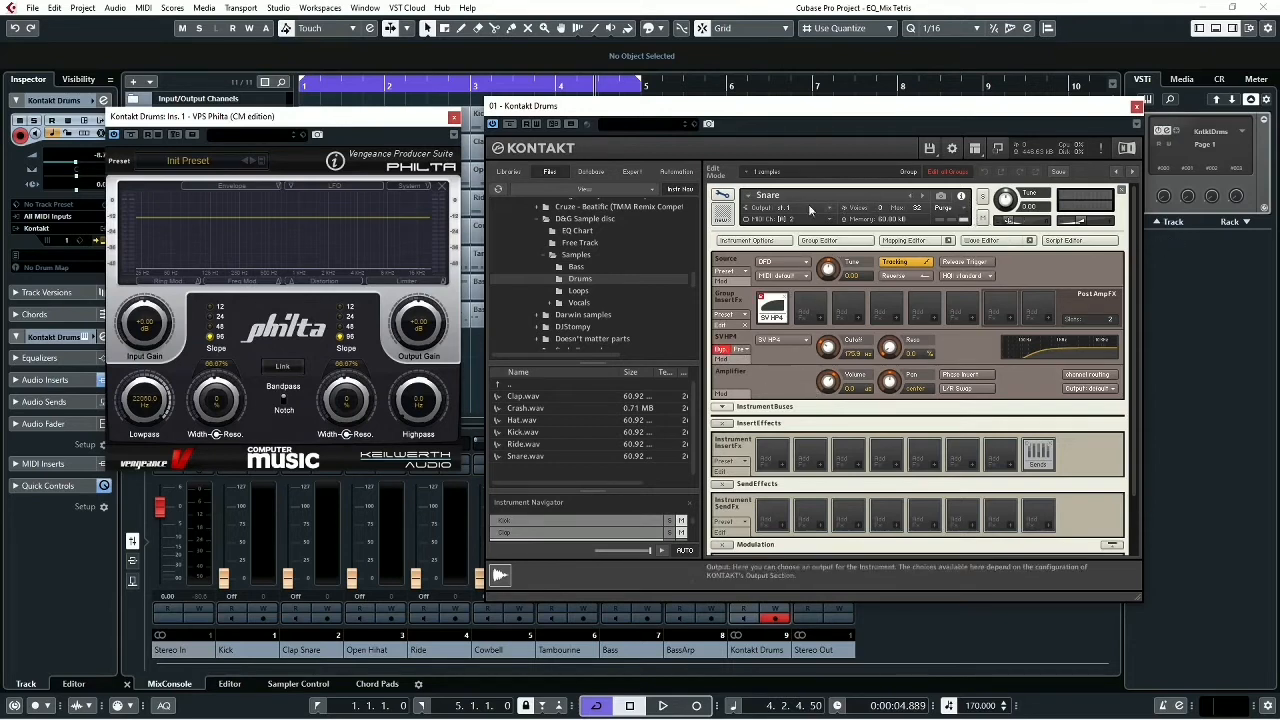
{"action": "left_click", "coordinate": [721, 198]}
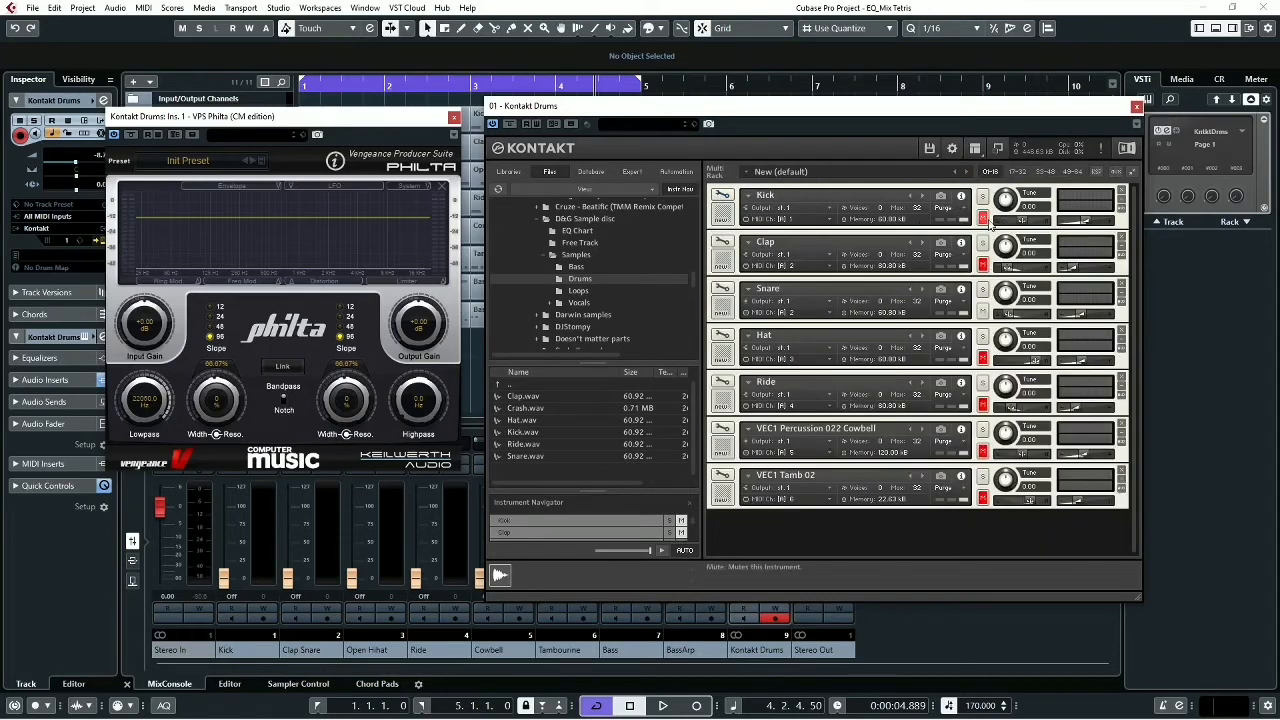
- Play the unfiltered Snare with the Kick unmuted and again with it muted, comparing their low frequencies in the Philta spectrum
{"action": "left_click", "coordinate": [983, 218]}
{"action": "key", "text": "space"}
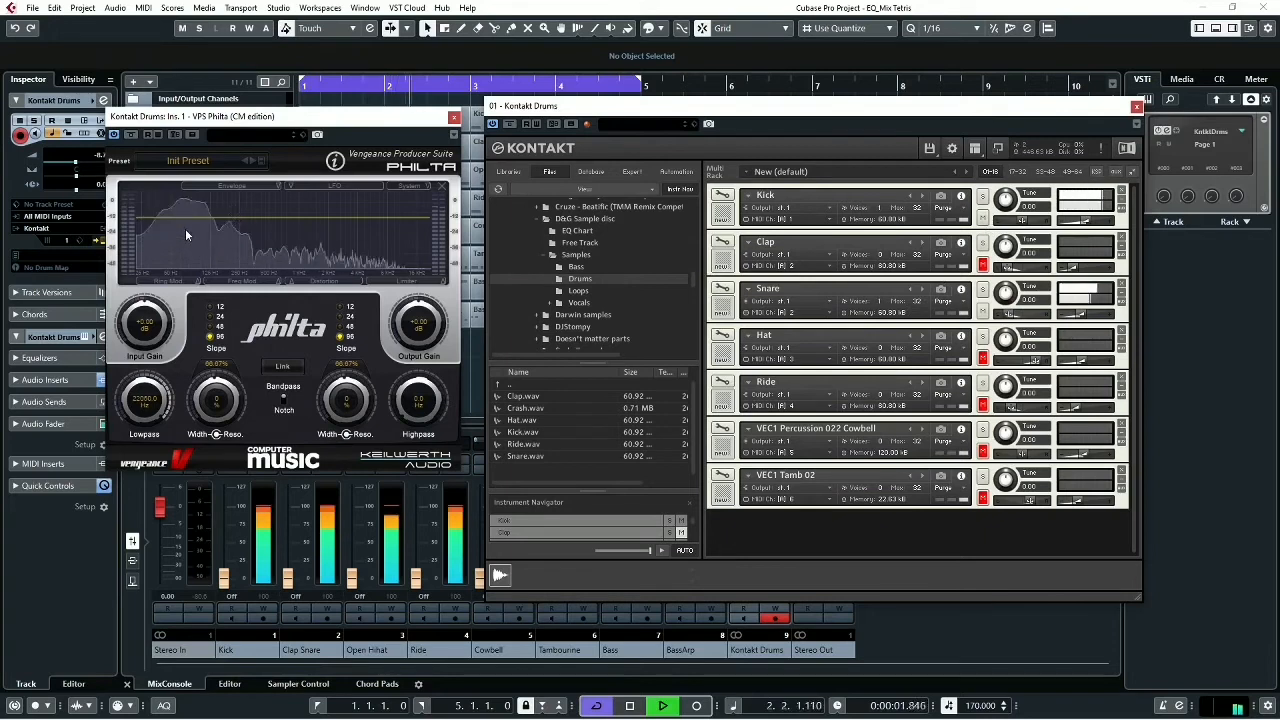
{"action": "key", "text": "space"}
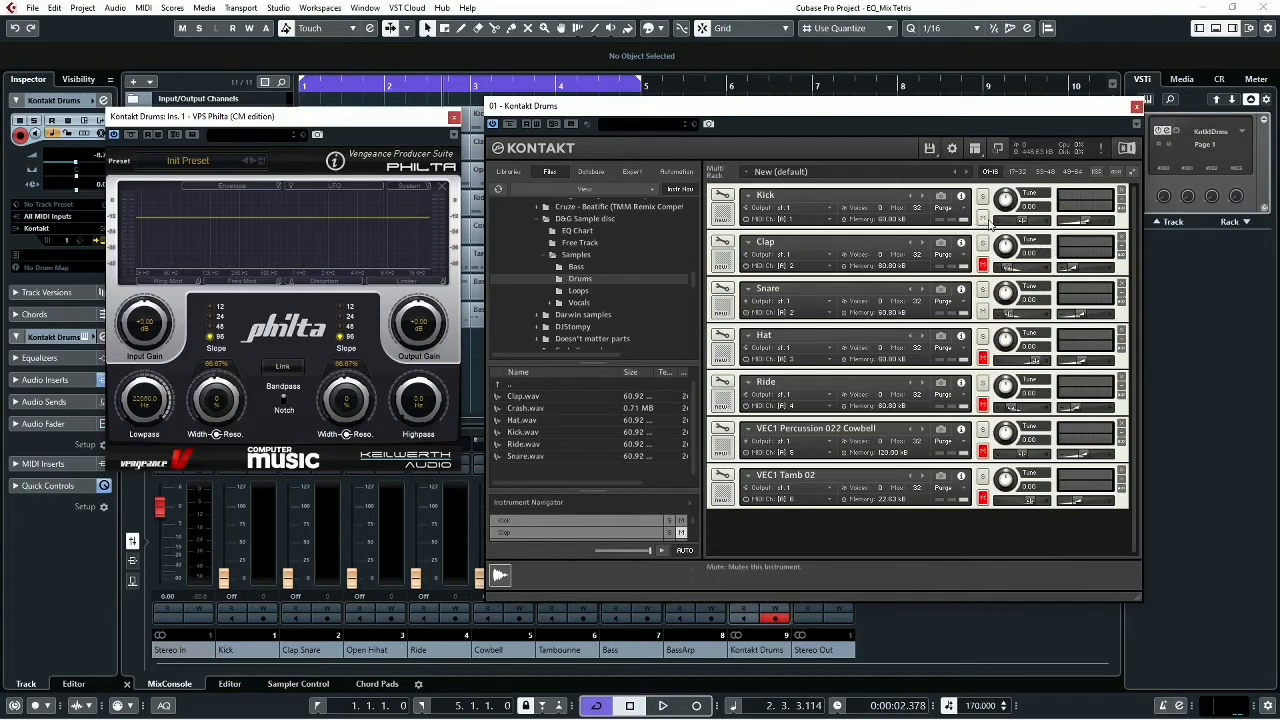
{"action": "key", "text": "space"}
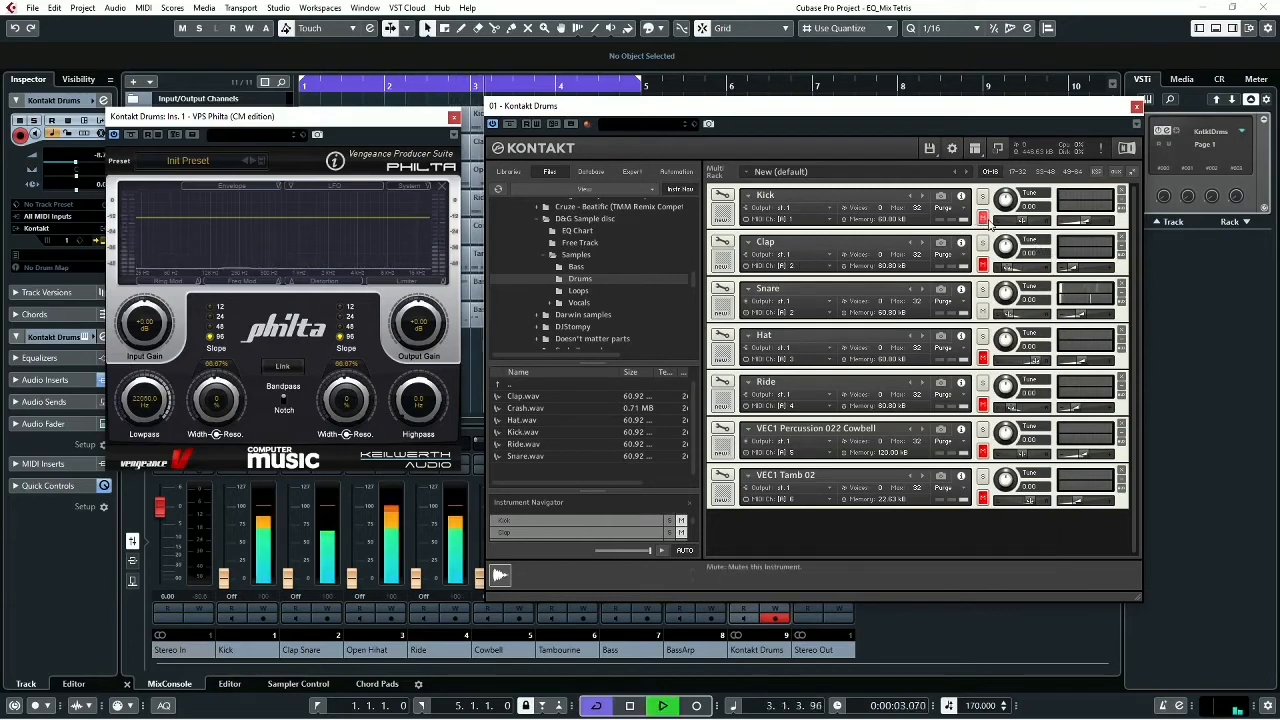
{"action": "key", "text": "space"}
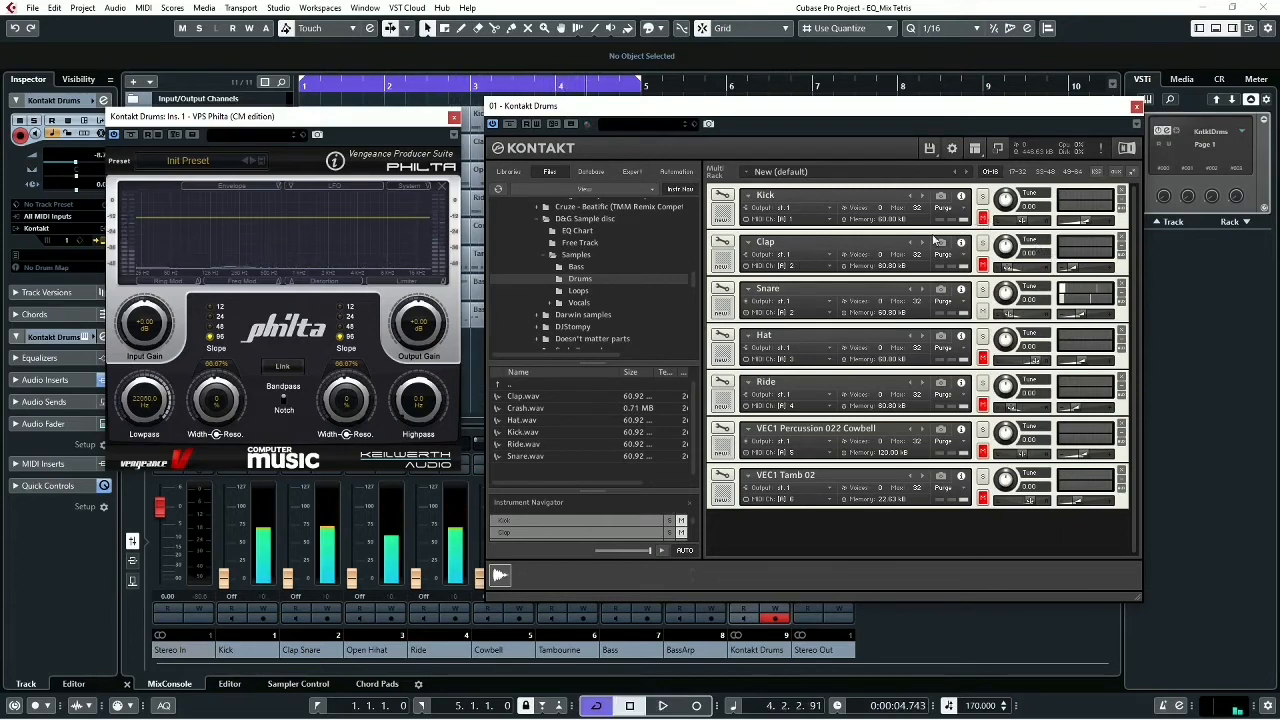
- Re-enable the Snare's SV HP4 filter and play the filtered Snare alone and together with the unmuted Kick
{"action": "left_click", "coordinate": [722, 293]}
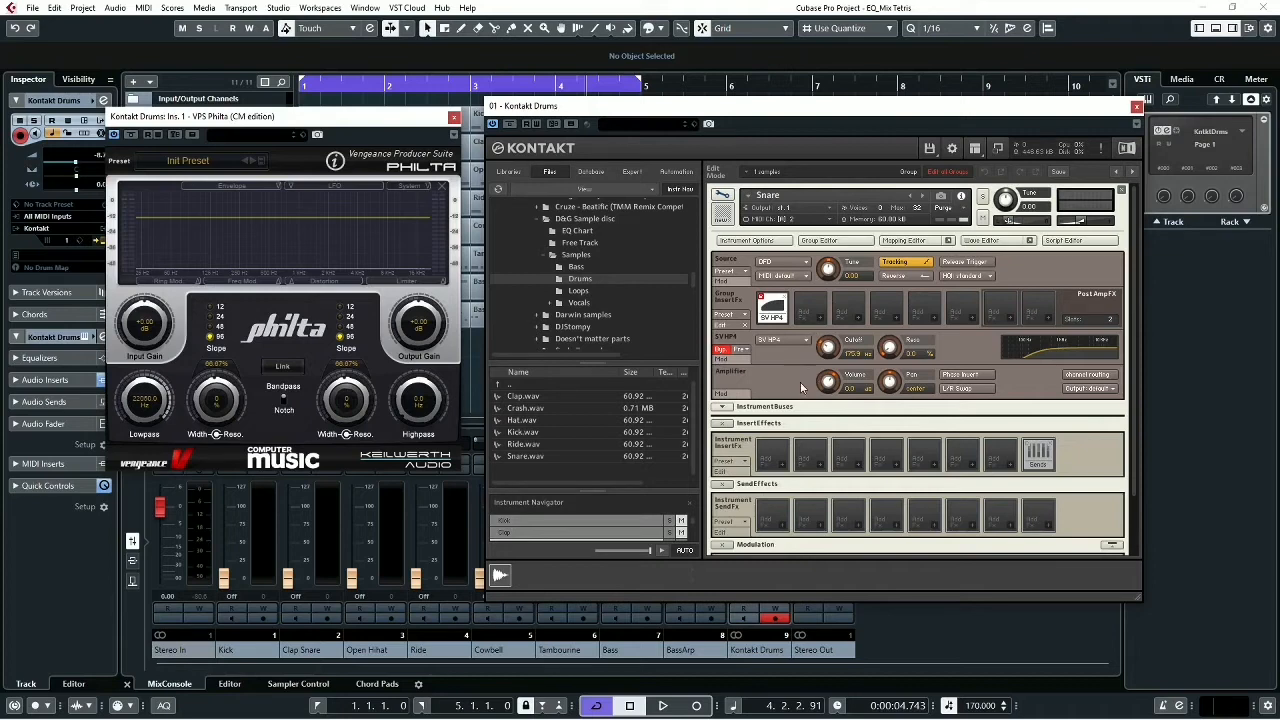
{"action": "left_click", "coordinate": [724, 349]}
{"action": "key", "text": "space"}
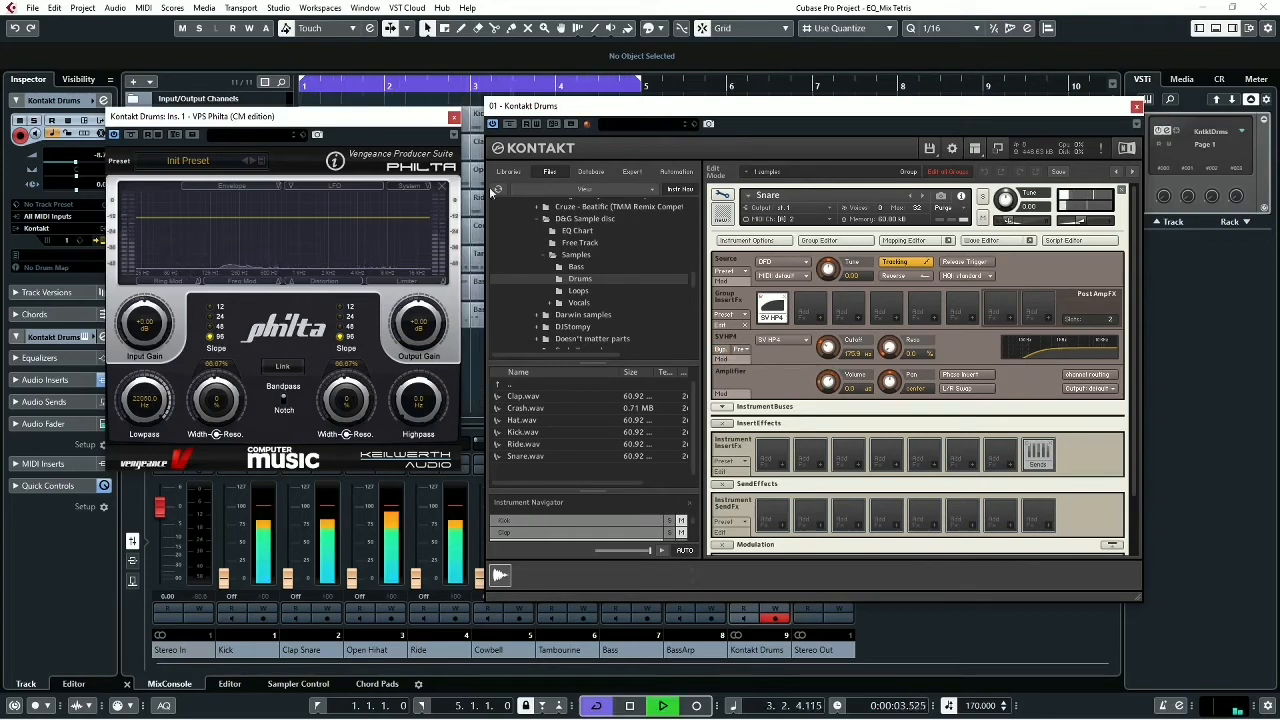
{"action": "left_click", "coordinate": [722, 197]}
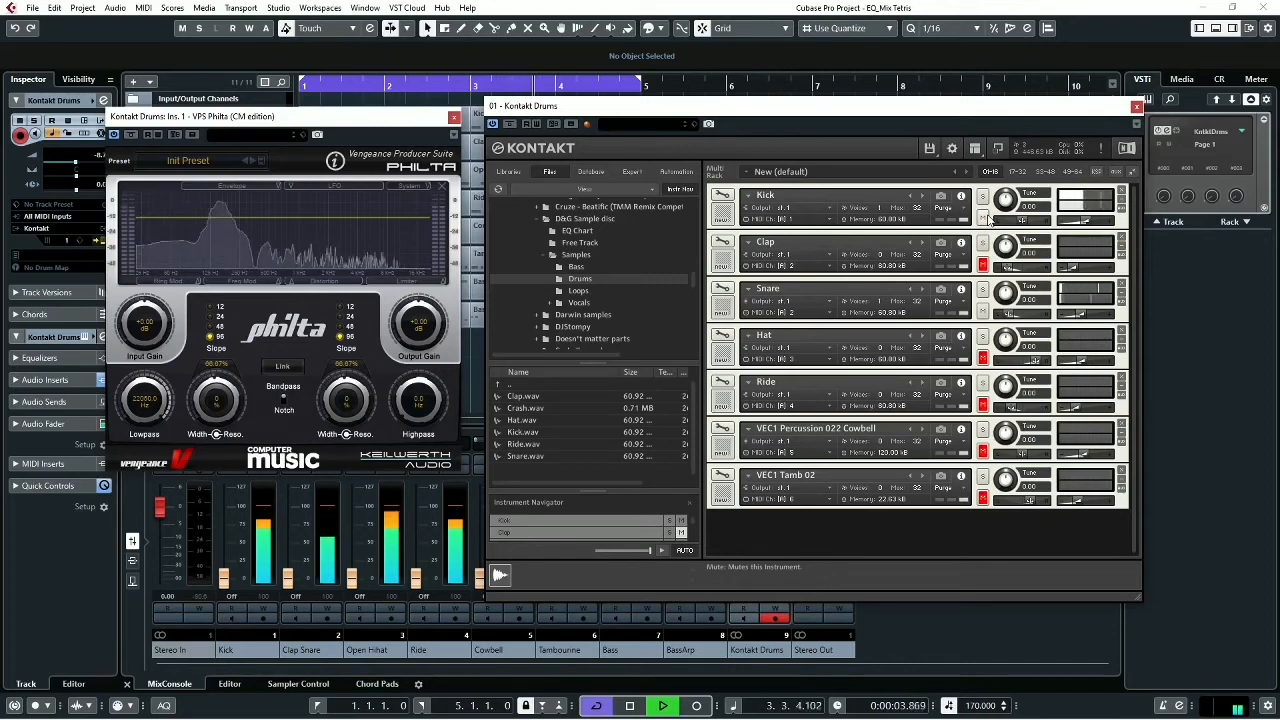
{"action": "key", "text": "space"}
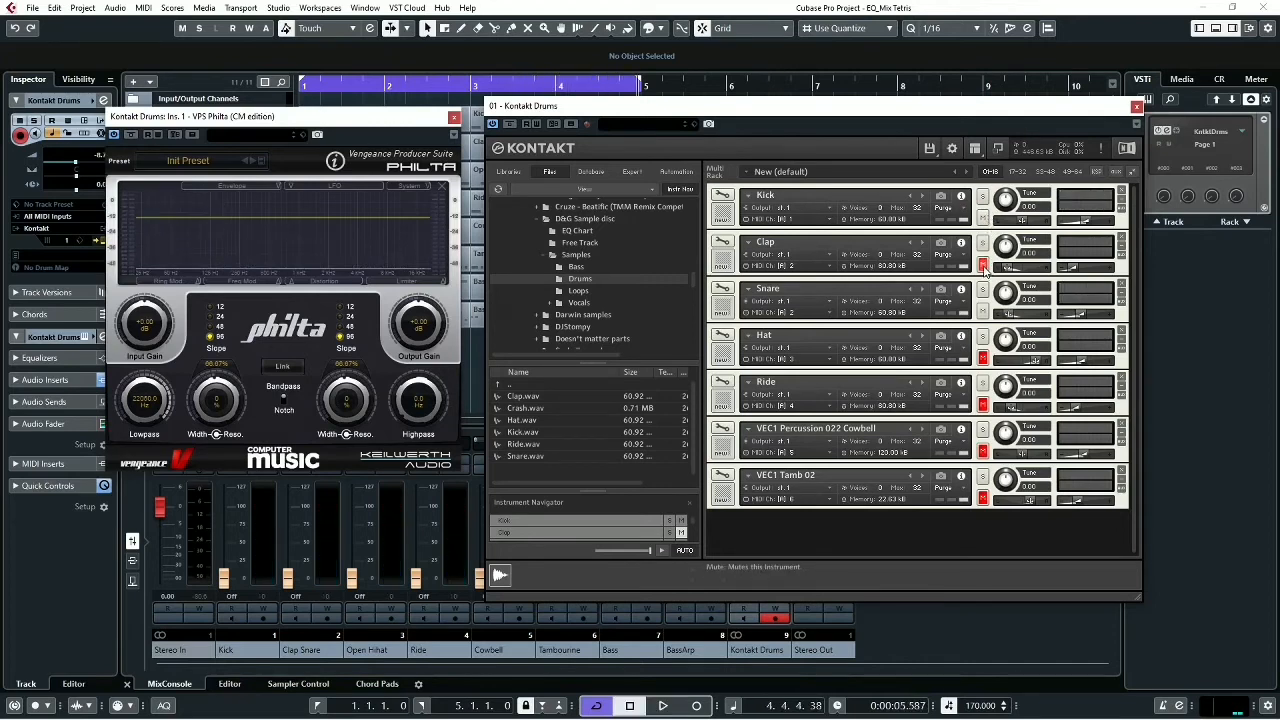
- Mute the Kick and Snare, play the Clap alone and raise the Philta highpass cutoff to about 288 Hz
{"action": "left_click", "coordinate": [983, 216]}
{"action": "key", "text": "space"}
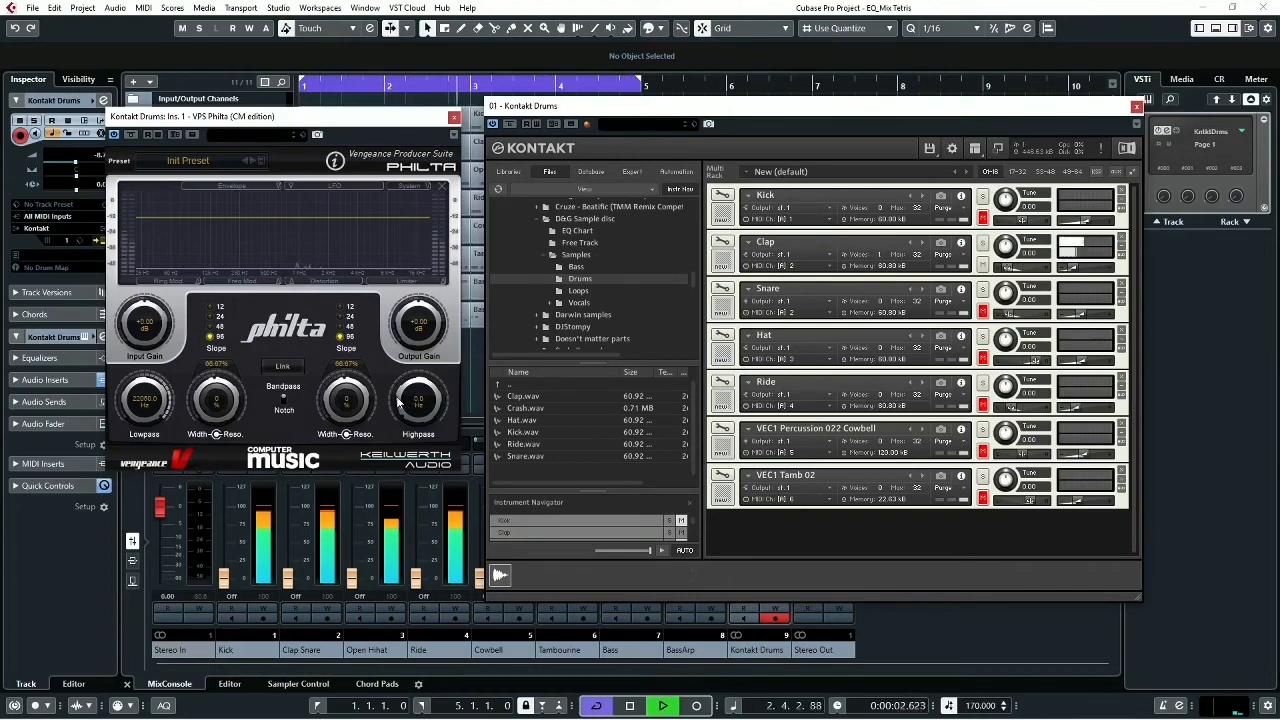
{"action": "left_click_drag", "start_coordinate": [398, 401], "coordinate": [409, 367]}
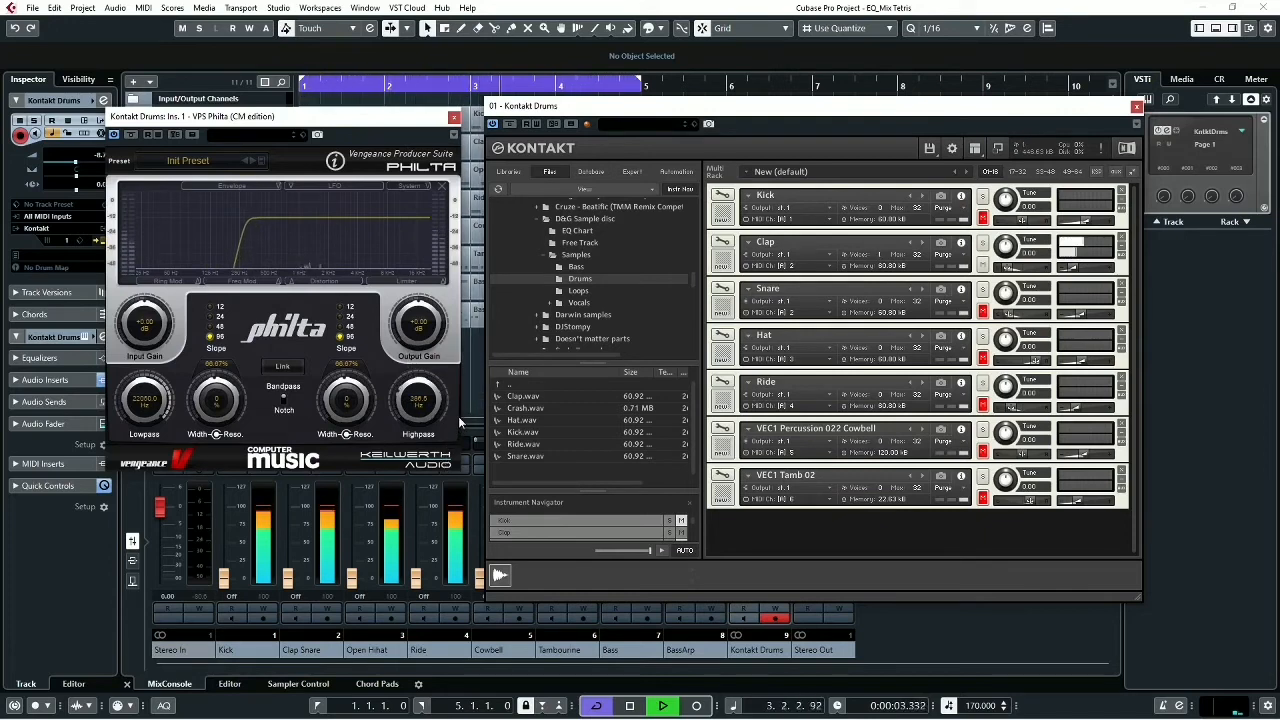
- Open the Clap instrument for editing and raise its output volume
{"action": "left_click", "coordinate": [727, 243]}
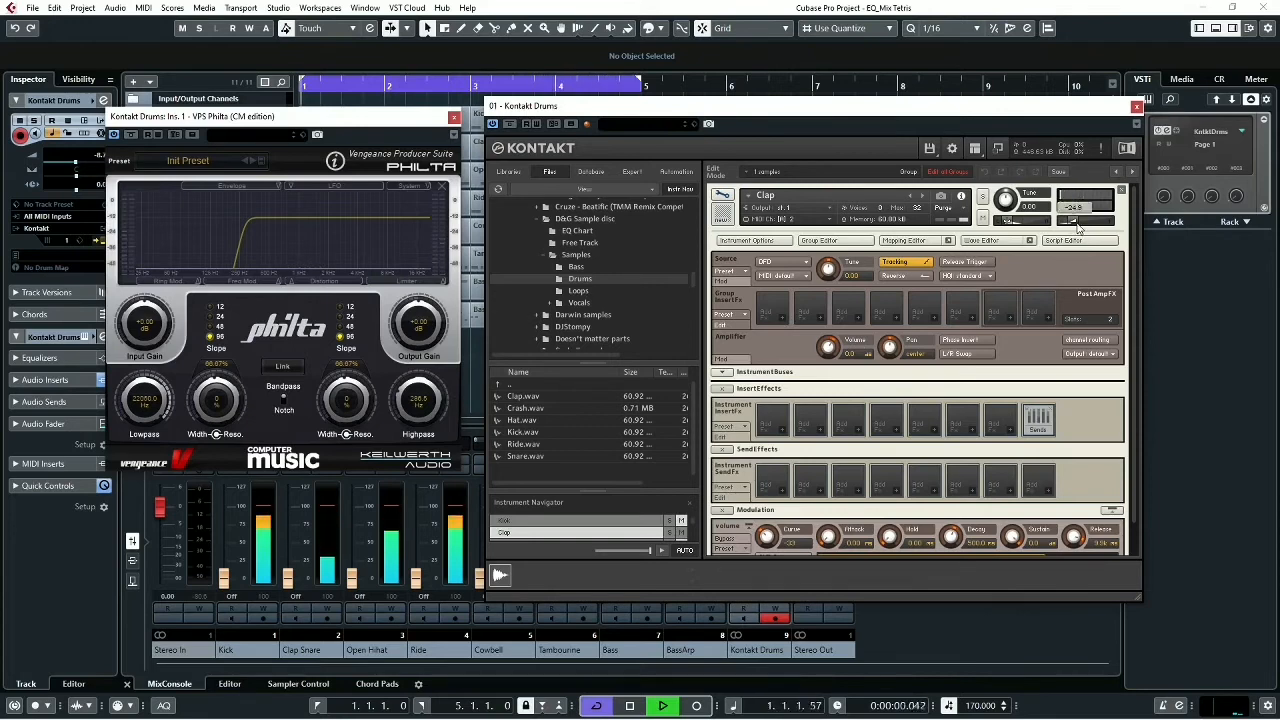
{"action": "left_click_drag", "start_coordinate": [1078, 228], "coordinate": [1095, 231]}
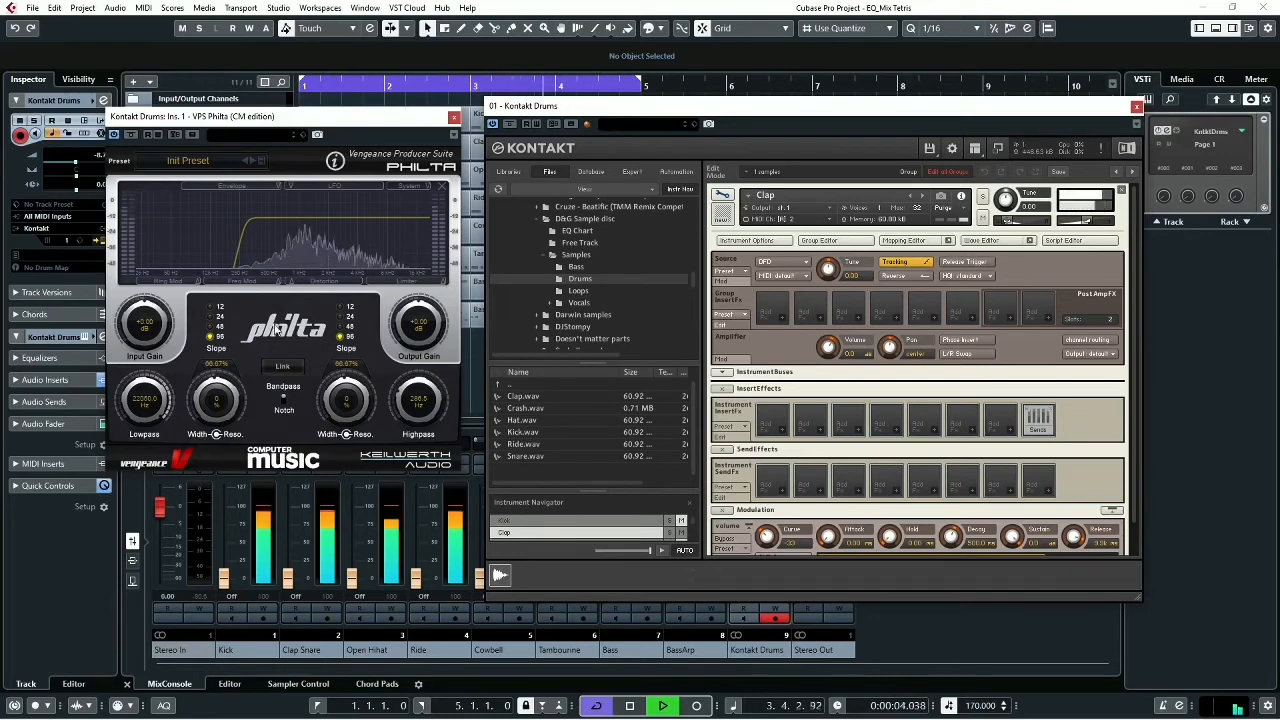
- Reset the Philta highpass to 0 Hz, and raise the cutoff to 166.3 Hz while the Clap plays
{"action": "left_click_drag", "start_coordinate": [413, 388], "coordinate": [410, 434]}
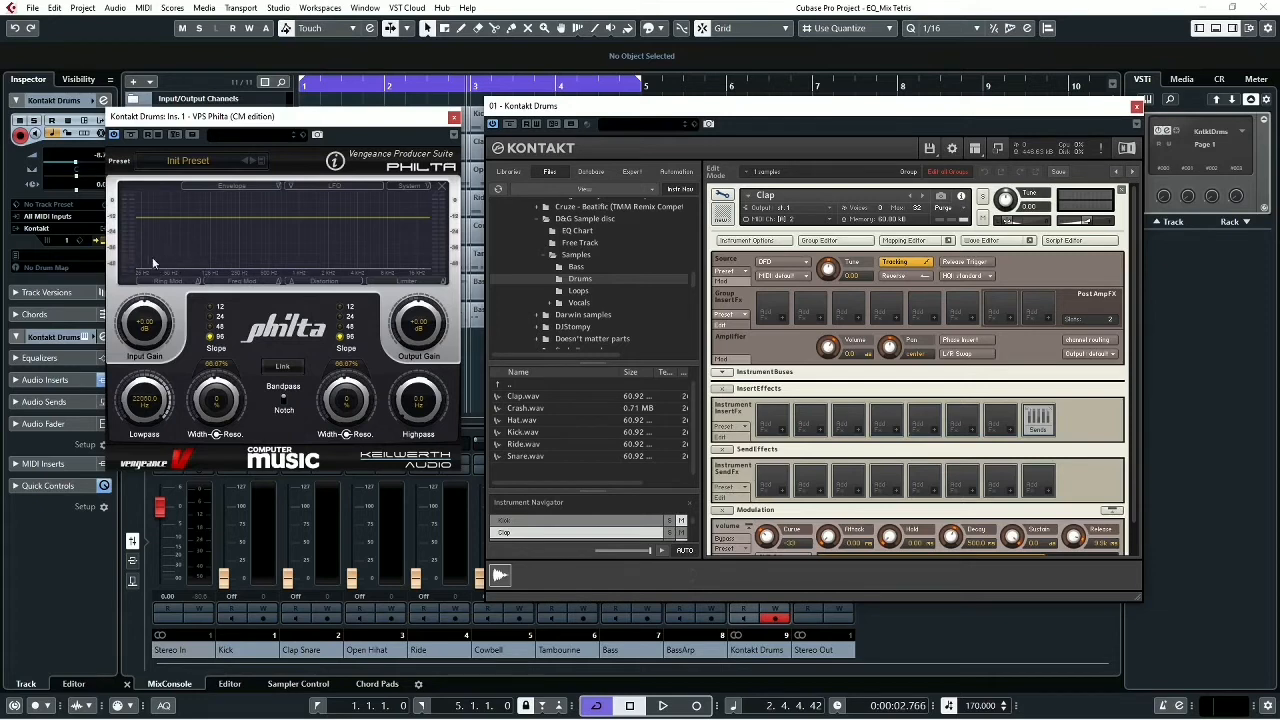
{"action": "key", "text": "space"}
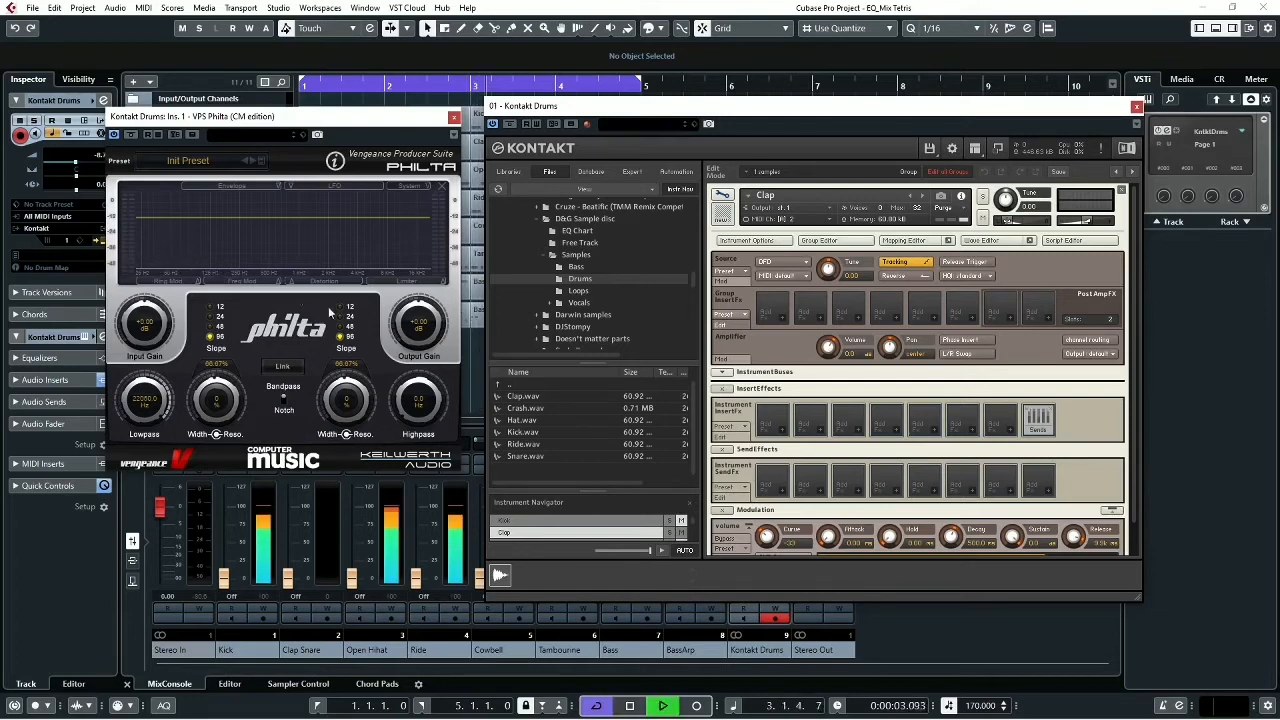
{"action": "left_click_drag", "start_coordinate": [415, 383], "coordinate": [415, 368]}
{"action": "key", "text": "space"}
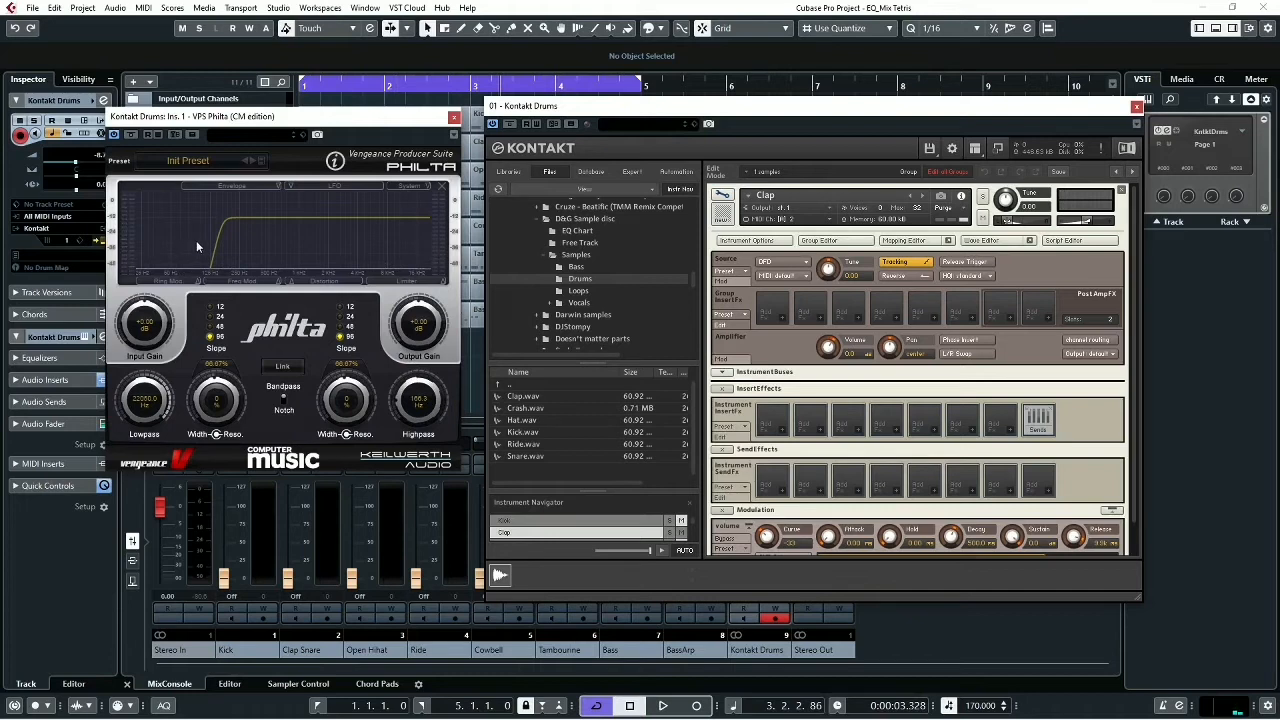
- Add an SV HP4 highpass filter to the Clap's first group insert slot and lower its cutoff to about 120 Hz during playback
{"action": "left_click", "coordinate": [782, 318]}
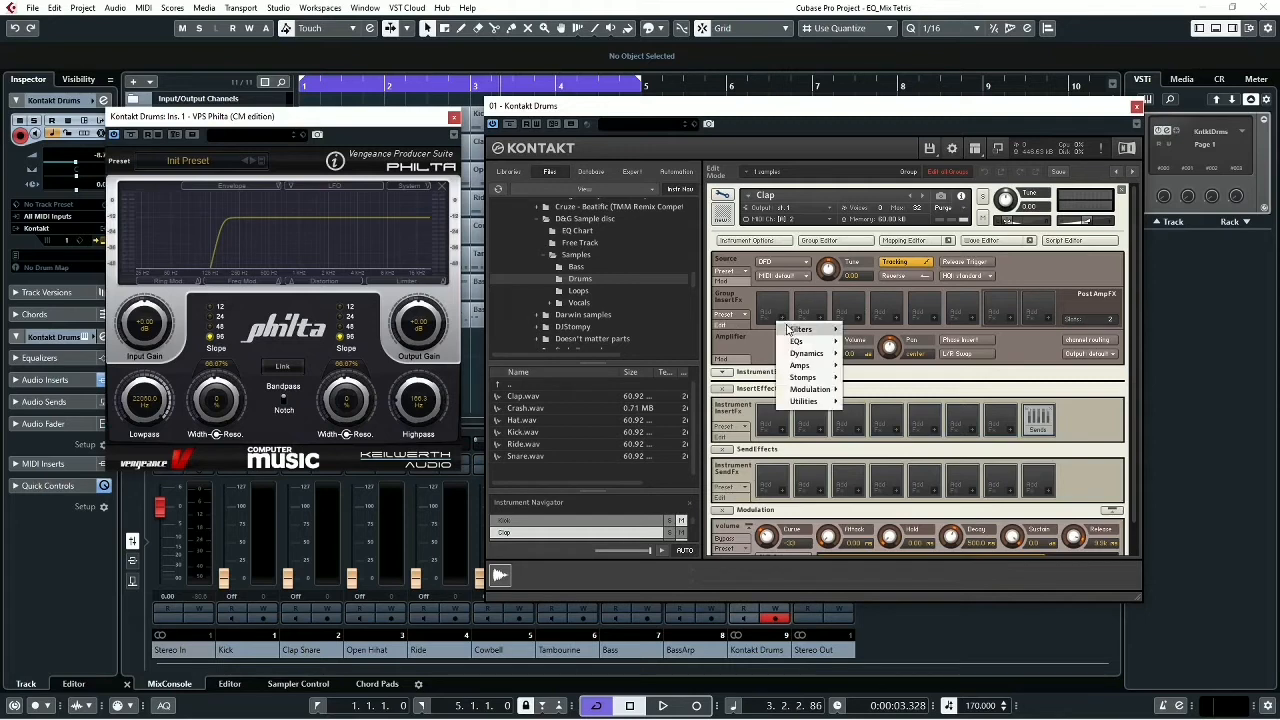
{"action": "mouse_move", "coordinate": [810, 329]}
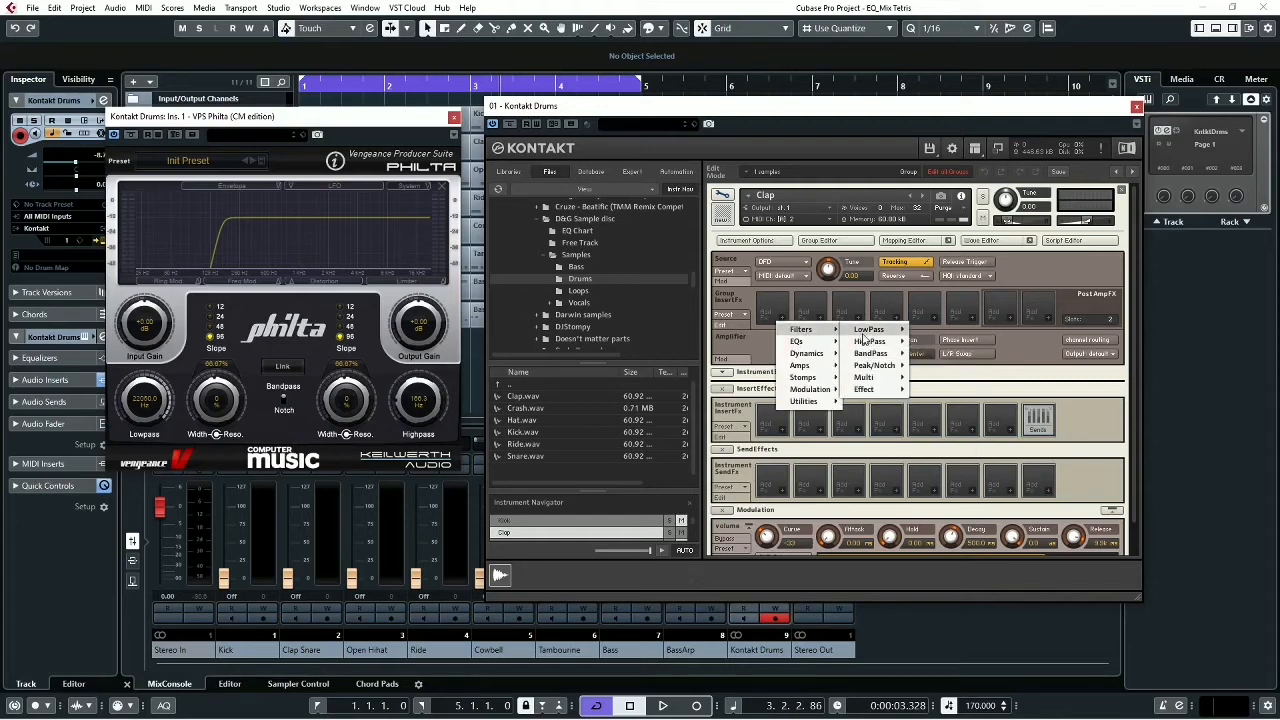
{"action": "mouse_move", "coordinate": [868, 343]}
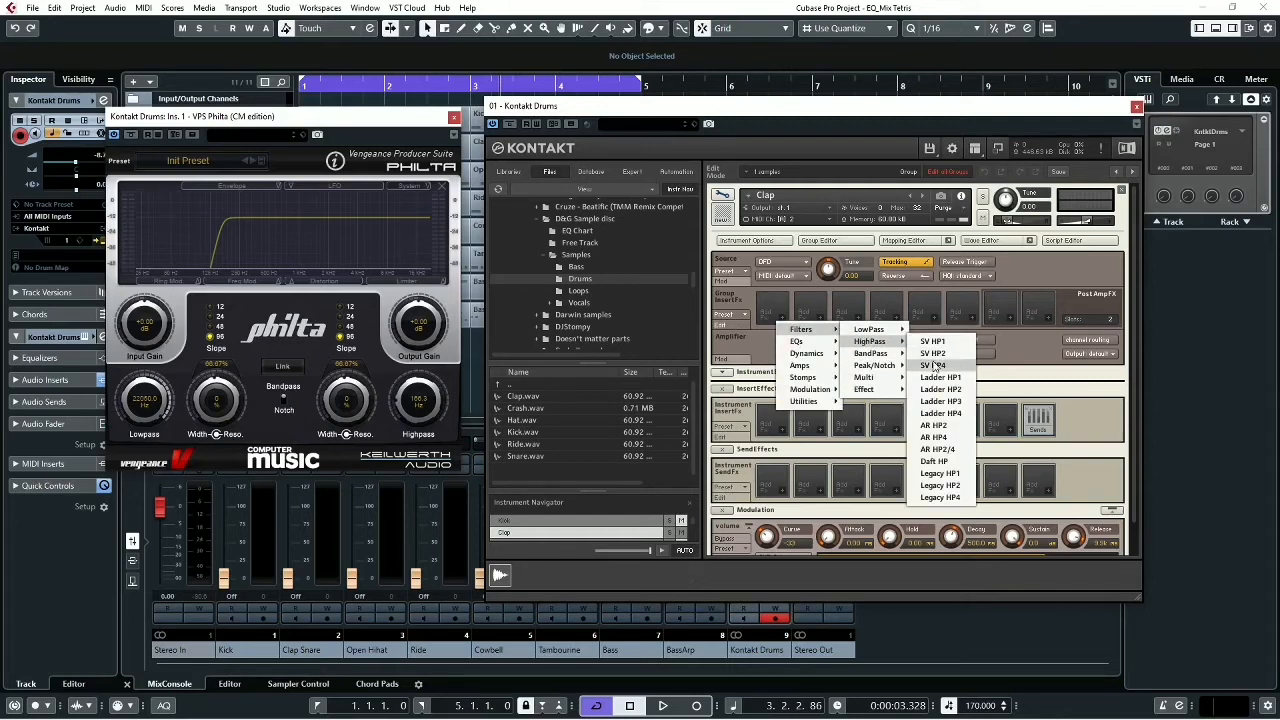
{"action": "left_click", "coordinate": [933, 365]}
{"action": "key", "text": "space"}
{"action": "left_click_drag", "start_coordinate": [825, 350], "coordinate": [827, 379]}
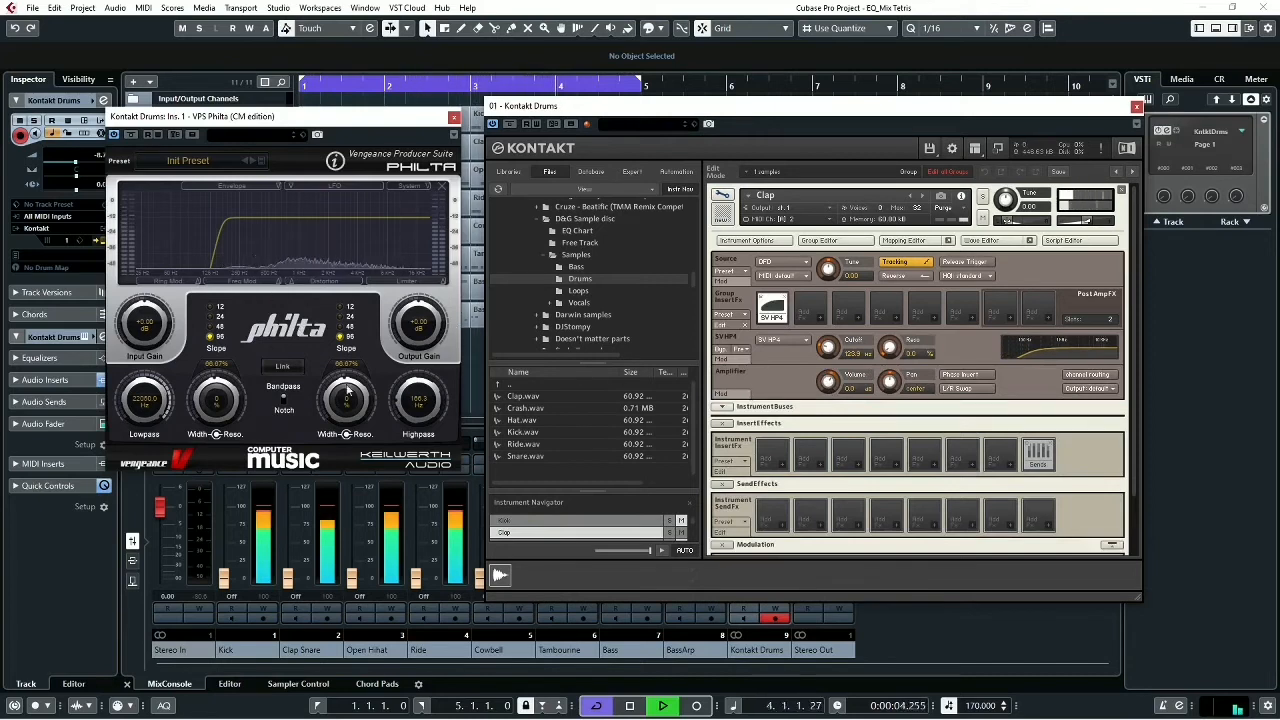
- Reset the Philta highpass to 0 Hz, stop playback and return from the Clap editor to the instrument rack
{"action": "left_click_drag", "start_coordinate": [410, 386], "coordinate": [406, 532]}
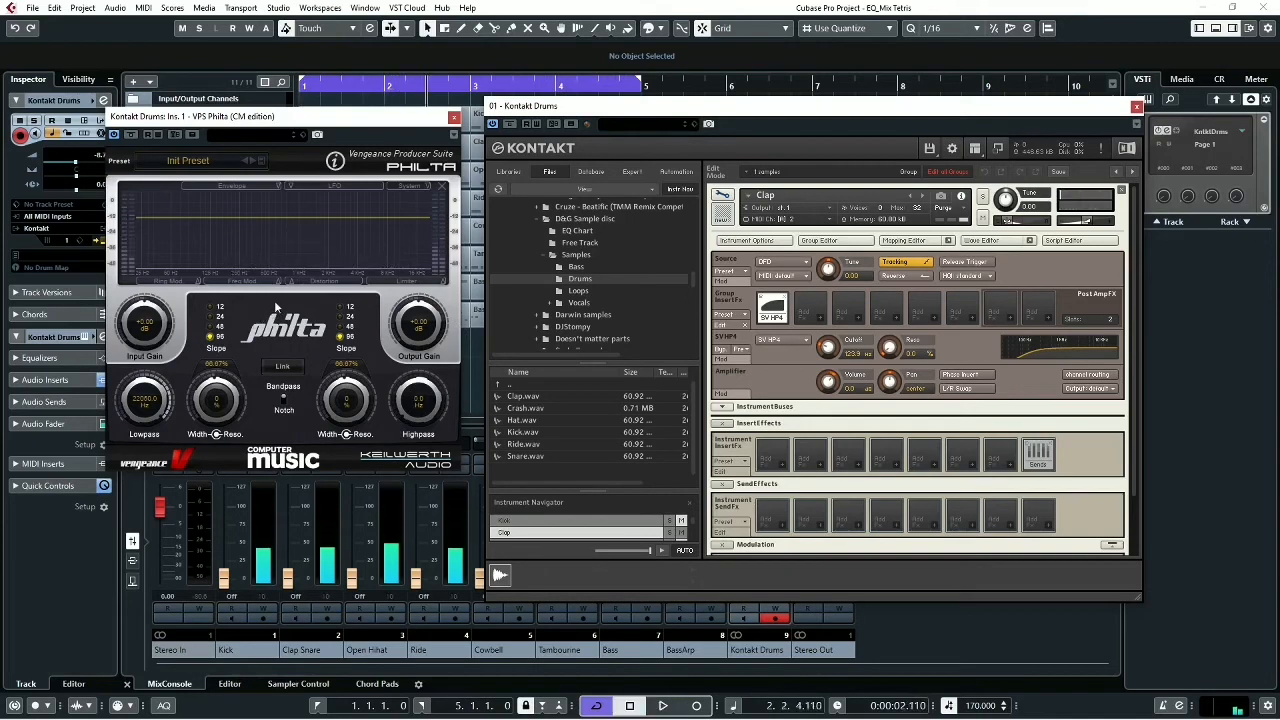
{"action": "key", "text": "space"}
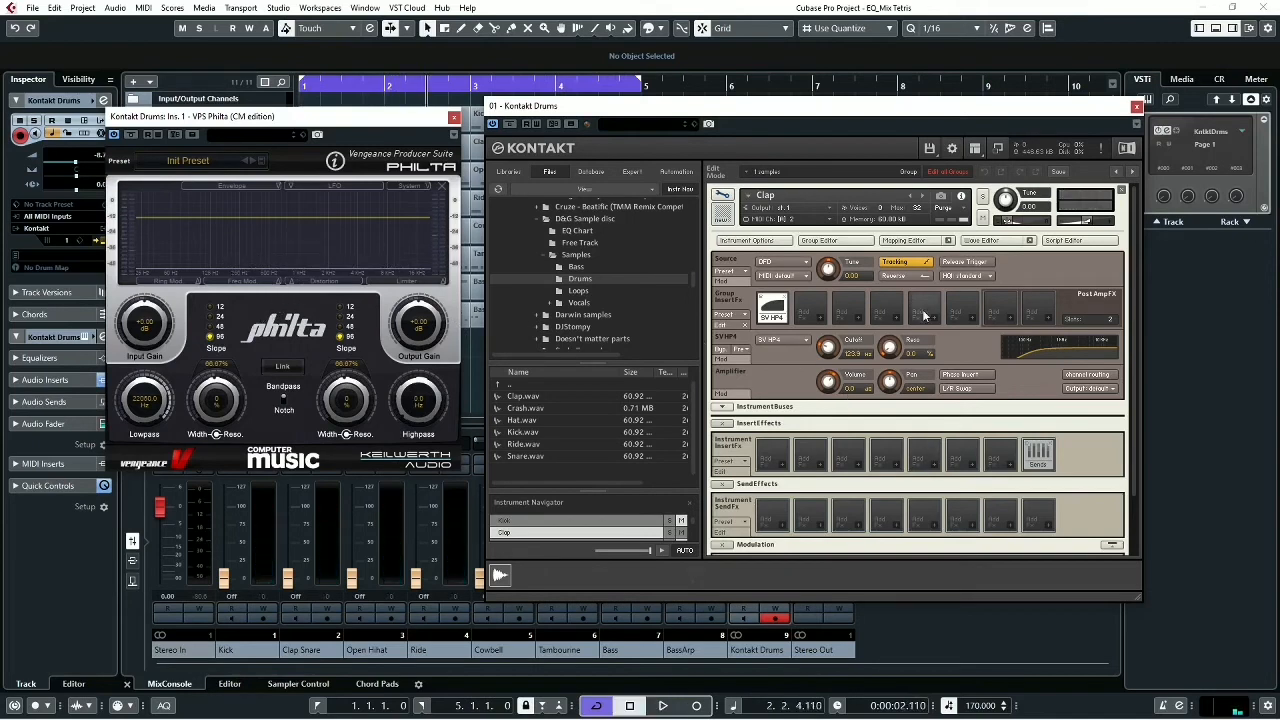
{"action": "left_click", "coordinate": [727, 197]}
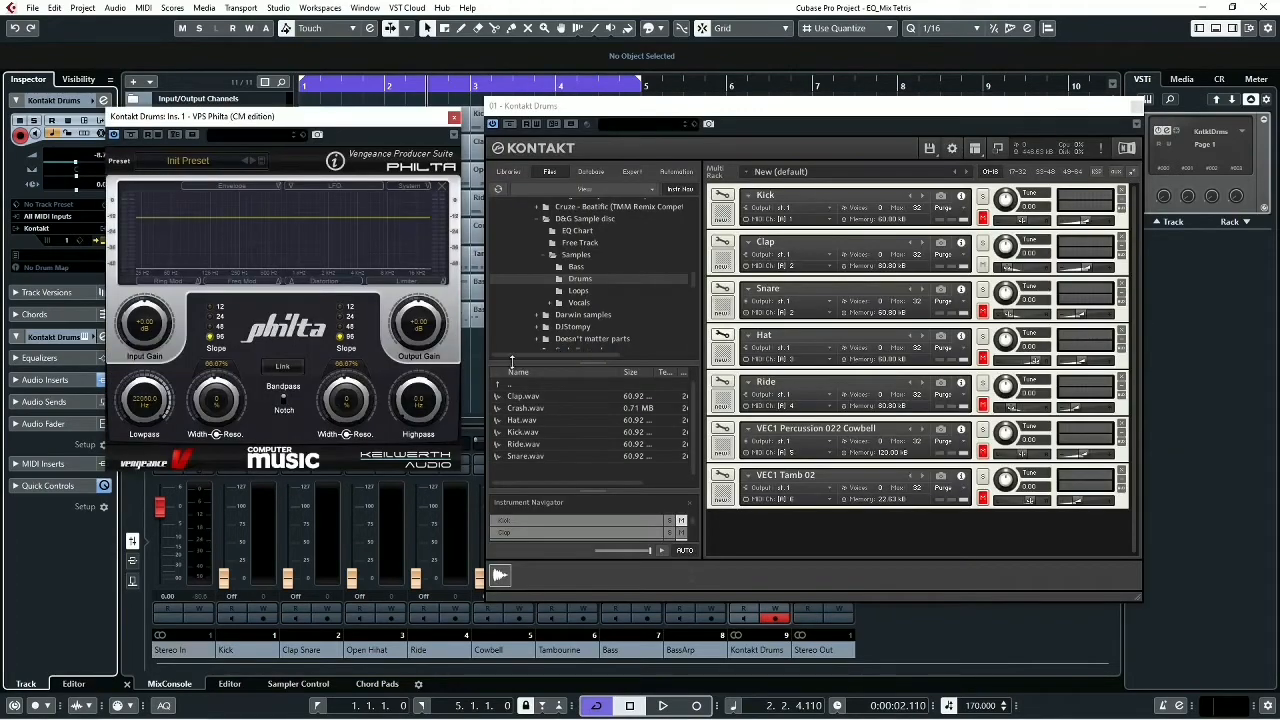
- View the Tetris picture in Photos, return to Cubase and lower the Clap's volume in the rack
{"action": "key", "text": "alt+Tab"}
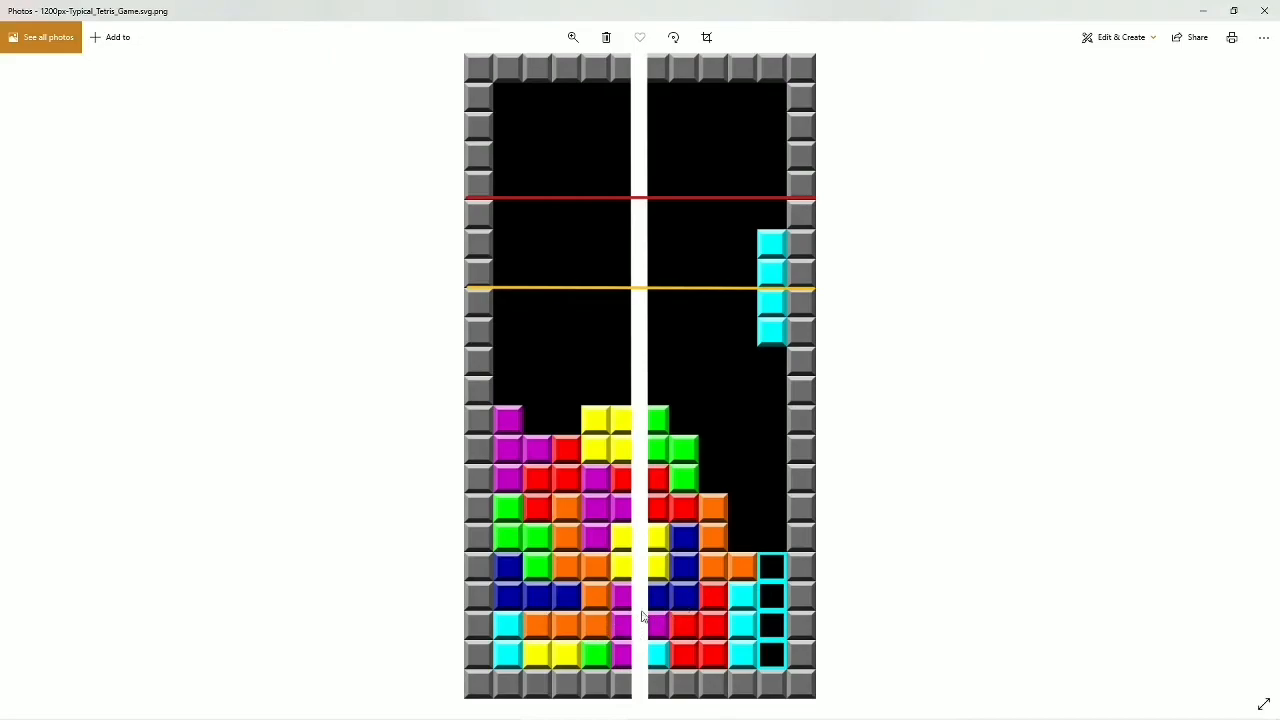
{"action": "key", "text": "alt+Tab"}
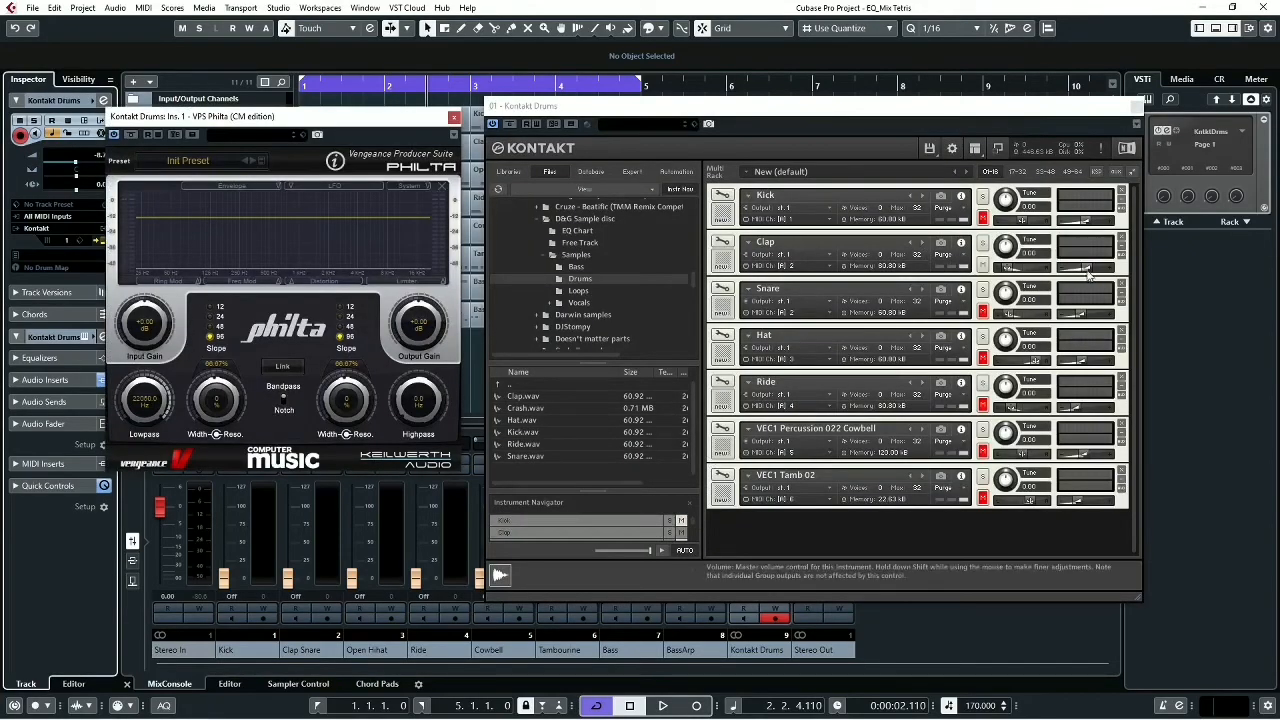
{"action": "left_click_drag", "start_coordinate": [1090, 277], "coordinate": [1072, 272]}
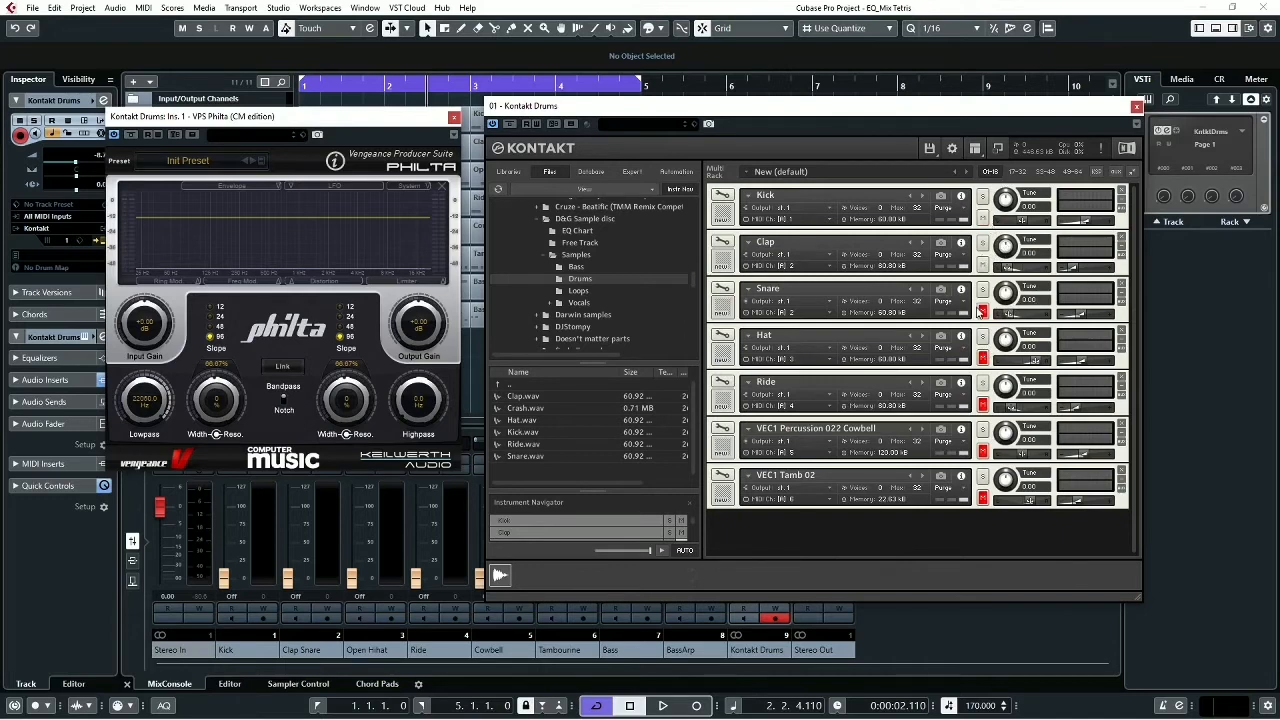
- Unmute every instrument in the Kontakt rack, from the Kick down to VEC1 Tamb 02
{"action": "left_click", "coordinate": [982, 218]}
{"action": "left_click", "coordinate": [983, 264]}
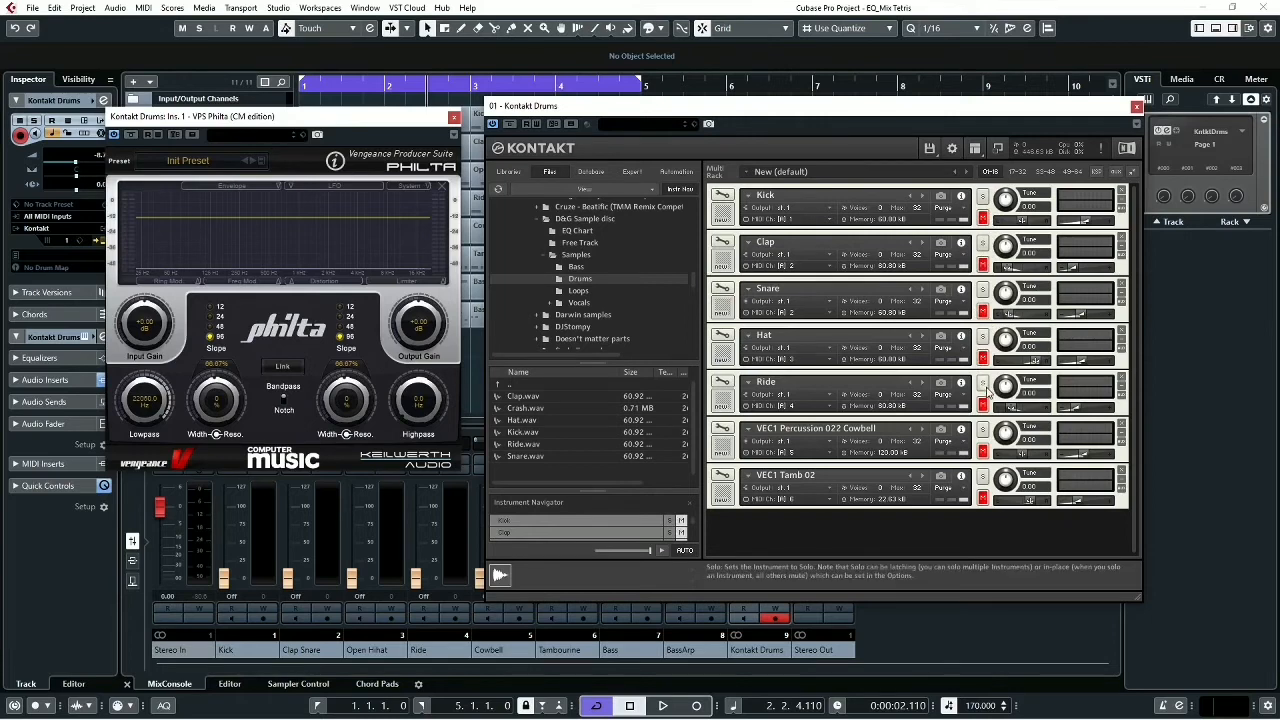
{"action": "left_click", "coordinate": [983, 385]}
{"action": "left_click", "coordinate": [982, 337]}
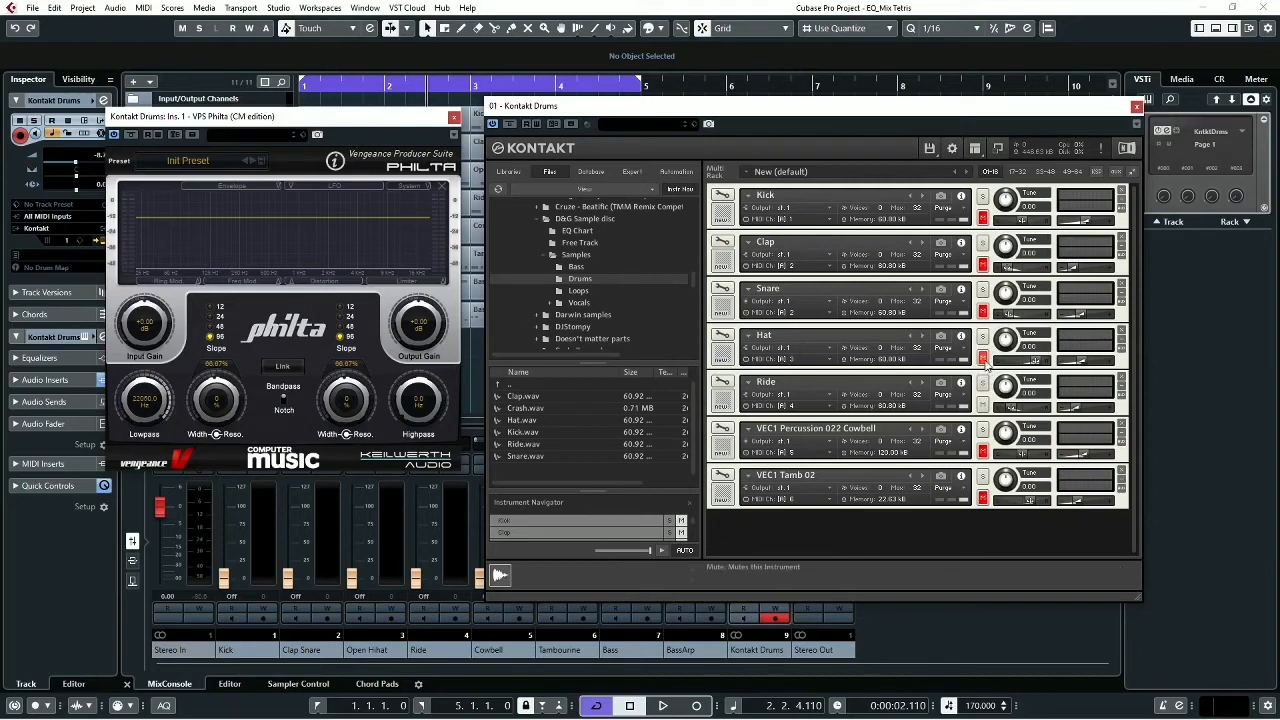
{"action": "left_click", "coordinate": [982, 258]}
{"action": "left_click", "coordinate": [982, 264]}
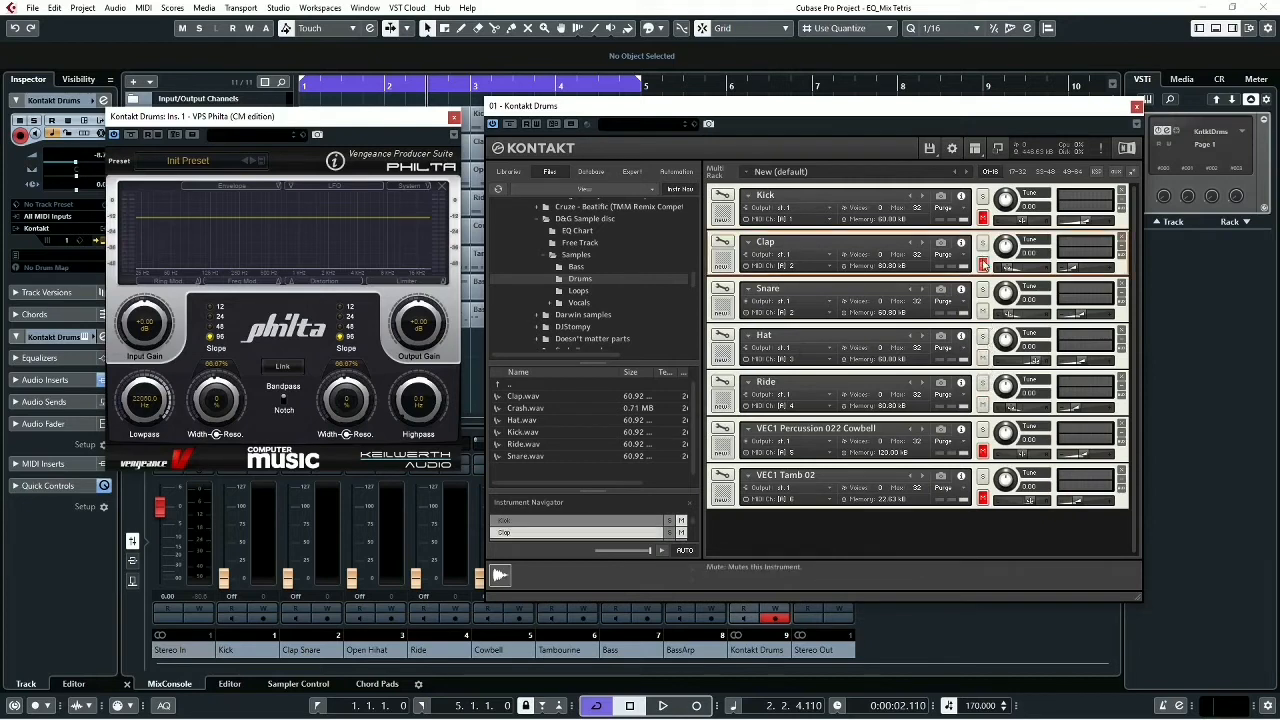
{"action": "left_click", "coordinate": [983, 218]}
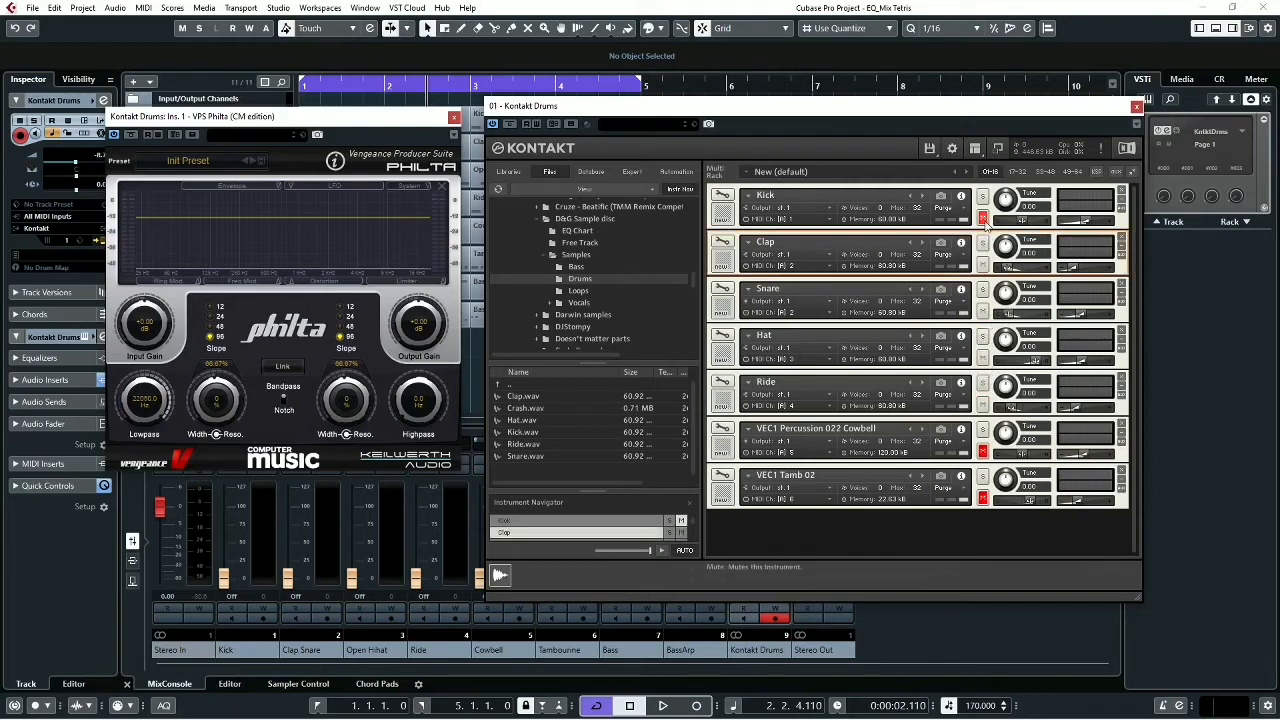
{"action": "left_click", "coordinate": [982, 452]}
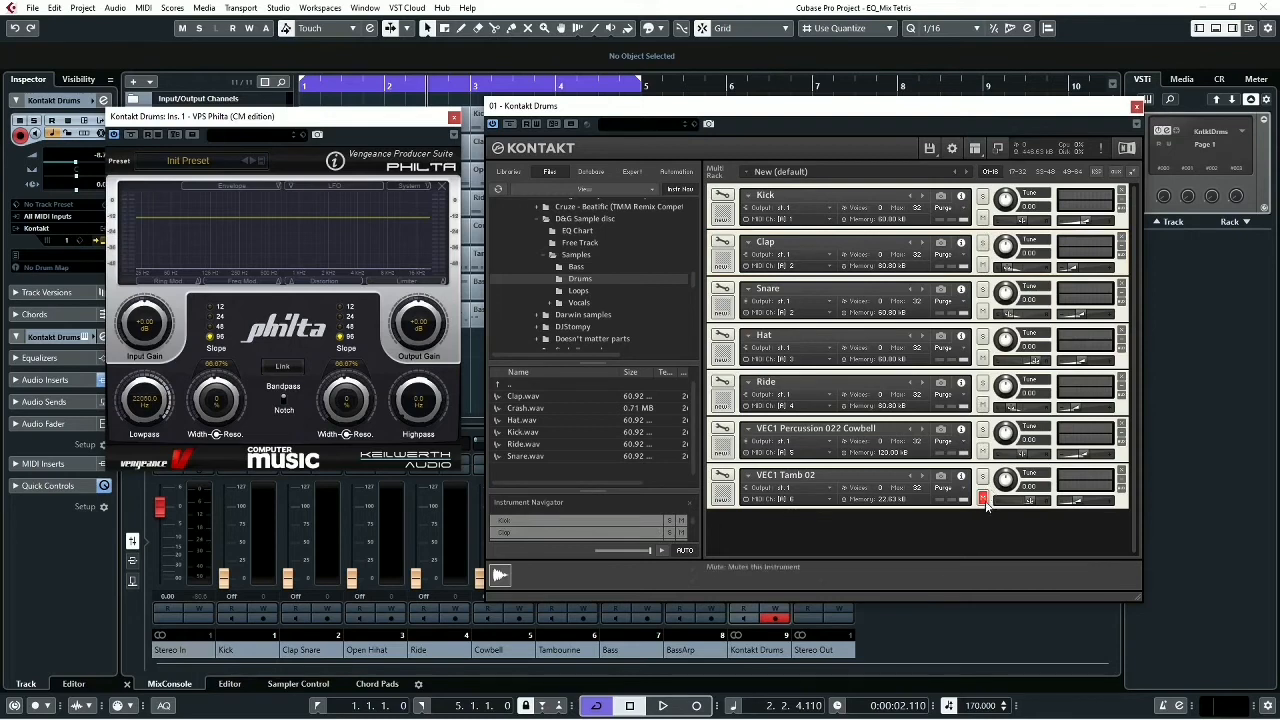
{"action": "left_click", "coordinate": [983, 498]}
- Solo the Ride, raise its volume during playback and examine its frequency range in the Philta spectrum
{"action": "left_click", "coordinate": [983, 384]}
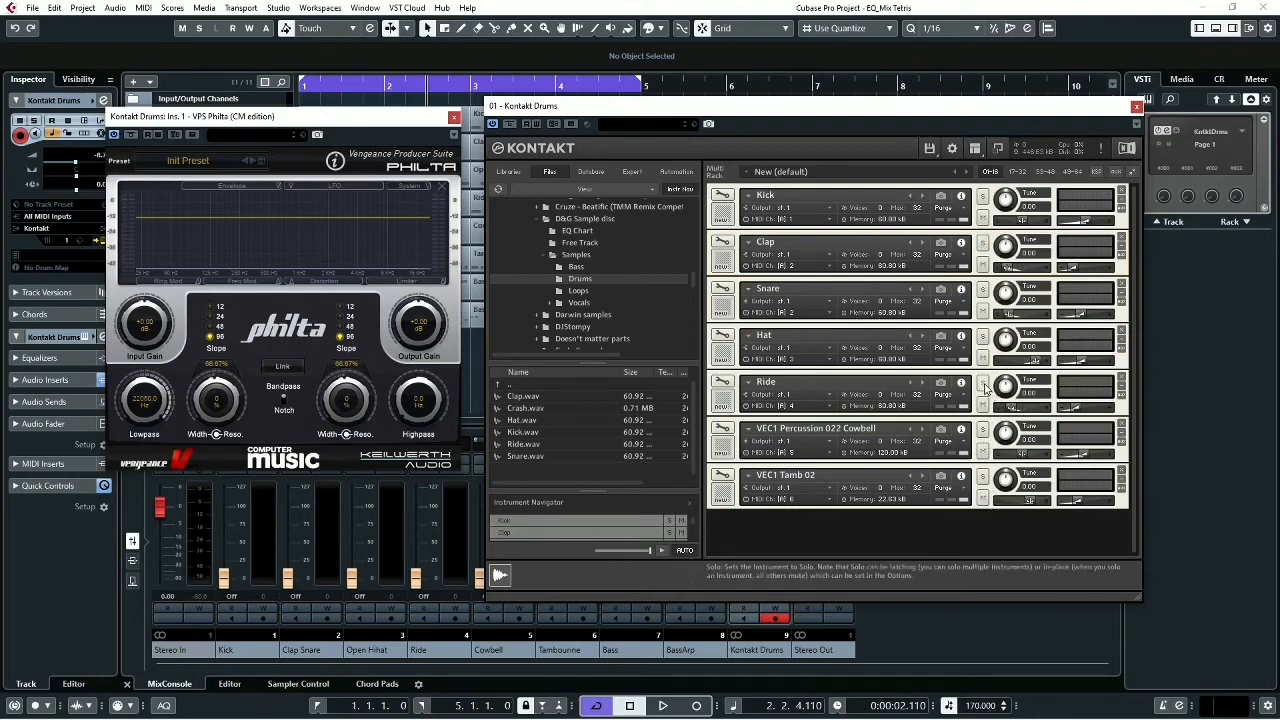
{"action": "key", "text": "space"}
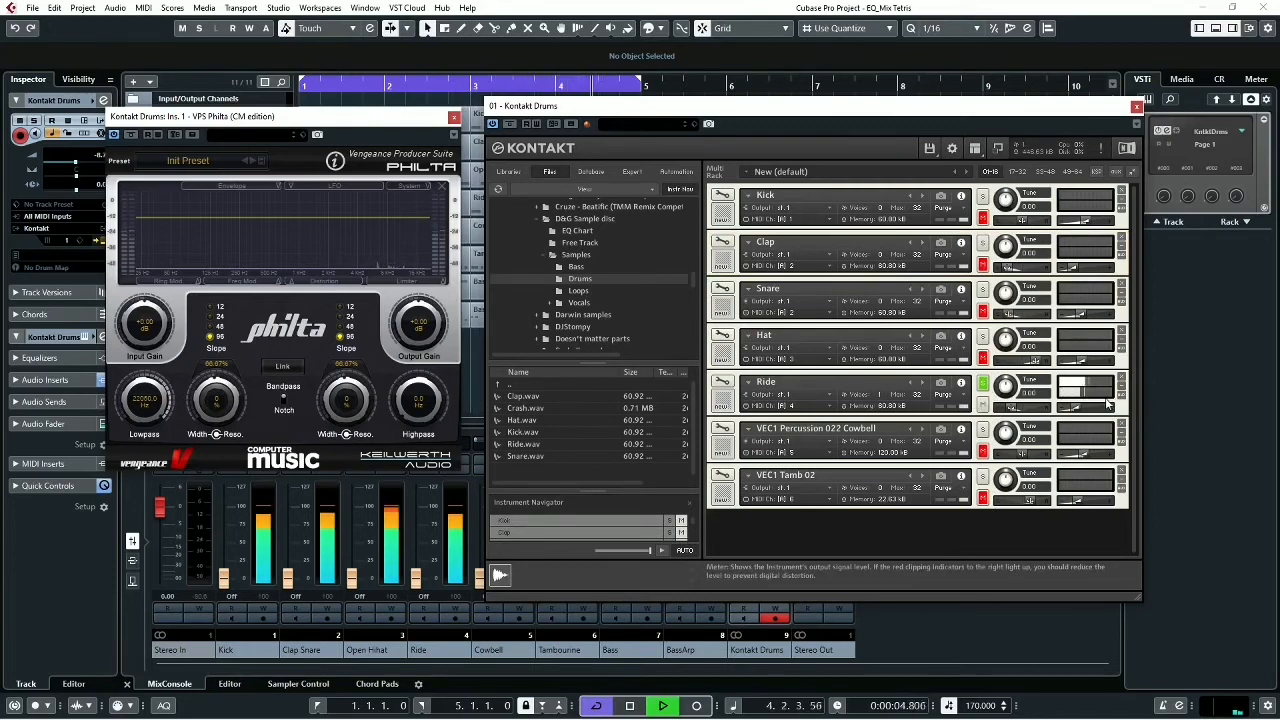
{"action": "left_click_drag", "start_coordinate": [1078, 409], "coordinate": [1096, 412]}
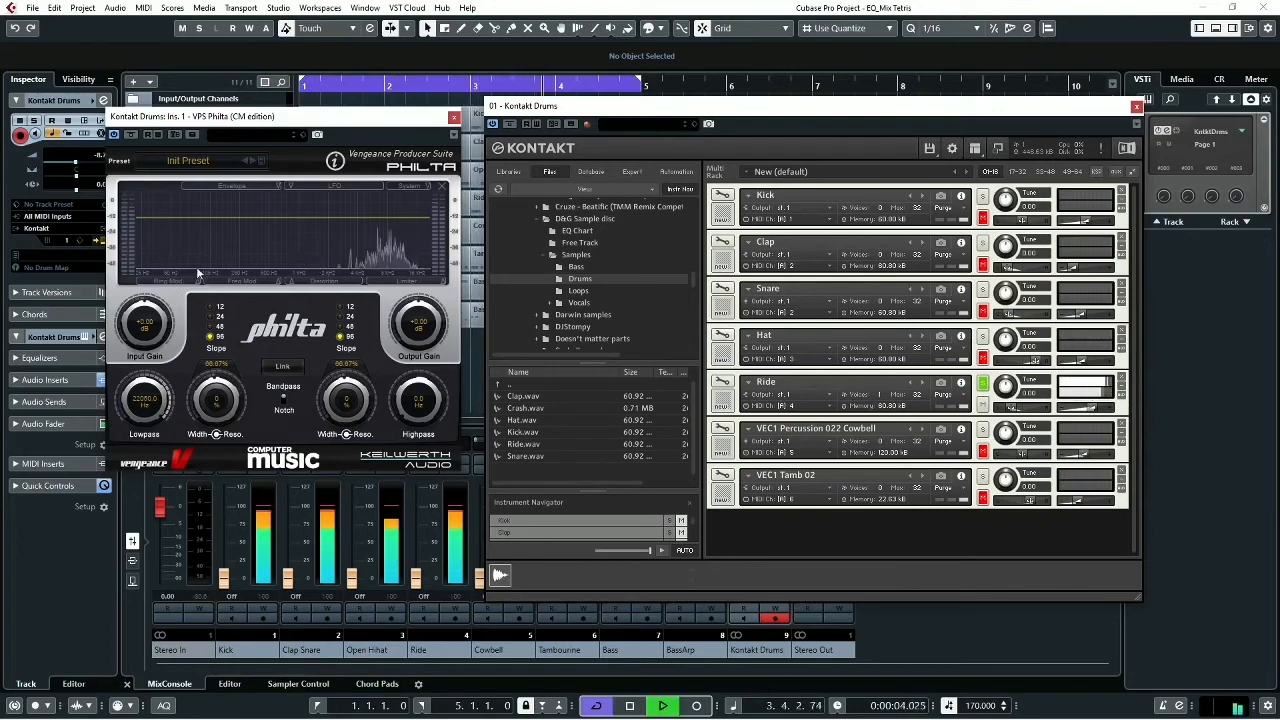
{"action": "key", "text": "space"}
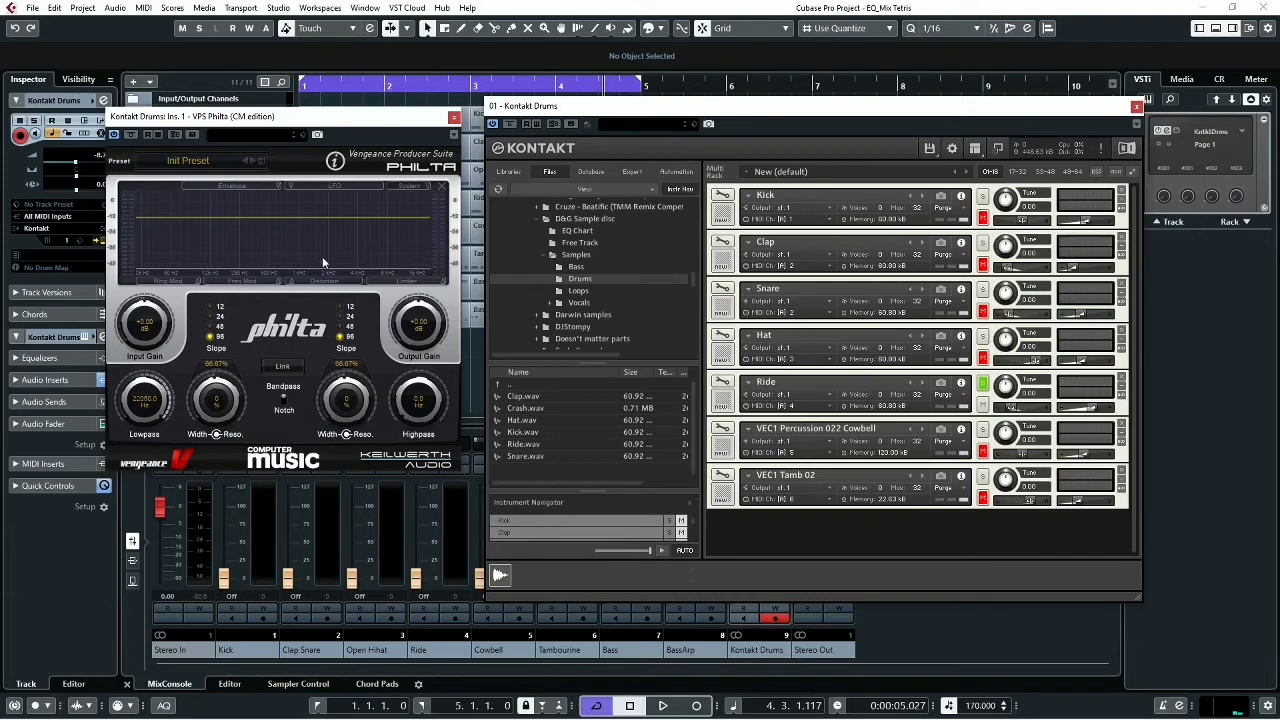
{"action": "key", "text": "space"}
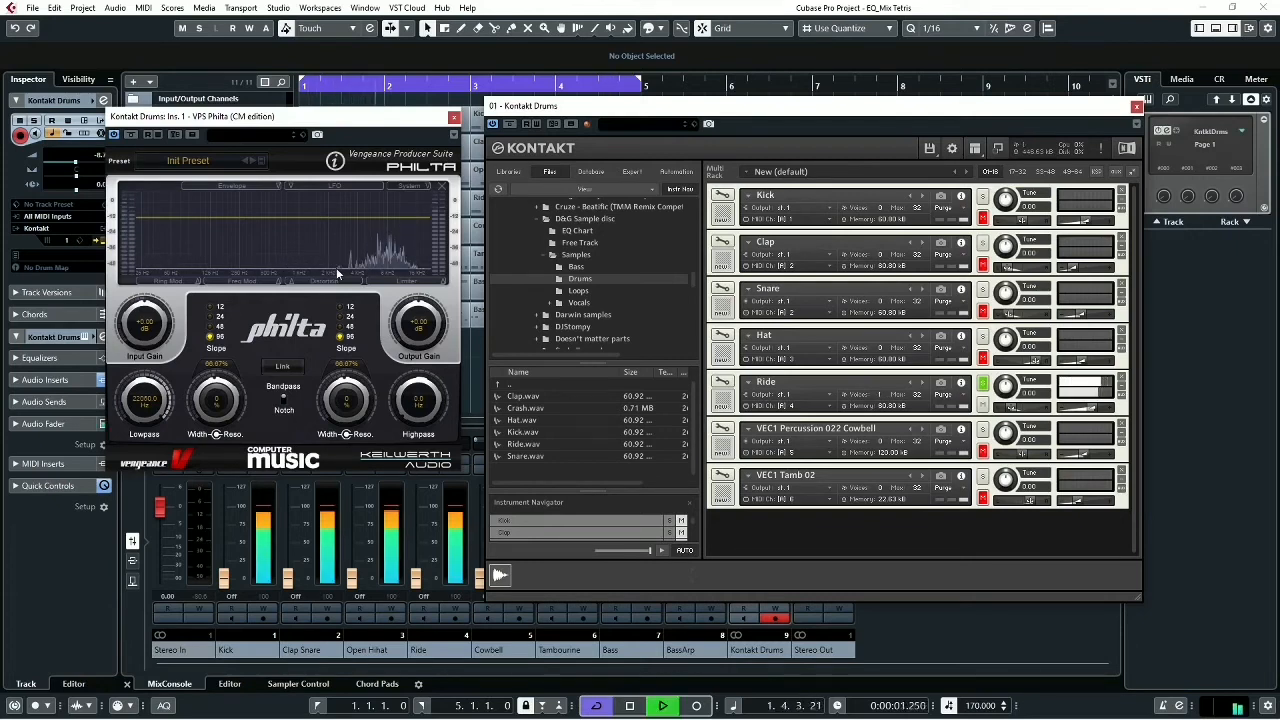
{"action": "key", "text": "space"}
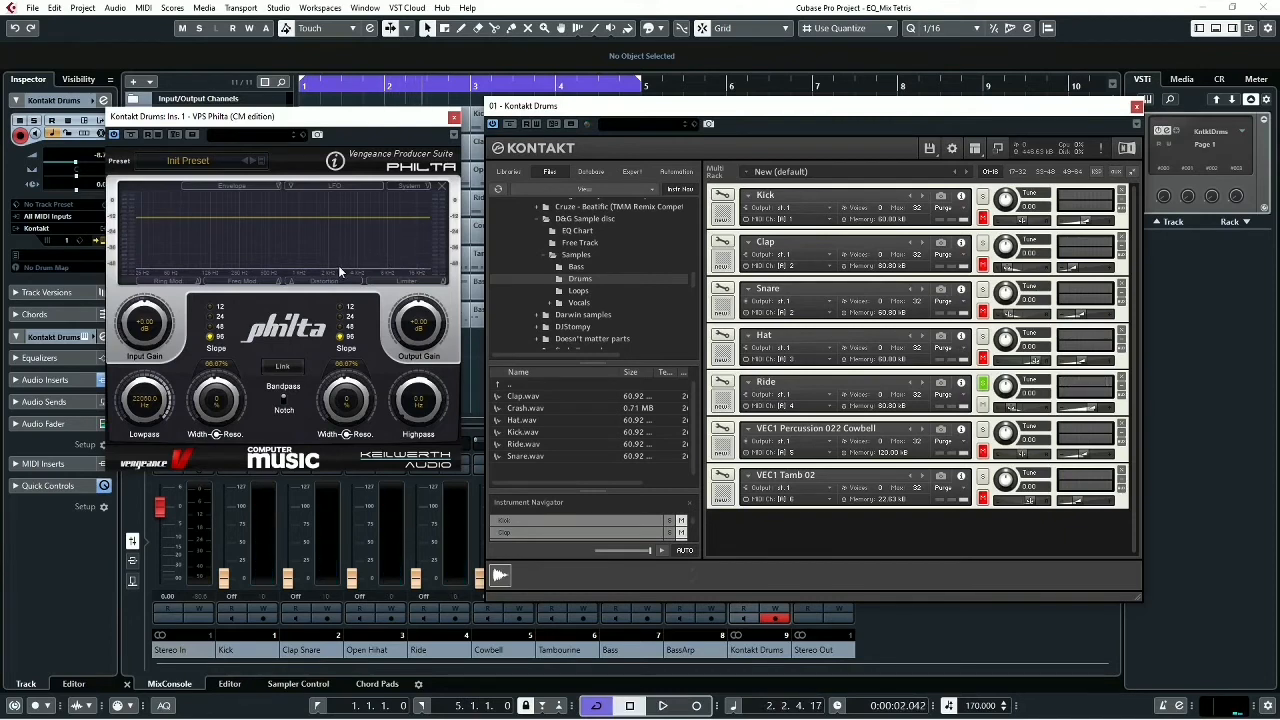
- Set the Philta lowpass resonance to 33% and lower the lowpass cutoff to 6304.4 Hz while the Ride plays
{"action": "left_click_drag", "start_coordinate": [403, 398], "coordinate": [378, 440]}
{"action": "key", "text": "space"}
{"action": "key", "text": "space"}
{"action": "left_click_drag", "start_coordinate": [155, 405], "coordinate": [211, 366]}
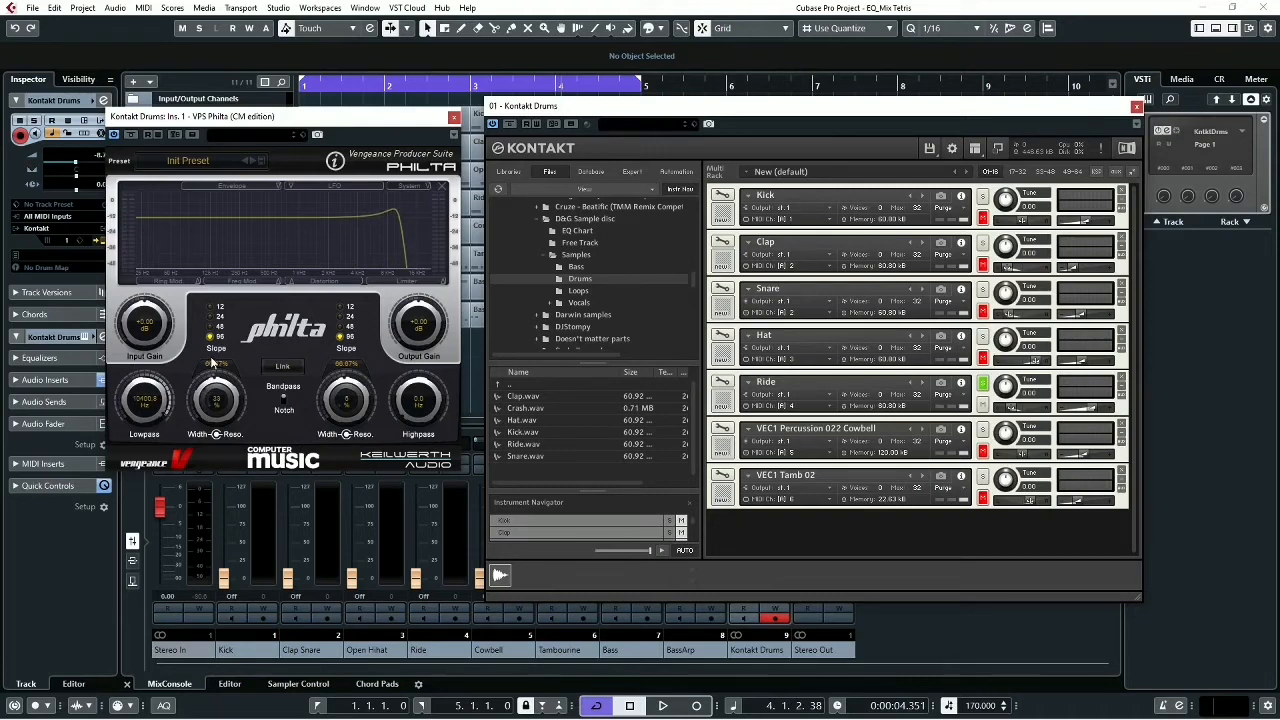
{"action": "key", "text": "space"}
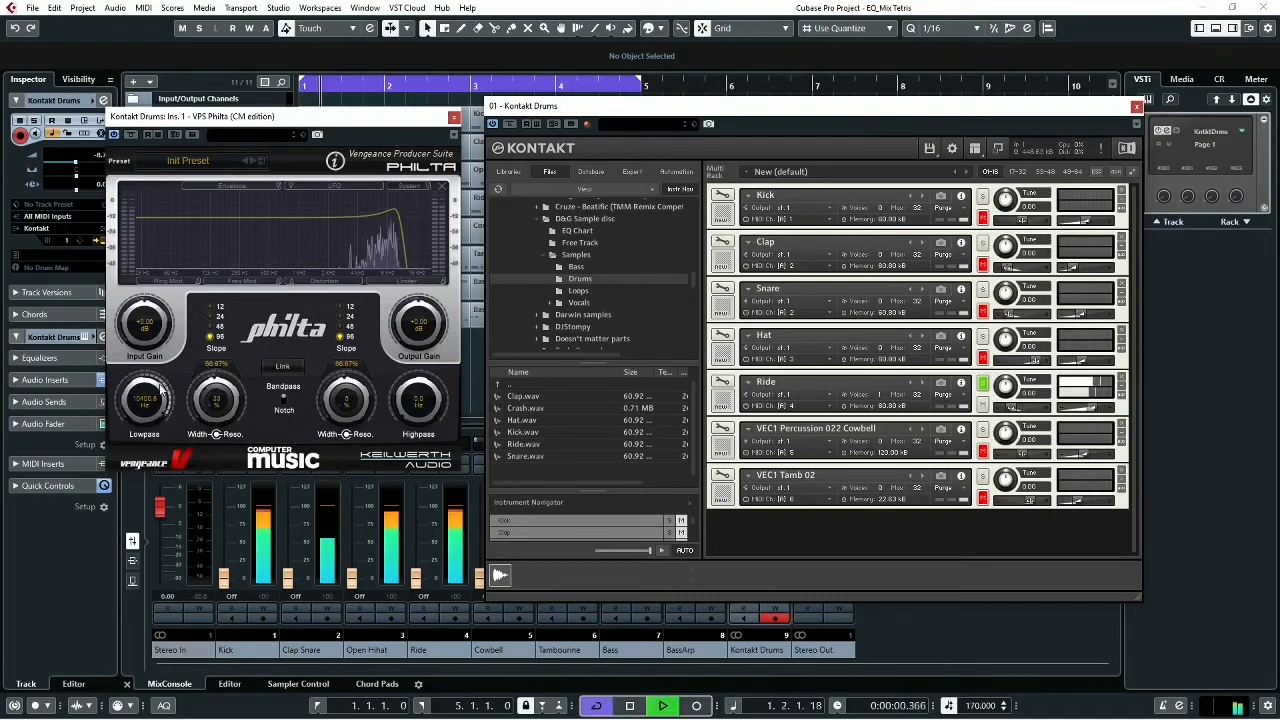
{"action": "left_click_drag", "start_coordinate": [160, 388], "coordinate": [160, 396]}
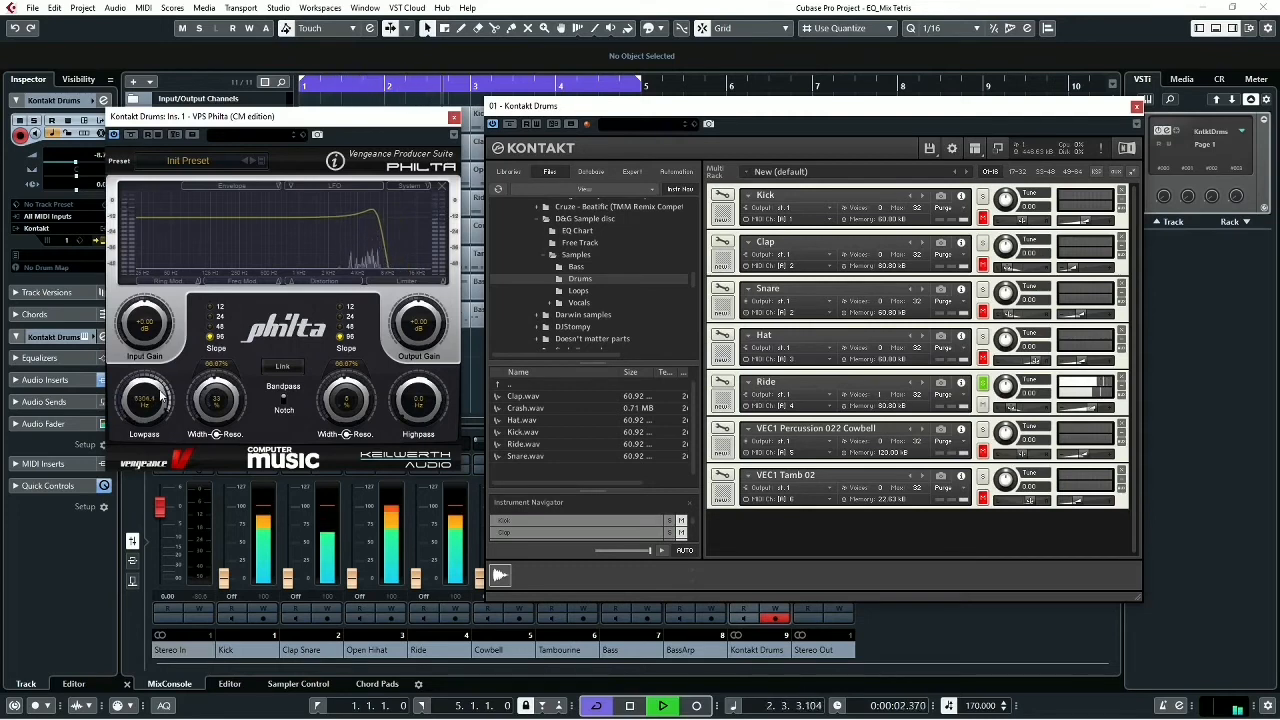
{"action": "key", "text": "space"}
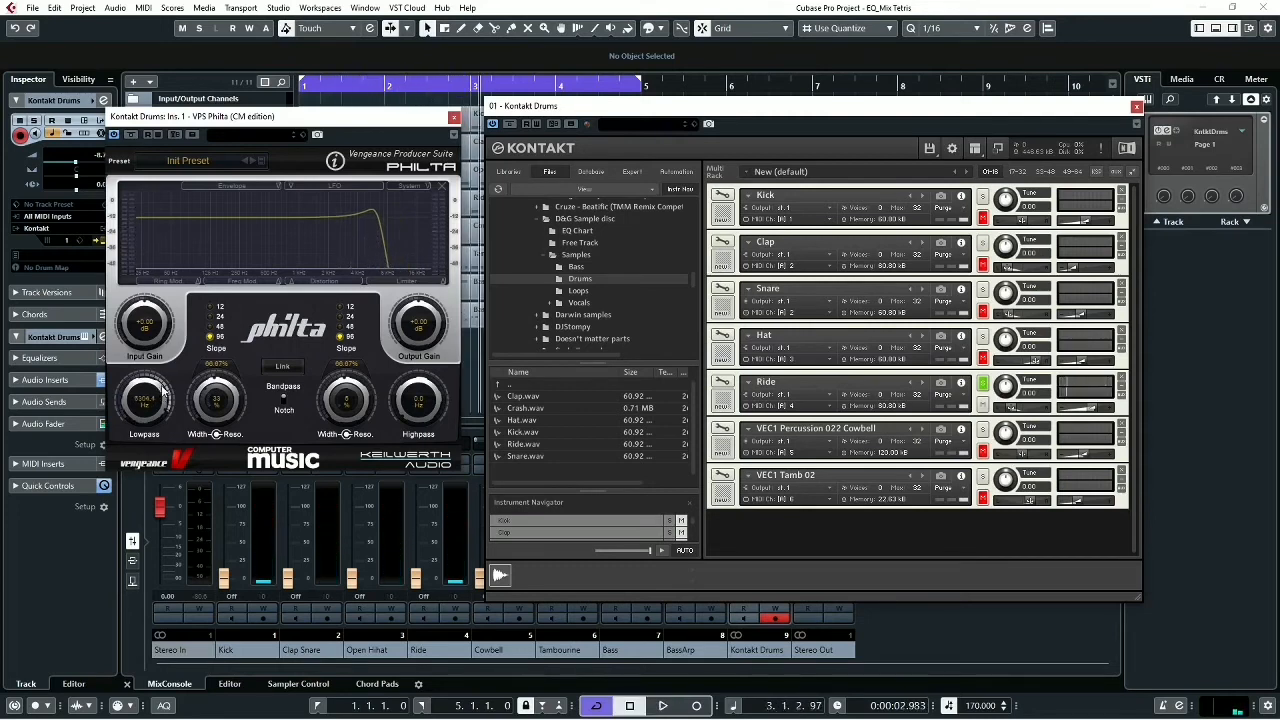
- Raise the Philta highpass to 3021.3 Hz, play the Ride and narrow the band further with the highpass at about 5570 Hz
{"action": "left_click_drag", "start_coordinate": [410, 398], "coordinate": [463, 289]}
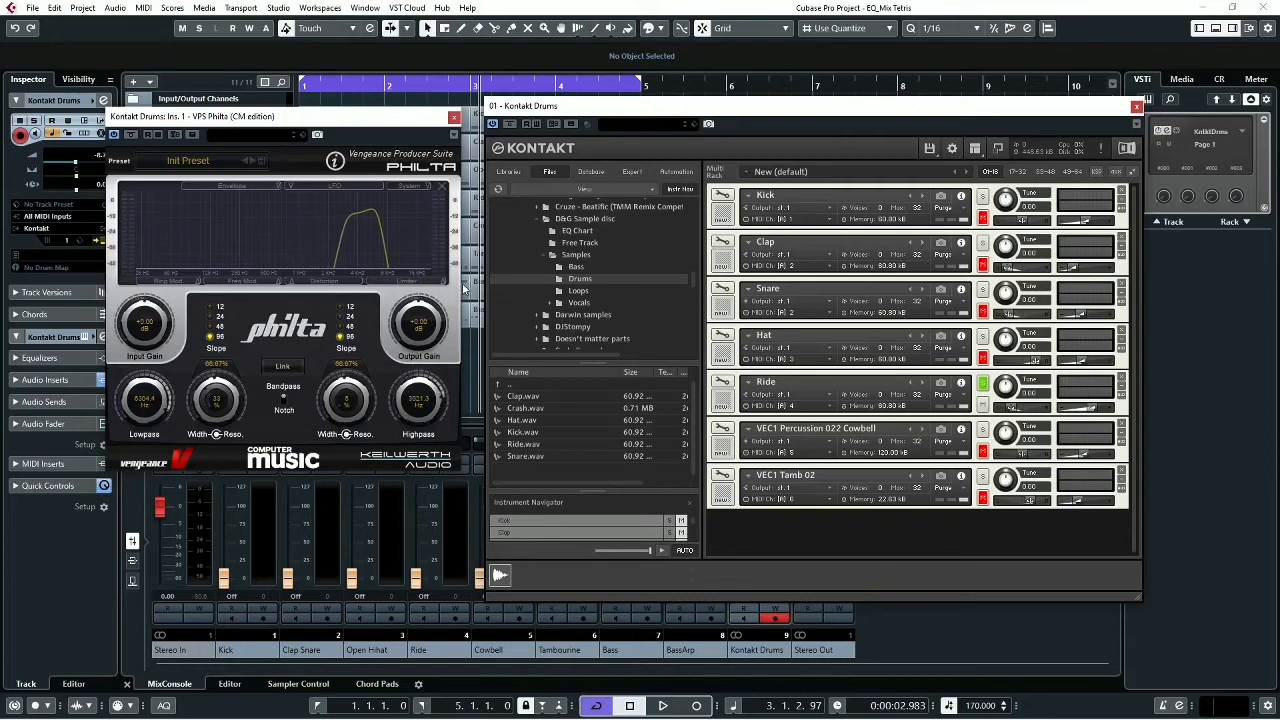
{"action": "key", "text": "space"}
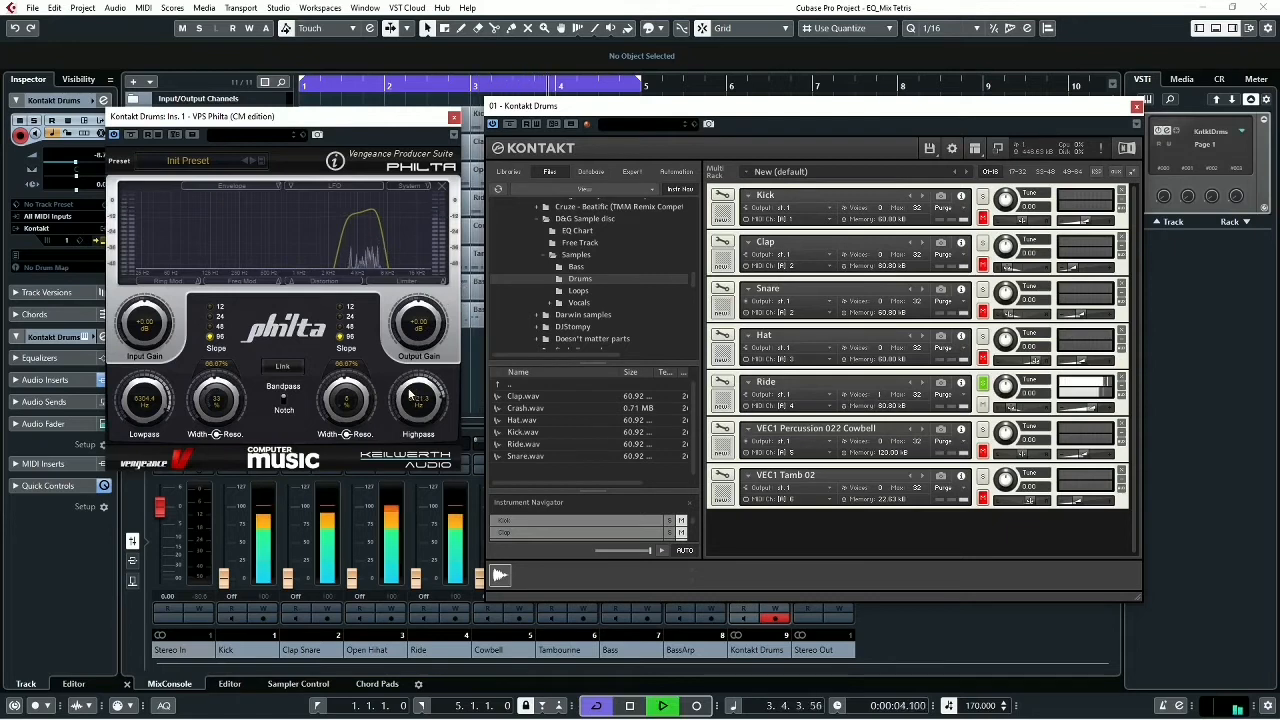
{"action": "left_click_drag", "start_coordinate": [411, 399], "coordinate": [412, 382]}
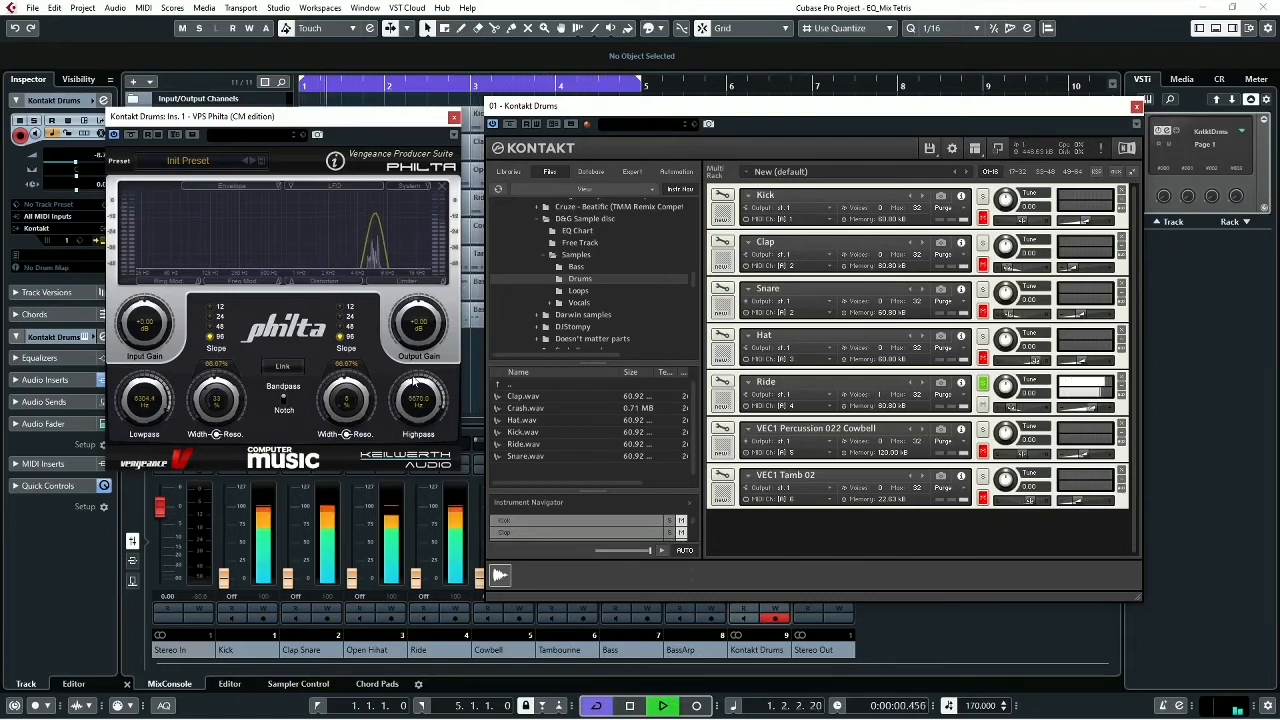
{"action": "key", "text": "space"}
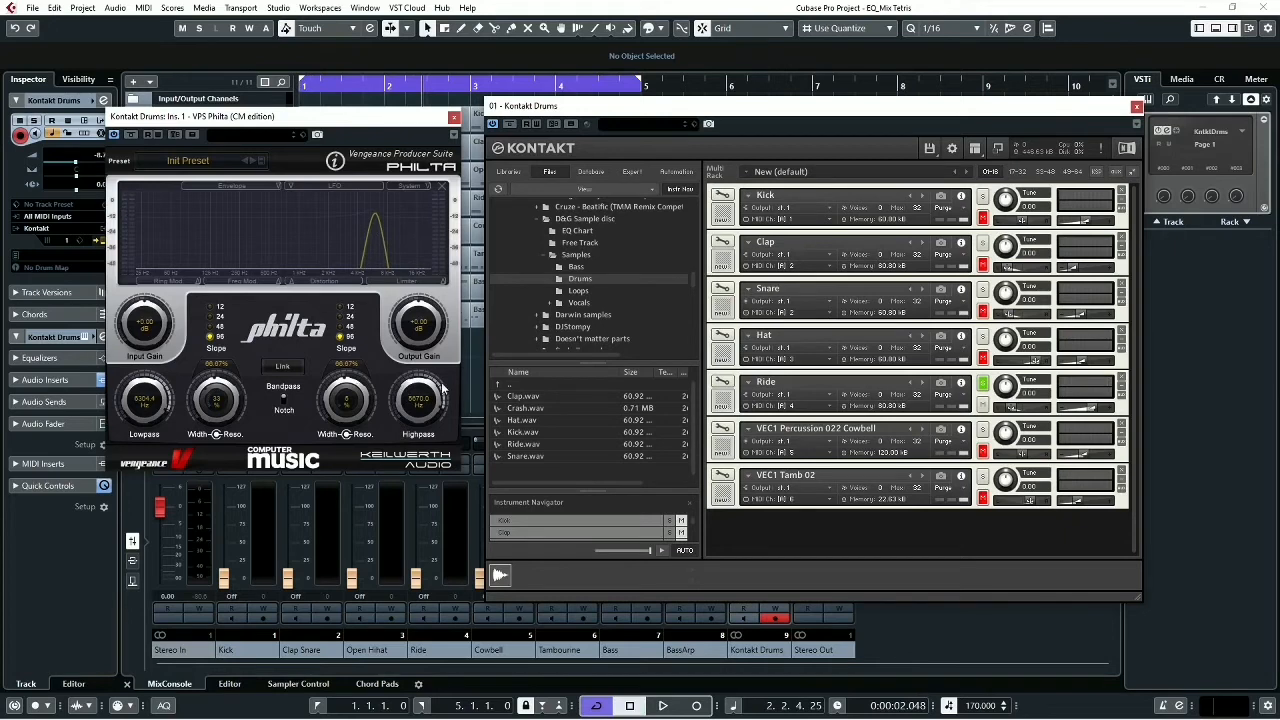
- Reset the Philta highpass to 0 Hz, the lowpass to 22050 Hz and the lowpass resonance to 0%
{"action": "left_click_drag", "start_coordinate": [416, 392], "coordinate": [430, 600]}
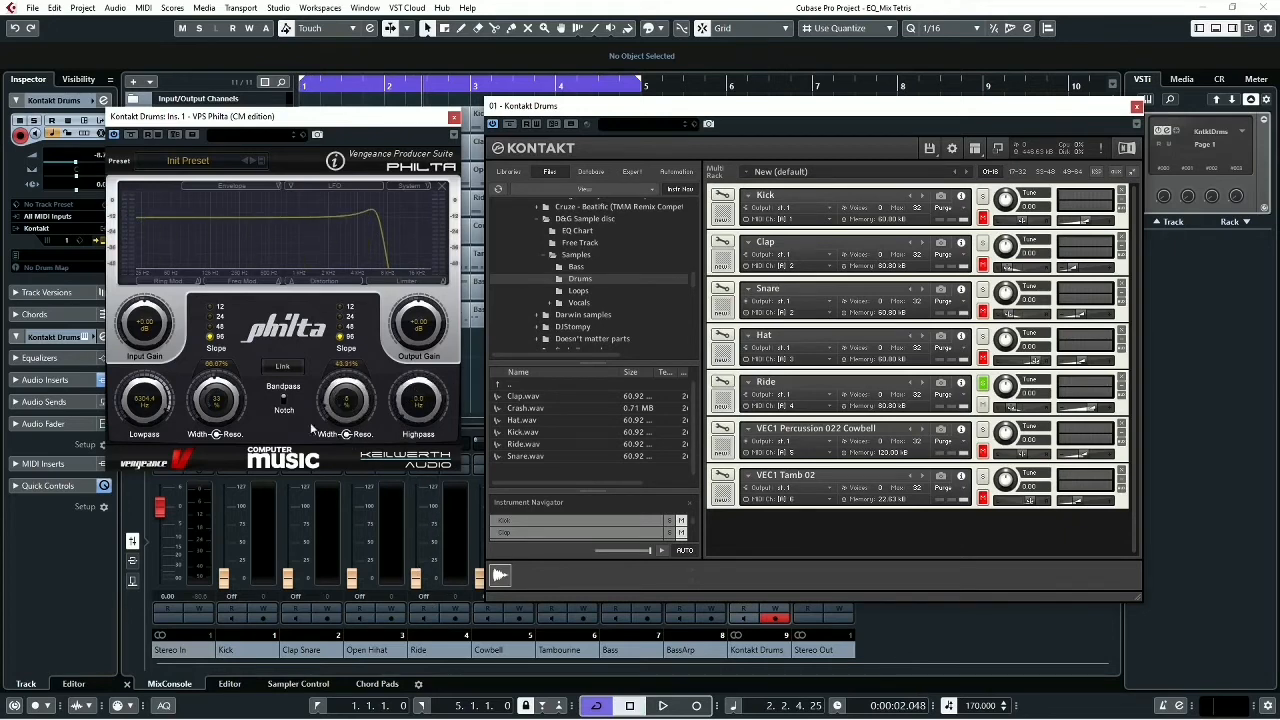
{"action": "left_click_drag", "start_coordinate": [164, 398], "coordinate": [158, 280]}
{"action": "left_click_drag", "start_coordinate": [217, 387], "coordinate": [180, 461]}
{"action": "left_click_drag", "start_coordinate": [197, 397], "coordinate": [196, 412]}
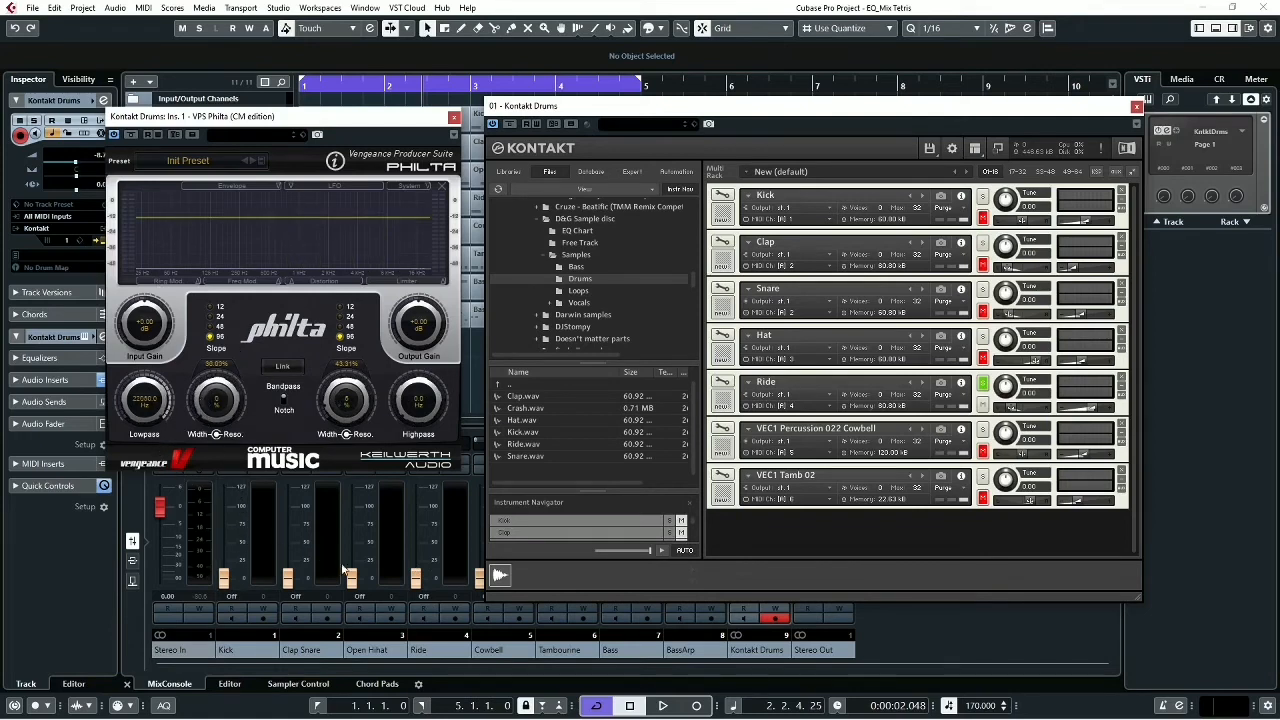
- Play the Ride alone, unsolo it and set its volume to about -14.8 dB while all the drums play
{"action": "key", "text": "space"}
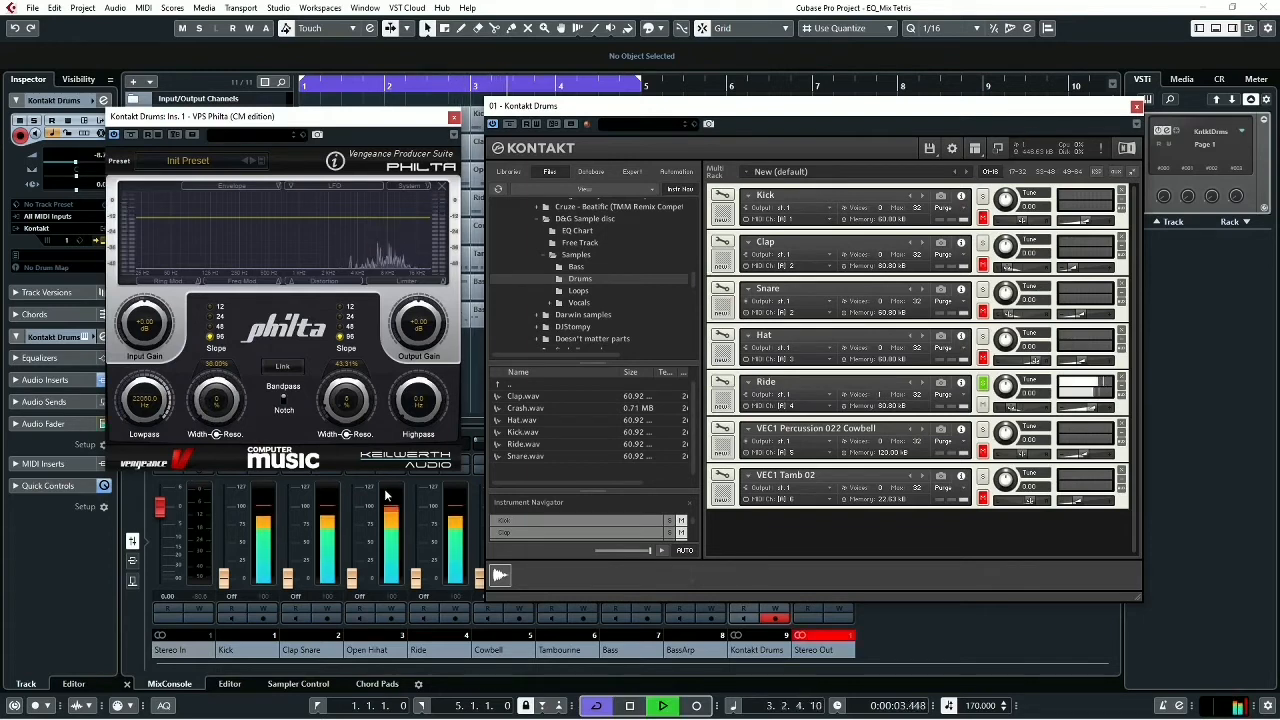
{"action": "key", "text": "space"}
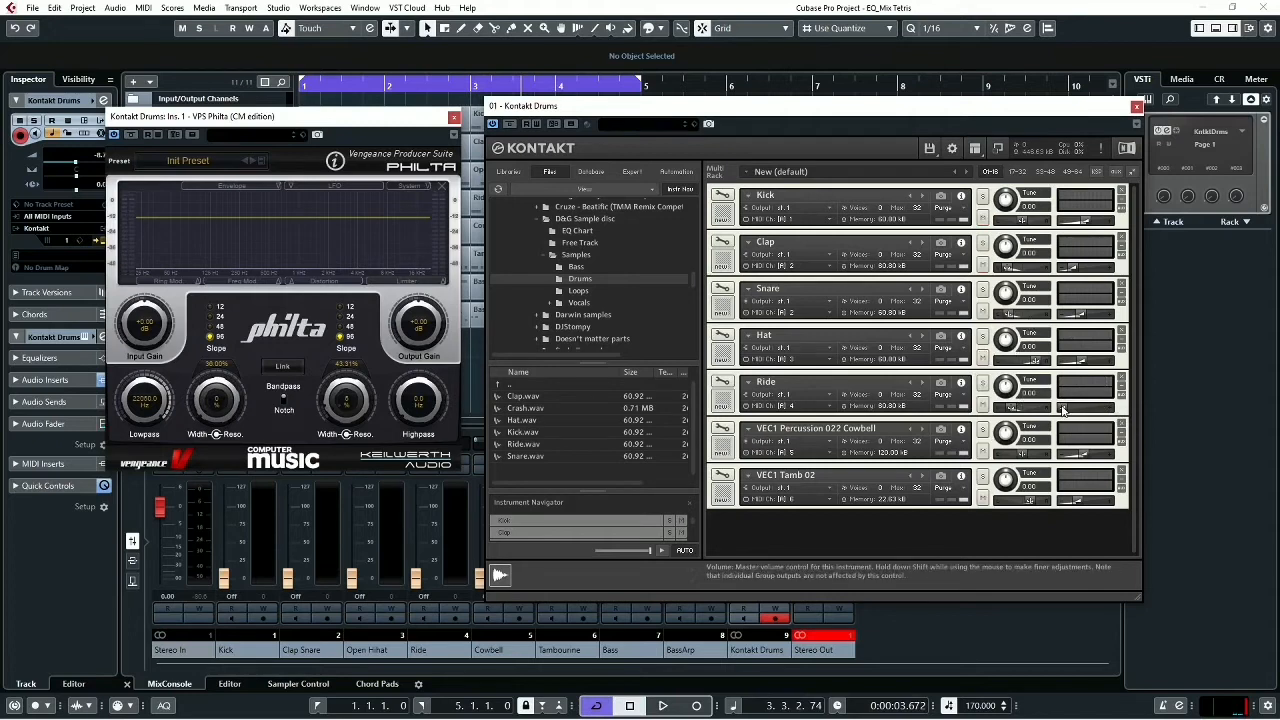
{"action": "key", "text": "space"}
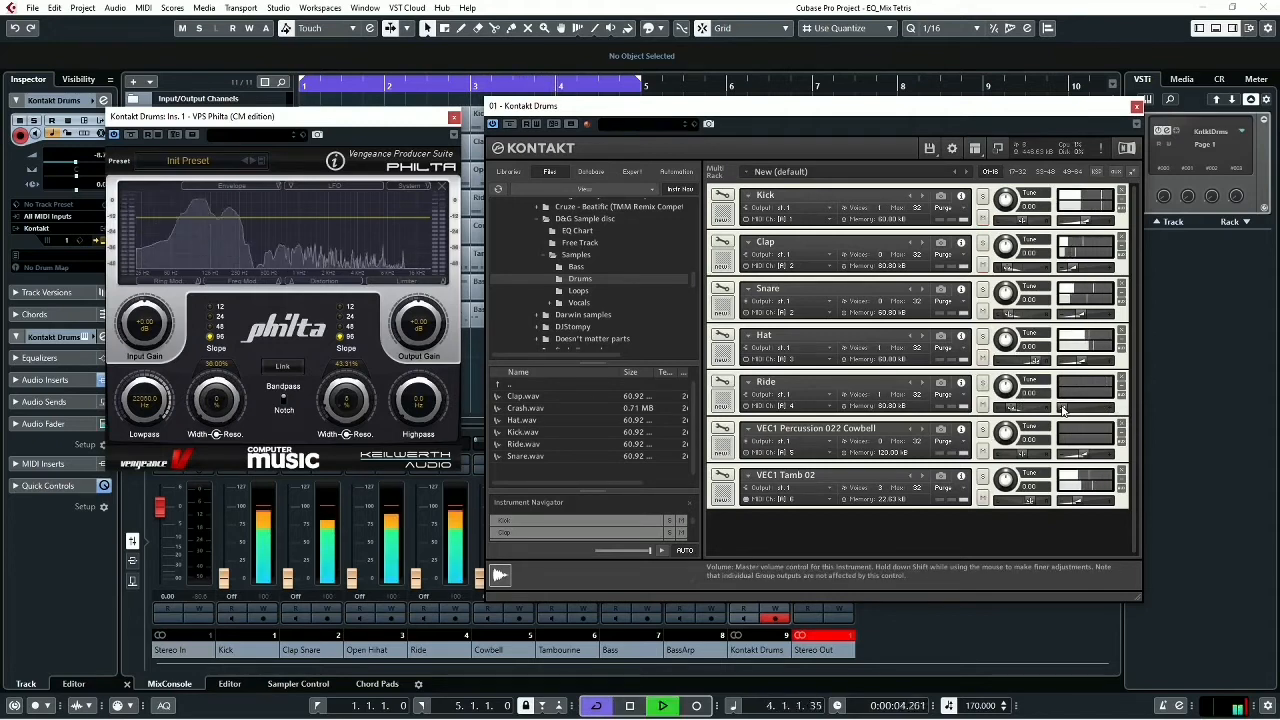
{"action": "left_click_drag", "start_coordinate": [1068, 410], "coordinate": [1082, 410]}
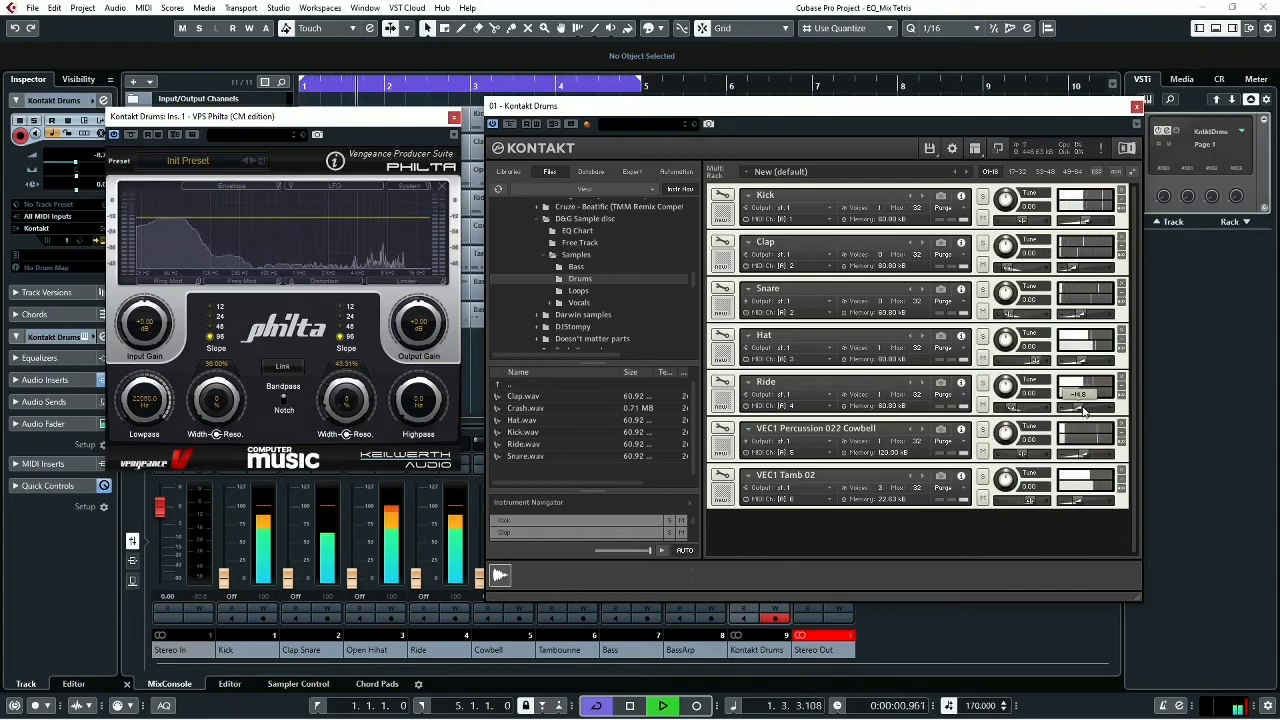
- Stop playback, close the Kontakt and Philta windows, and solo the Kick and Bass tracks
{"action": "key", "text": "space"}
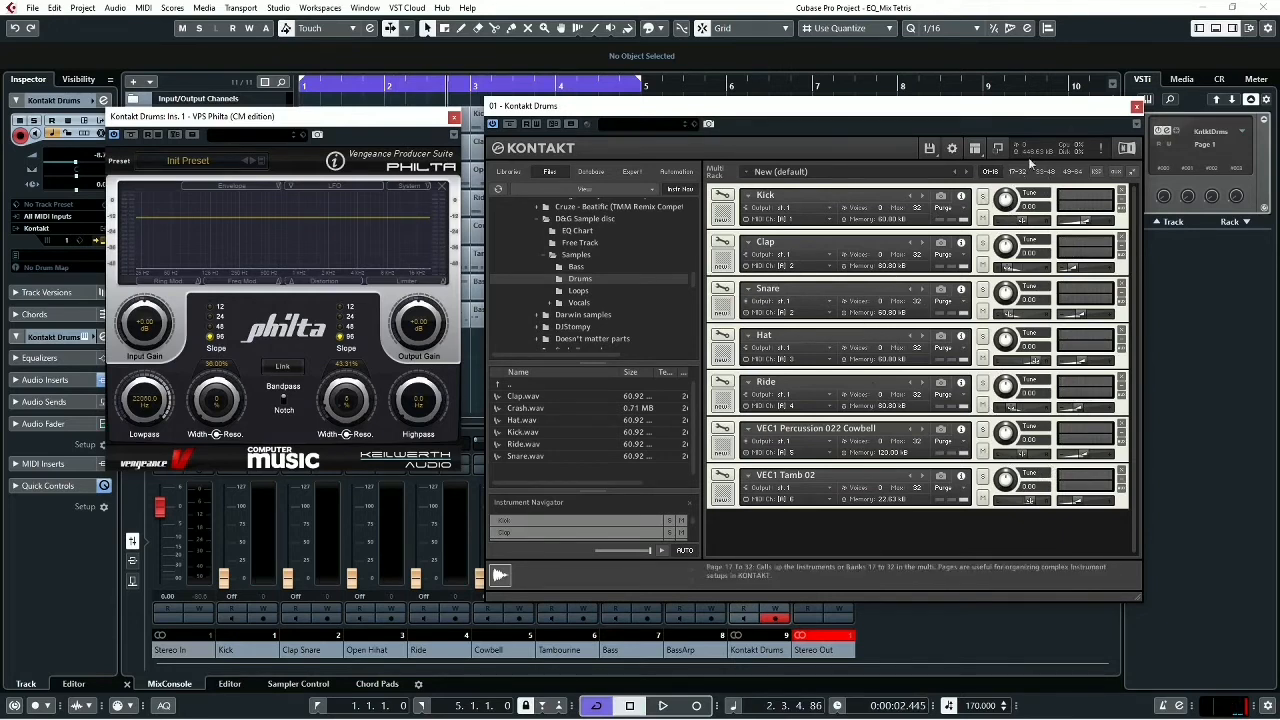
{"action": "left_click", "coordinate": [1135, 107]}
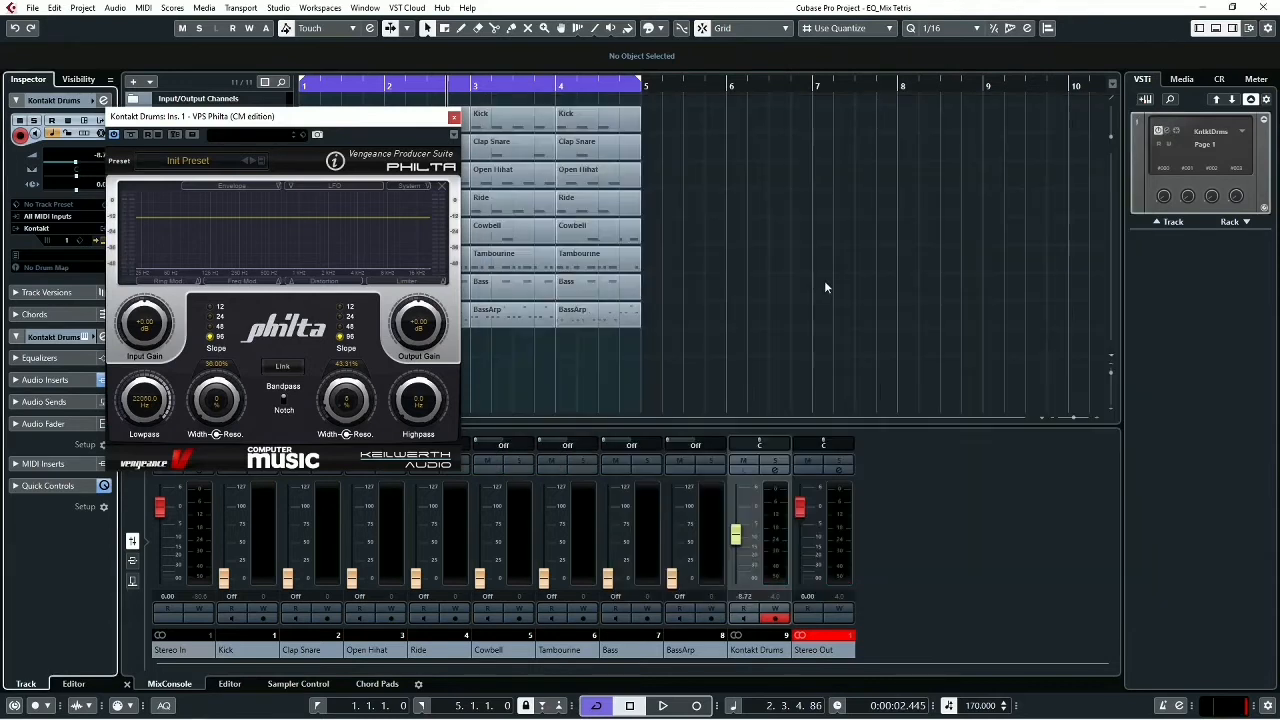
{"action": "left_click", "coordinate": [454, 118]}
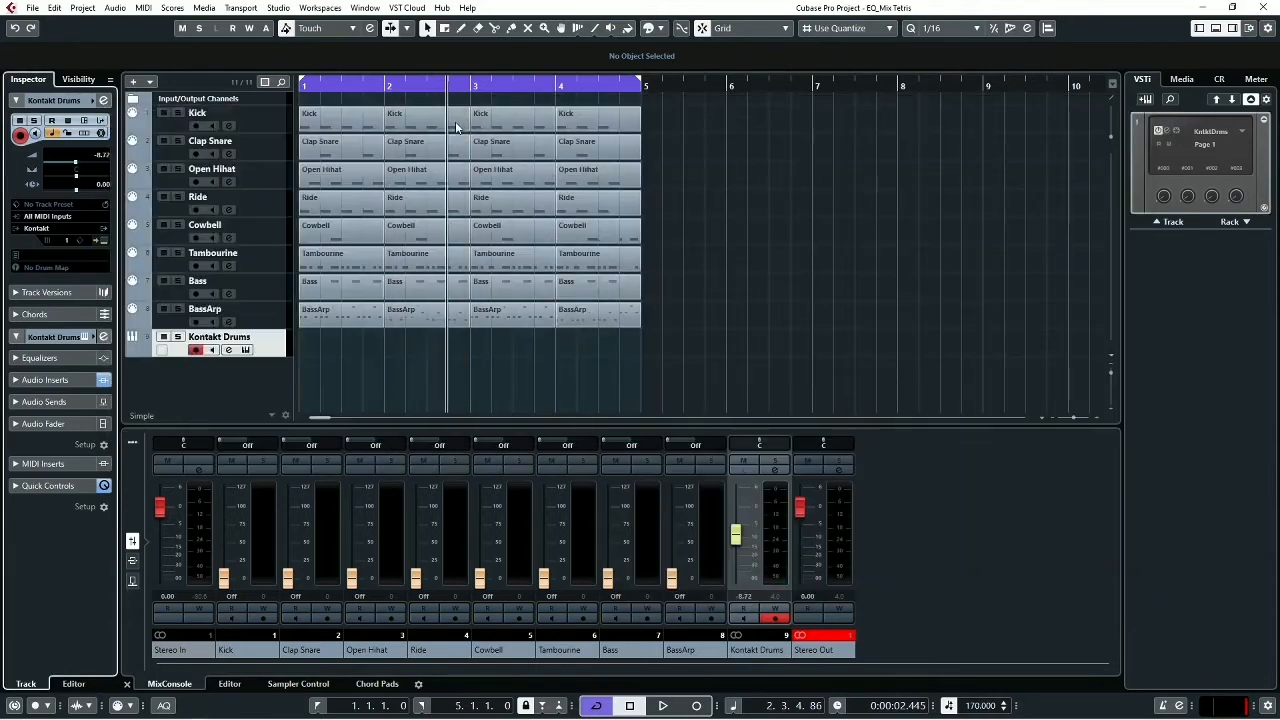
{"action": "left_click", "coordinate": [179, 114]}
{"action": "left_click", "coordinate": [180, 283]}
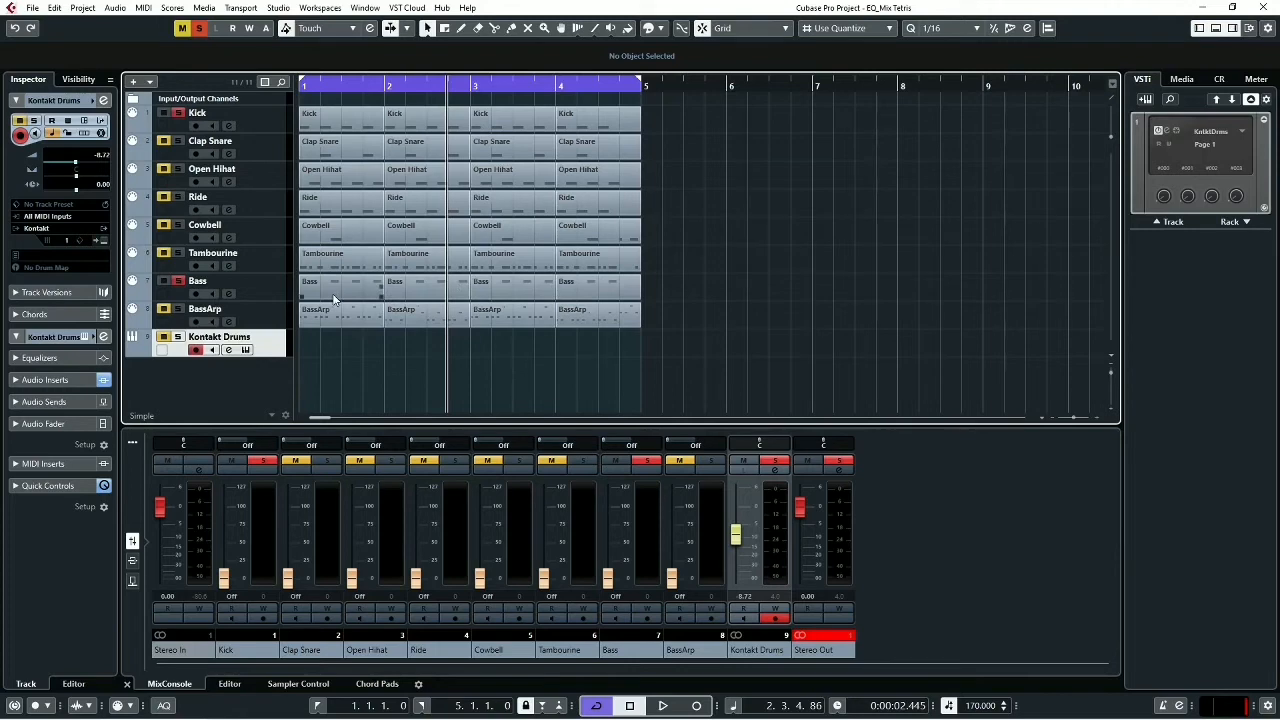
- Add one Retrologue instrument track with its audio output set to Stereo Out
{"action": "left_click", "coordinate": [1147, 100]}
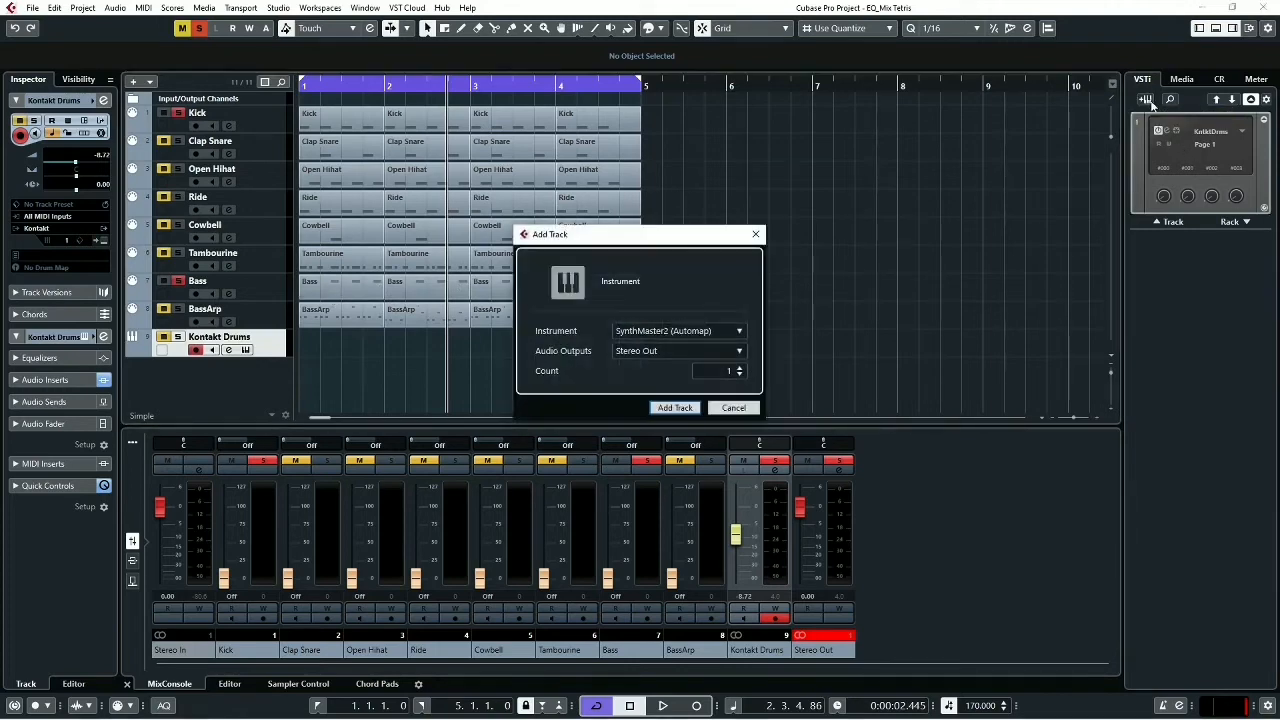
{"action": "left_click", "coordinate": [664, 335]}
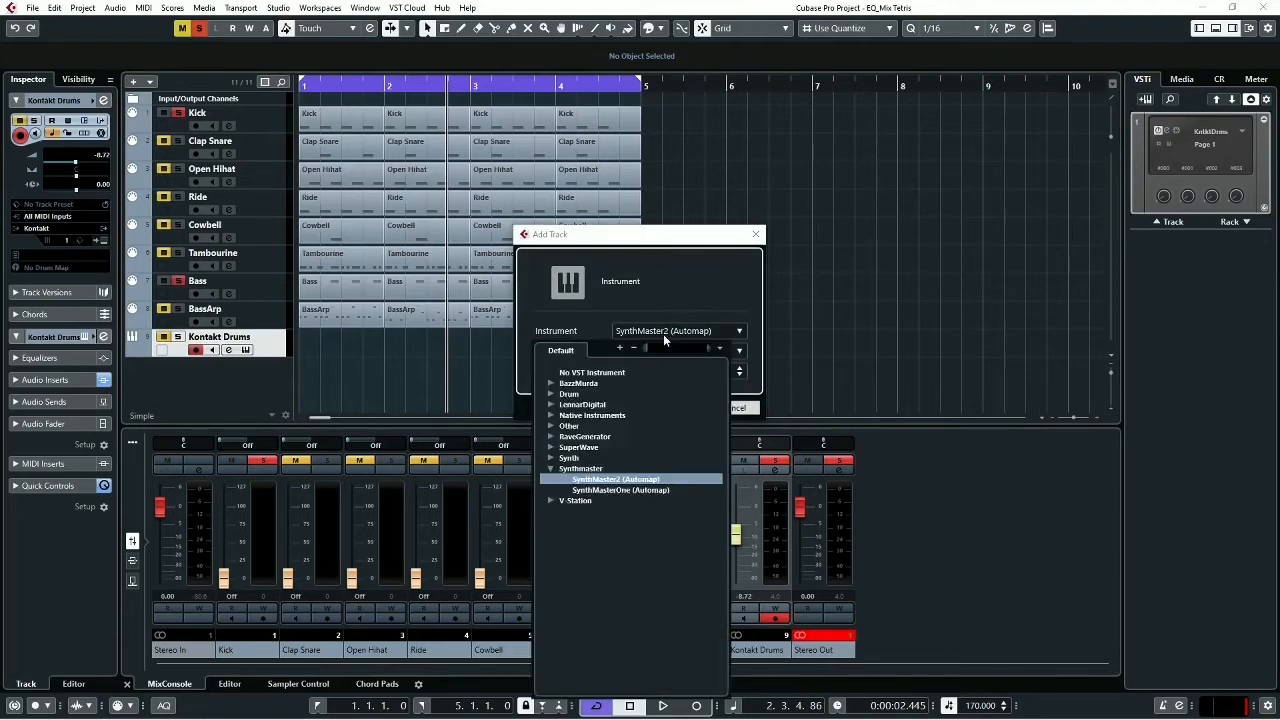
{"action": "left_click", "coordinate": [550, 458]}
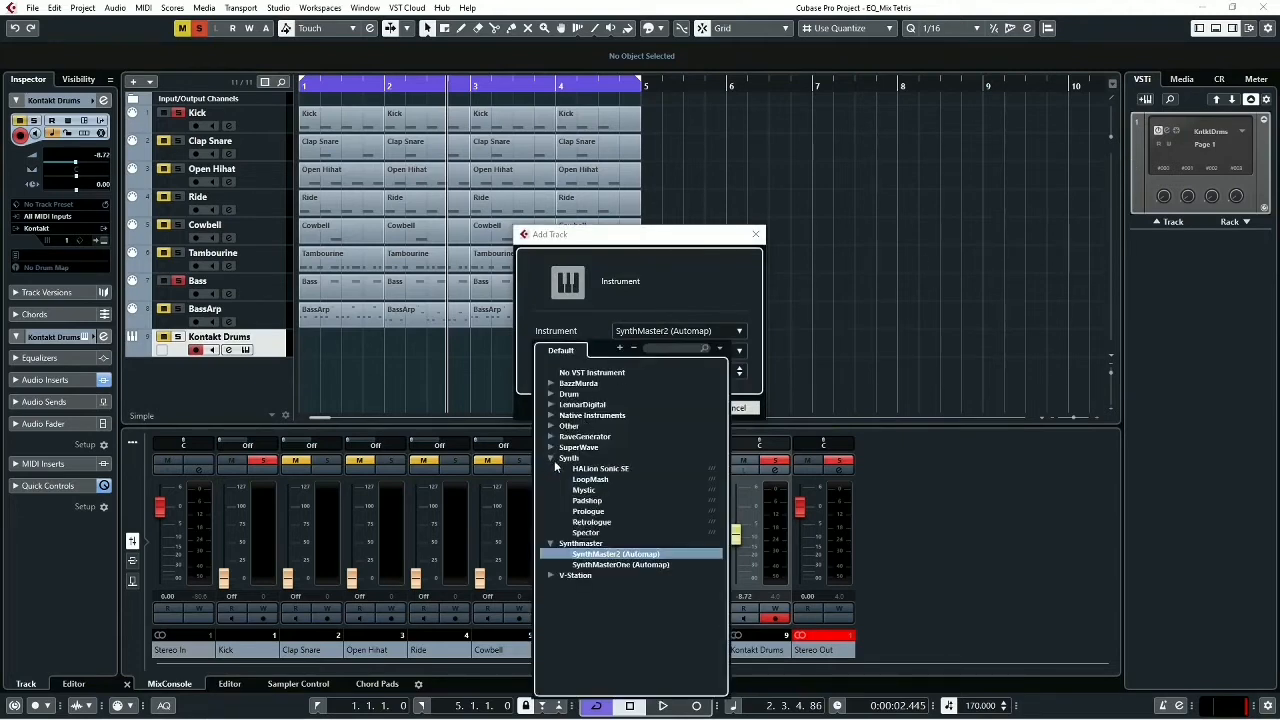
{"action": "left_click", "coordinate": [590, 522]}
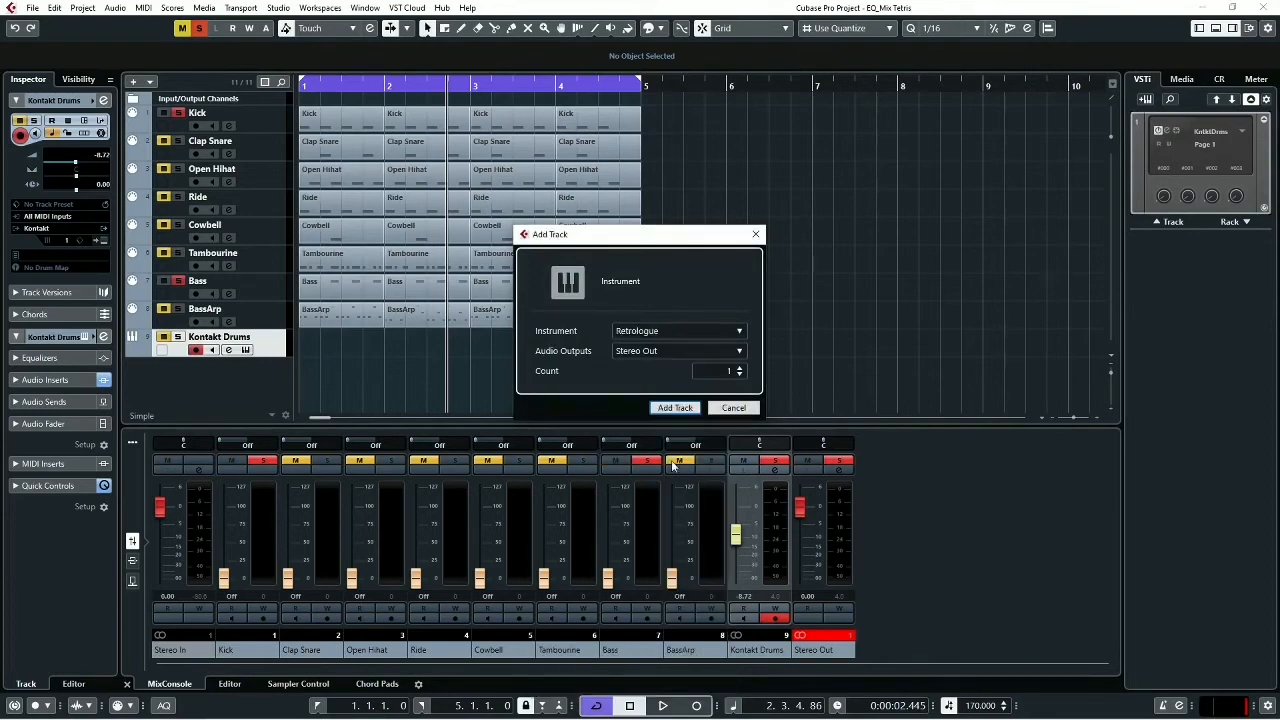
{"action": "left_click", "coordinate": [684, 413]}
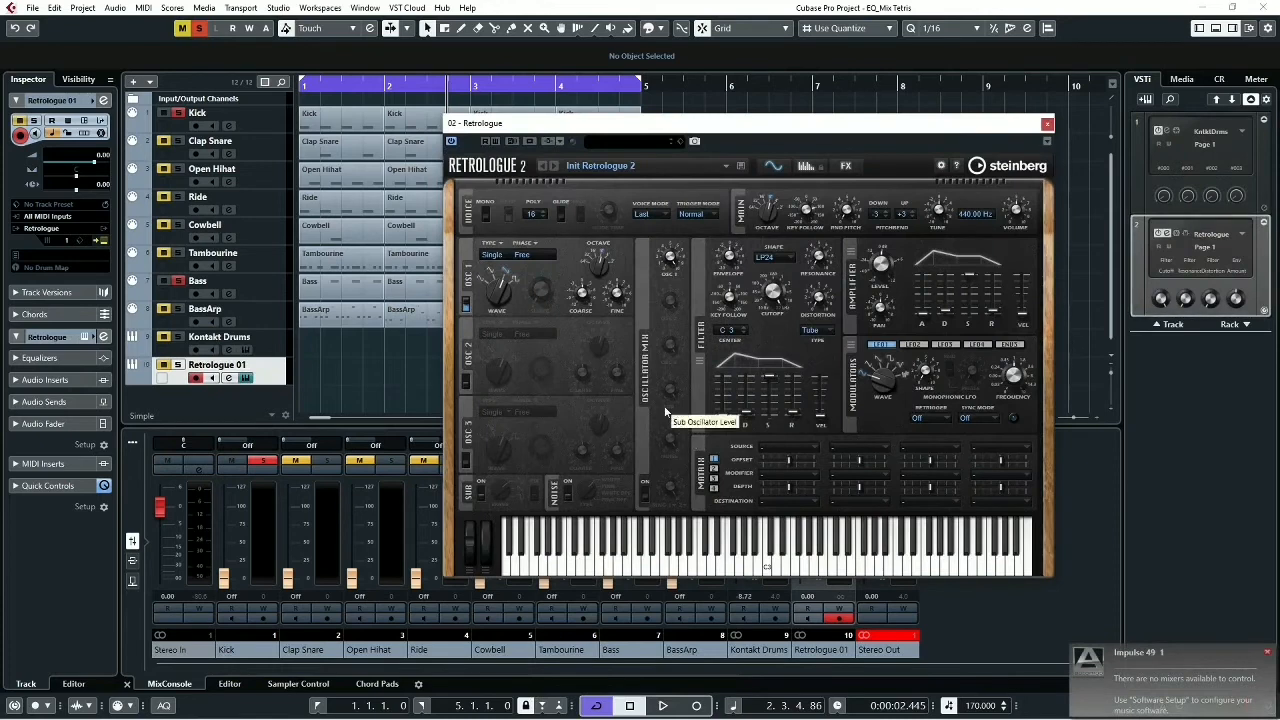
- Solo the Retrologue 01 track and, while the loop plays, route the Bass track's MIDI output to 02. Retrologue - MIDI
{"action": "left_click", "coordinate": [179, 367]}
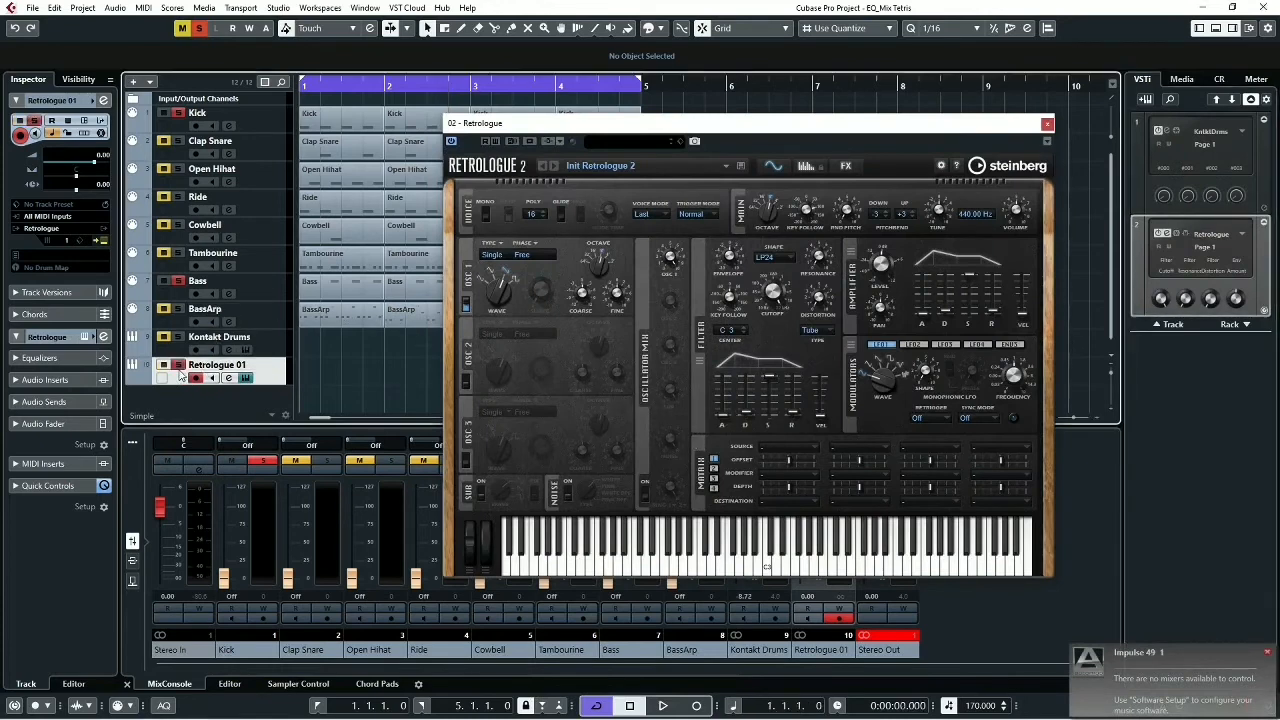
{"action": "key", "text": "space"}
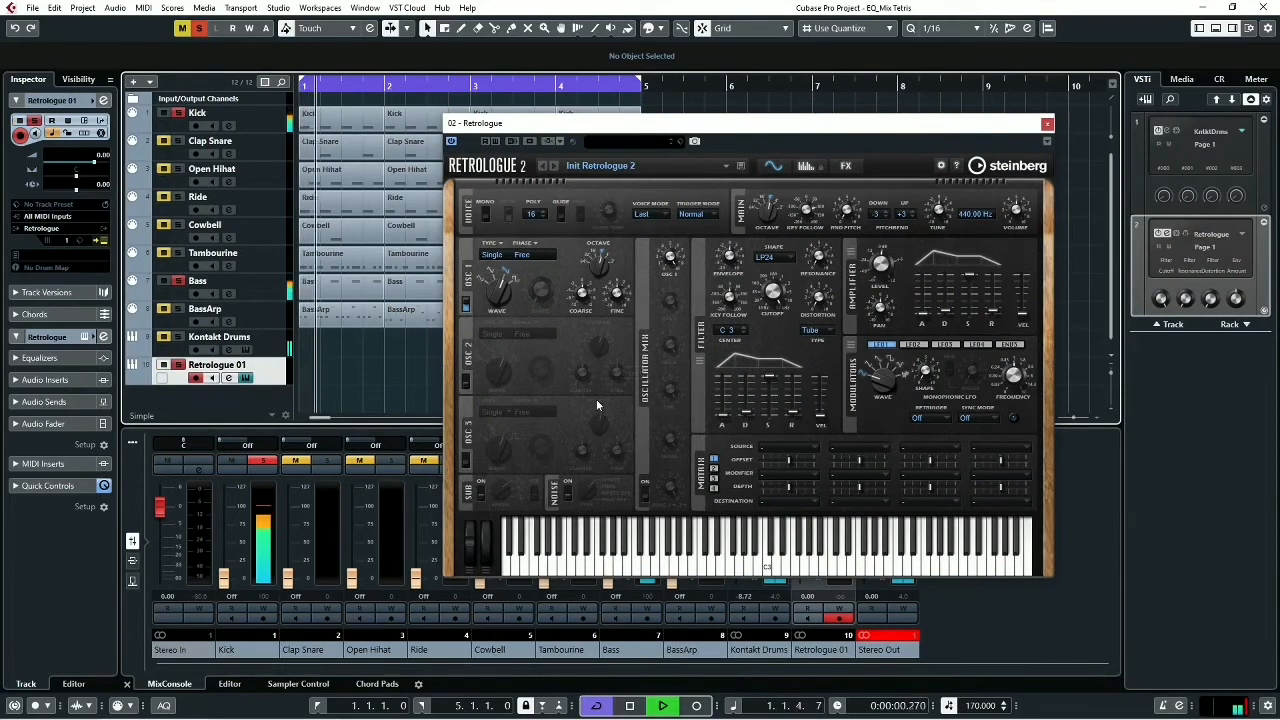
{"action": "left_click", "coordinate": [250, 289]}
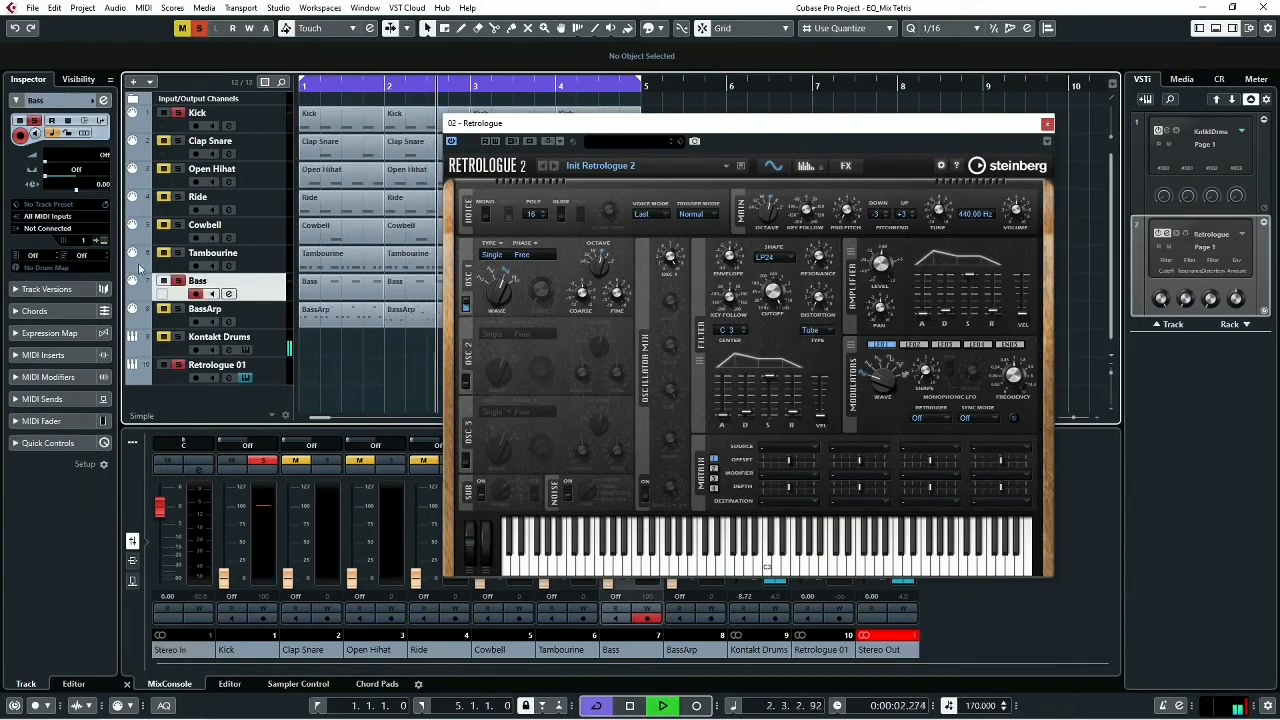
{"action": "left_click", "coordinate": [52, 229]}
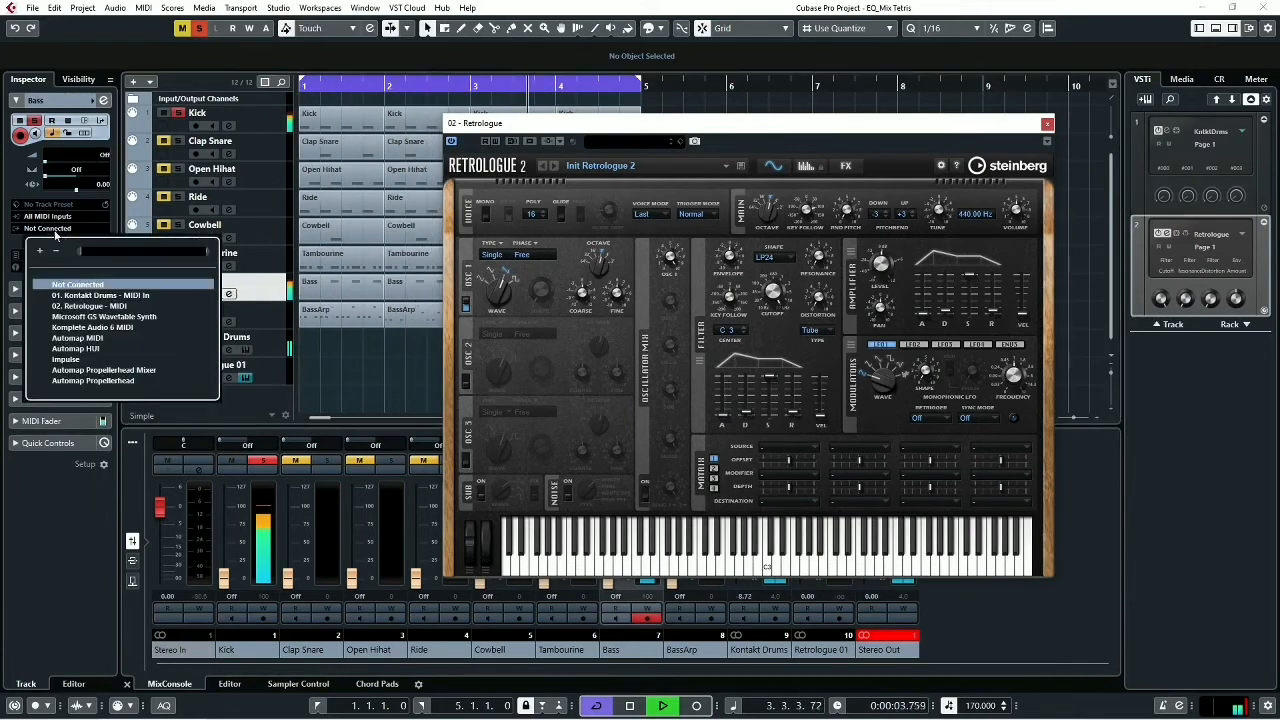
{"action": "left_click", "coordinate": [93, 307]}
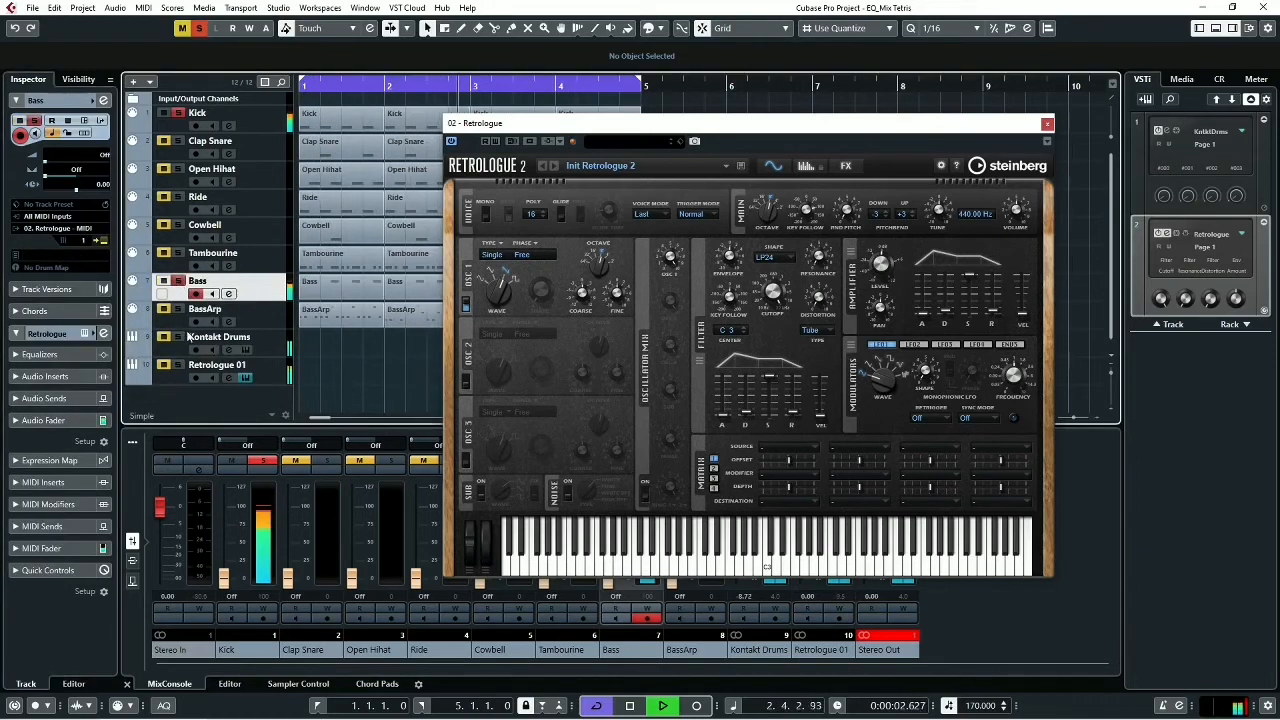
{"action": "key", "text": "space"}
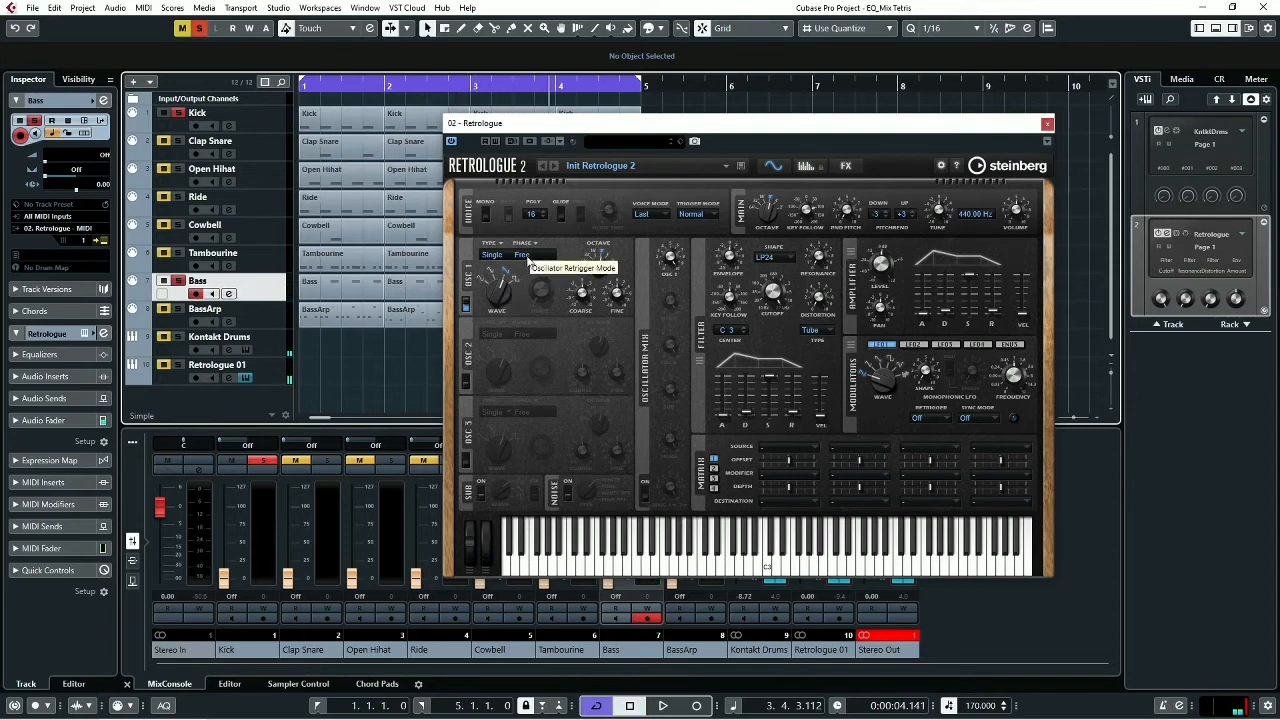
{"action": "left_click", "coordinate": [522, 258]}
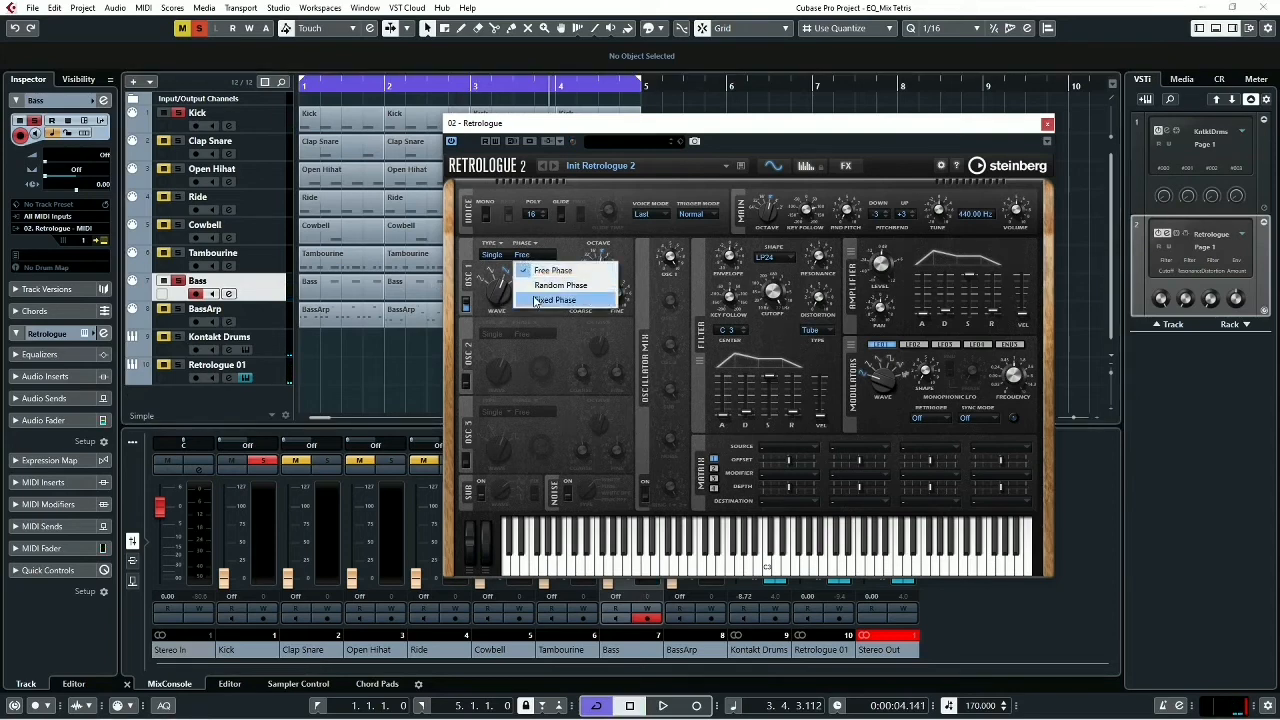
{"action": "left_click", "coordinate": [535, 301]}
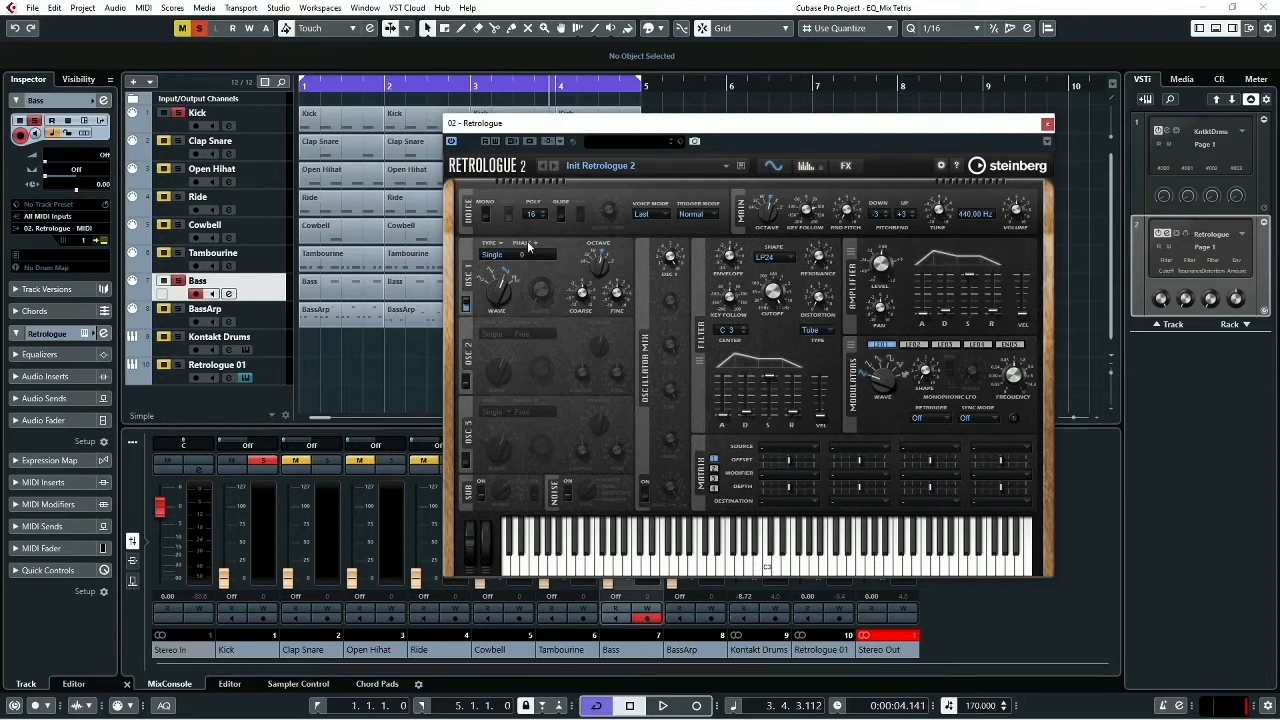
{"action": "left_click", "coordinate": [532, 245]}
{"action": "left_click", "coordinate": [553, 258]}
- Turn on Retrologue's sub oscillator and set oscillator 1's octave to 16 while auditioning the bass
{"action": "left_click", "coordinate": [481, 493]}
{"action": "key", "text": "space"}
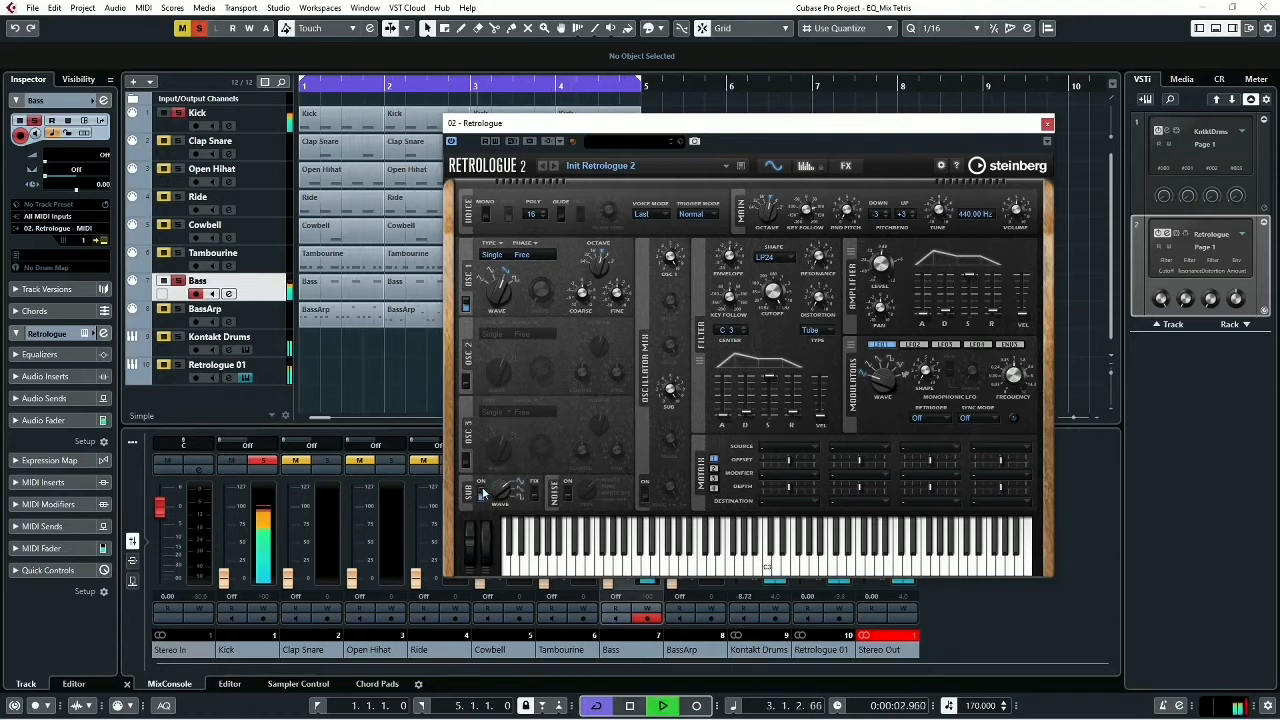
{"action": "key", "text": "space"}
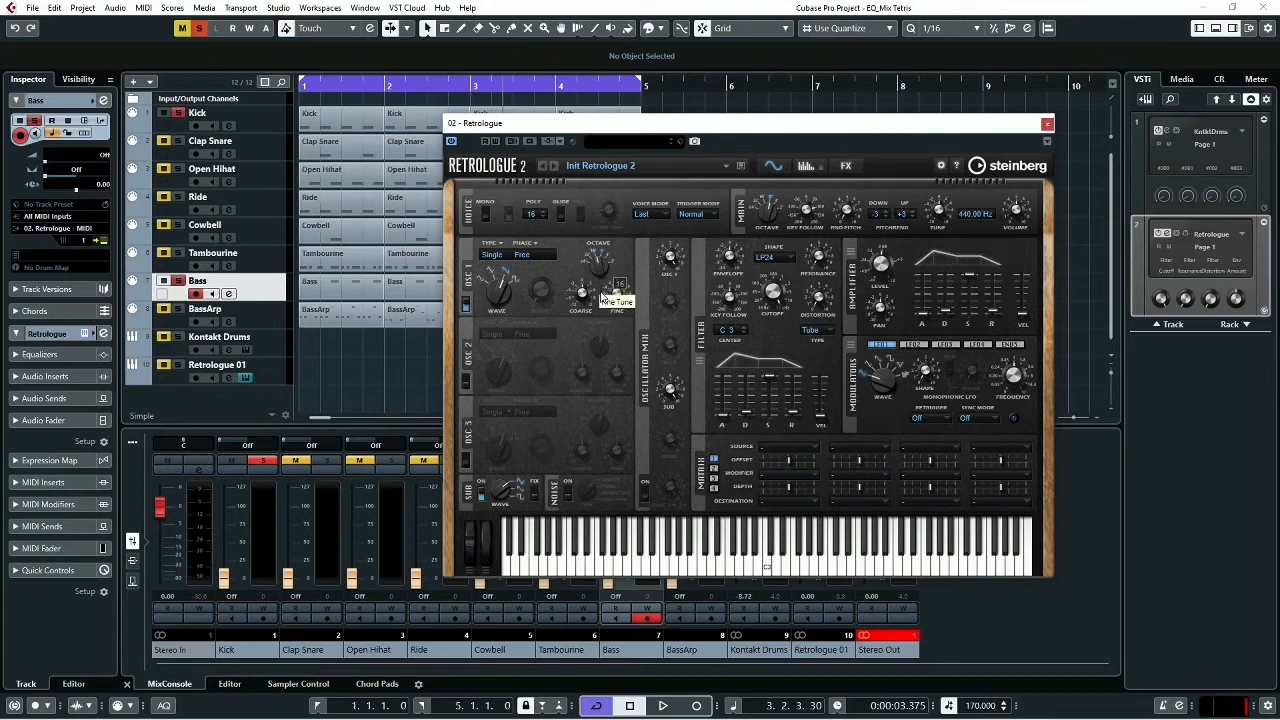
- Switch oscillator 1 to a waveform with an adjustable Shape and audition the bass with the kick
{"action": "key", "text": "space"}
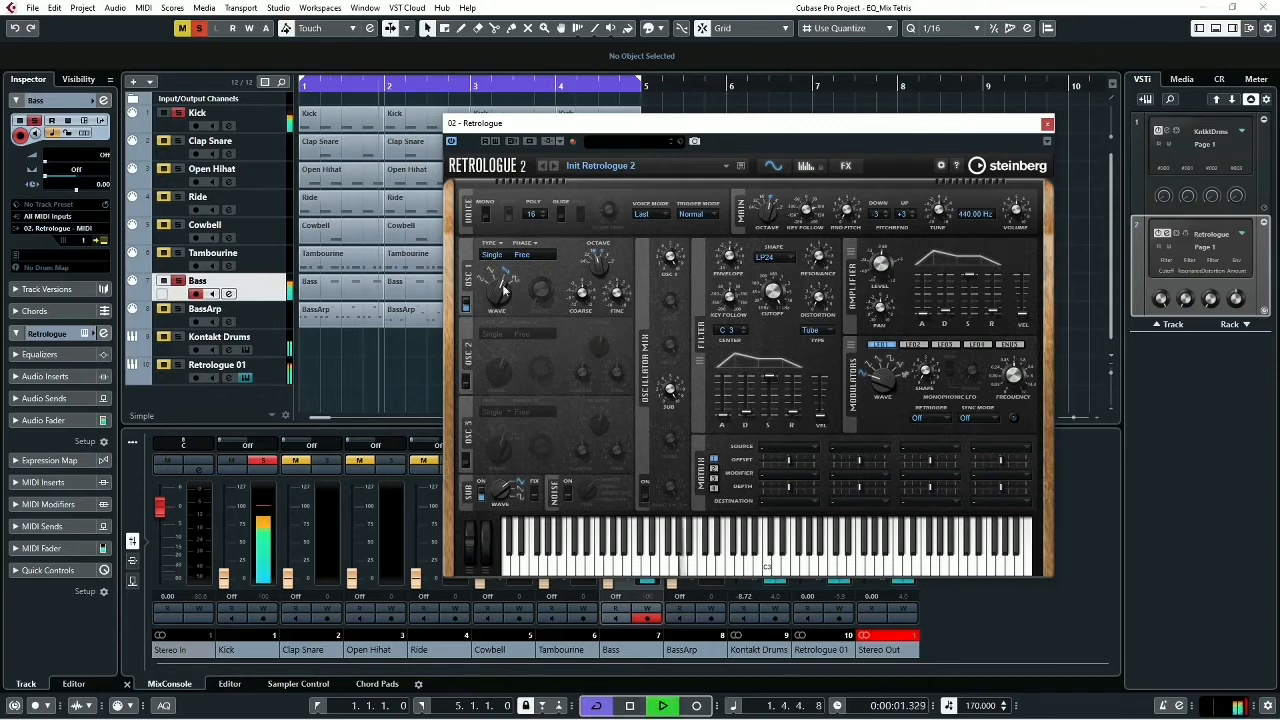
{"action": "key", "text": "space"}
{"action": "left_click_drag", "start_coordinate": [503, 290], "coordinate": [507, 265]}
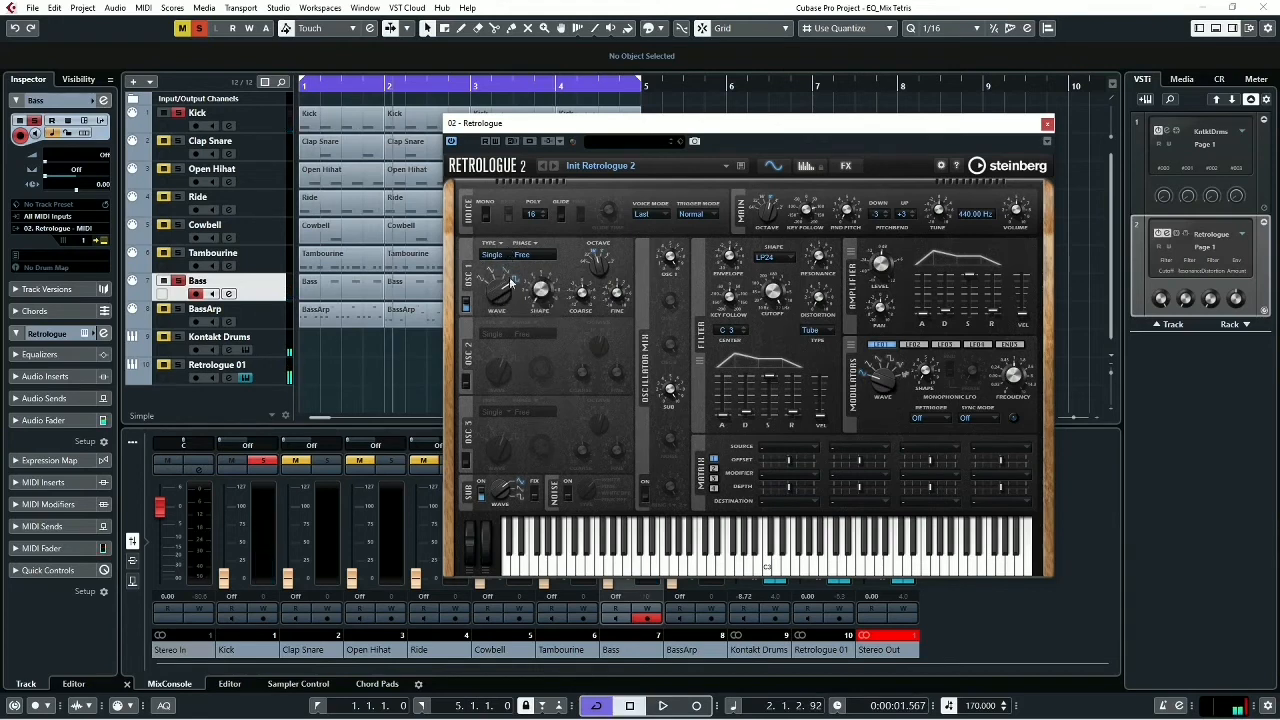
{"action": "key", "text": "space"}
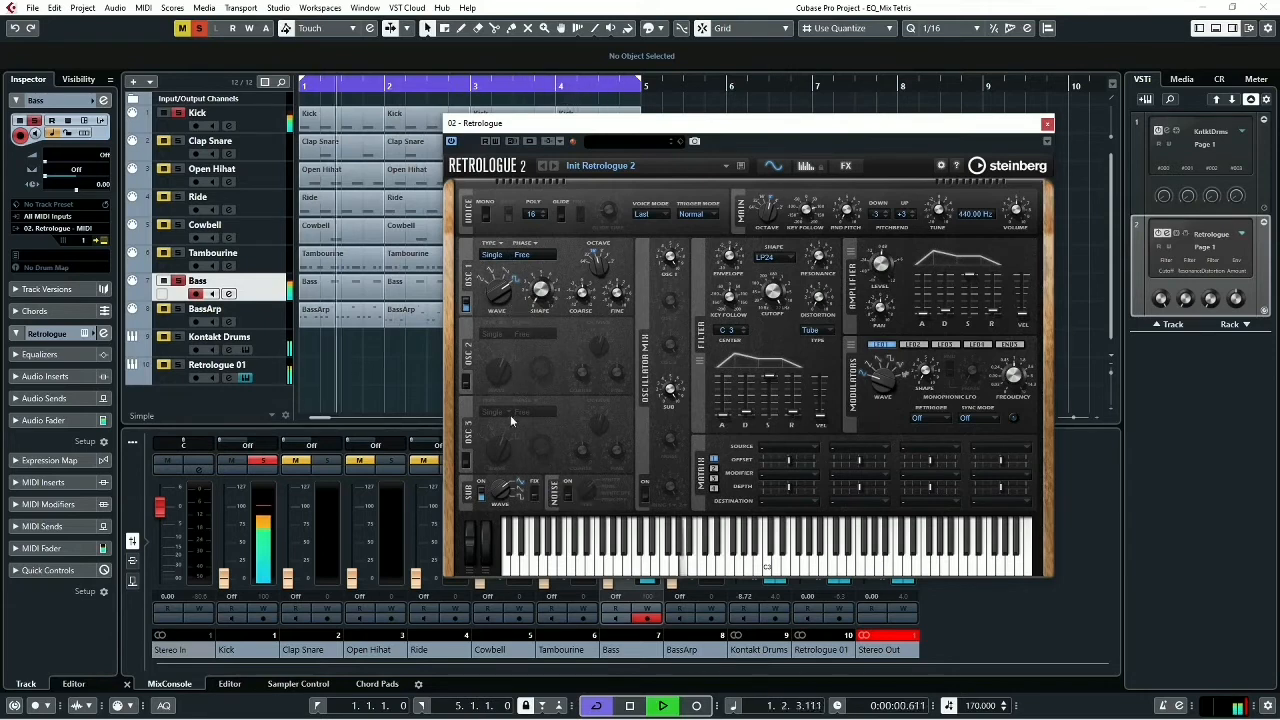
{"action": "key", "text": "space"}
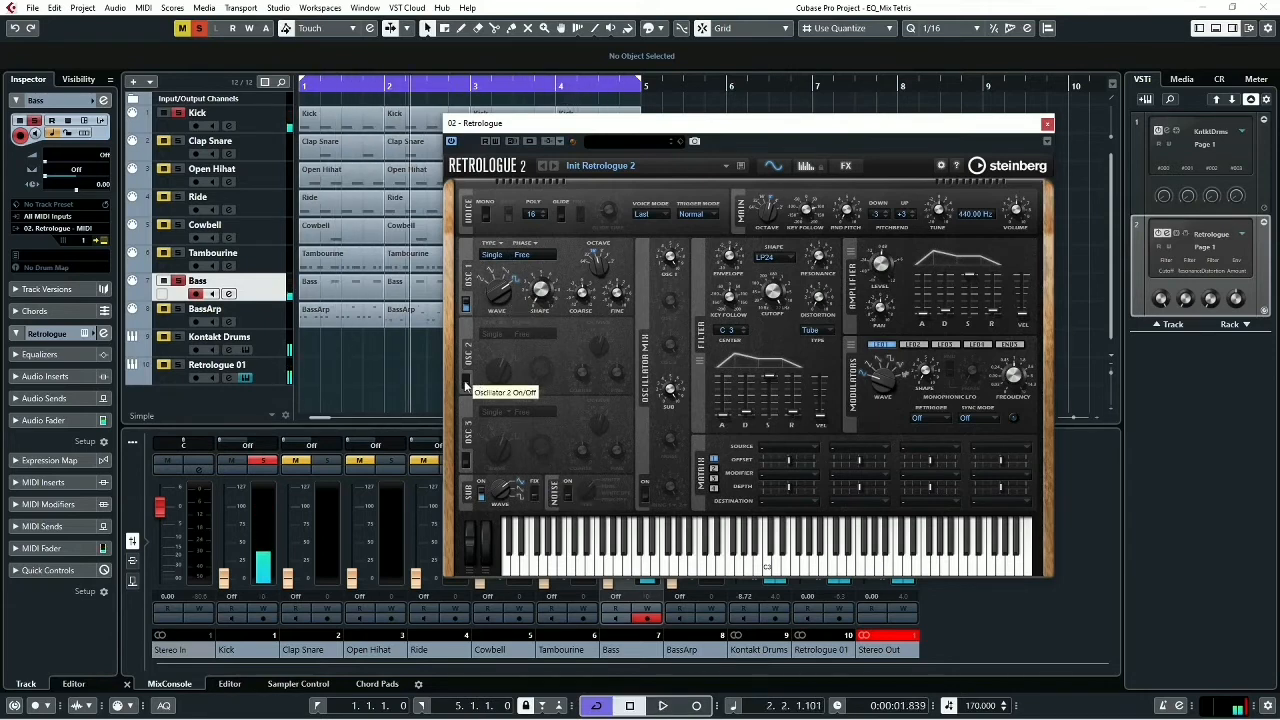
- Turn on oscillator 2 and adjust its octave while the kick and bass play
{"action": "left_click", "coordinate": [466, 384]}
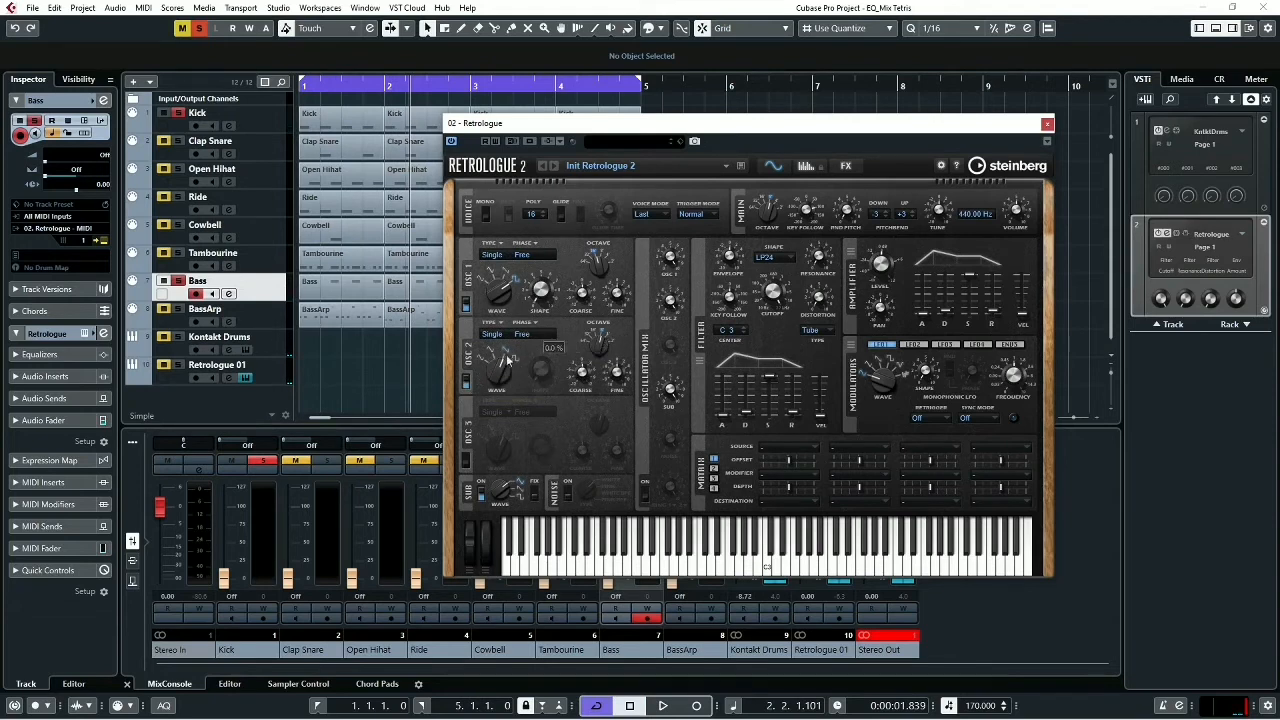
{"action": "key", "text": "space"}
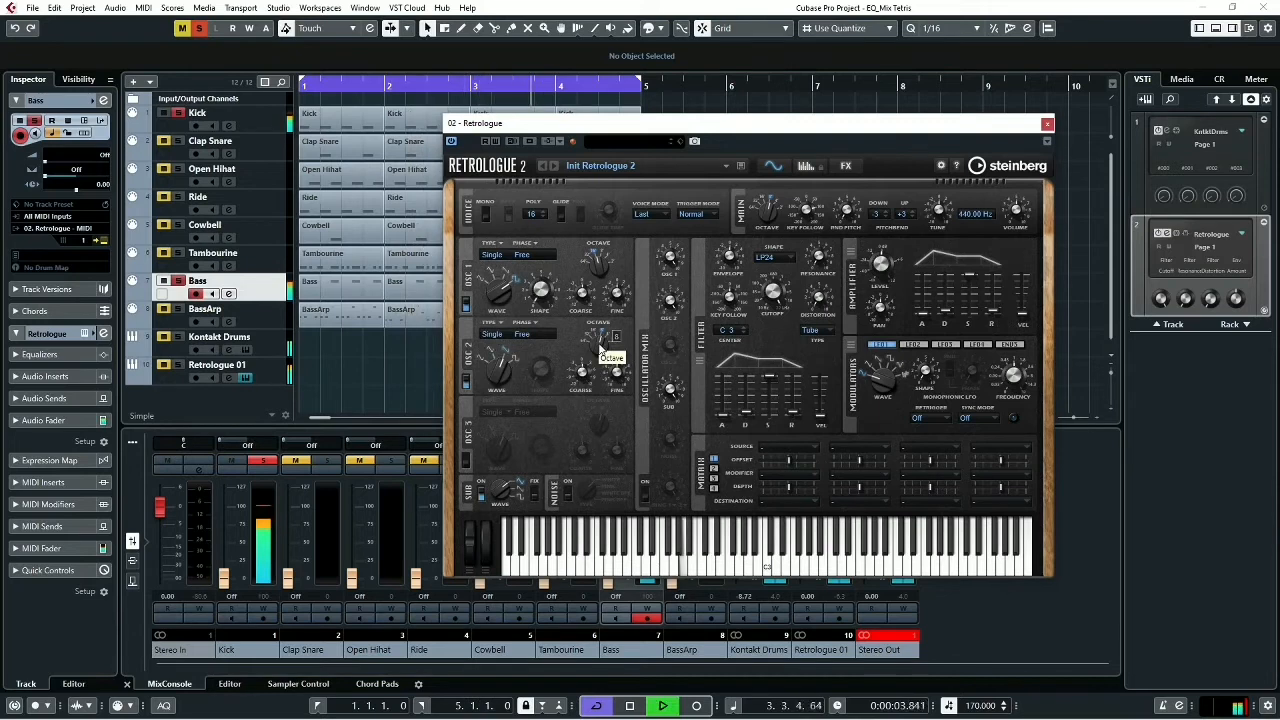
{"action": "left_click_drag", "start_coordinate": [600, 349], "coordinate": [603, 378]}
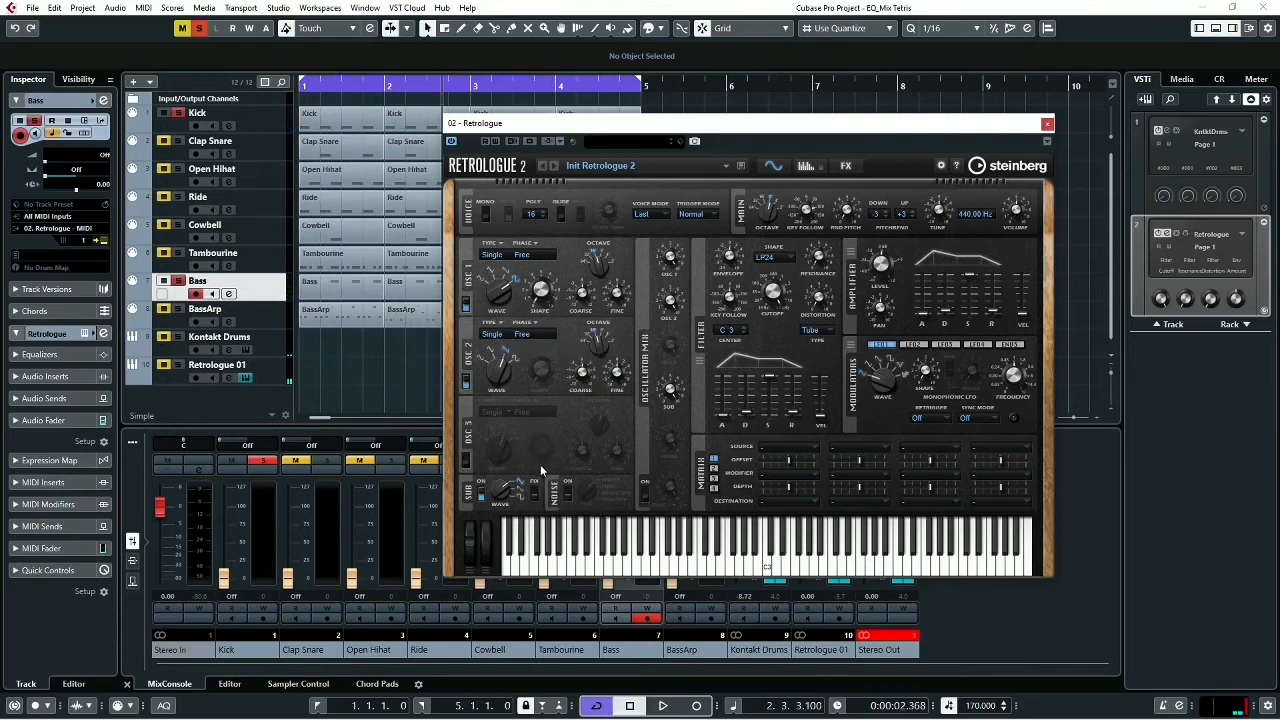
- Set oscillators 1 and 2 to Fixed Phase with the sub oscillator's Fix option on, and audition the bass
{"action": "left_click", "coordinate": [521, 334]}
{"action": "left_click", "coordinate": [530, 379]}
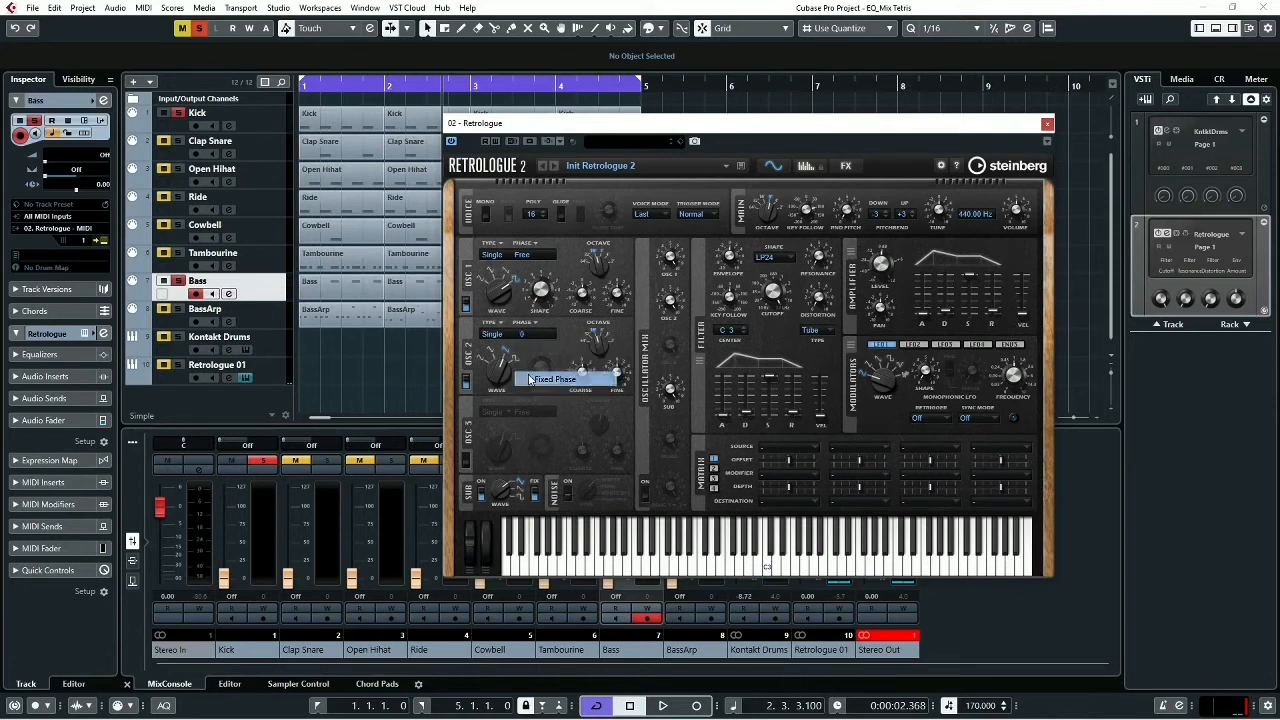
{"action": "left_click", "coordinate": [523, 258]}
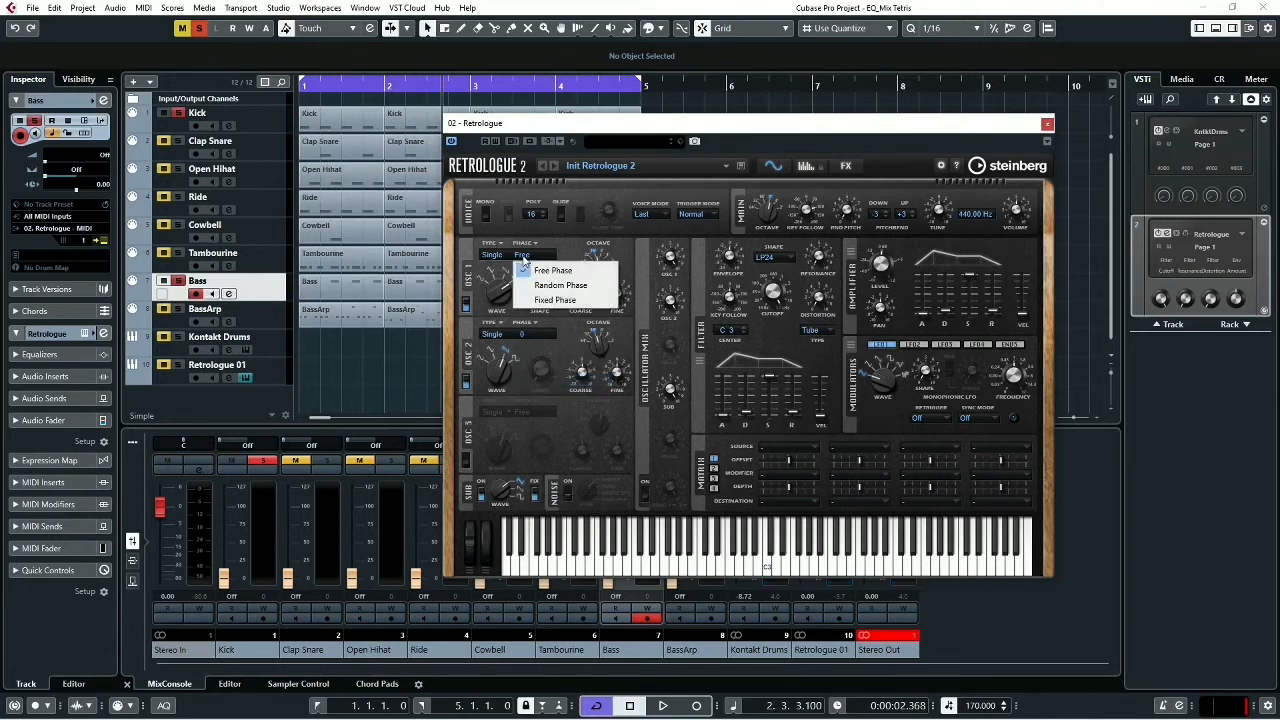
{"action": "left_click", "coordinate": [531, 302]}
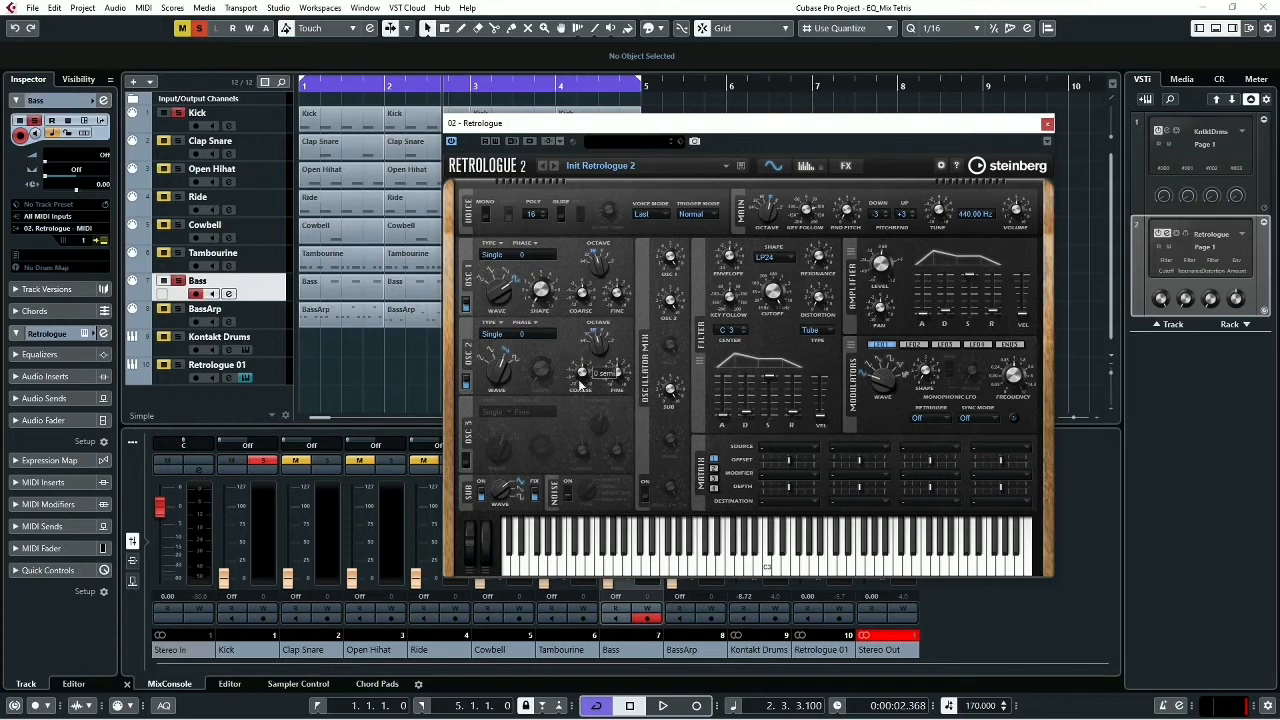
{"action": "key", "text": "space"}
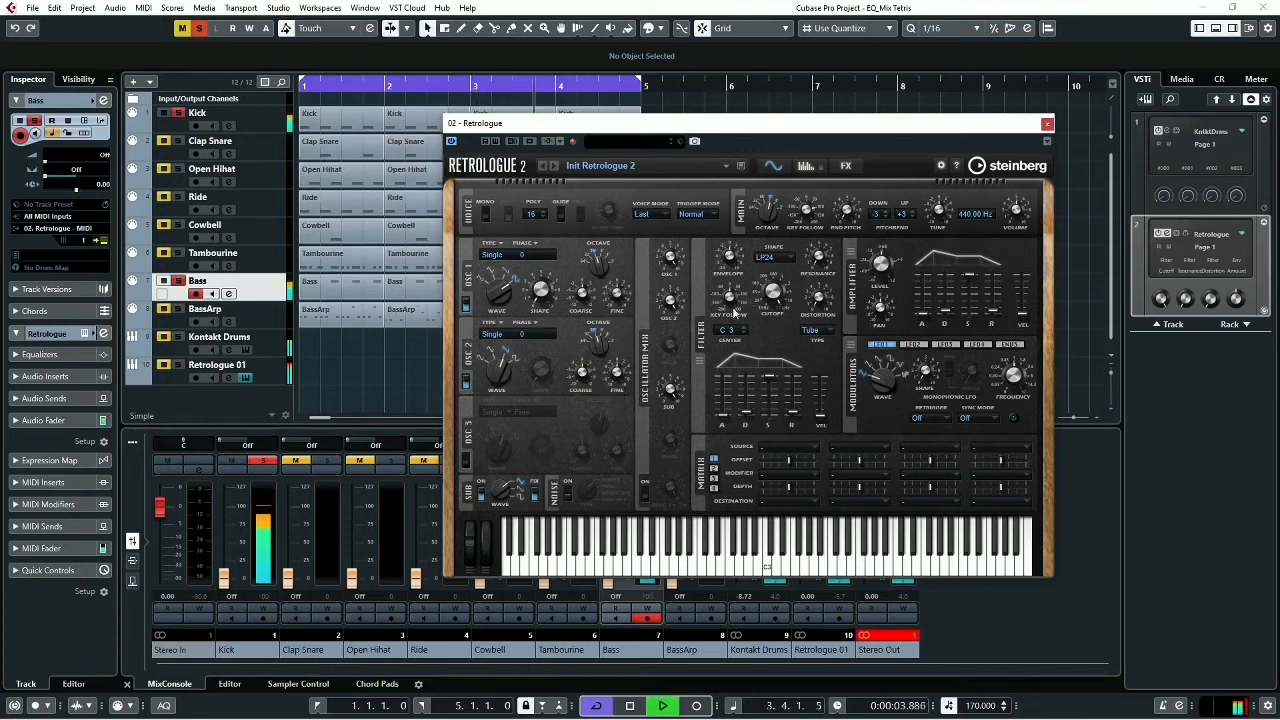
{"action": "key", "text": "space"}
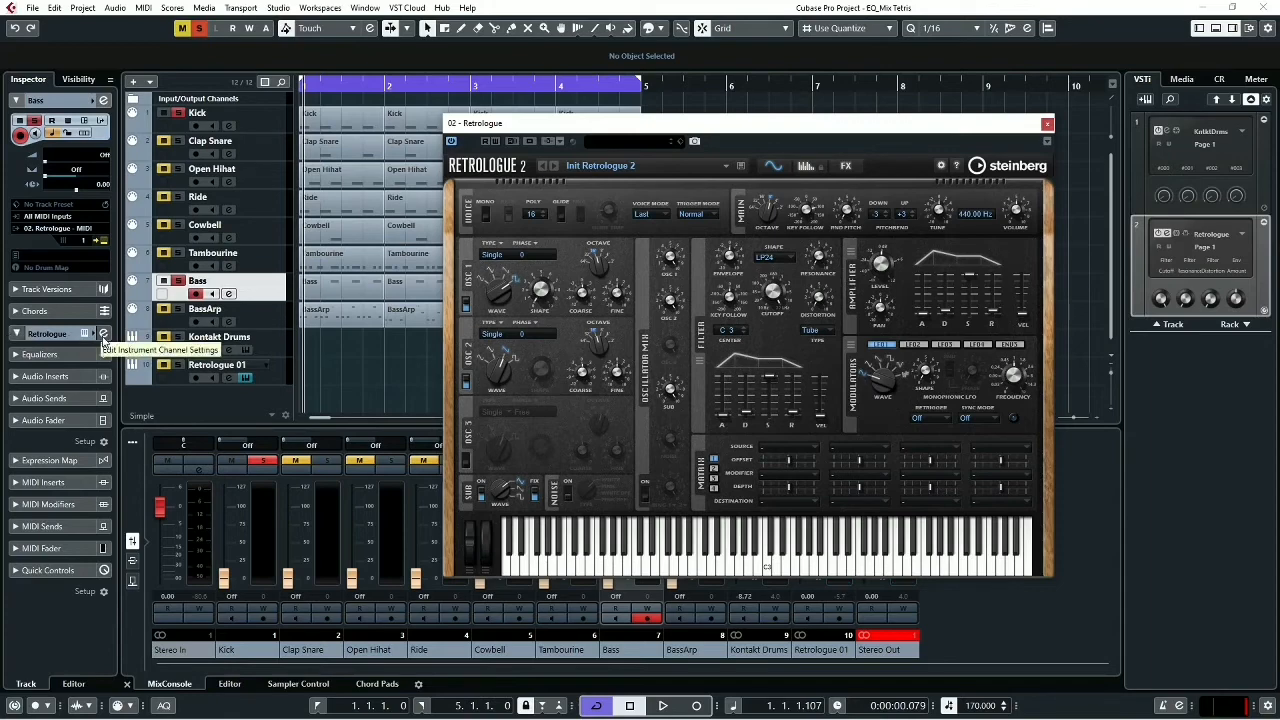
- Lower the Retrologue 01 channel's volume to -5.53 dB in its channel settings while the kick and bass play
{"action": "left_click", "coordinate": [102, 336]}
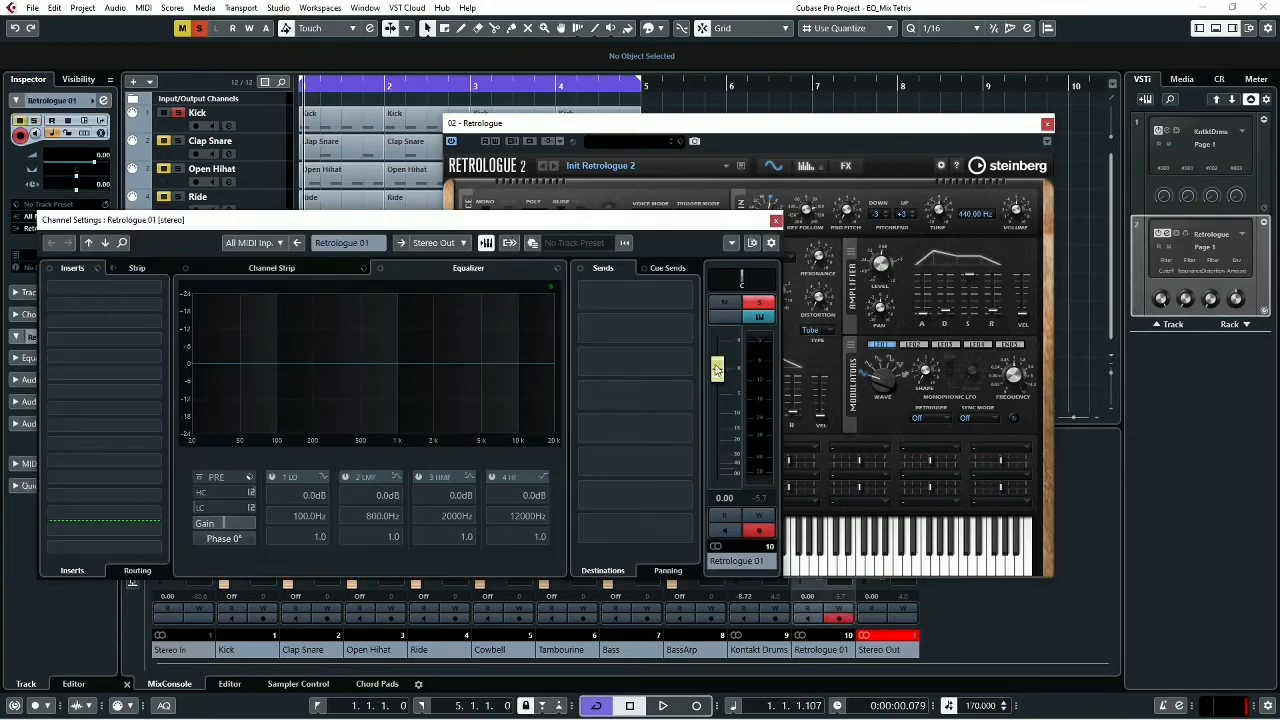
{"action": "key", "text": "space"}
{"action": "left_click_drag", "start_coordinate": [717, 368], "coordinate": [716, 399]}
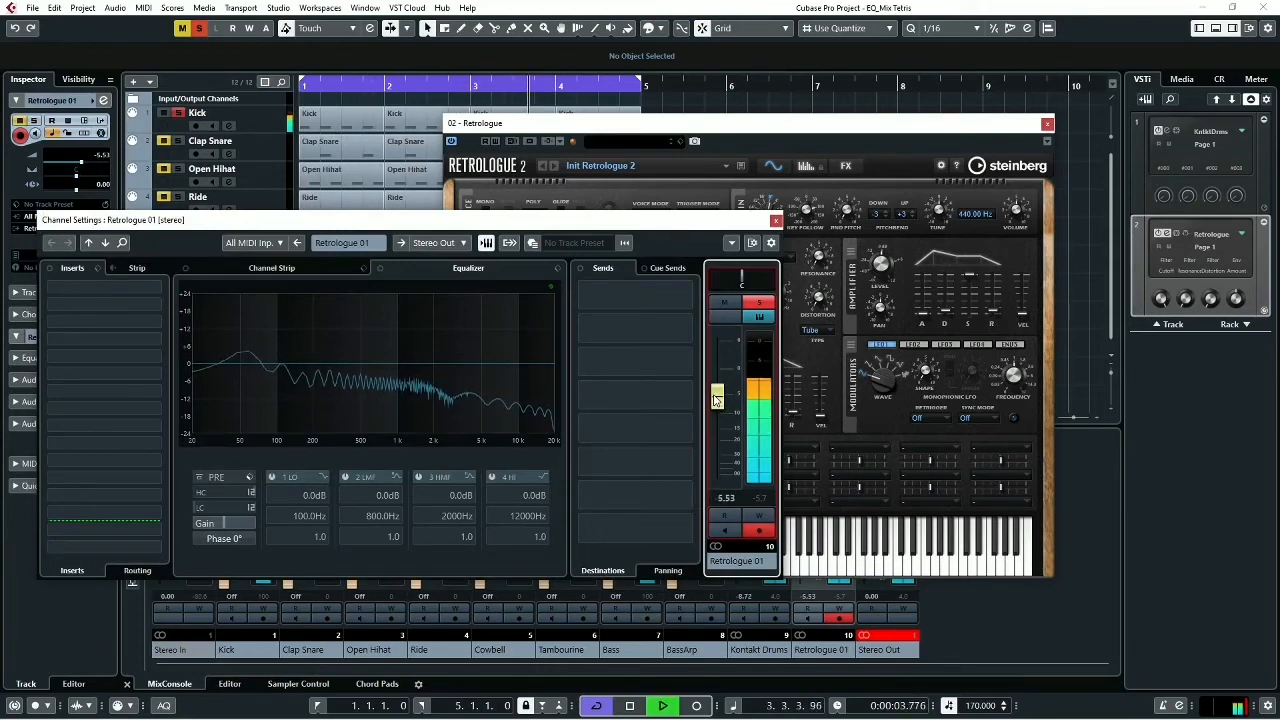
{"action": "left_click", "coordinate": [776, 220]}
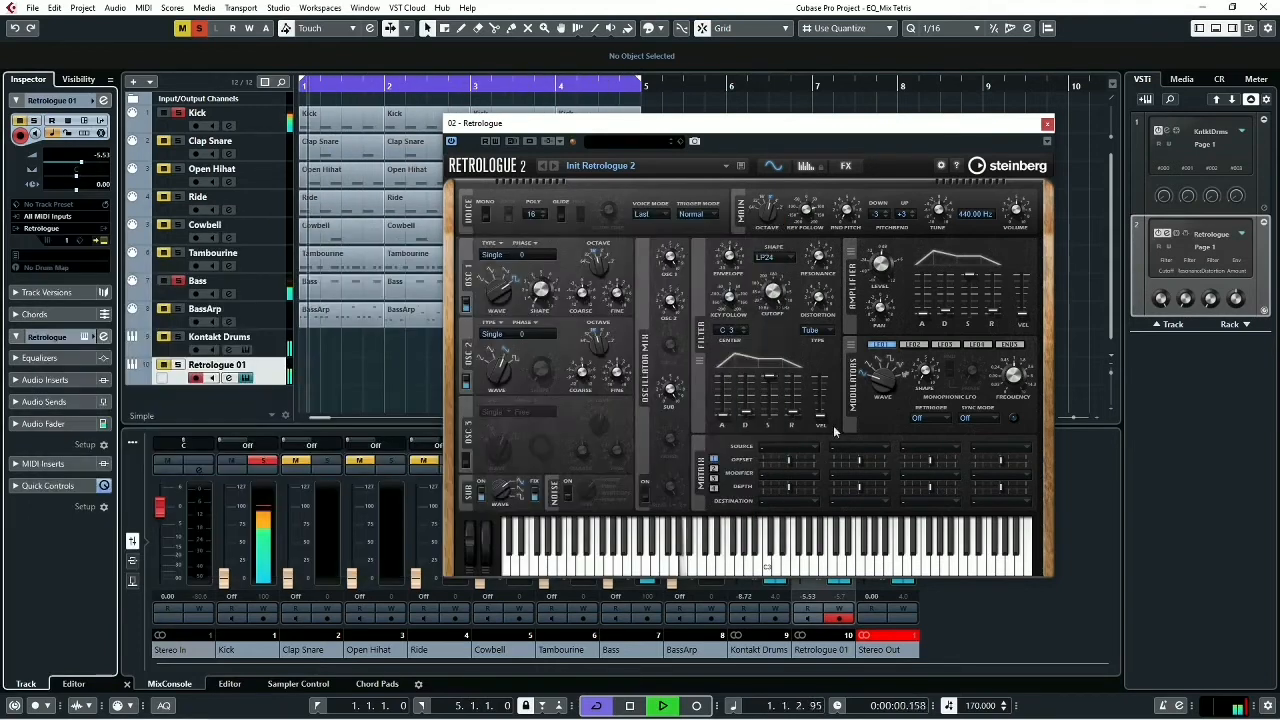
{"action": "key", "text": "space"}
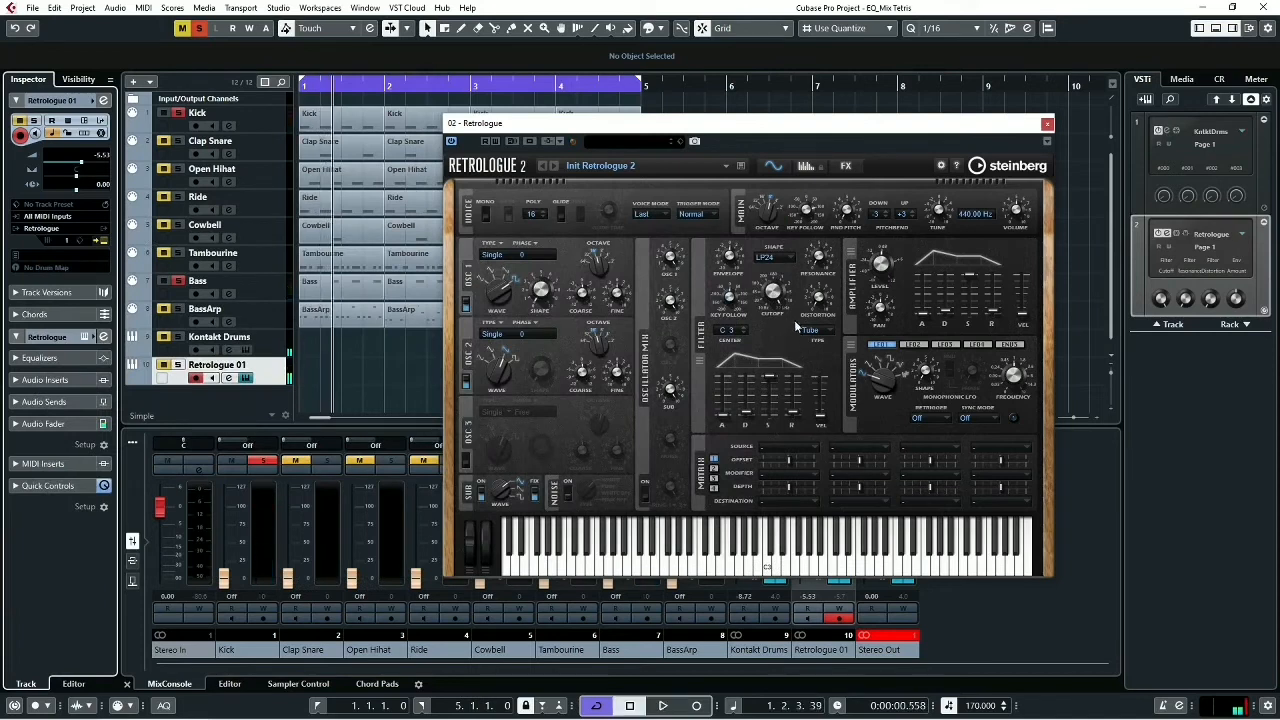
- Lower the Retrologue filter cutoff to about 4342 Hz while the kick and bass play, and close the synth window
{"action": "mouse_move", "coordinate": [778, 304]}
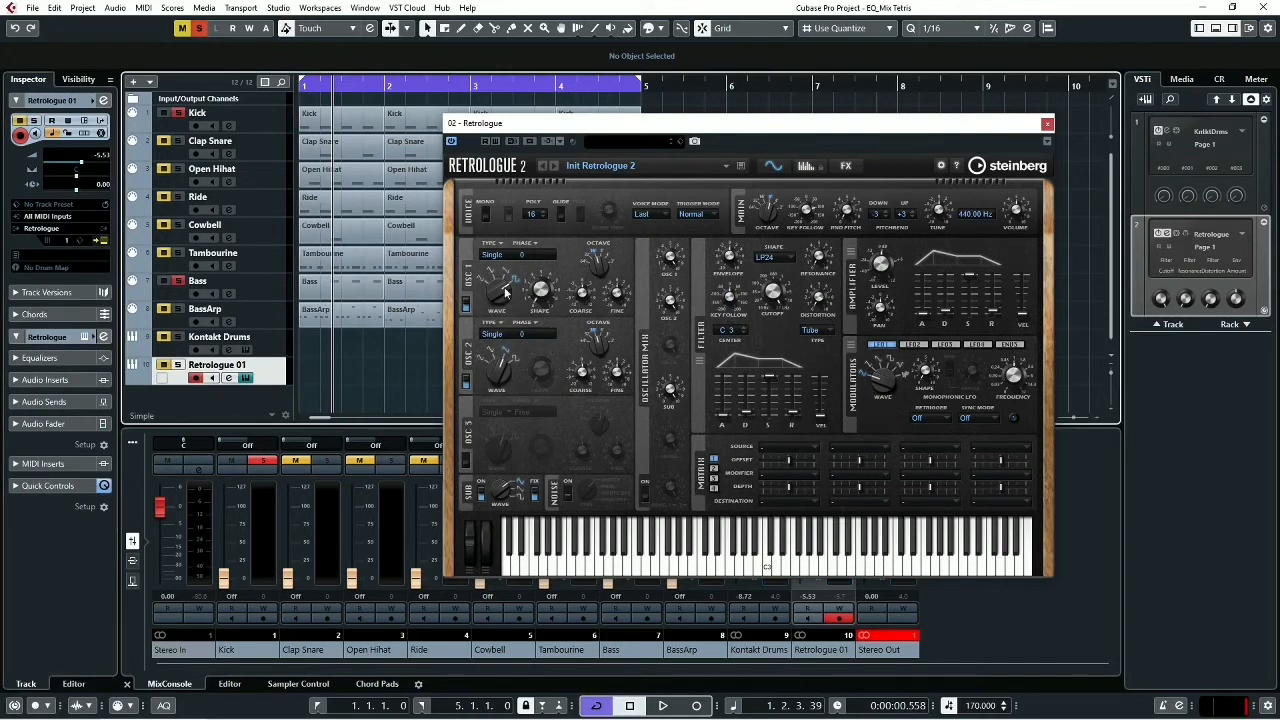
{"action": "key", "text": "space"}
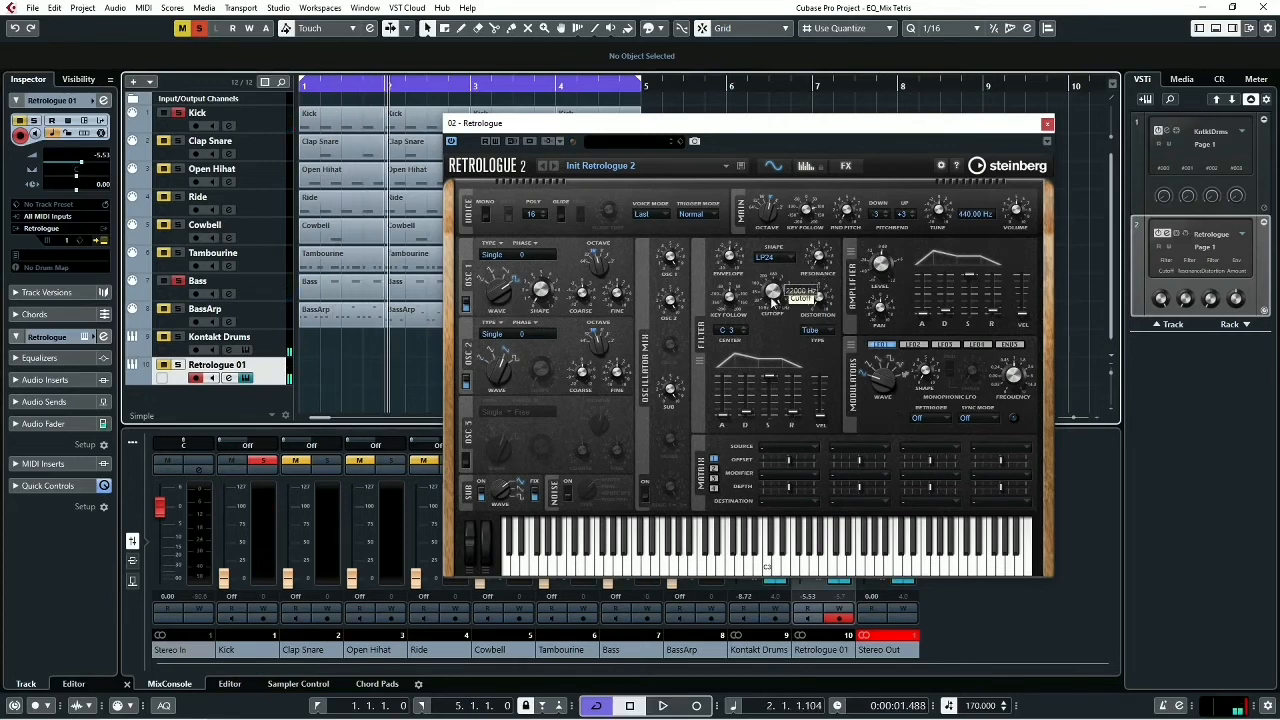
{"action": "left_click_drag", "start_coordinate": [775, 298], "coordinate": [785, 334]}
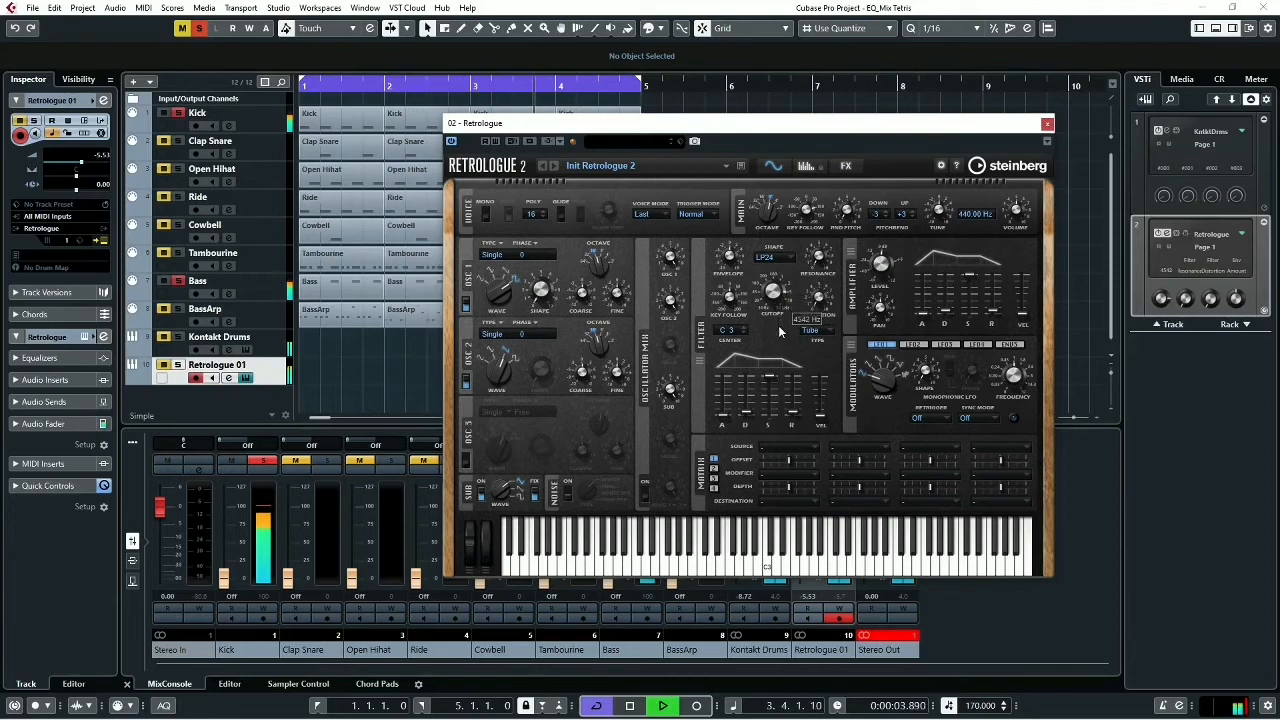
{"action": "key", "text": "space"}
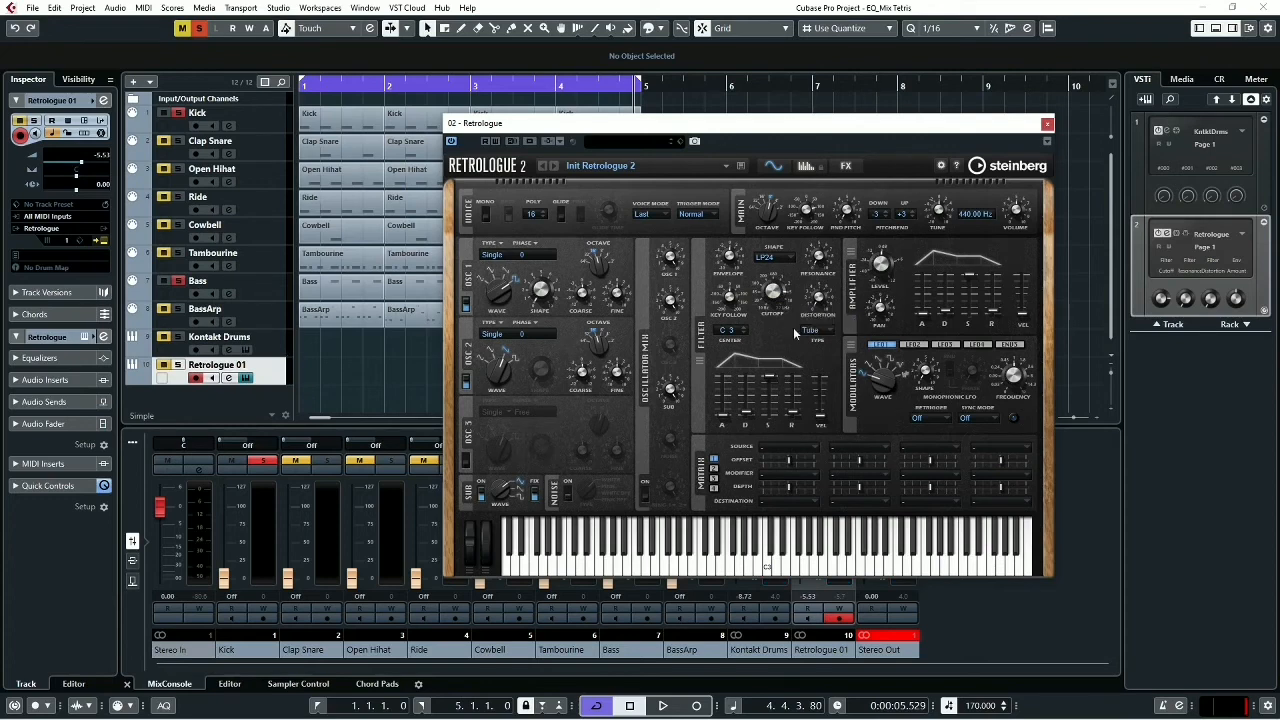
{"action": "key", "text": "space"}
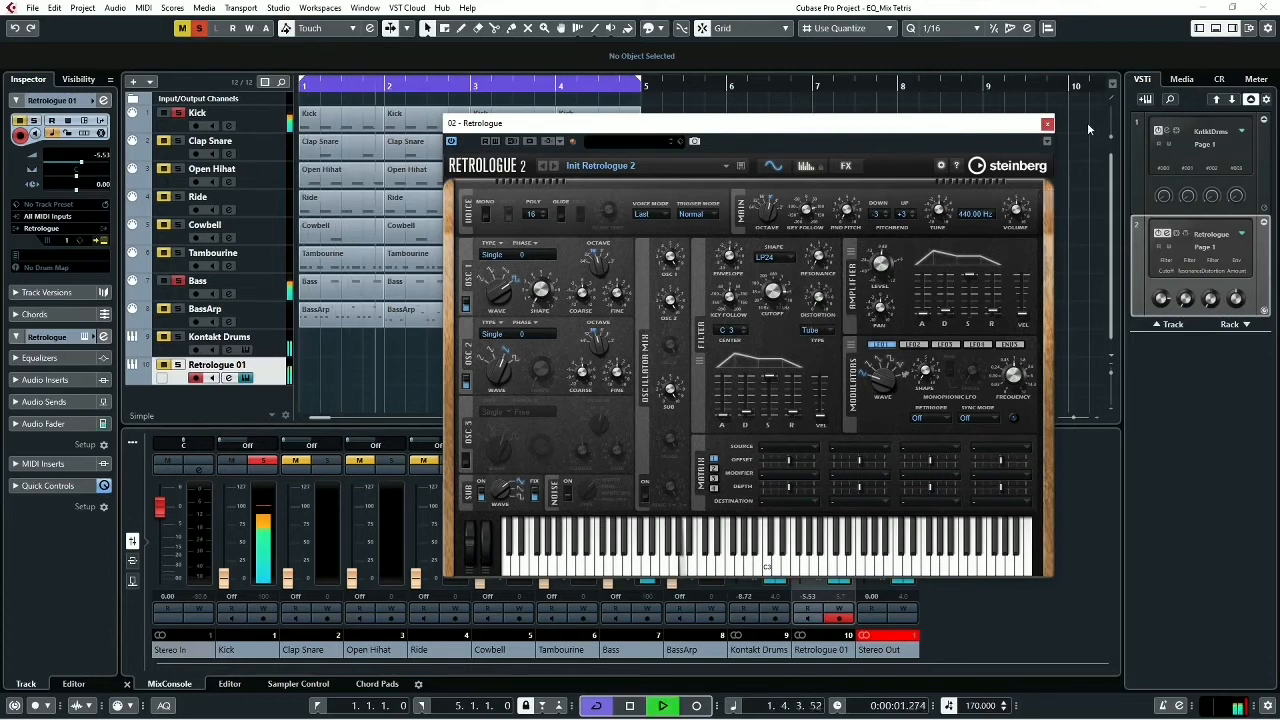
{"action": "left_click", "coordinate": [1047, 123]}
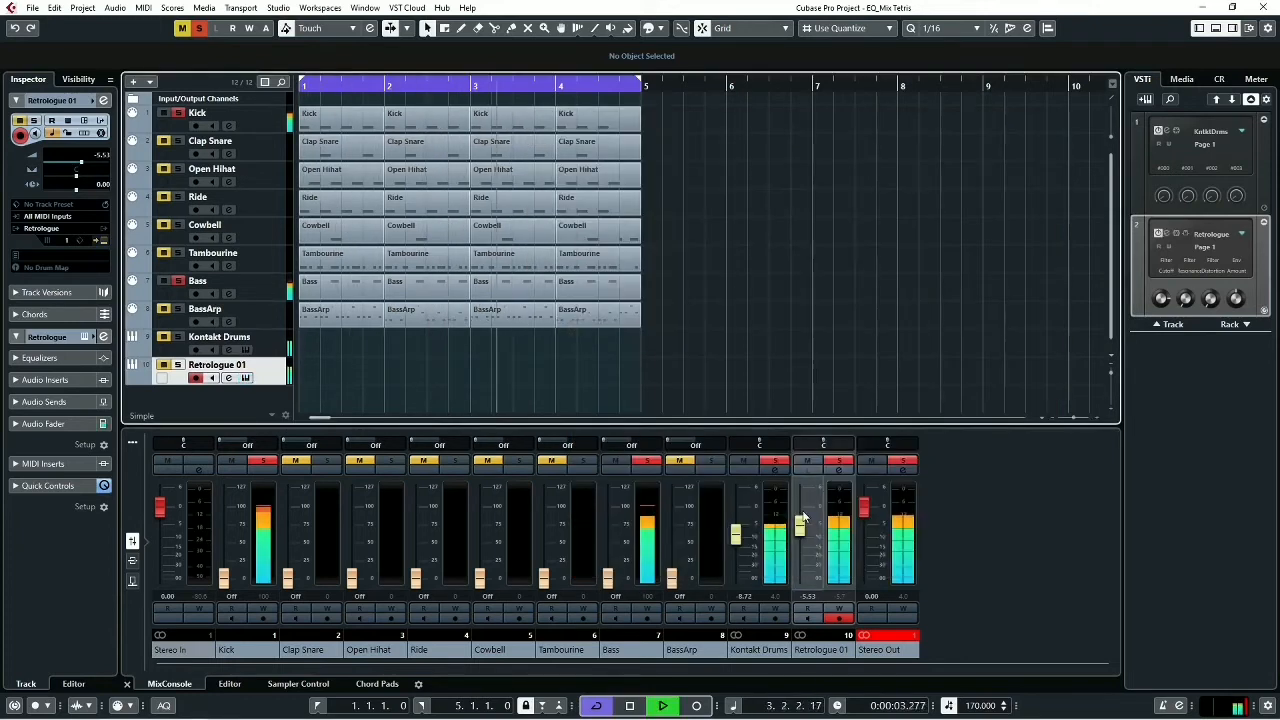
{"action": "key", "text": "space"}
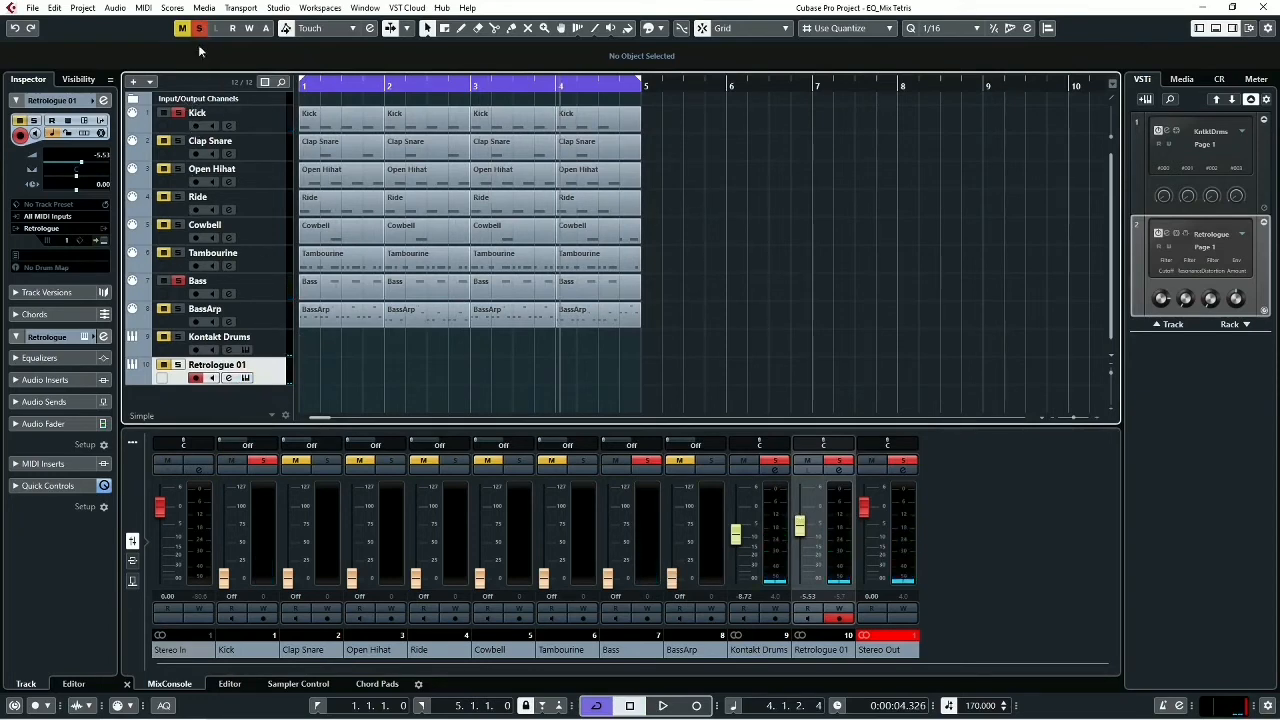
- Deactivate all track solos and play the full mix
{"action": "left_click", "coordinate": [199, 30]}
{"action": "key", "text": "space"}
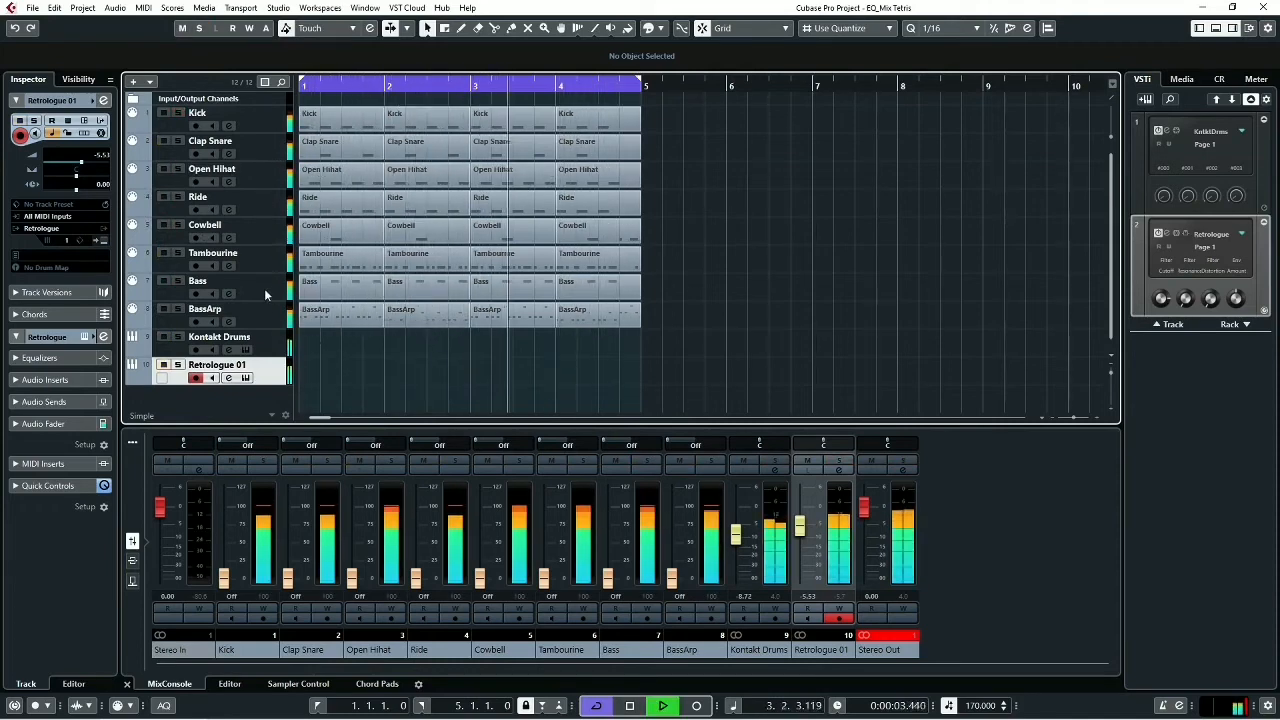
{"action": "key", "text": "space"}
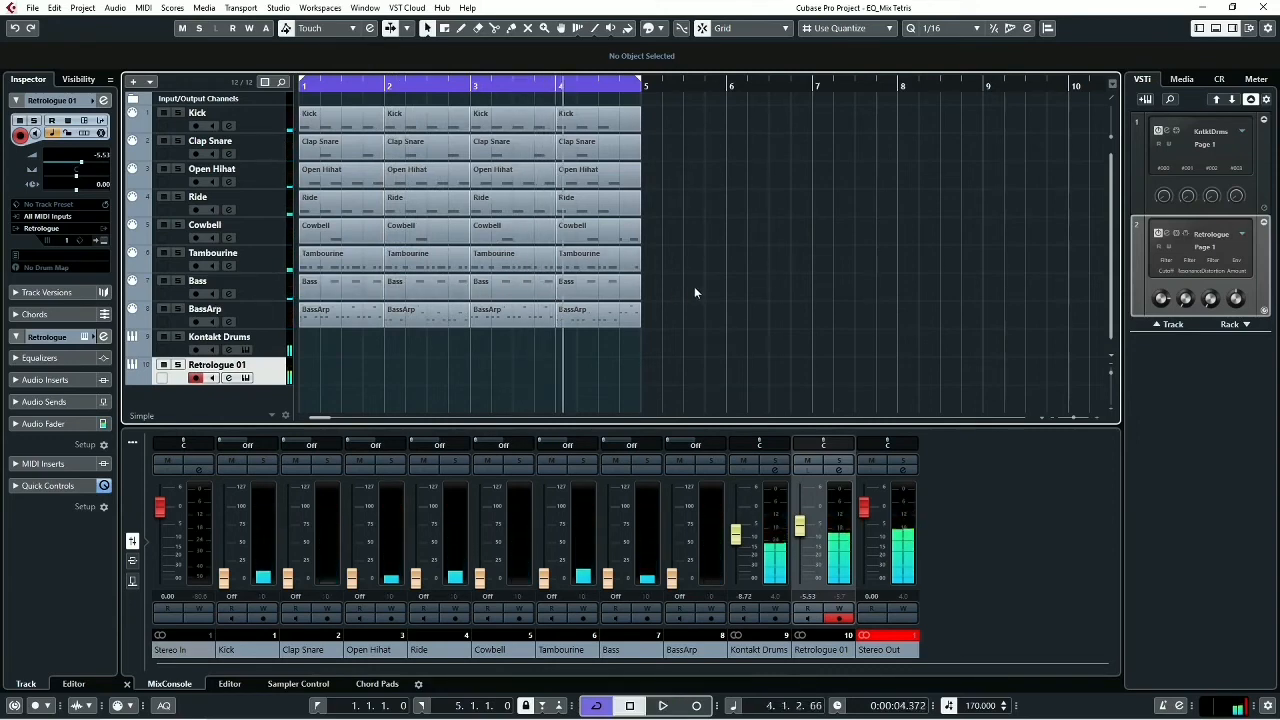
- Select all the Bass events and display their notes in the lower-zone Key Editor
{"action": "left_click_drag", "start_coordinate": [694, 286], "coordinate": [348, 297]}
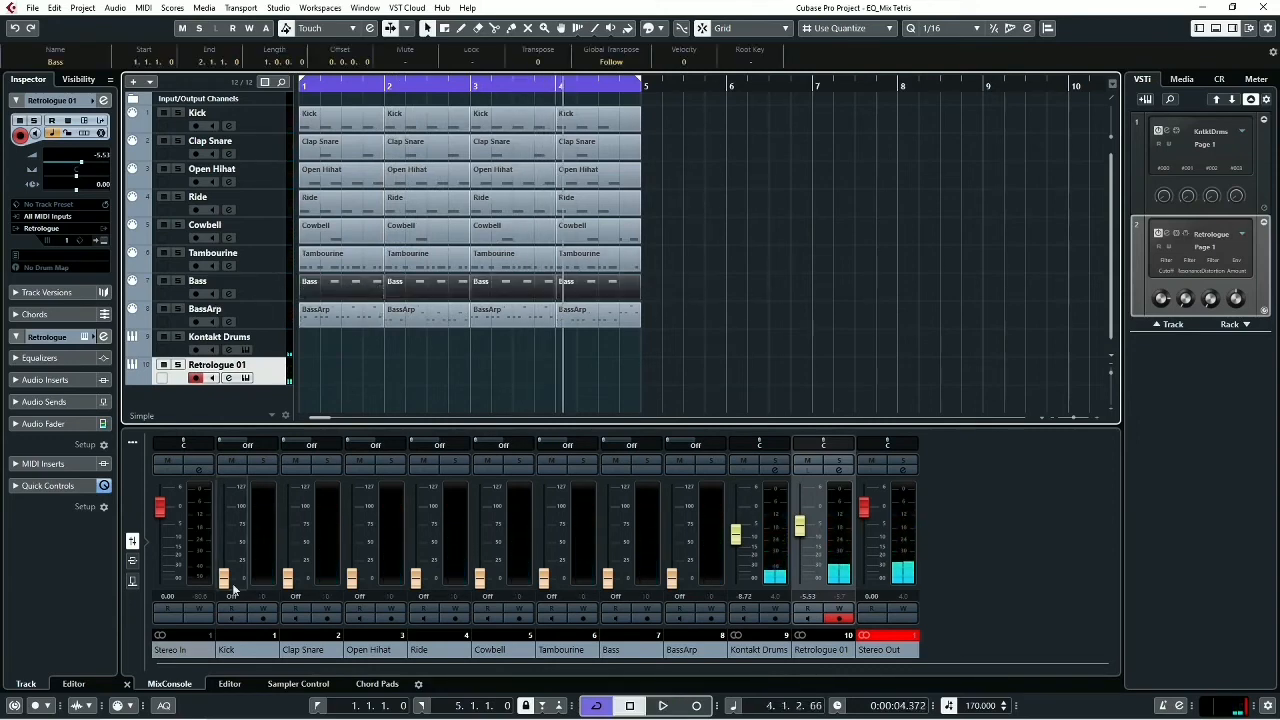
{"action": "left_click", "coordinate": [229, 684]}
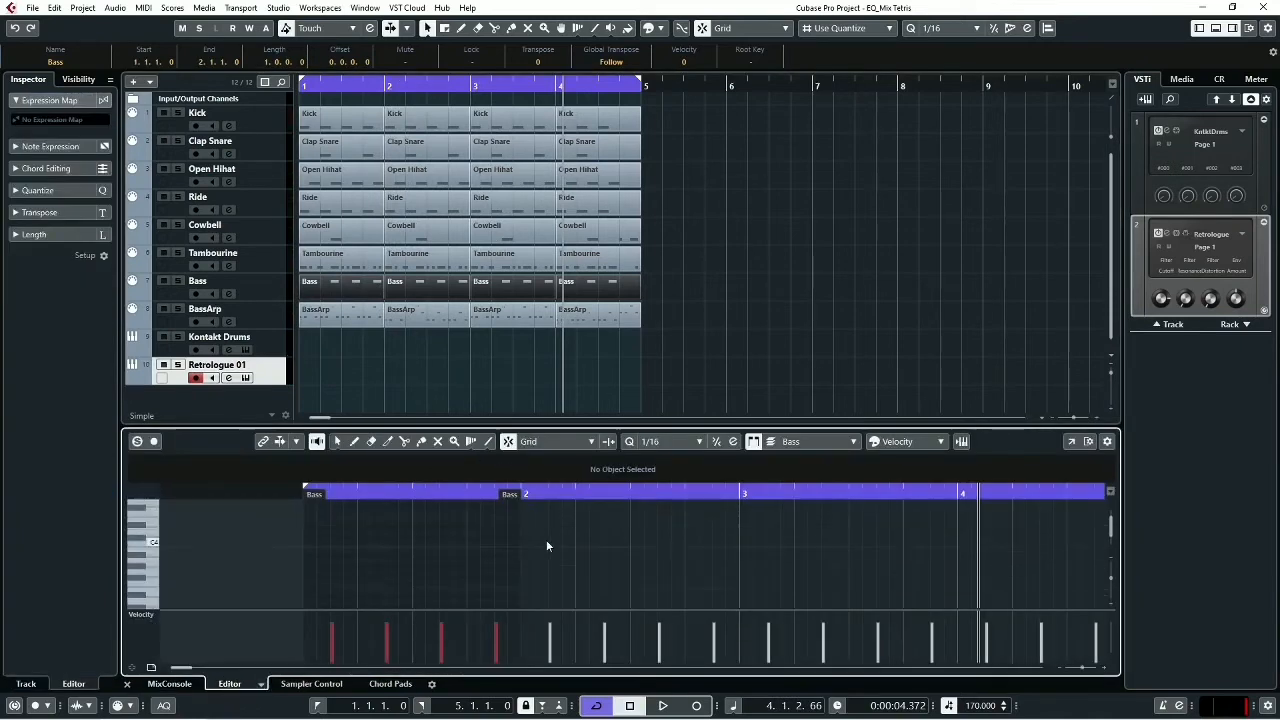
{"action": "scroll", "coordinate": [547, 545], "scroll_direction": "up", "scroll_amount": 3}
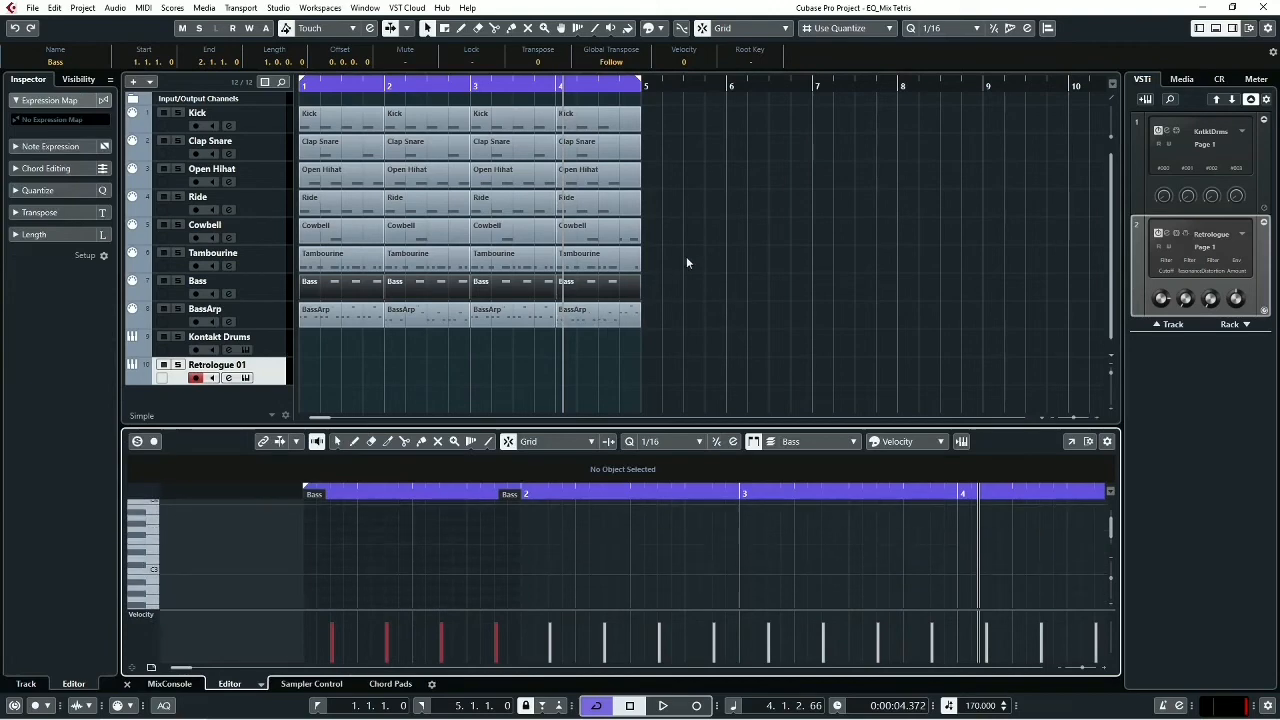
{"action": "left_click_drag", "start_coordinate": [692, 277], "coordinate": [362, 291]}
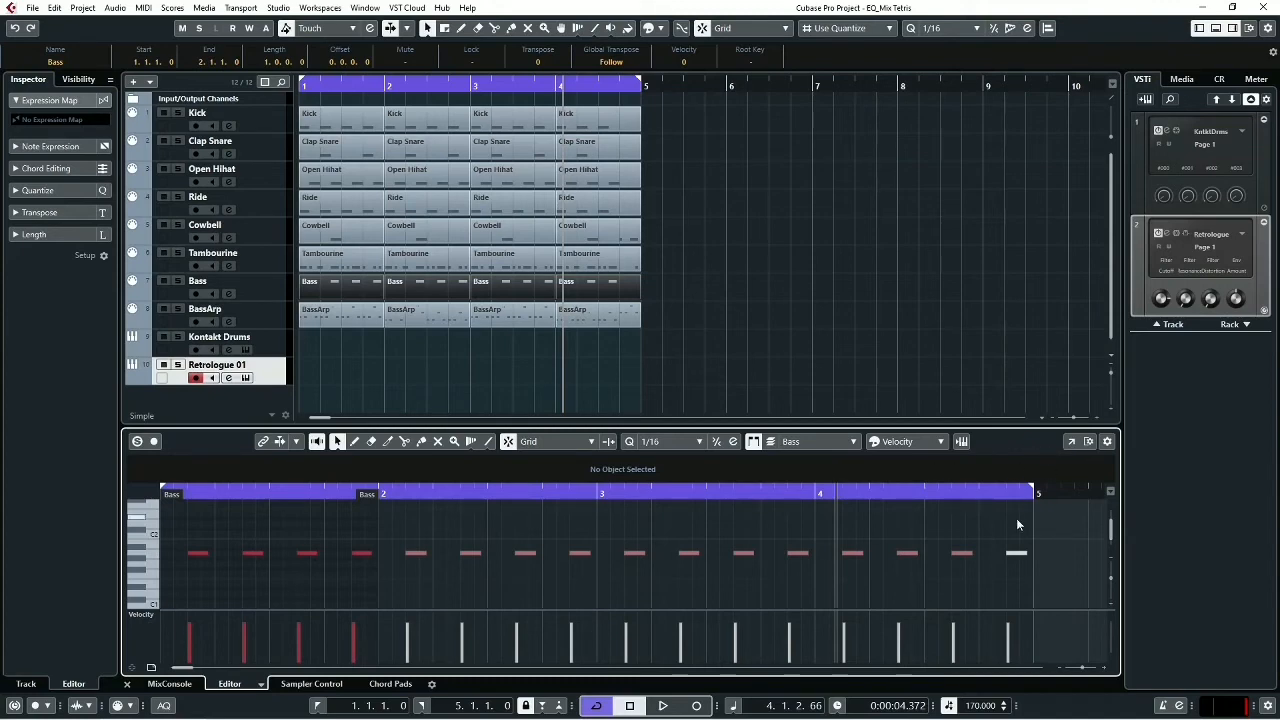
- Transpose all the Bass notes down to F1 and audition them in the full mix
{"action": "key", "text": "ctrl+a"}
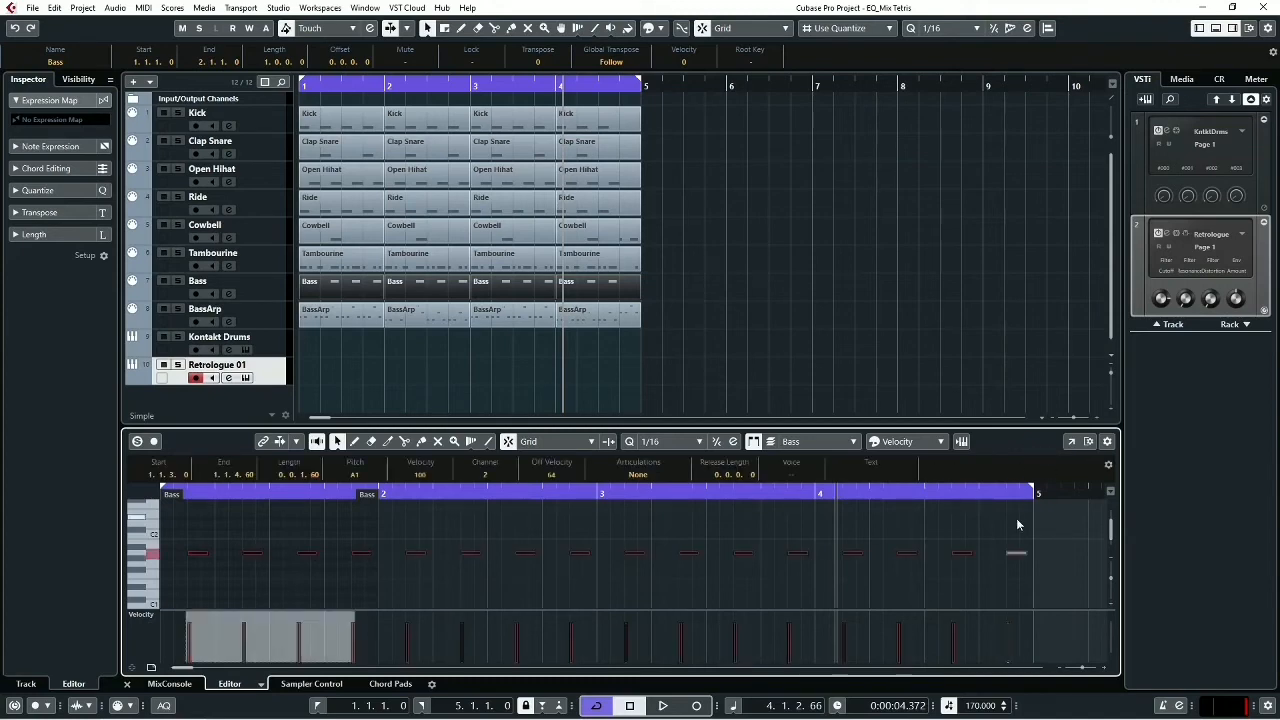
{"action": "key", "text": "Down"}
{"action": "key", "text": "Down"}
{"action": "key", "text": "Down"}
{"action": "key", "text": "Down"}
{"action": "key", "text": "space"}
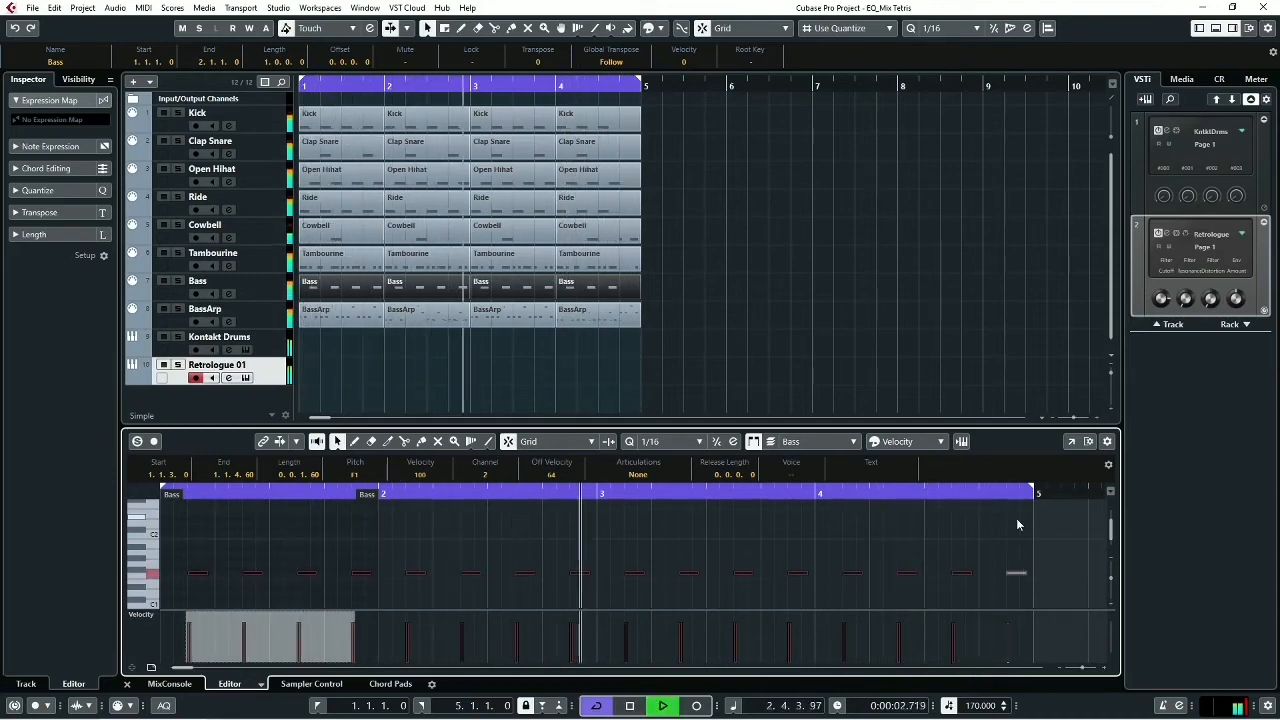
{"action": "key", "text": "space"}
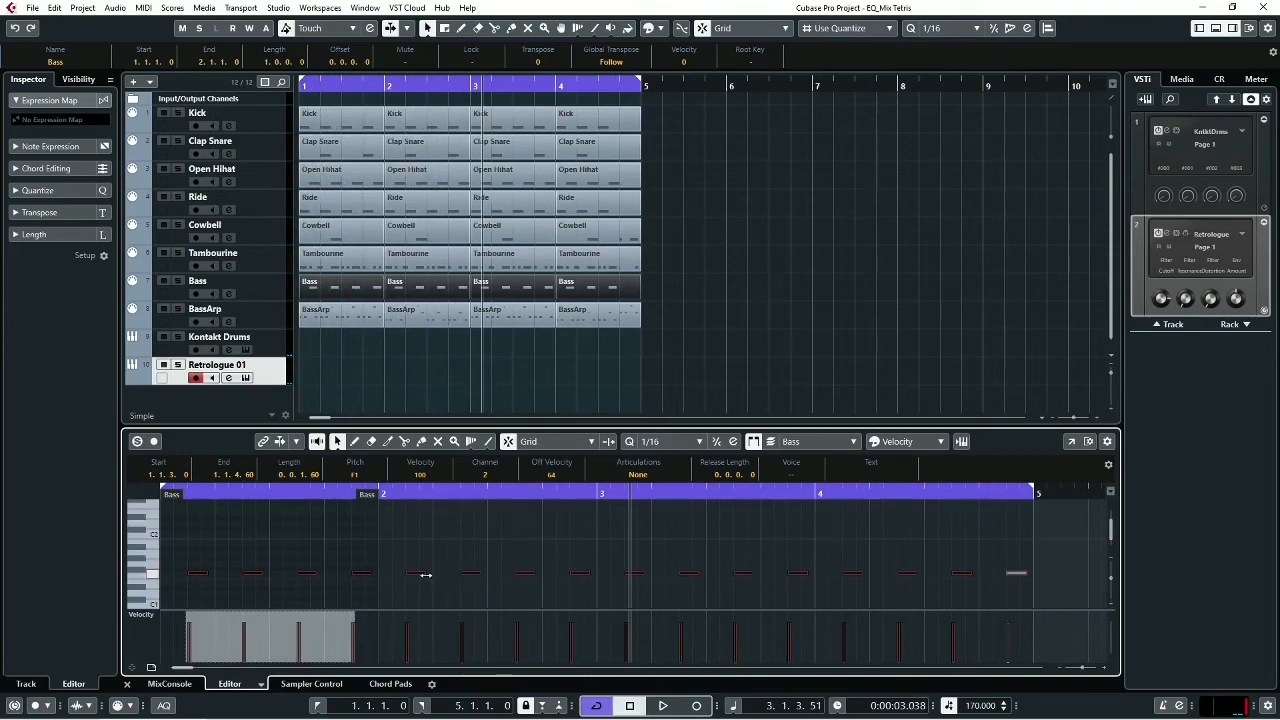
- Lengthen all the Bass notes to 0.0.2.0 and transpose them up to A1 while the mix plays
{"action": "left_click_drag", "start_coordinate": [426, 574], "coordinate": [430, 576]}
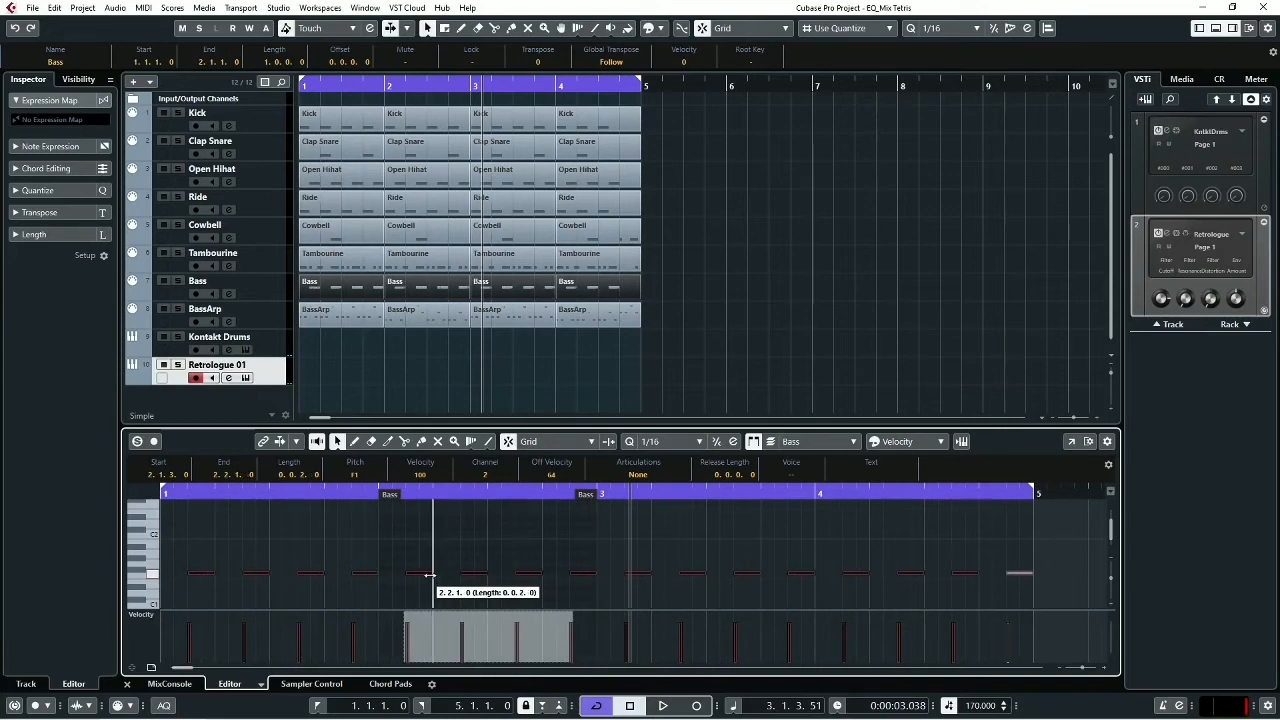
{"action": "key", "text": "space"}
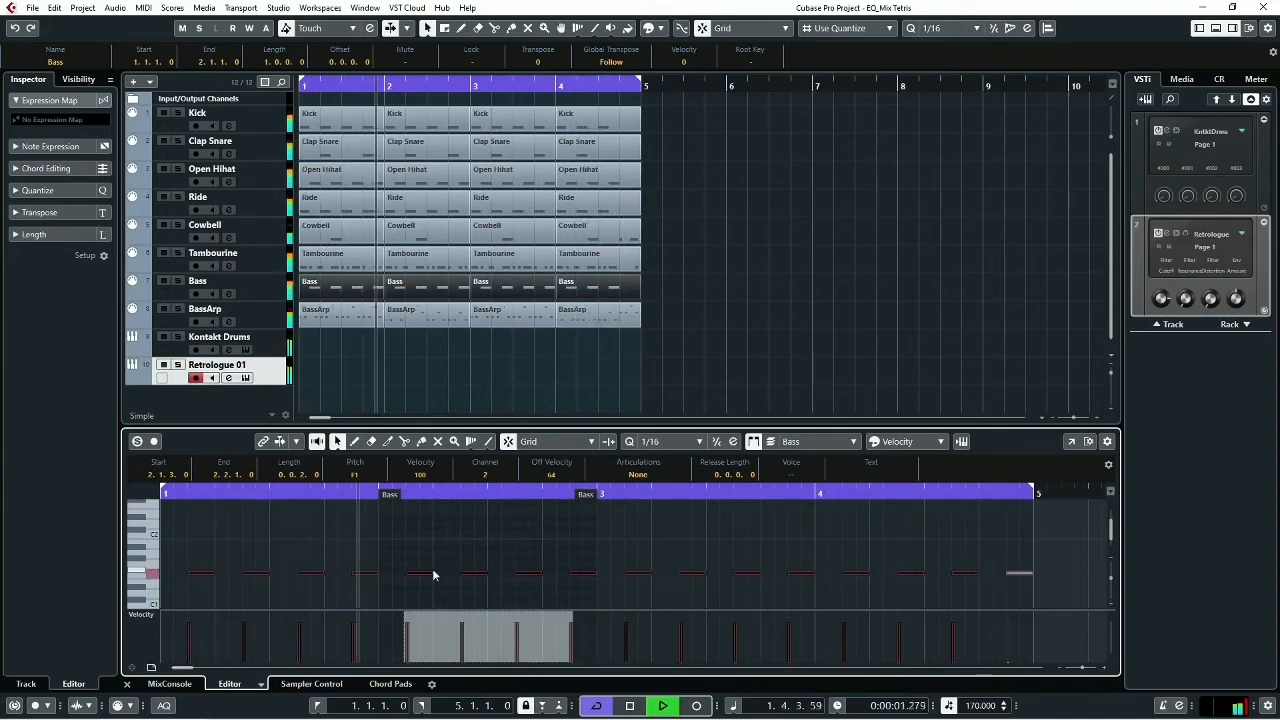
{"action": "key", "text": "Up"}
{"action": "key", "text": "Up"}
{"action": "key", "text": "Up"}
{"action": "key", "text": "Up"}
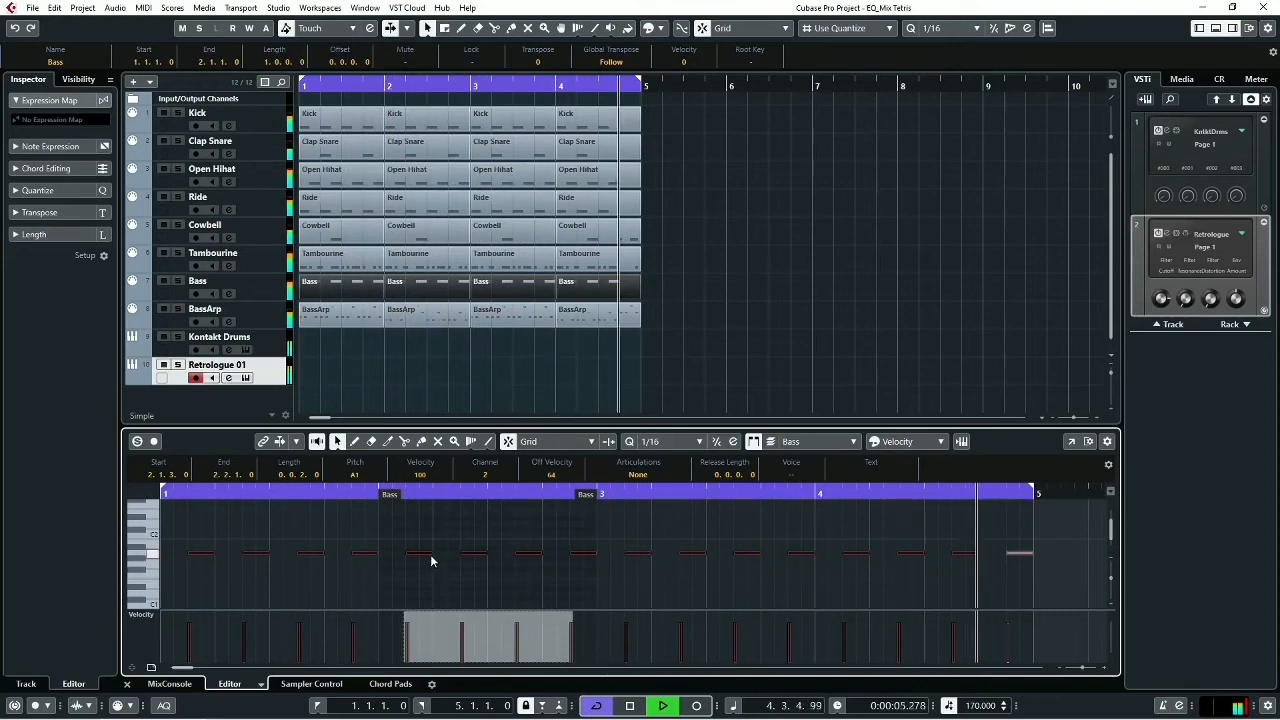
{"action": "key", "text": "space"}
- Shorten all the Bass notes to a length of 0.0.1.0 and audition them in the mix
{"action": "mouse_move", "coordinate": [430, 554]}
{"action": "left_mouse_down"}
{"action": "mouse_move", "coordinate": [418, 561]}
{"action": "mouse_move", "coordinate": [419, 550]}
{"action": "left_mouse_up"}
{"action": "key", "text": "space"}
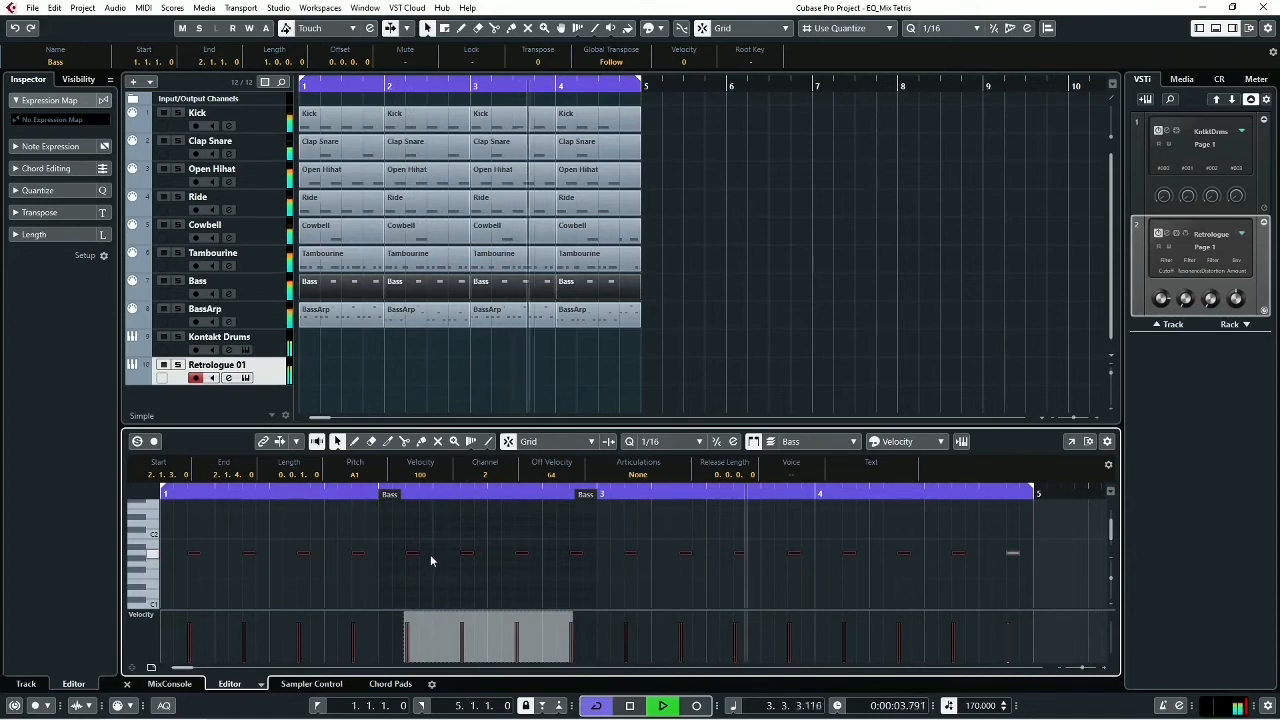
{"action": "key", "text": "space"}
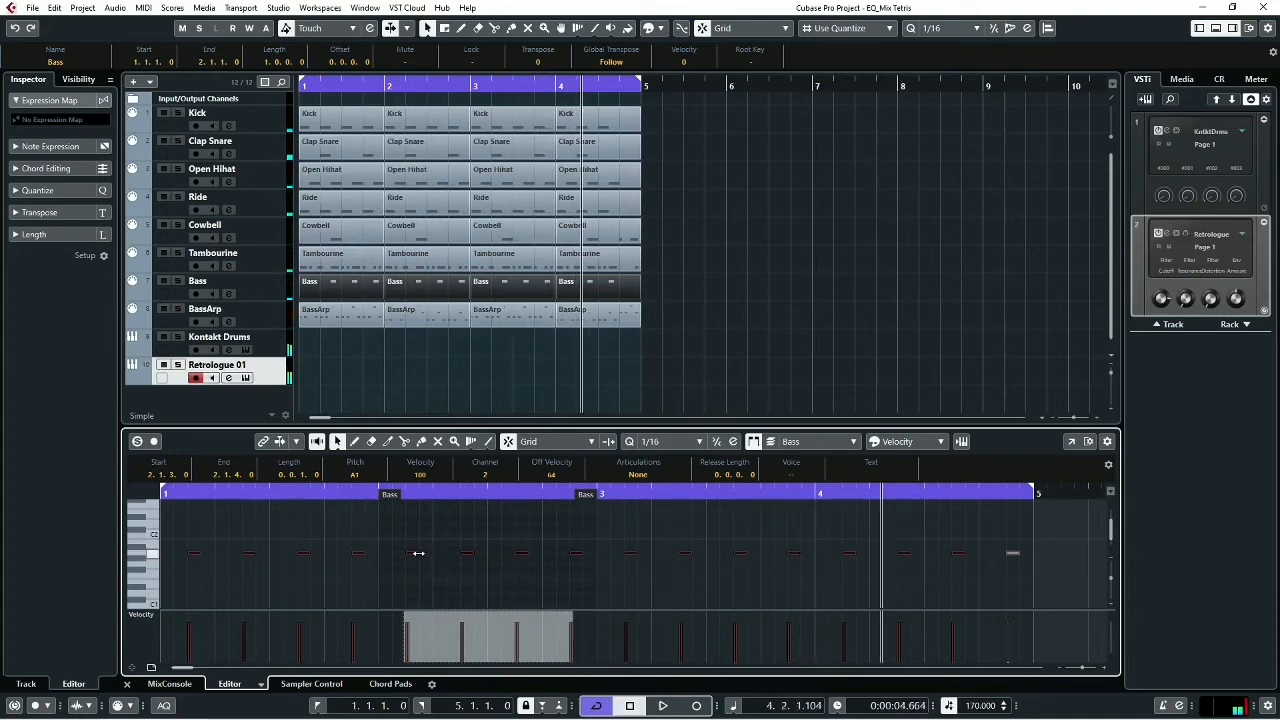
- Set the length of all the Bass notes to 0.0.1.60 and play the mix
{"action": "left_click_drag", "start_coordinate": [416, 554], "coordinate": [424, 556]}
{"action": "key", "text": "space"}
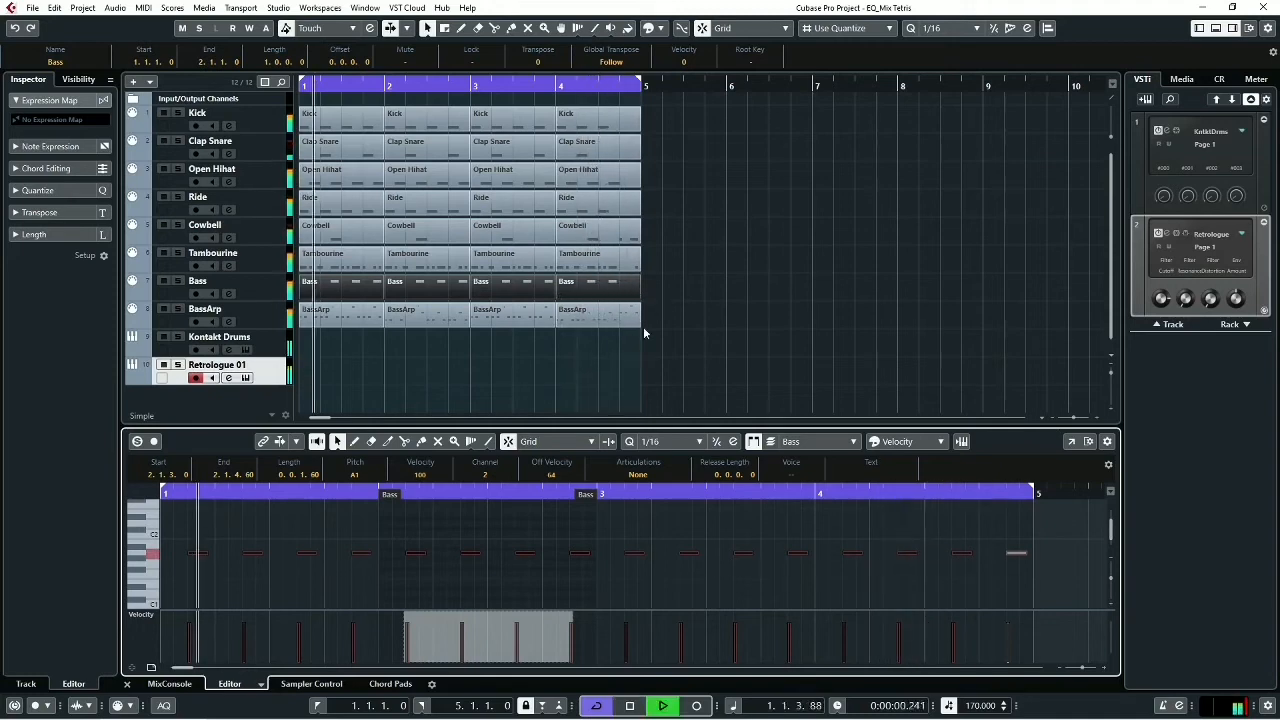
{"action": "key", "text": "space"}
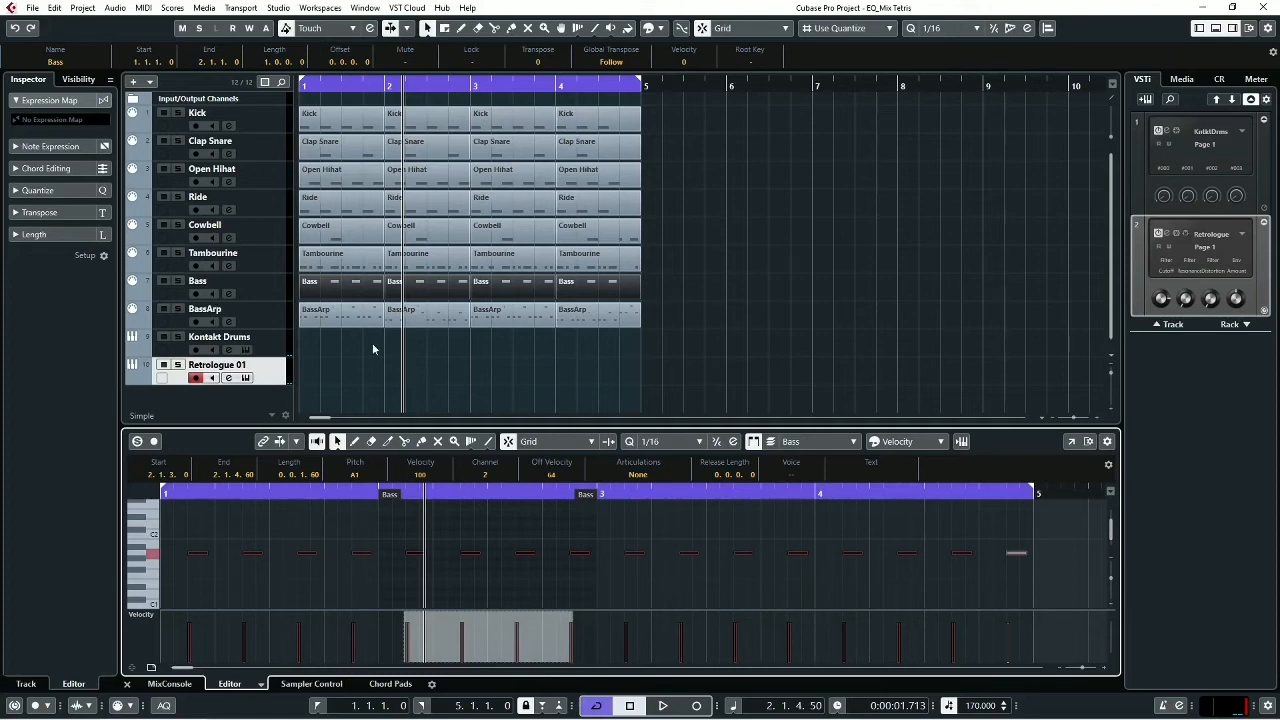
- Play the mix from the start with the BassArp track selected, and show all its events in the Key Editor
{"action": "left_click", "coordinate": [274, 314]}
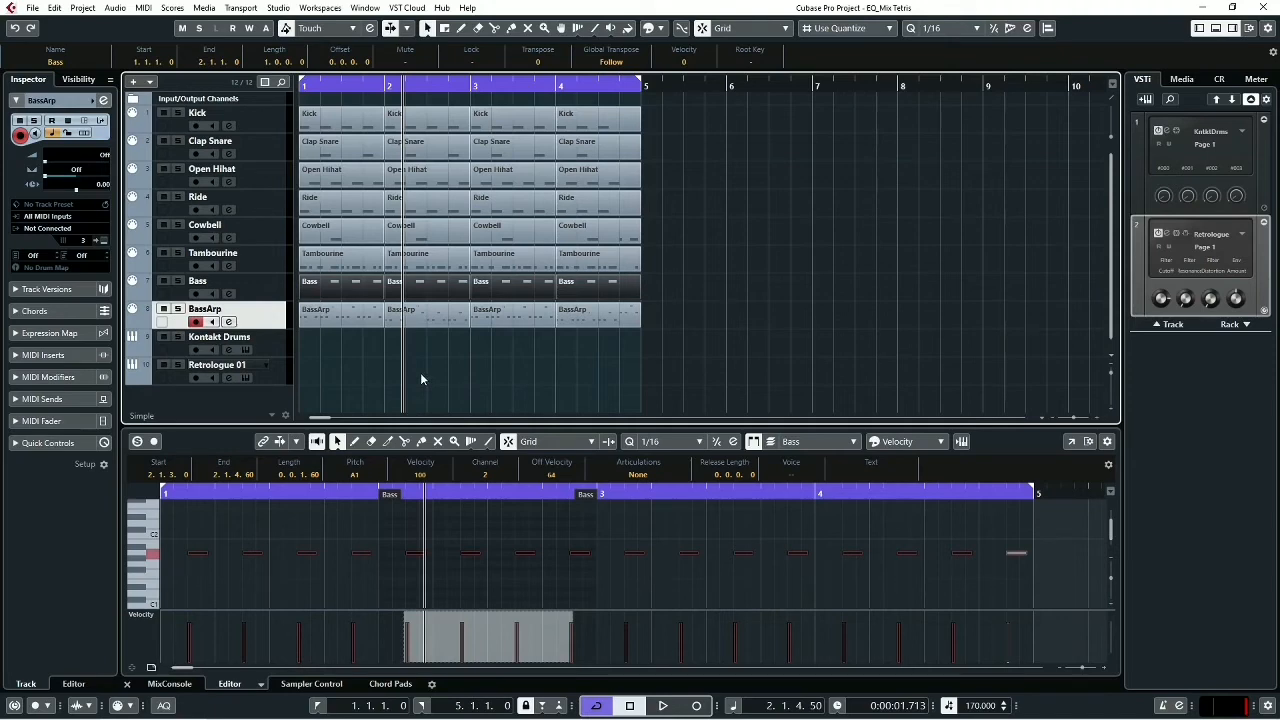
{"action": "key", "text": "Home"}
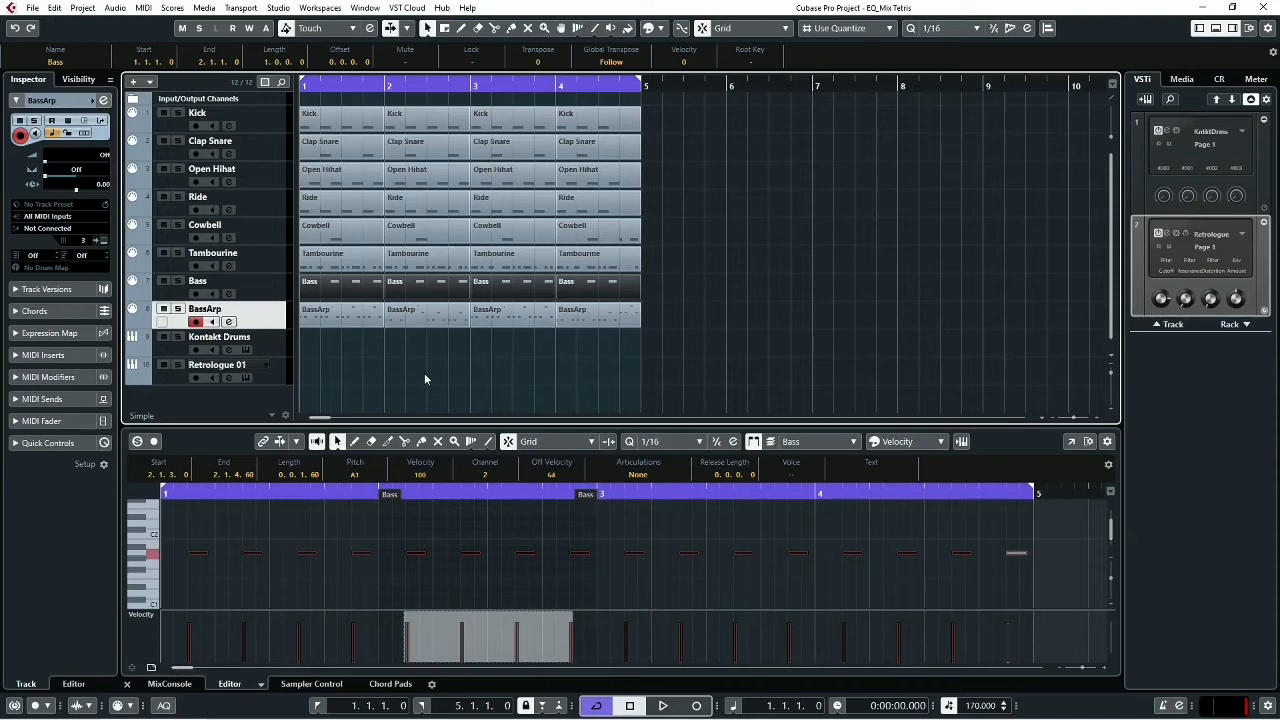
{"action": "key", "text": "space"}
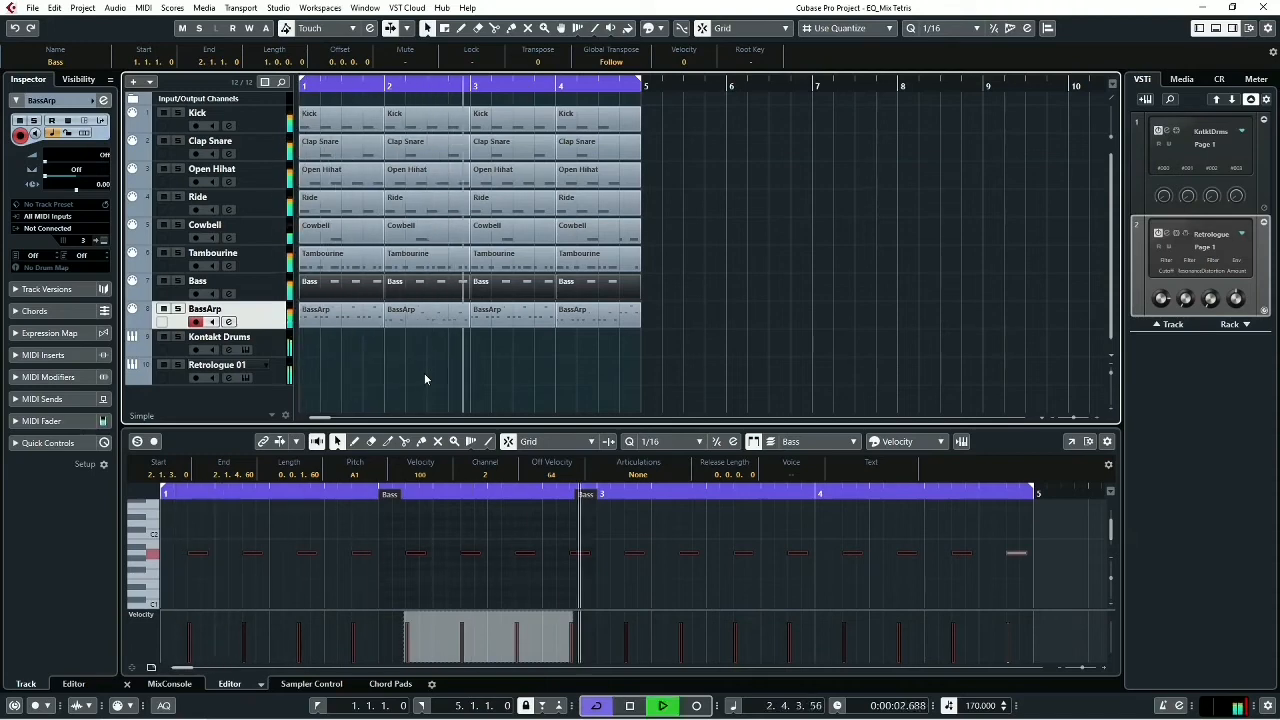
{"action": "key", "text": "space"}
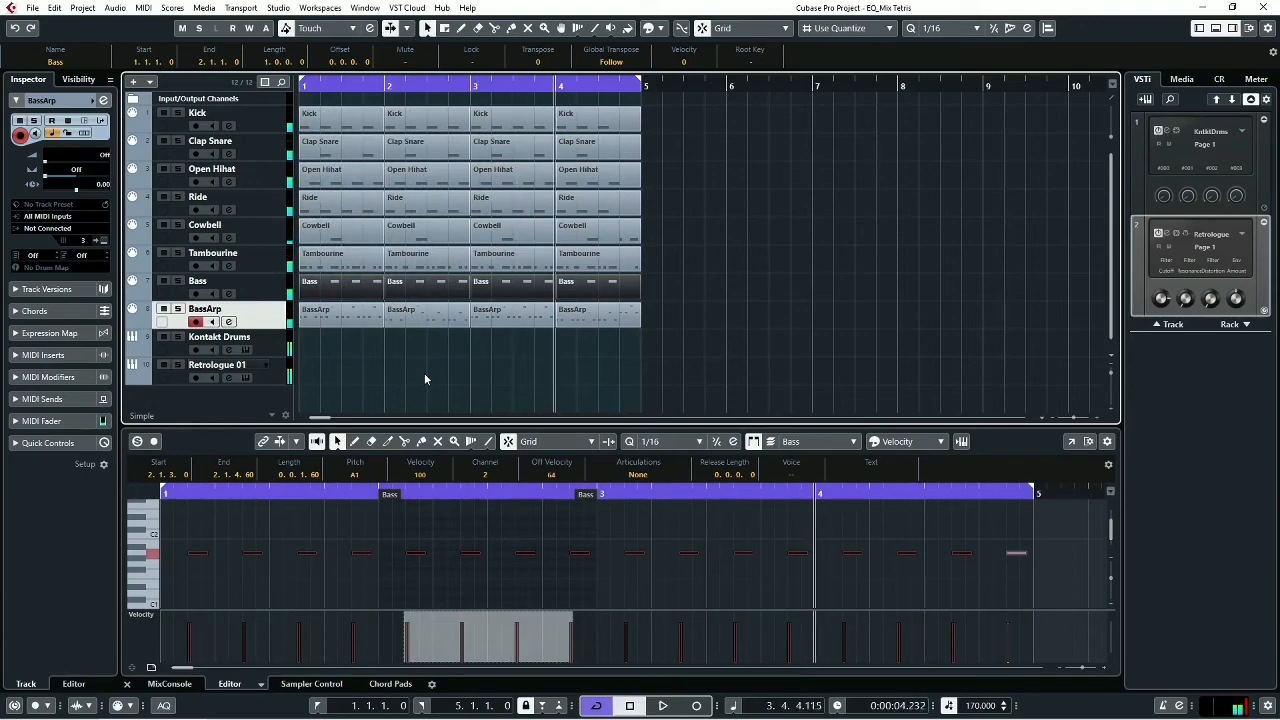
{"action": "key", "text": "Home"}
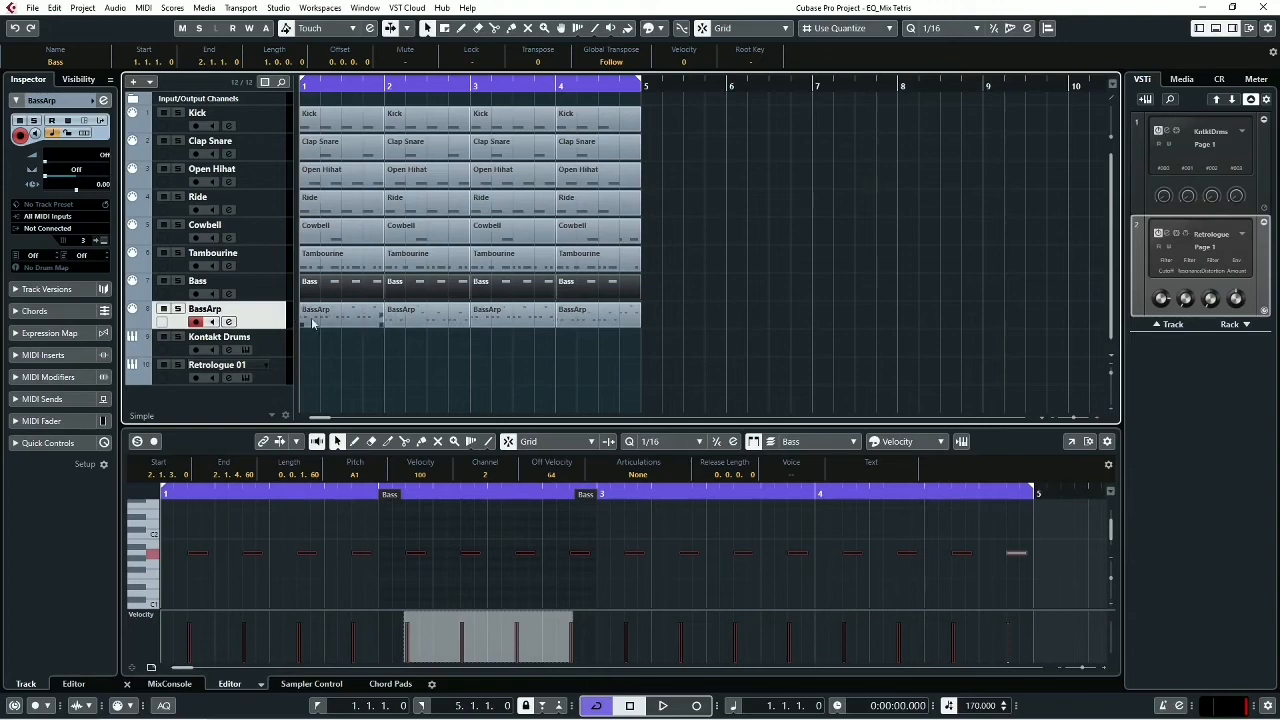
{"action": "left_click_drag", "start_coordinate": [757, 350], "coordinate": [318, 316]}
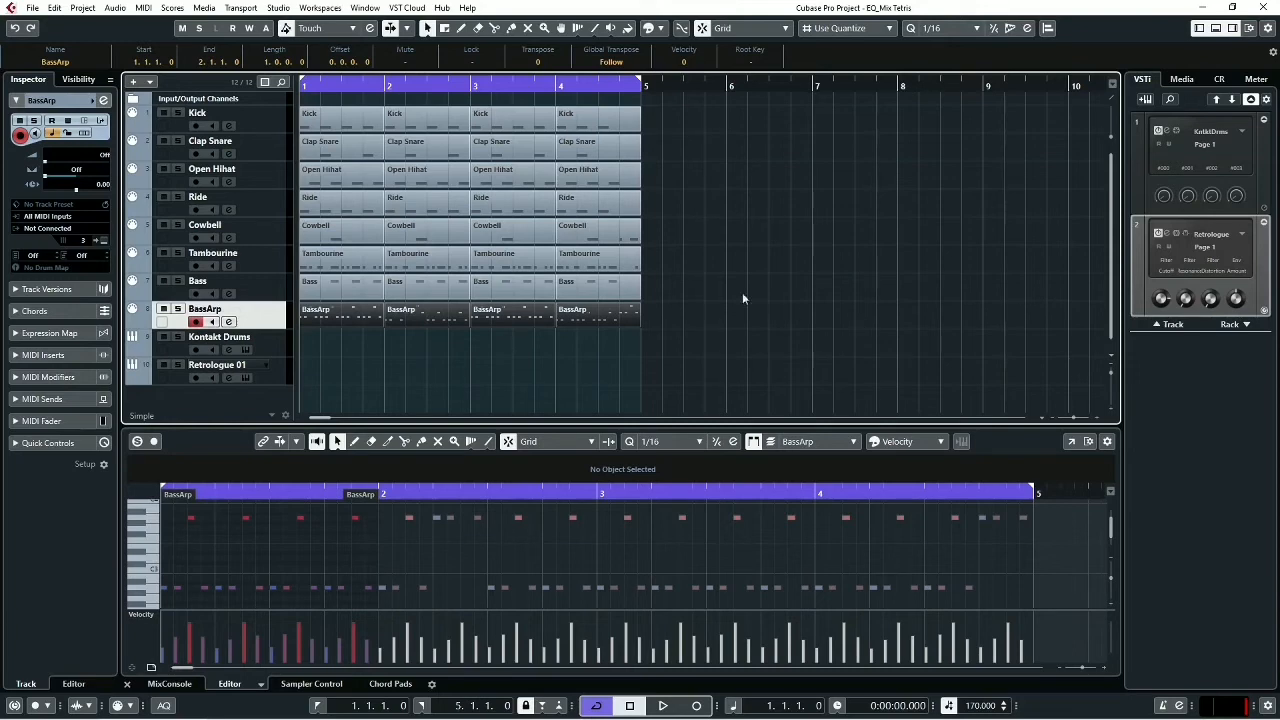
- Add one V-Station (Automap) instrument track with its audio output set to Stereo Out
{"action": "left_click", "coordinate": [1140, 100]}
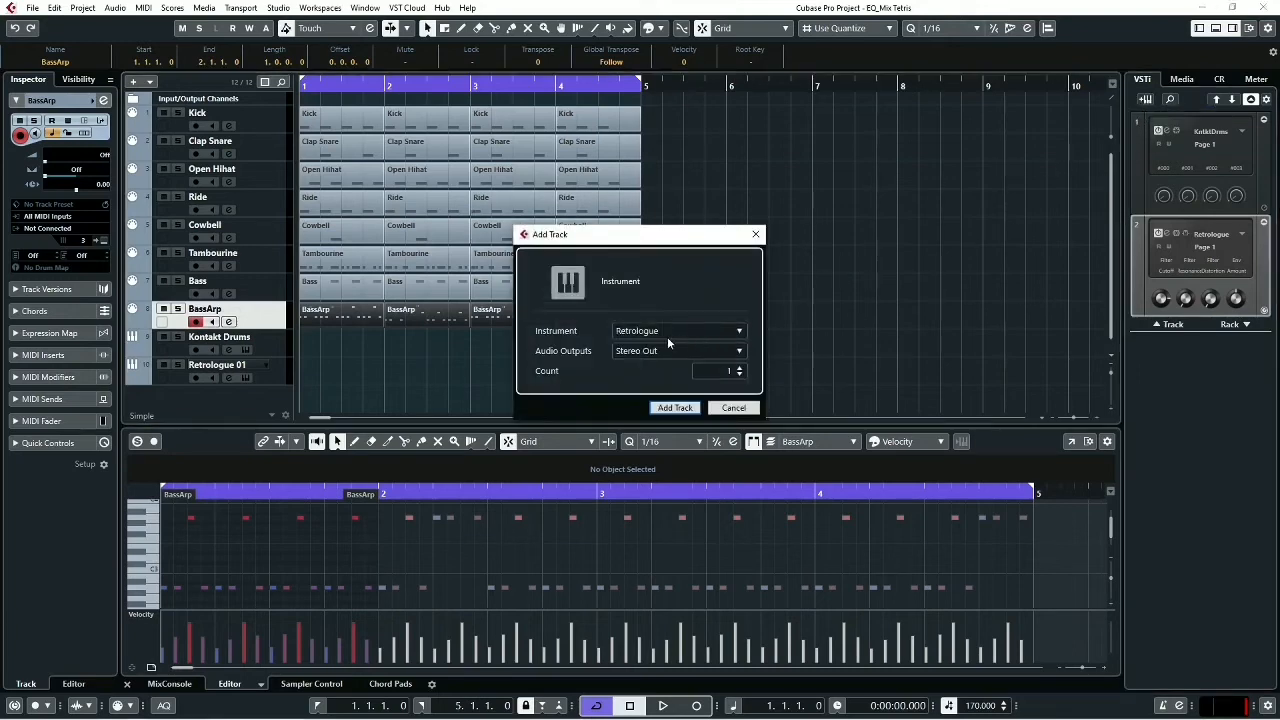
{"action": "left_click", "coordinate": [655, 332]}
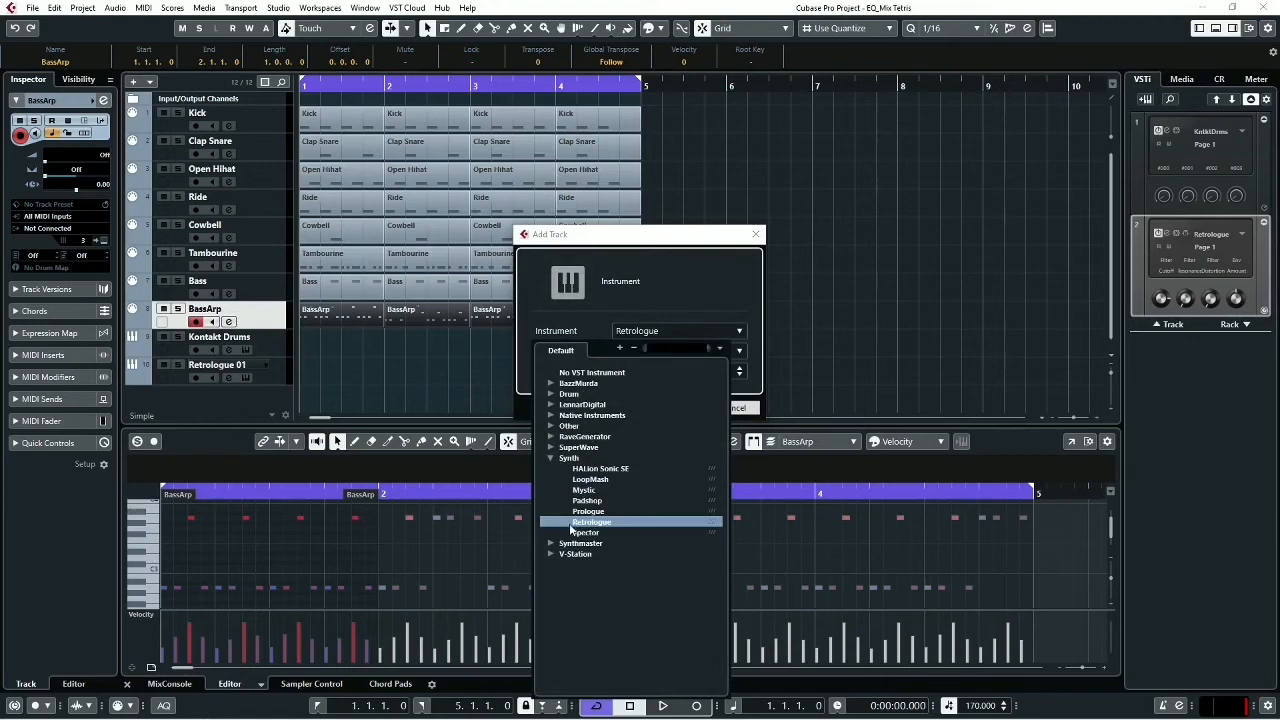
{"action": "left_click", "coordinate": [552, 553]}
{"action": "left_click", "coordinate": [578, 565]}
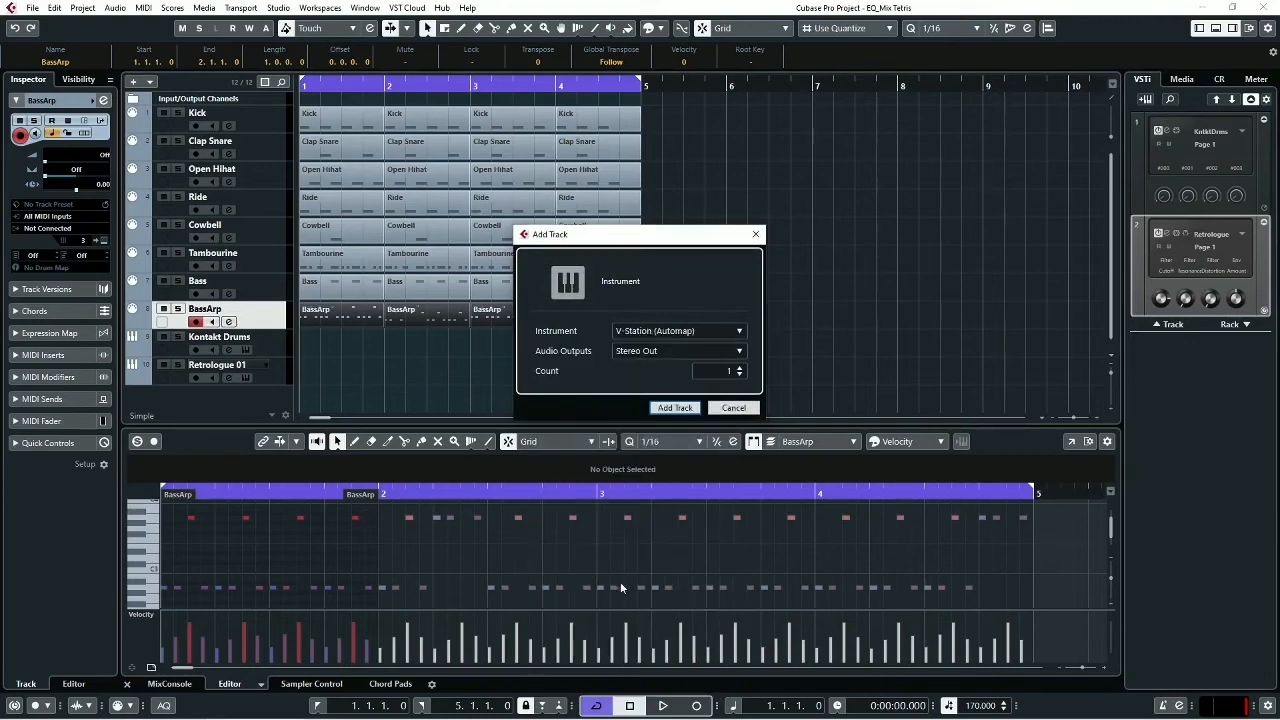
{"action": "left_click", "coordinate": [674, 408]}
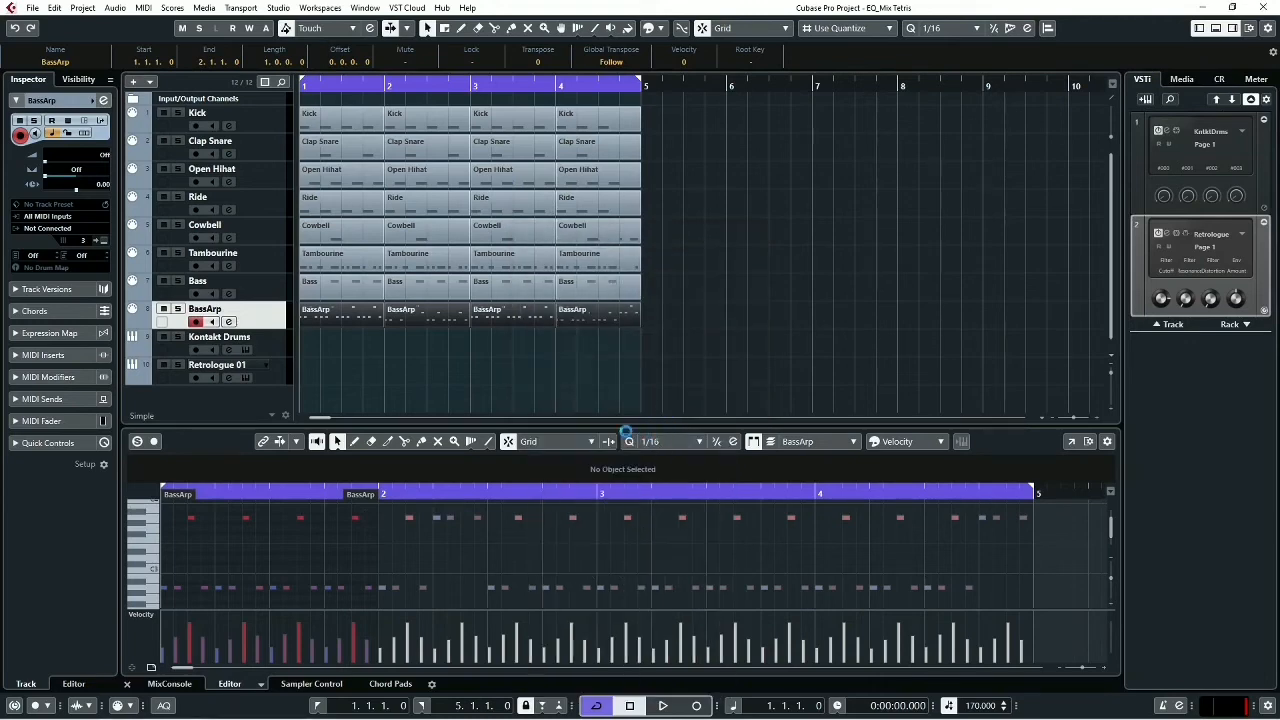
- Stop playback and route the BassArp track's MIDI output to V-Station (Automap)
{"action": "key", "text": "space"}
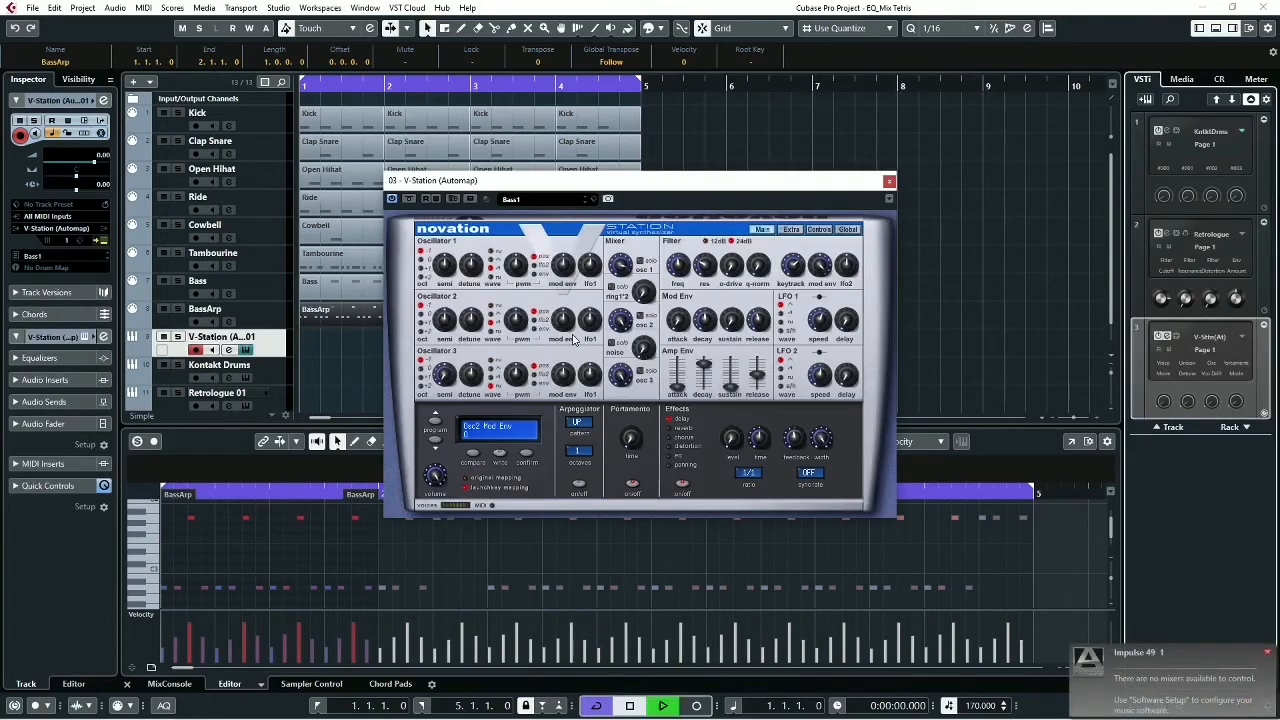
{"action": "key", "text": "space"}
{"action": "left_click", "coordinate": [240, 310]}
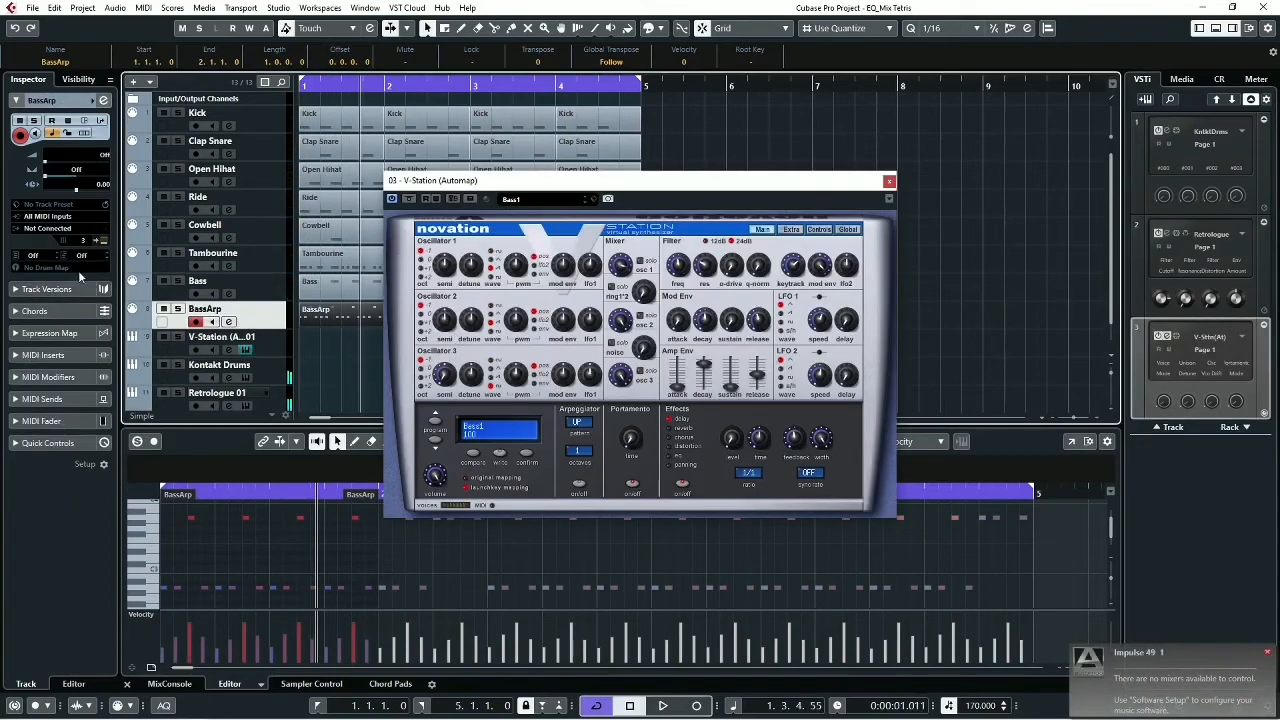
{"action": "left_click", "coordinate": [45, 229]}
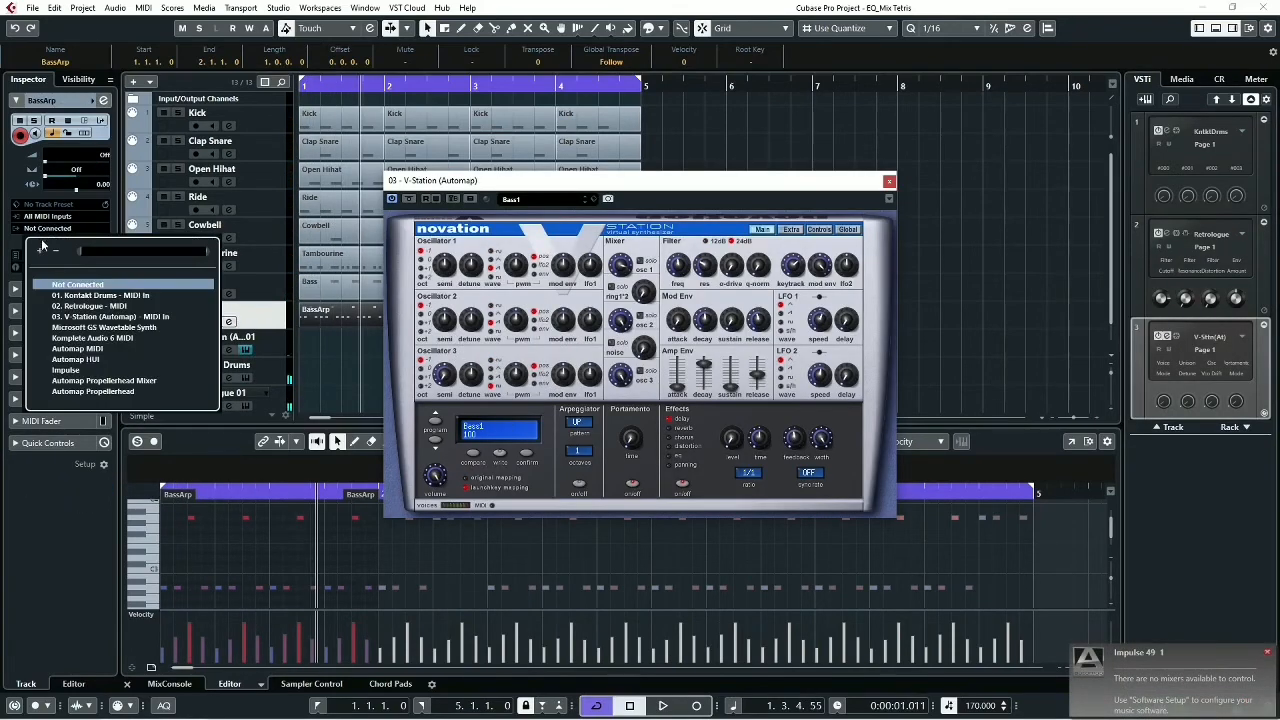
{"action": "left_click", "coordinate": [70, 317]}
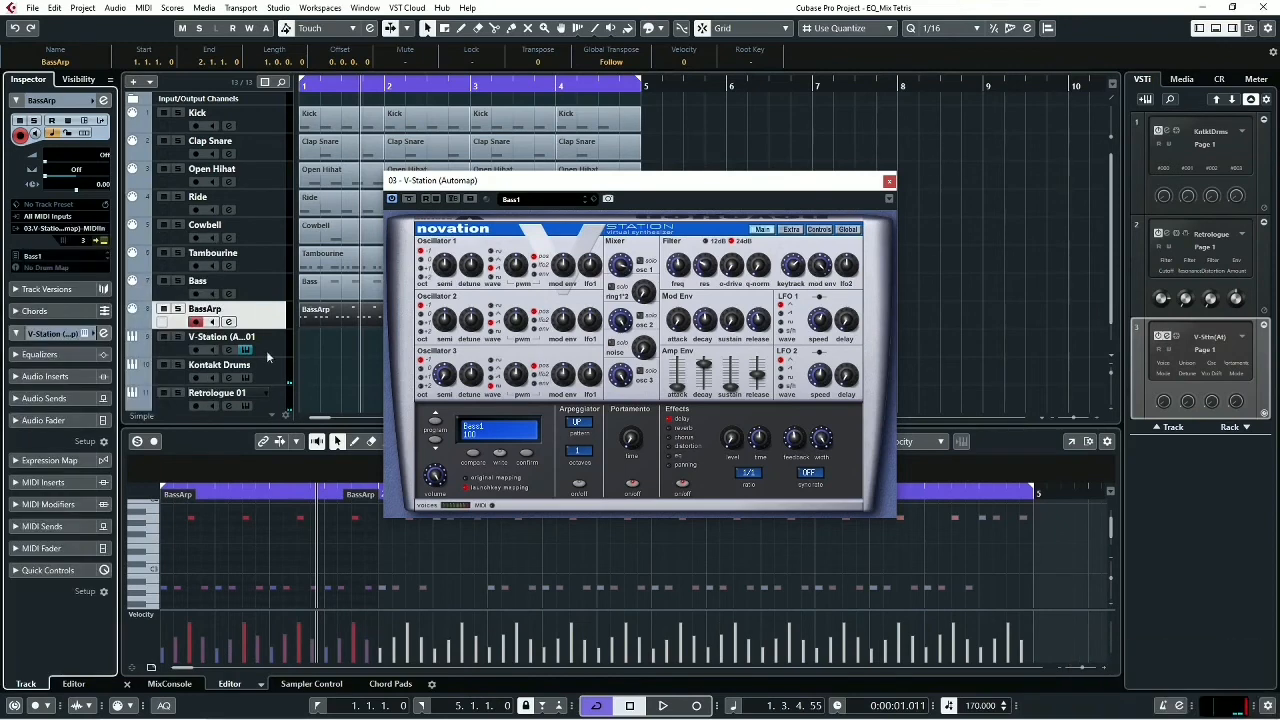
- Switch V-Station to program User 499, play it in the mix, and return playback to the start
{"action": "left_click", "coordinate": [434, 441]}
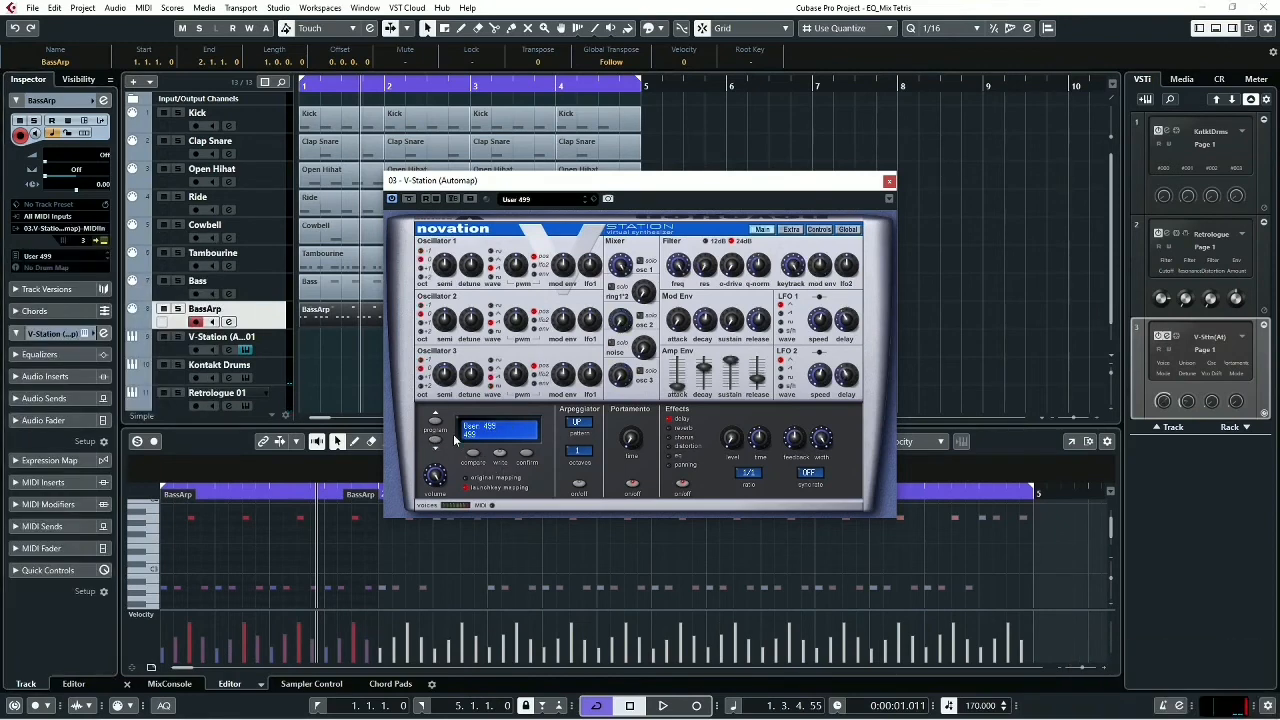
{"action": "key", "text": "space"}
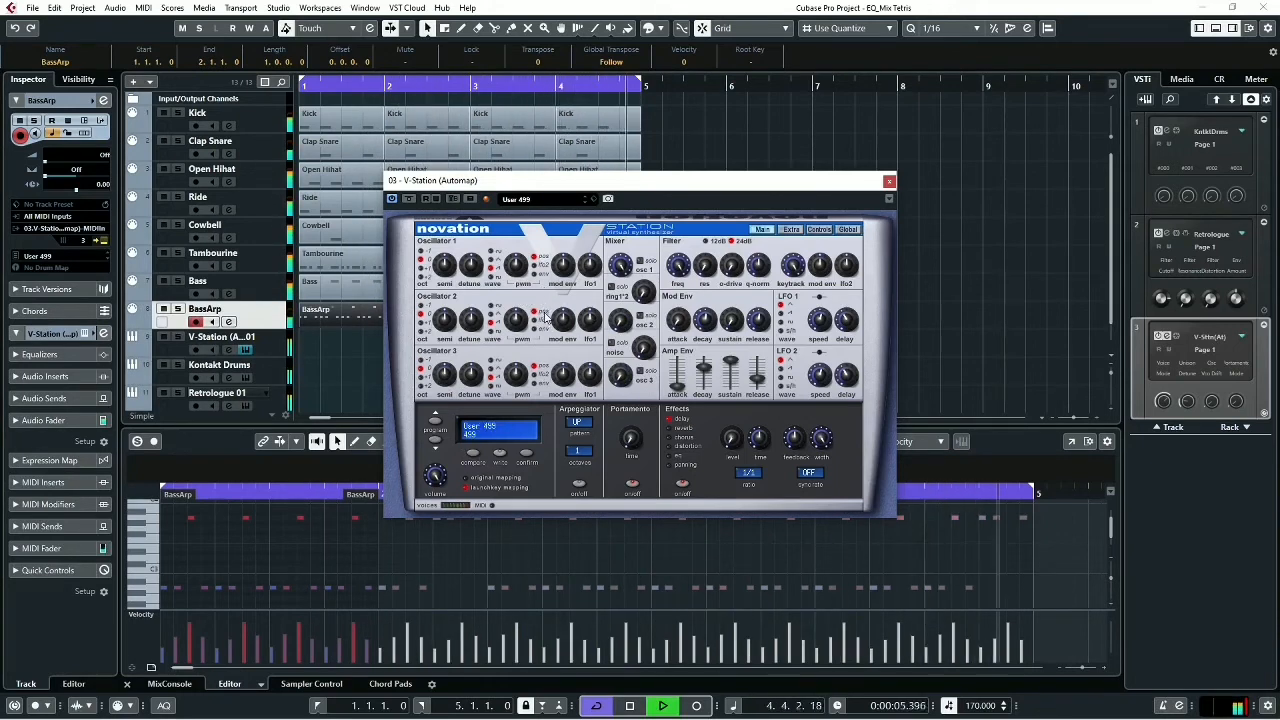
{"action": "key", "text": "space"}
{"action": "key", "text": "KP_0"}
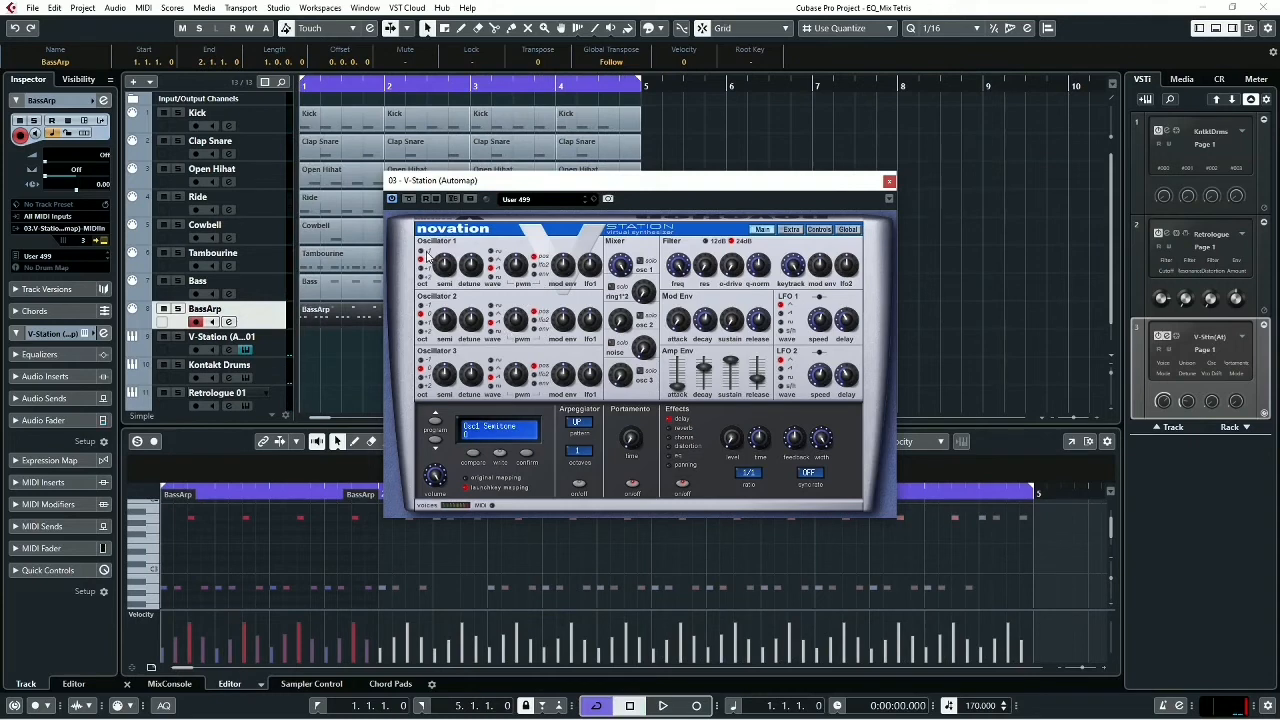
- Solo the BassArp and Bass tracks together and set V-Station's oscillator 1 octave to -1
{"action": "left_click", "coordinate": [178, 309]}
{"action": "key", "text": "space"}
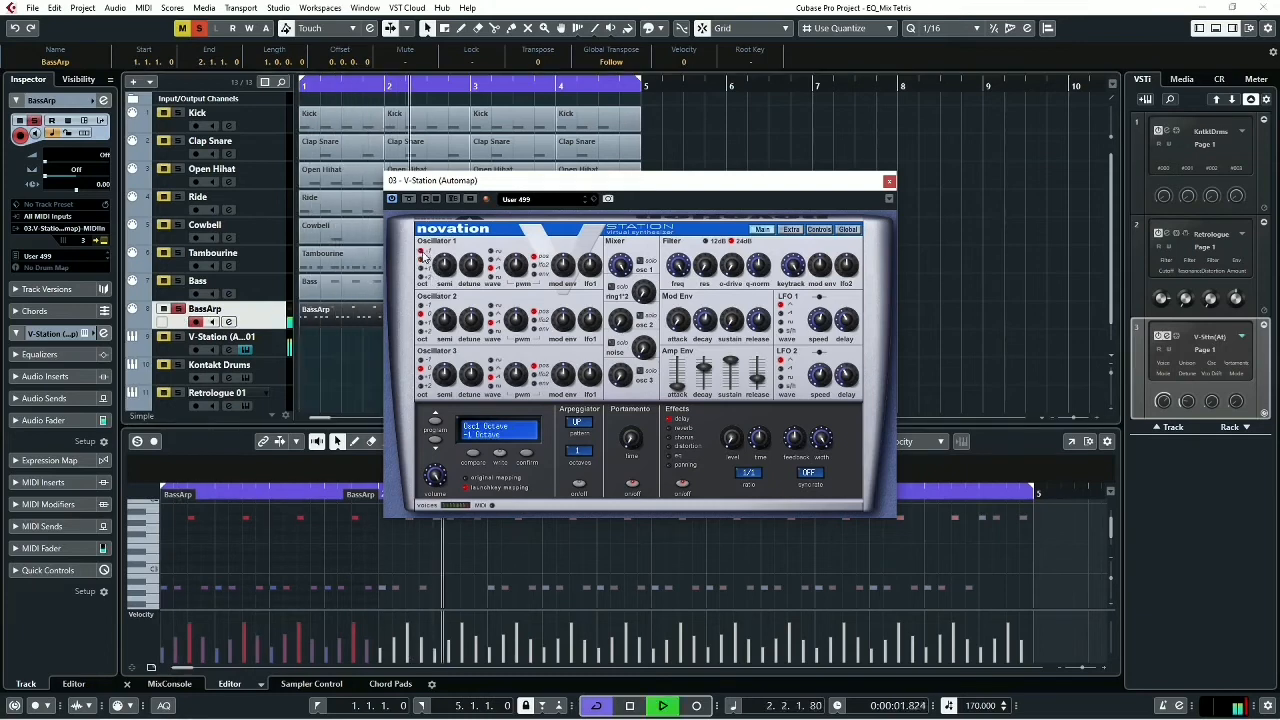
{"action": "key", "text": "space"}
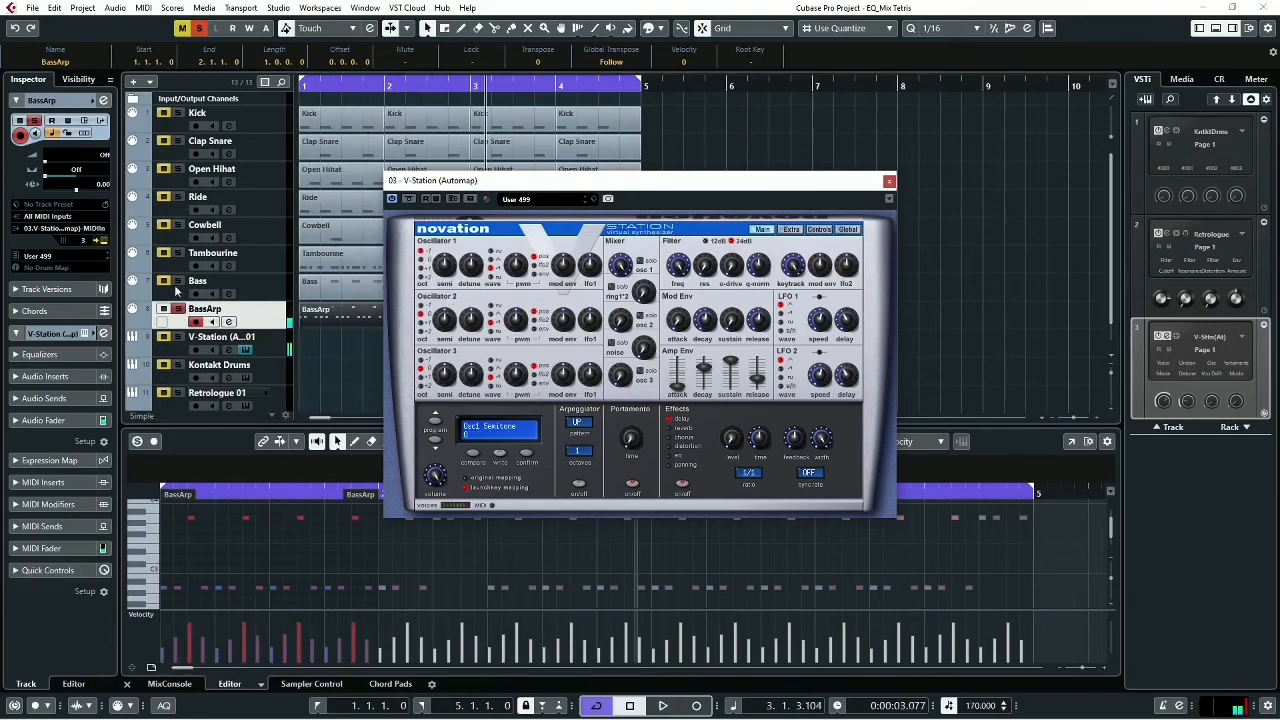
{"action": "key", "text": "space"}
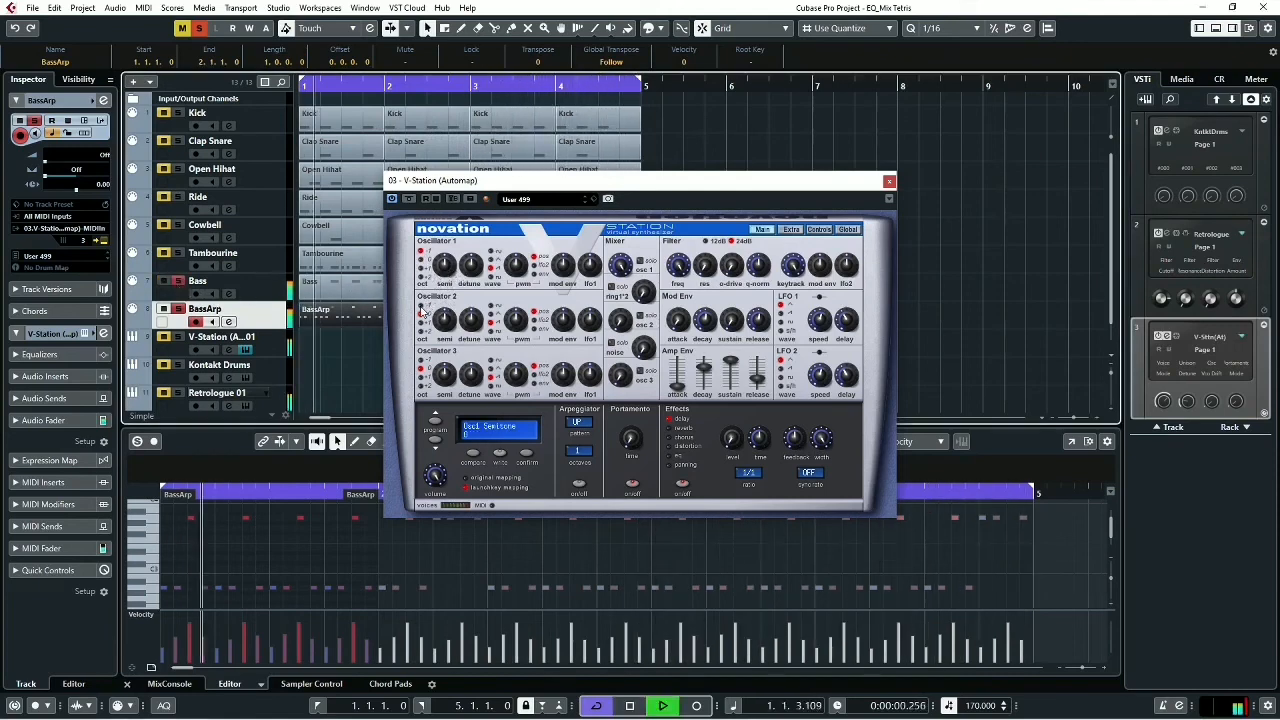
- Lower V-Station oscillators 2 and 3 to the -1 octave, raise their mixer levels, and audition them with the bass
{"action": "key", "text": "space"}
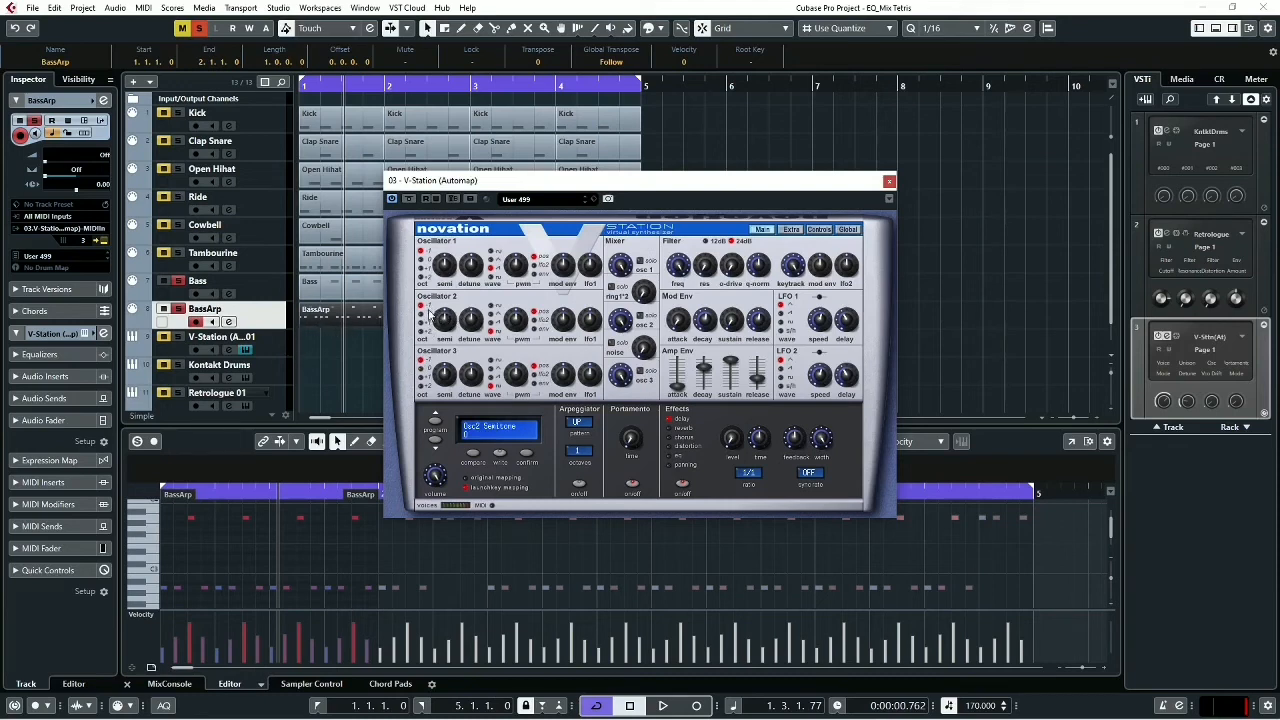
{"action": "key", "text": "space"}
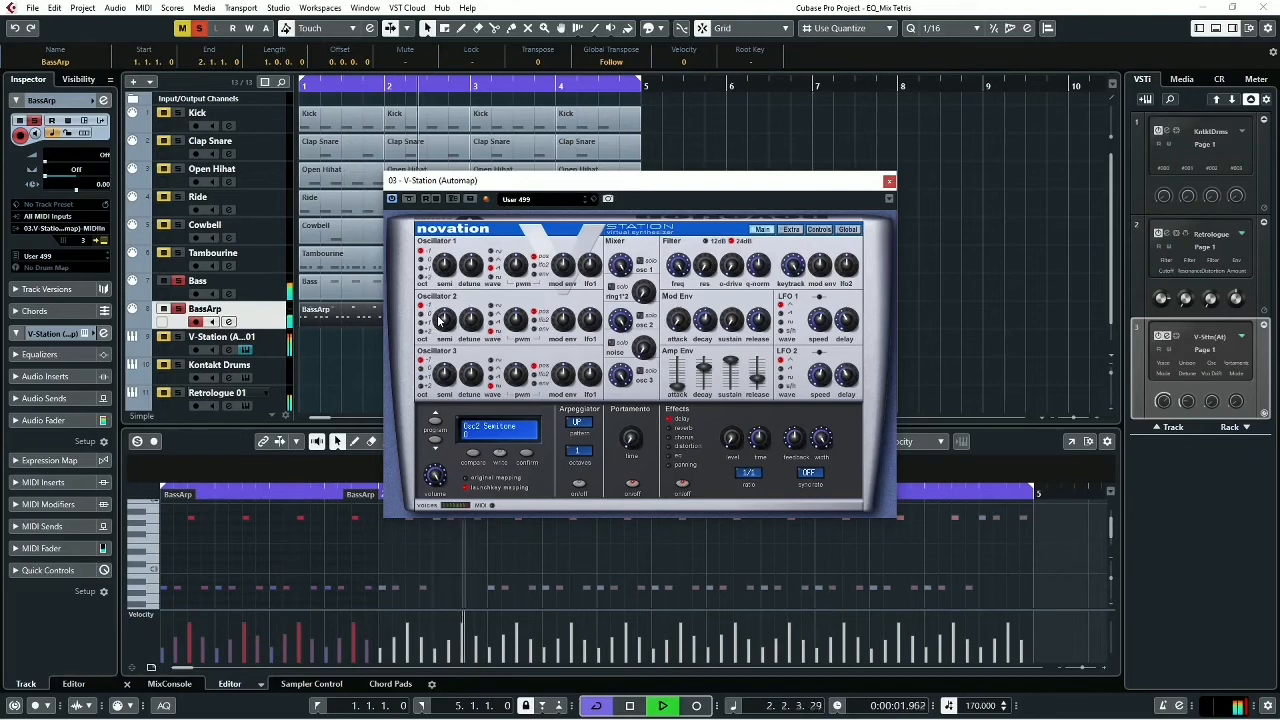
{"action": "key", "text": "space"}
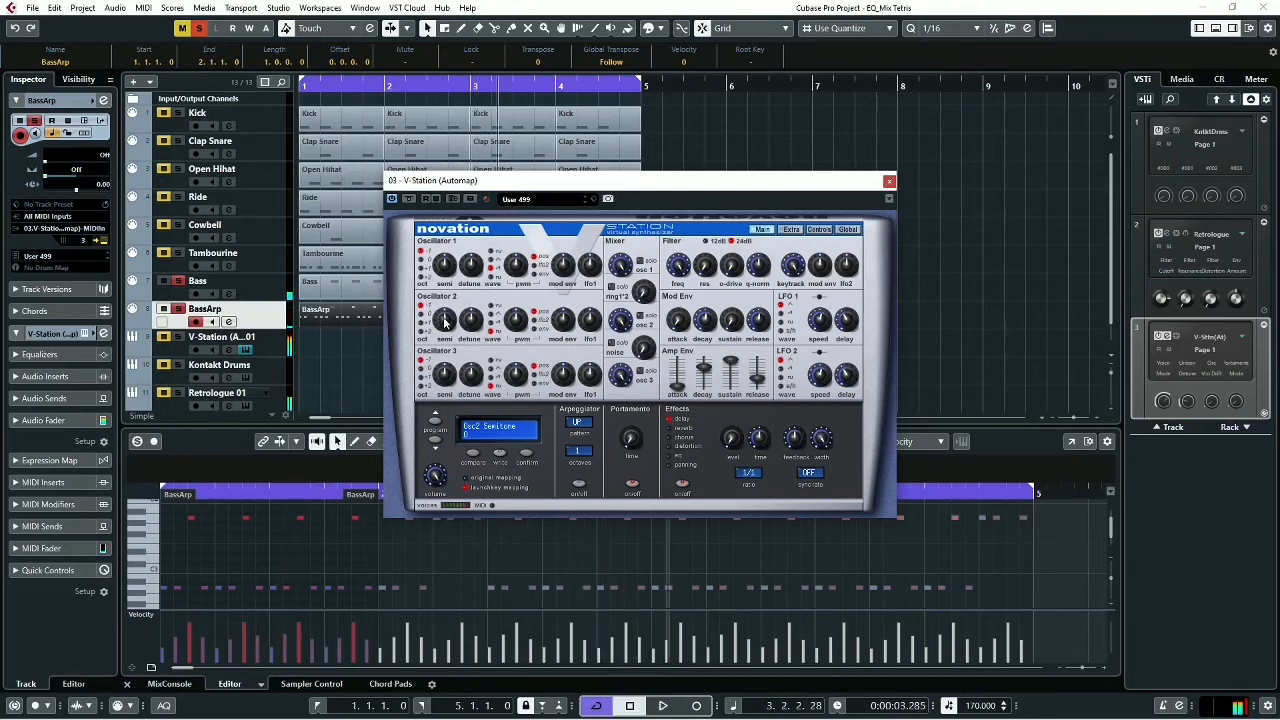
- Adjust the semitone tuning of V-Station oscillators 2 and 3 while auditioning the soloed parts
{"action": "left_click_drag", "start_coordinate": [446, 320], "coordinate": [446, 273]}
{"action": "left_click", "coordinate": [447, 378]}
{"action": "key", "text": "space"}
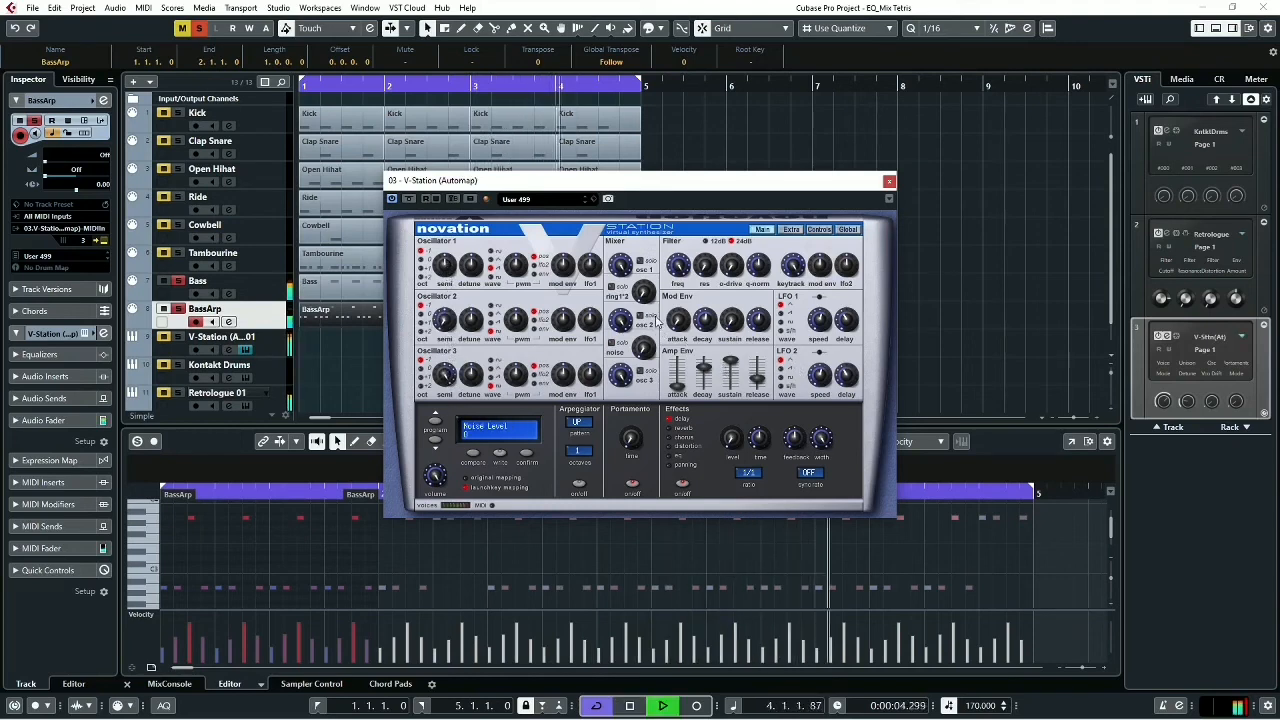
- Lower V-Station's filter frequency and audition the darker BassArp sound against the bass
{"action": "key", "text": "space"}
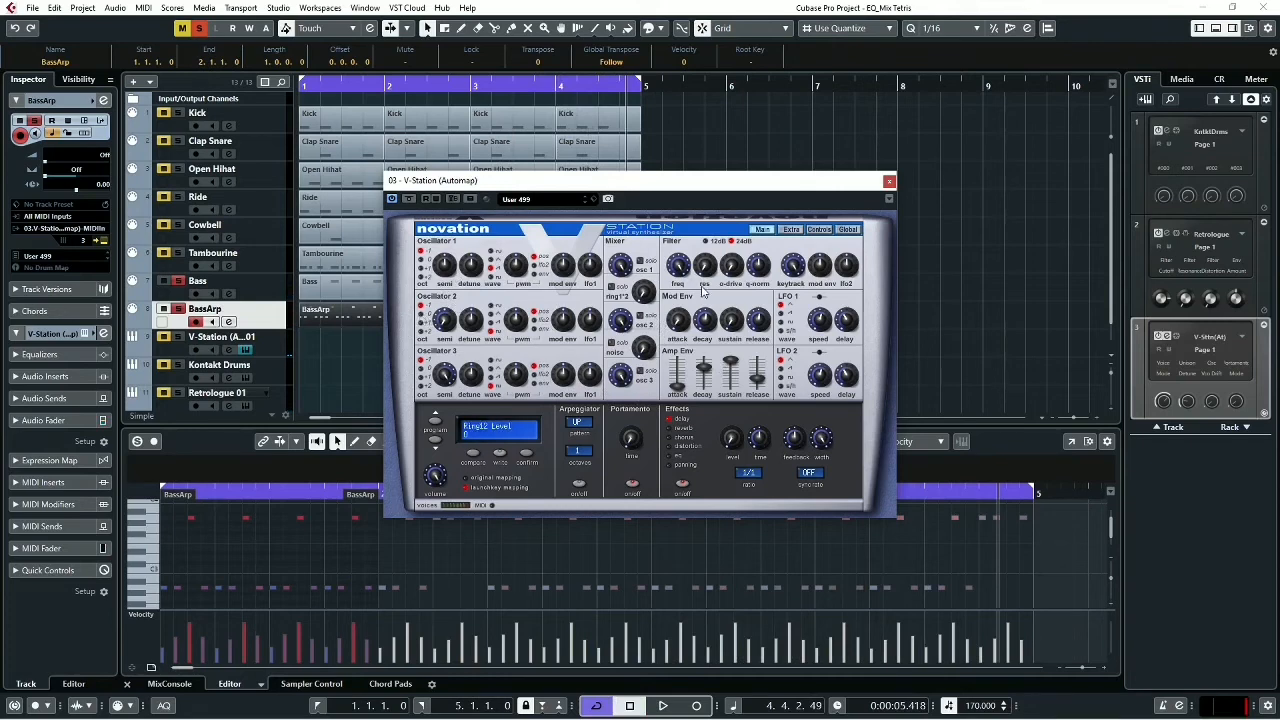
{"action": "left_click_drag", "start_coordinate": [678, 281], "coordinate": [682, 291]}
{"action": "key", "text": "space"}
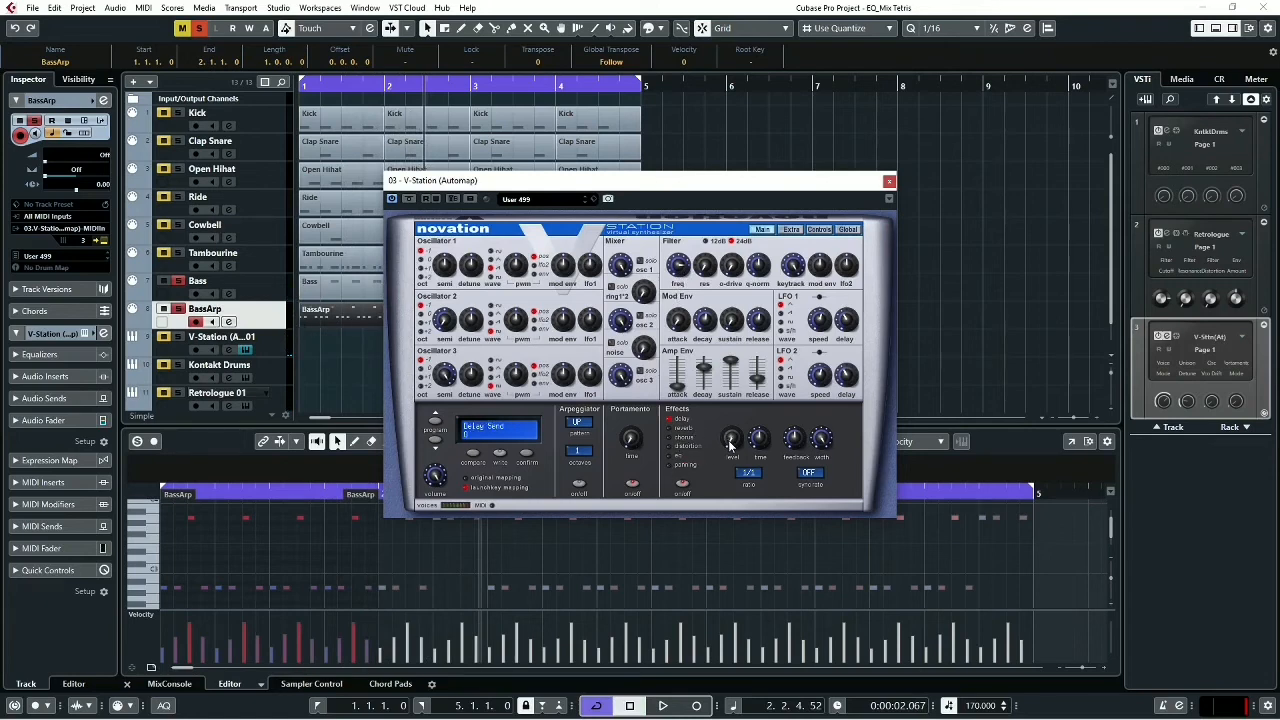
- Set V-Station's delay ratio to 3/4 and raise the delay send level during playback
{"action": "left_click", "coordinate": [748, 472]}
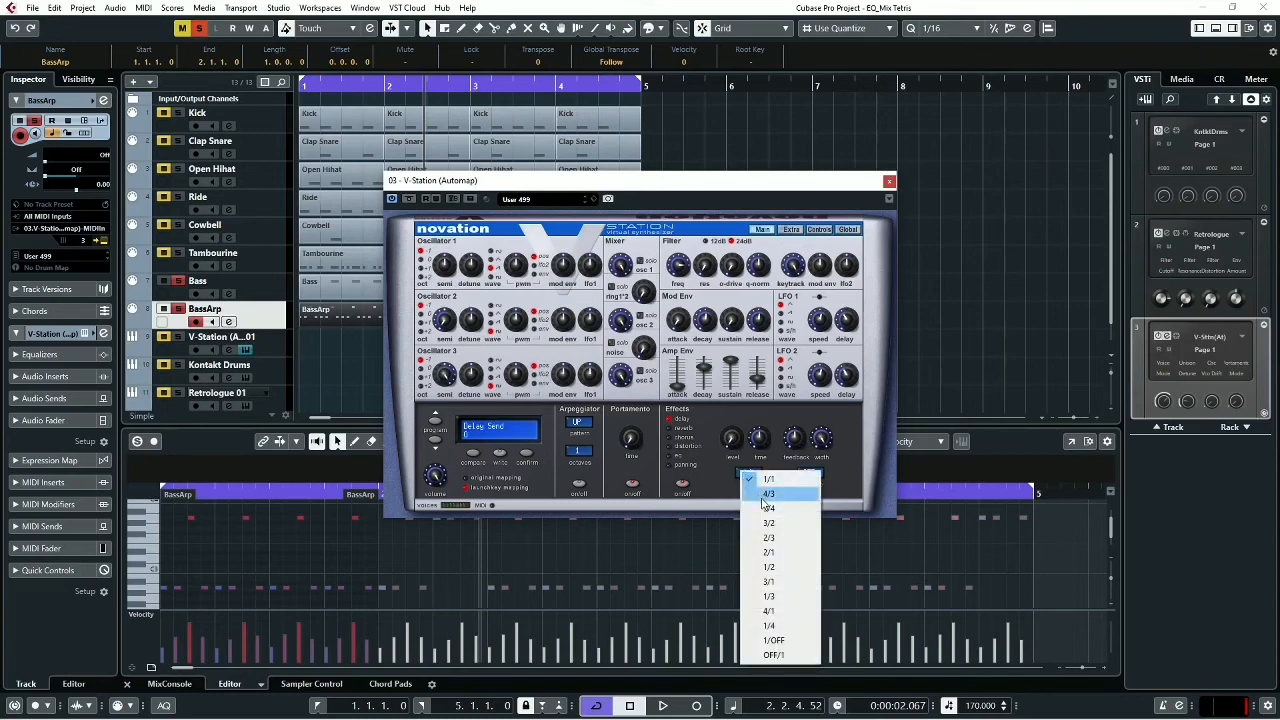
{"action": "left_click", "coordinate": [763, 509]}
{"action": "left_click", "coordinate": [763, 509]}
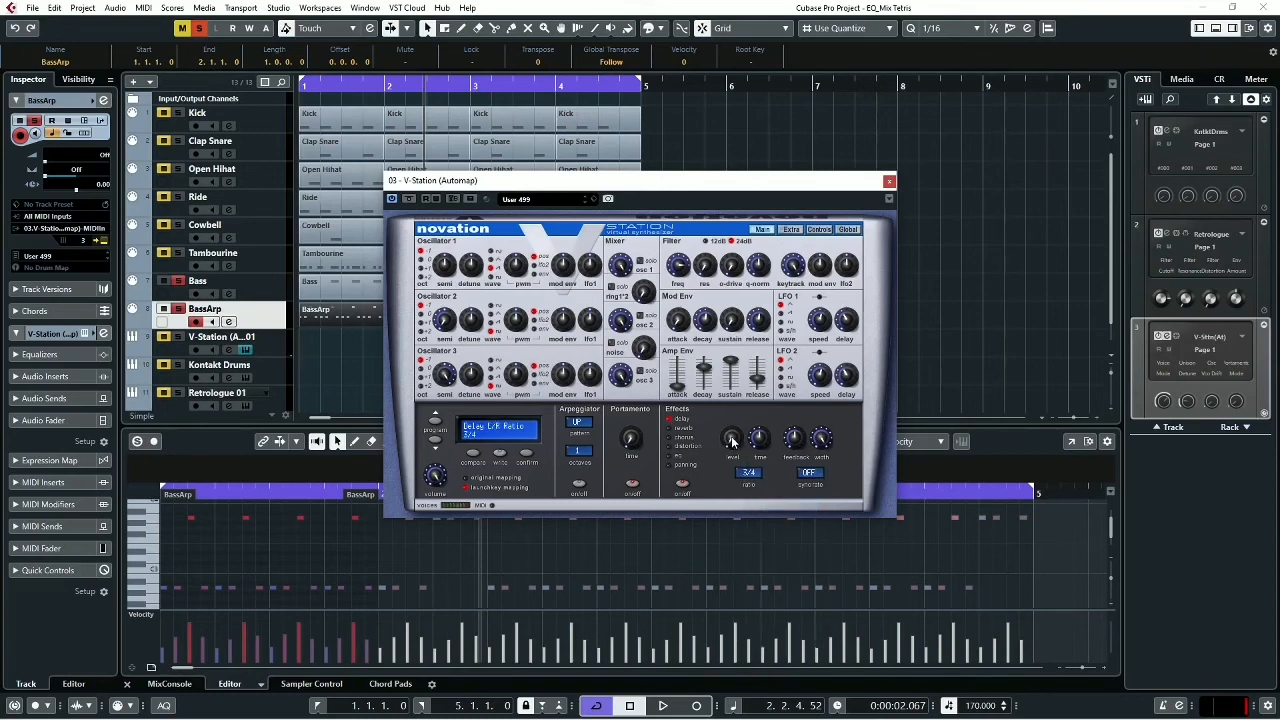
{"action": "key", "text": "space"}
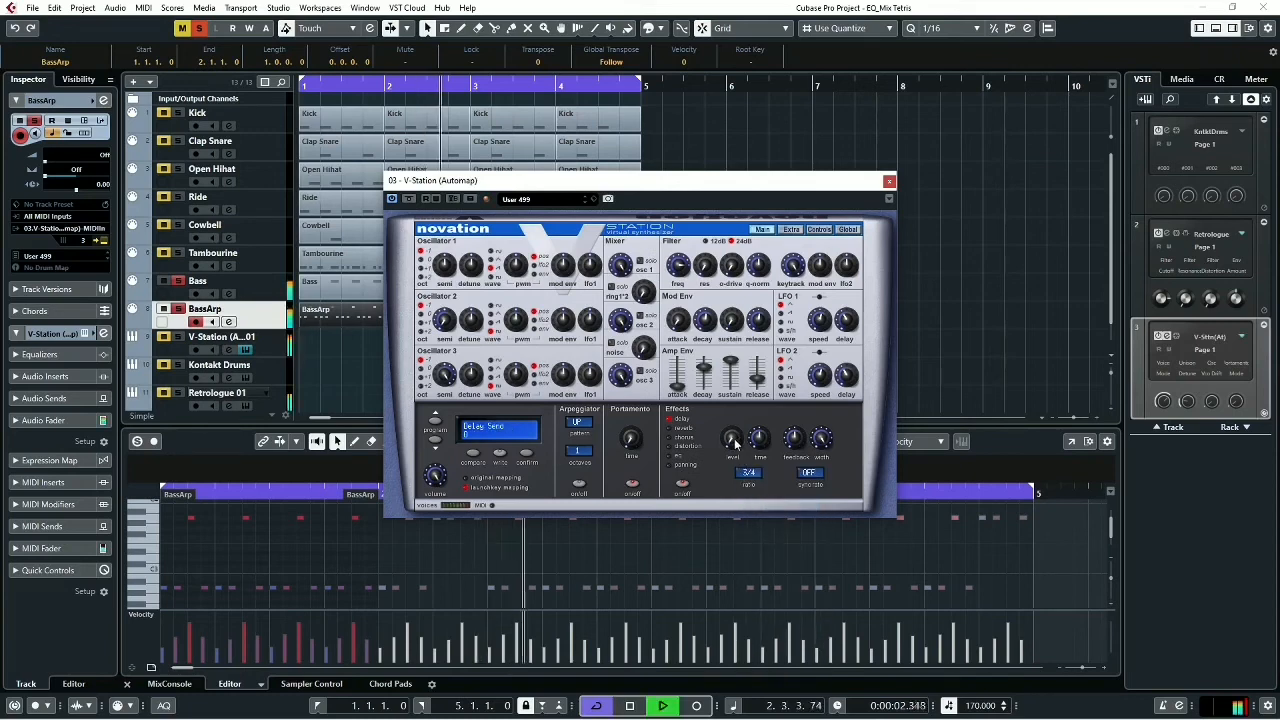
{"action": "left_click_drag", "start_coordinate": [732, 437], "coordinate": [789, 467]}
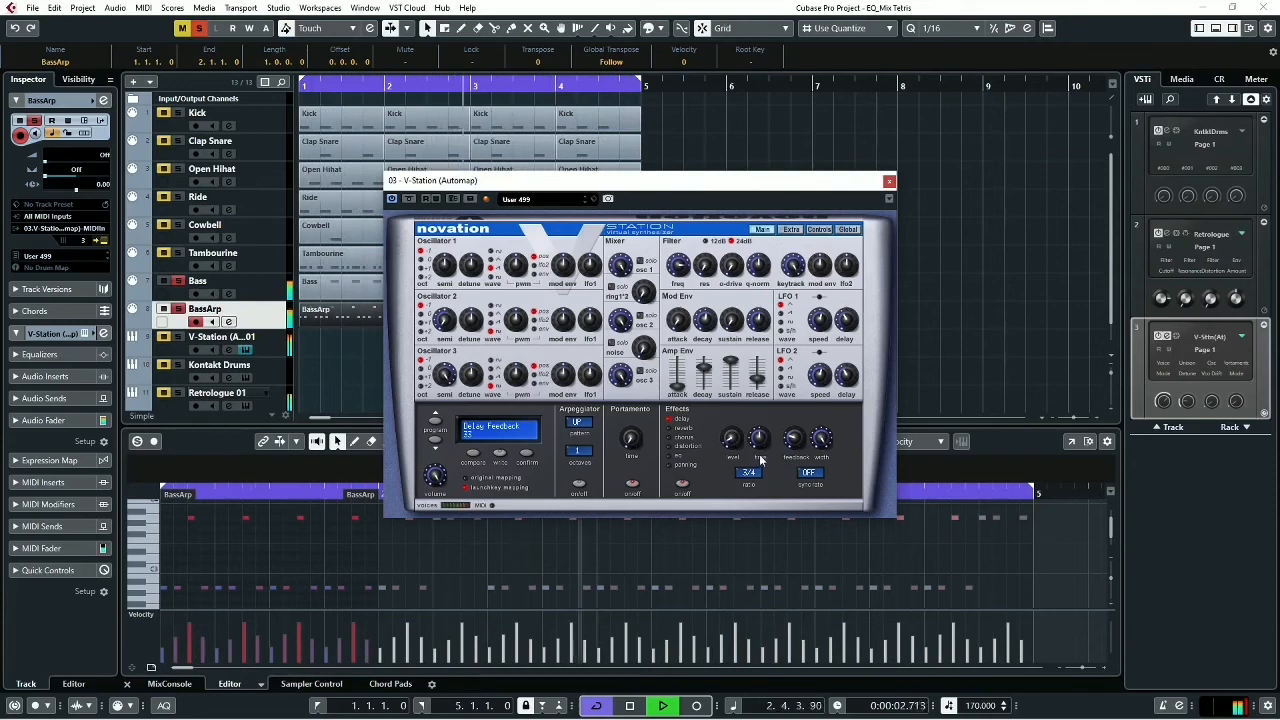
- Set V-Station's delay time to 30 and fine-tune the delay while auditioning the soloed parts
{"action": "key", "text": "space"}
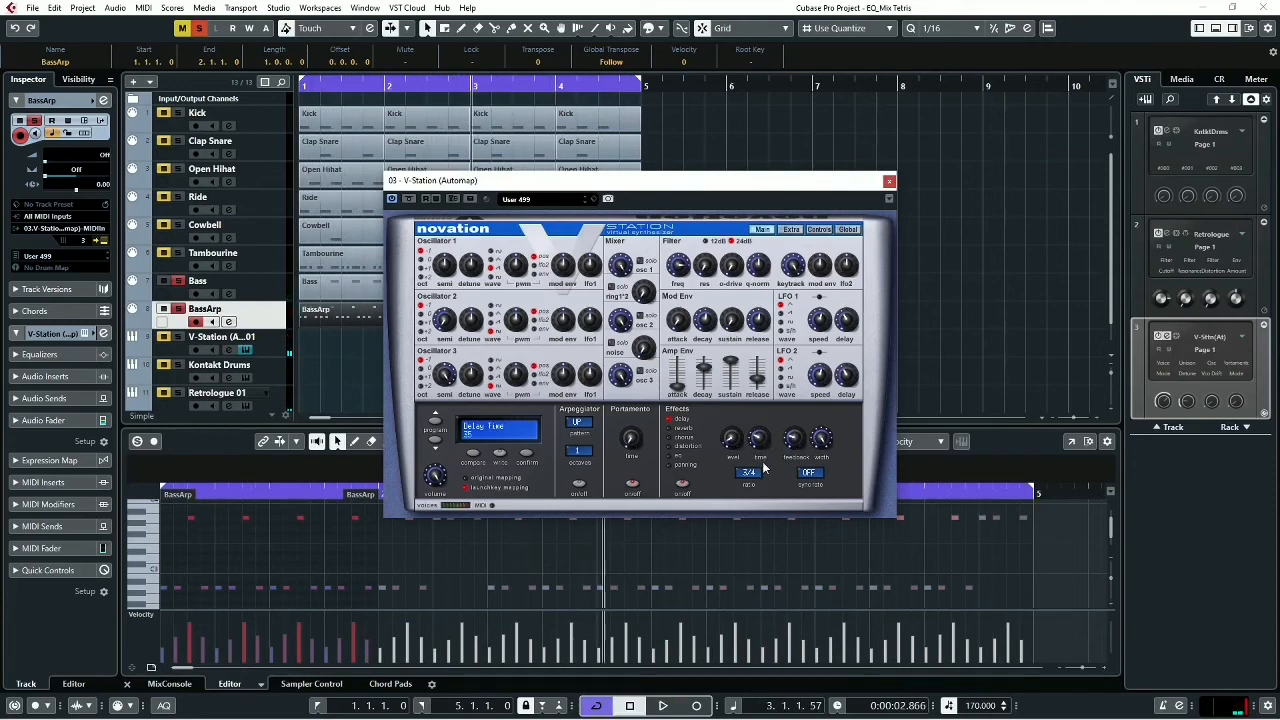
{"action": "key", "text": "space"}
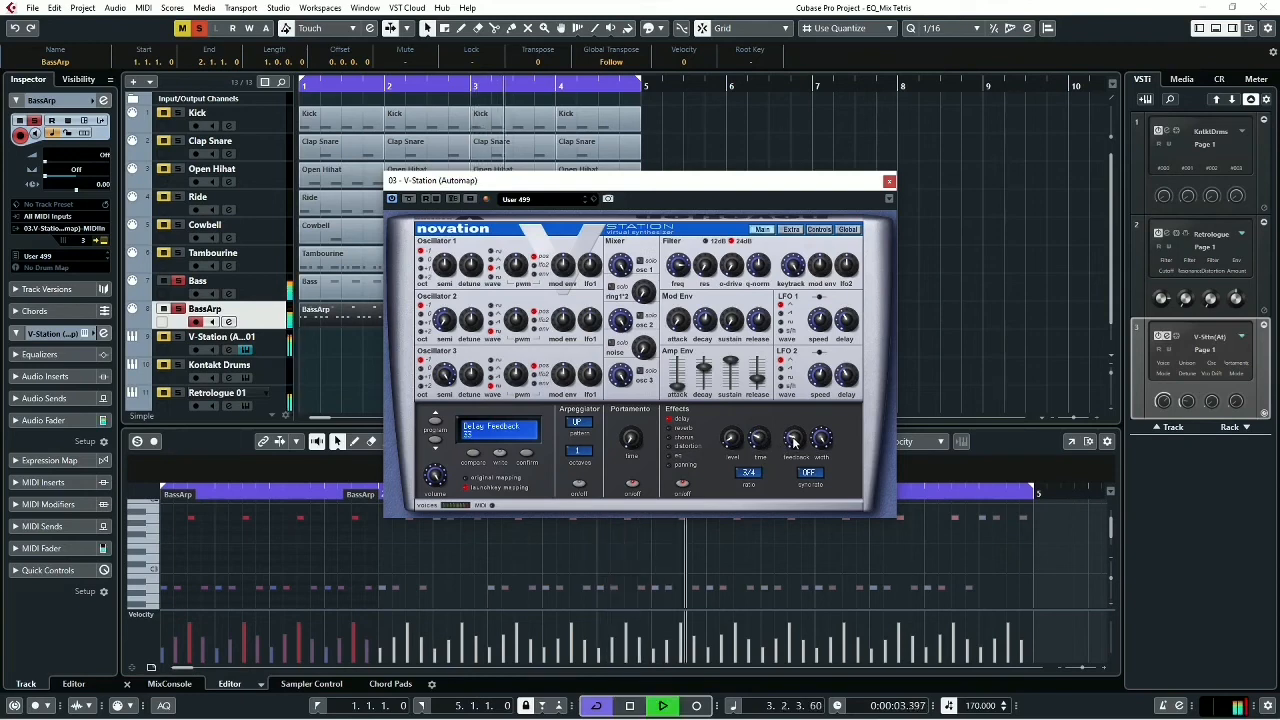
{"action": "key", "text": "space"}
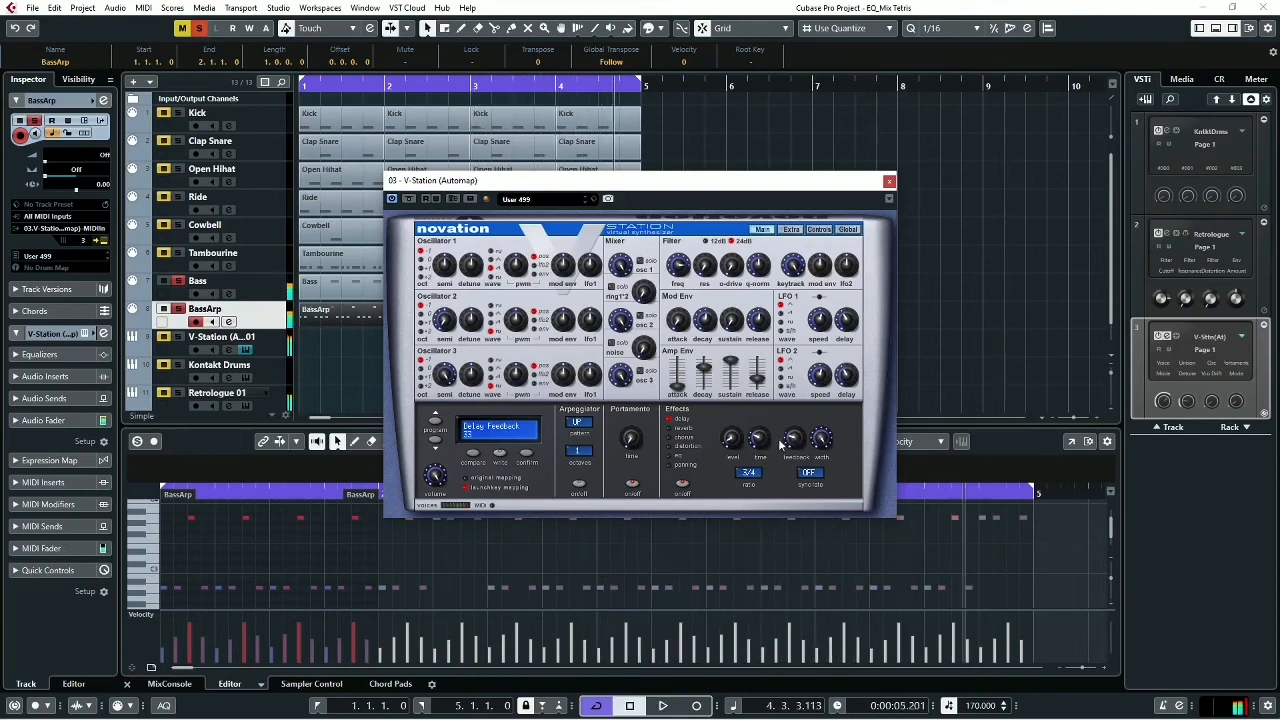
- Give V-Station a Small Room reverb and adjust its send level while auditioning the soloed parts
{"action": "left_click", "coordinate": [671, 429]}
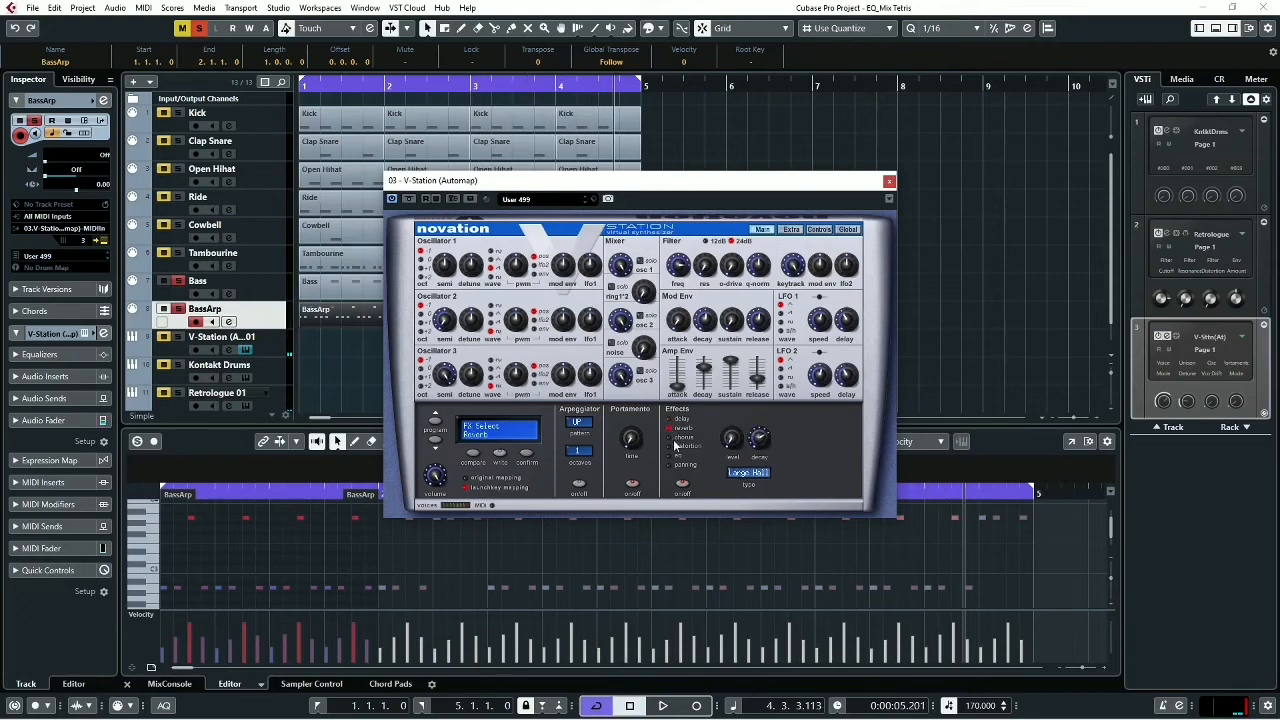
{"action": "left_click", "coordinate": [737, 477]}
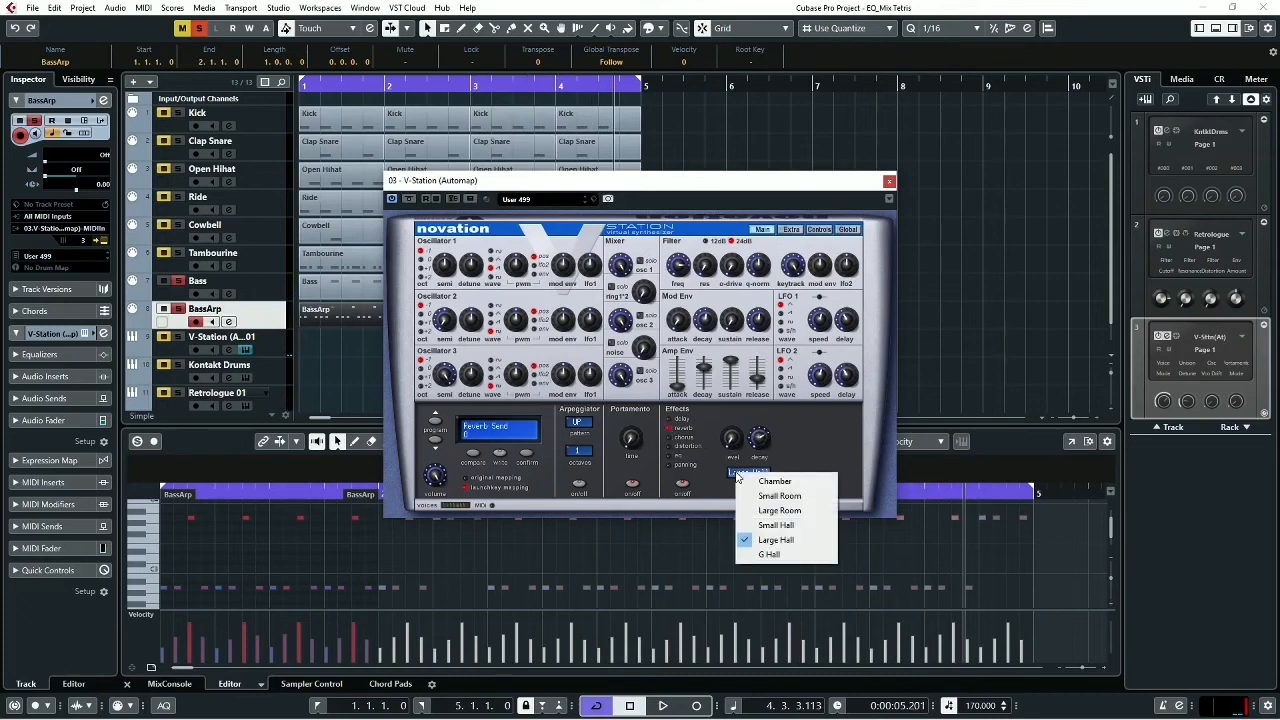
{"action": "left_click", "coordinate": [765, 496]}
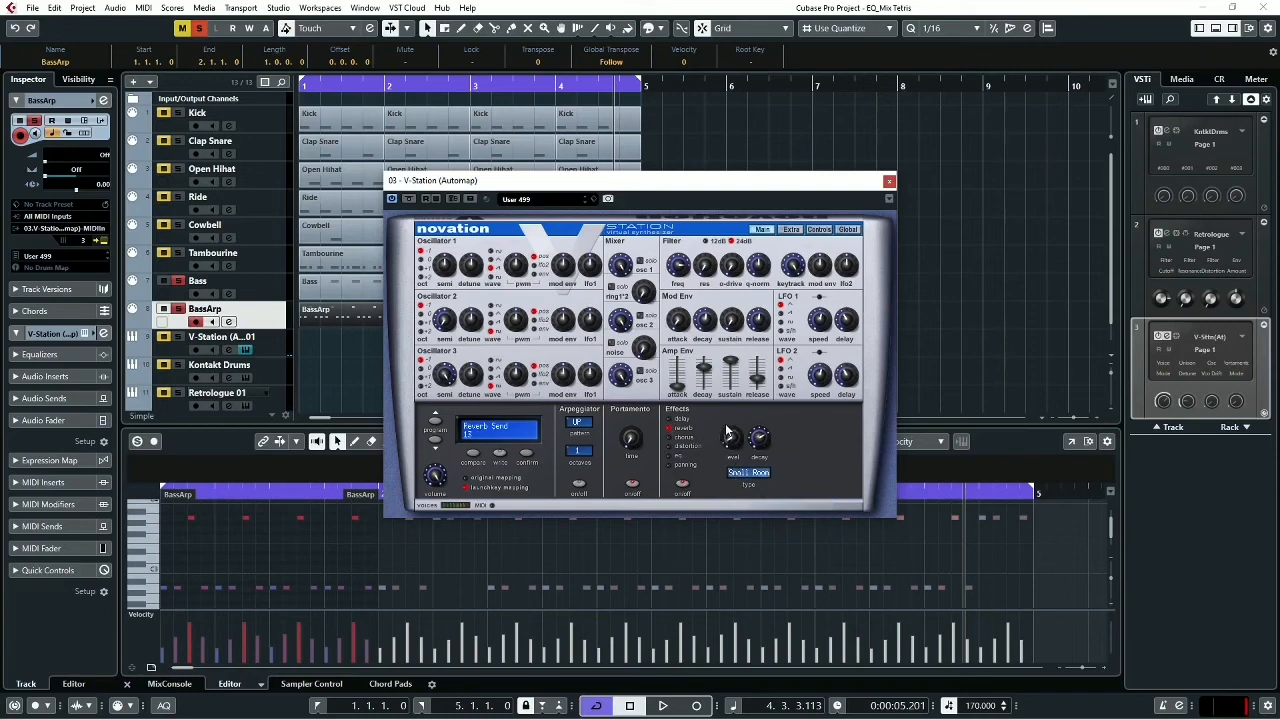
{"action": "left_click_drag", "start_coordinate": [727, 432], "coordinate": [731, 441]}
{"action": "key", "text": "space"}
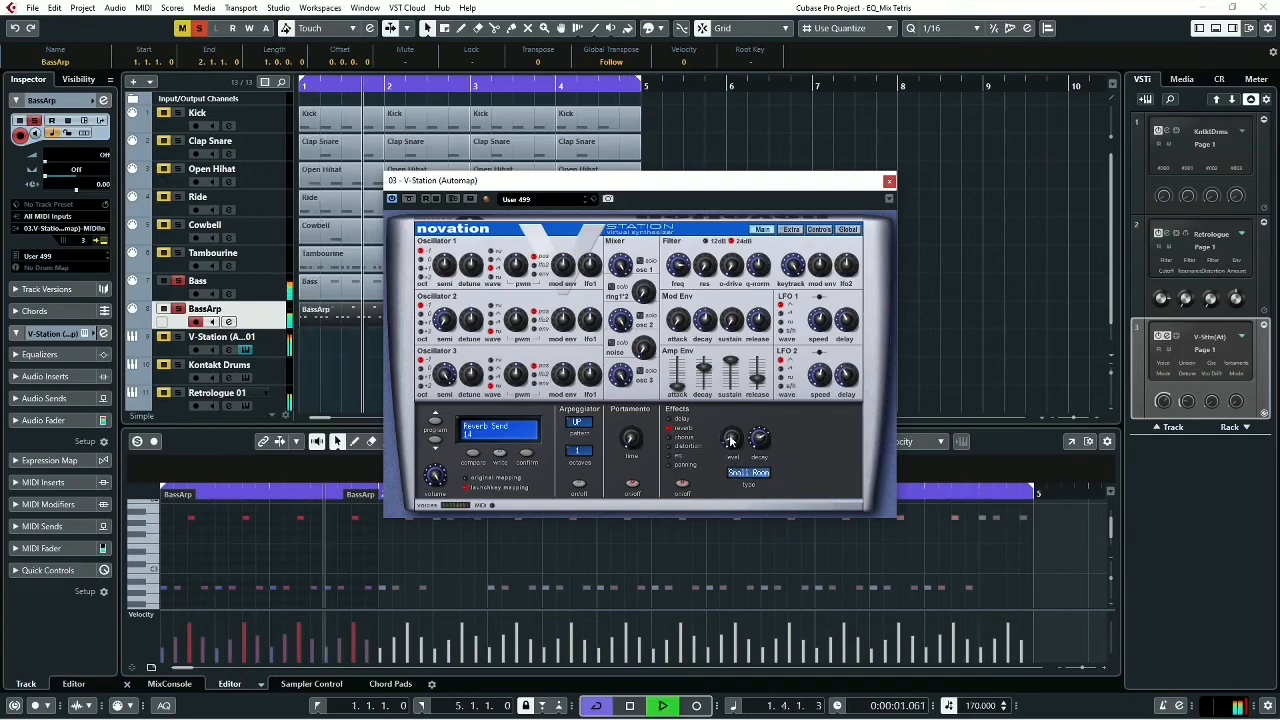
{"action": "key", "text": "space"}
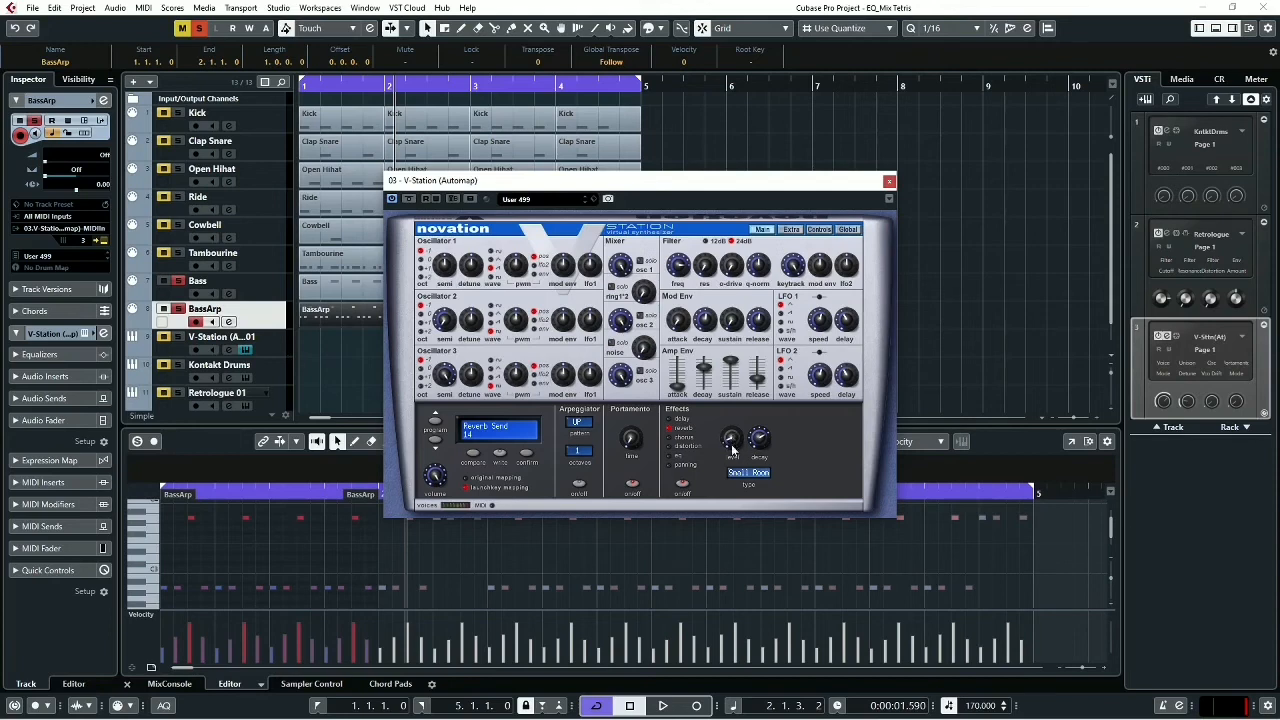
{"action": "key", "text": "space"}
{"action": "mouse_move", "coordinate": [733, 440]}
{"action": "left_mouse_down"}
{"action": "mouse_move", "coordinate": [732, 388]}
{"action": "mouse_move", "coordinate": [730, 447]}
{"action": "left_mouse_up"}
{"action": "key", "text": "space"}
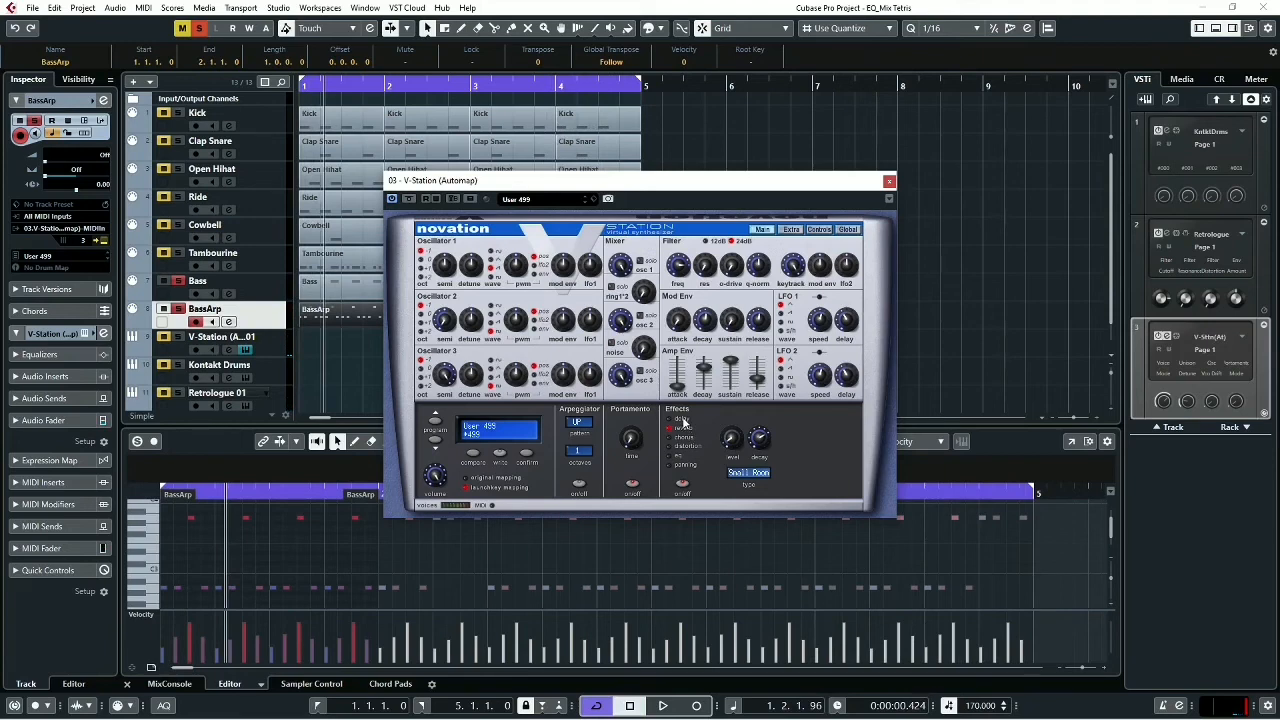
- Compare the V-Station sound with its effects disabled and with them enabled again during playback
{"action": "left_click", "coordinate": [683, 484]}
{"action": "key", "text": "space"}
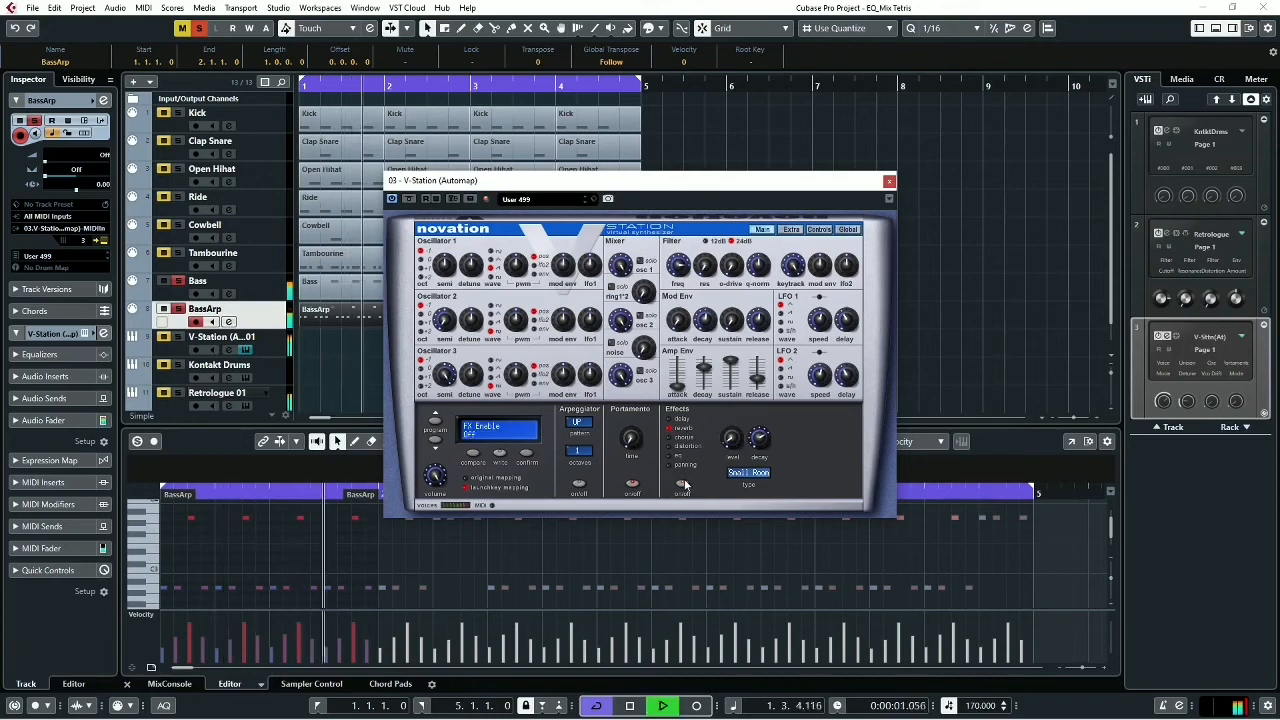
{"action": "key", "text": "space"}
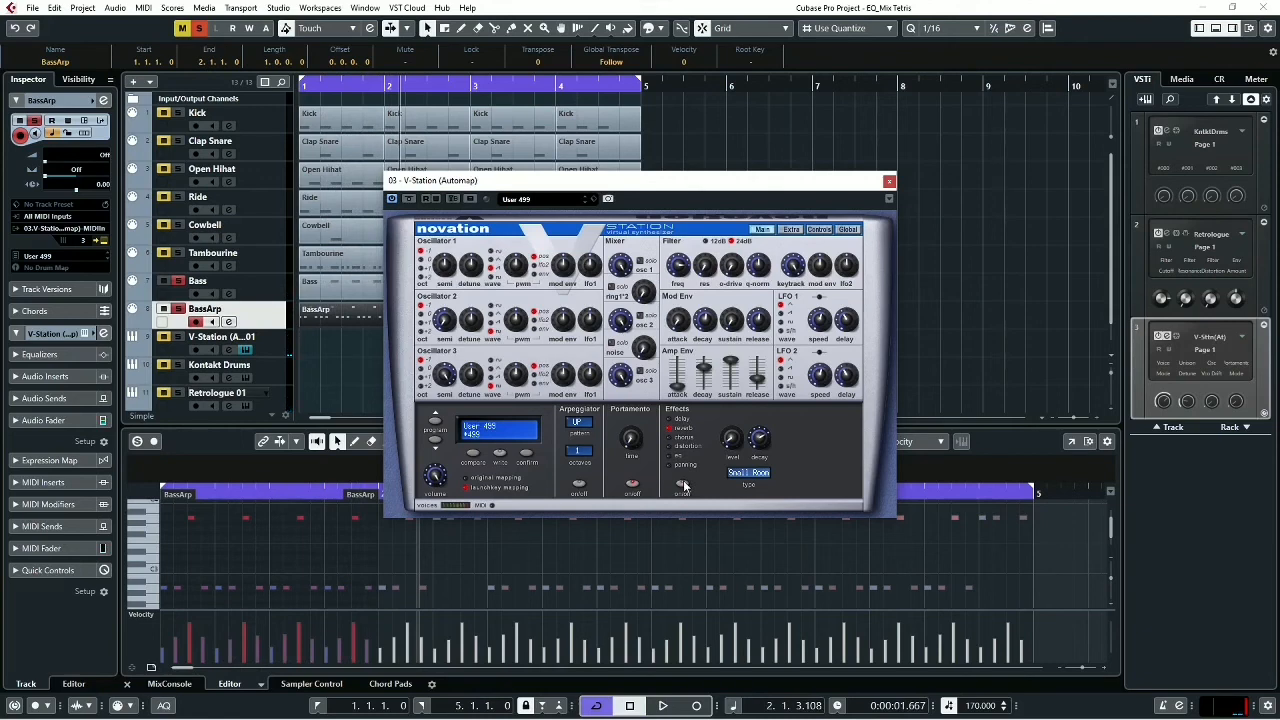
{"action": "left_click", "coordinate": [683, 484]}
{"action": "key", "text": "space"}
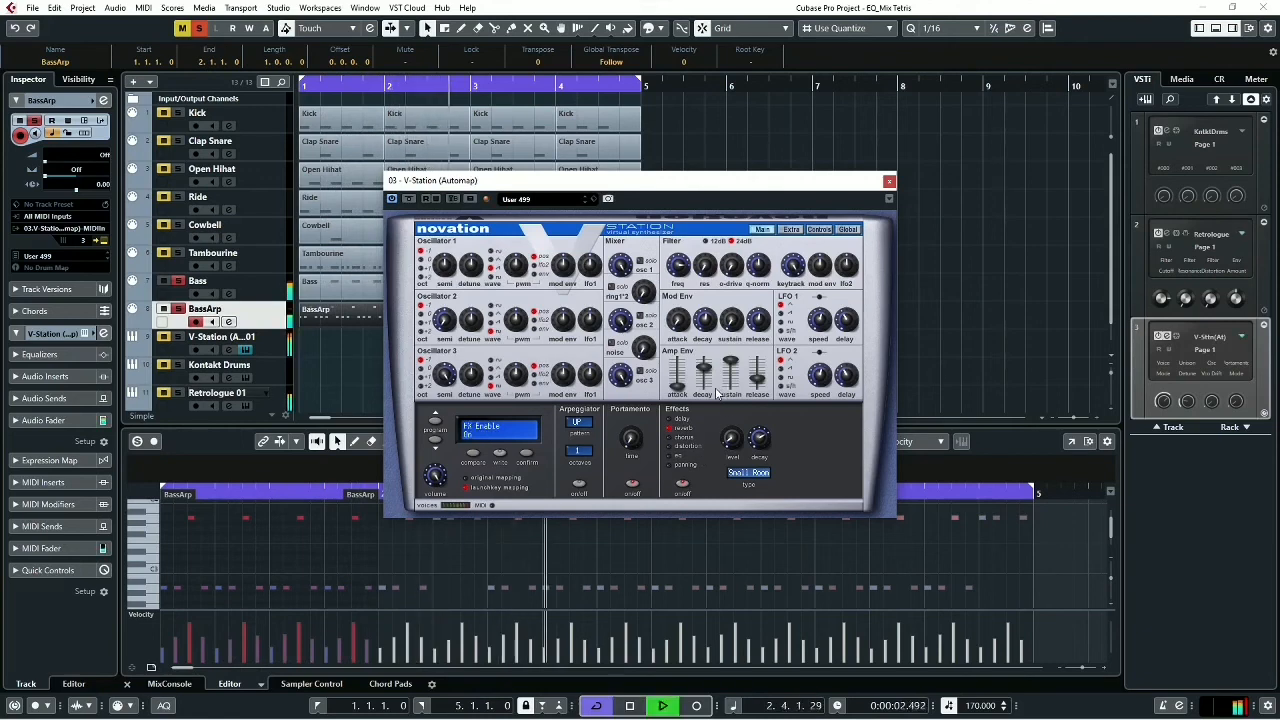
- Close the V-Station window, stop playback, and open the V-Station channel's settings from the MixConsole
{"action": "left_click", "coordinate": [890, 182]}
{"action": "key", "text": "space"}
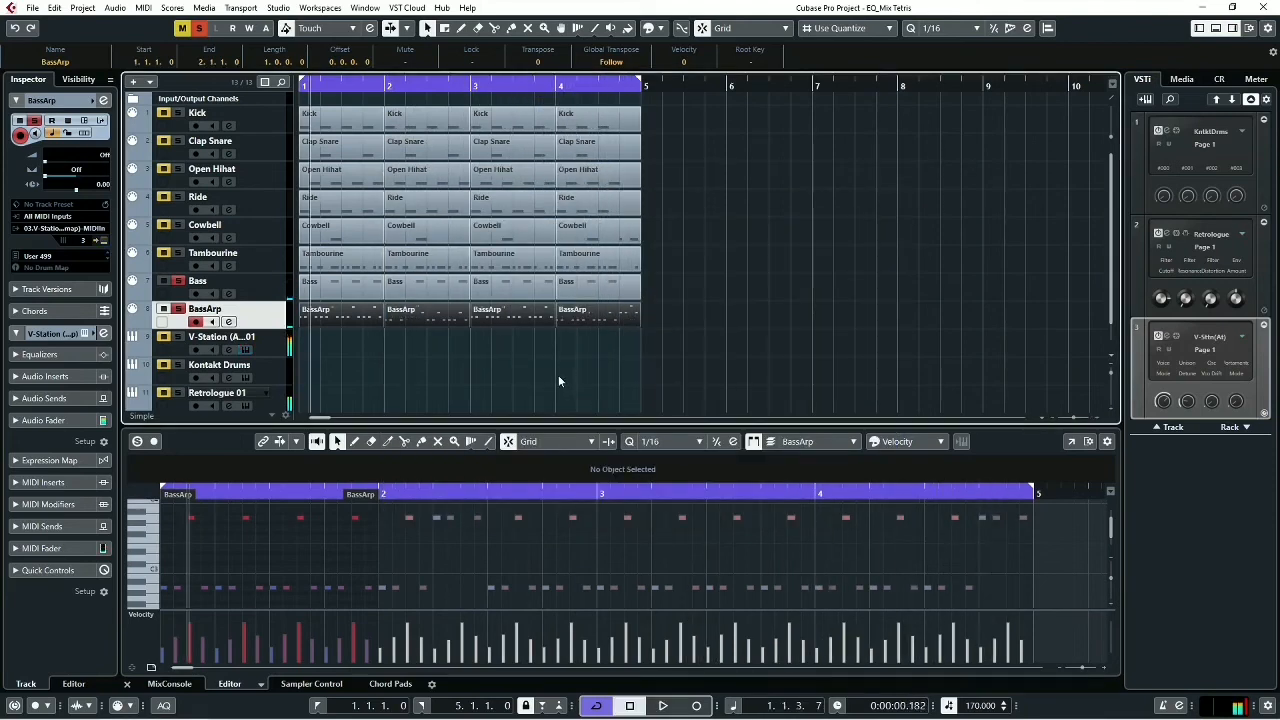
{"action": "left_click", "coordinate": [169, 683]}
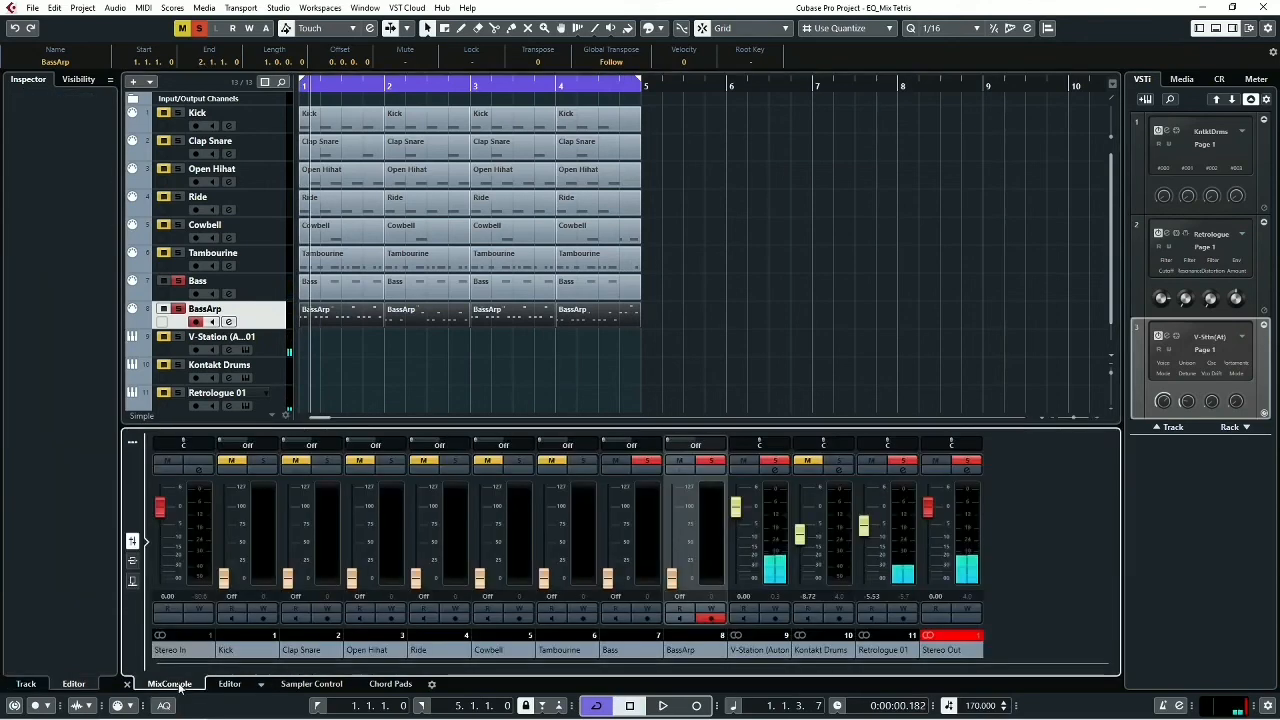
{"action": "left_click", "coordinate": [785, 462]}
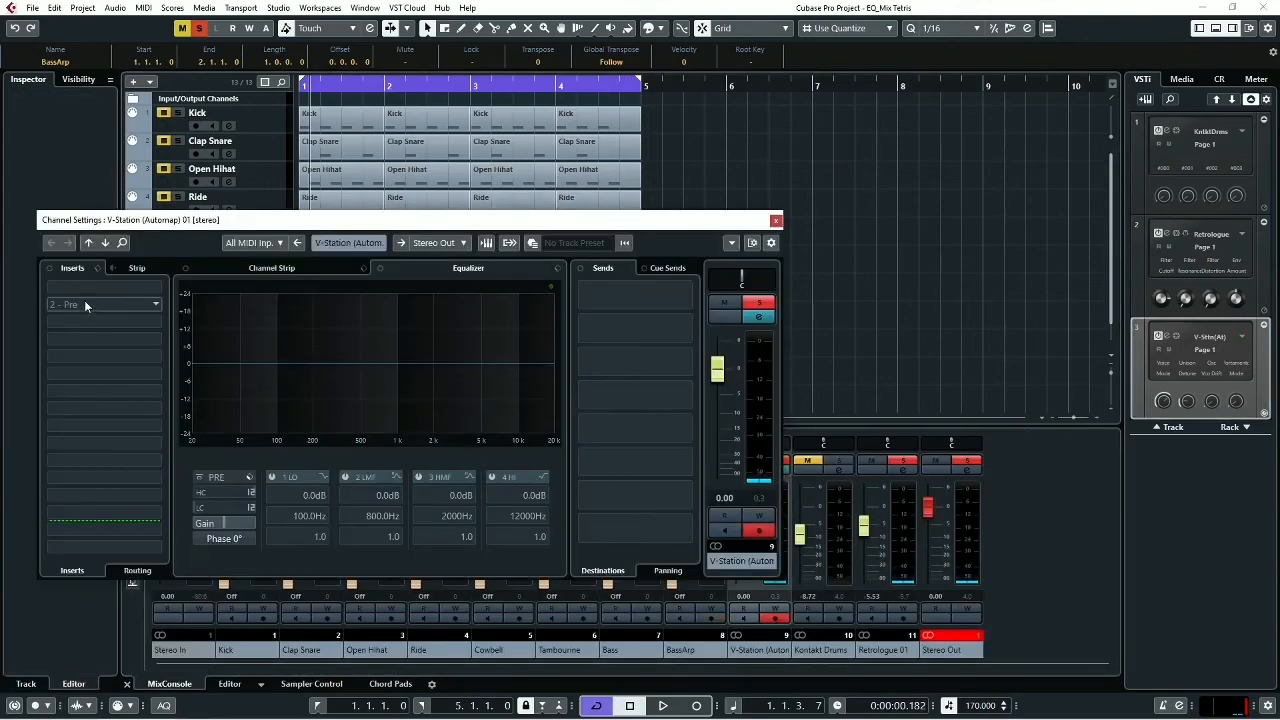
- Load VPS Philta (CM edition) into the V-Station channel's first insert slot and briefly audition the soloed parts
{"action": "left_click", "coordinate": [157, 289]}
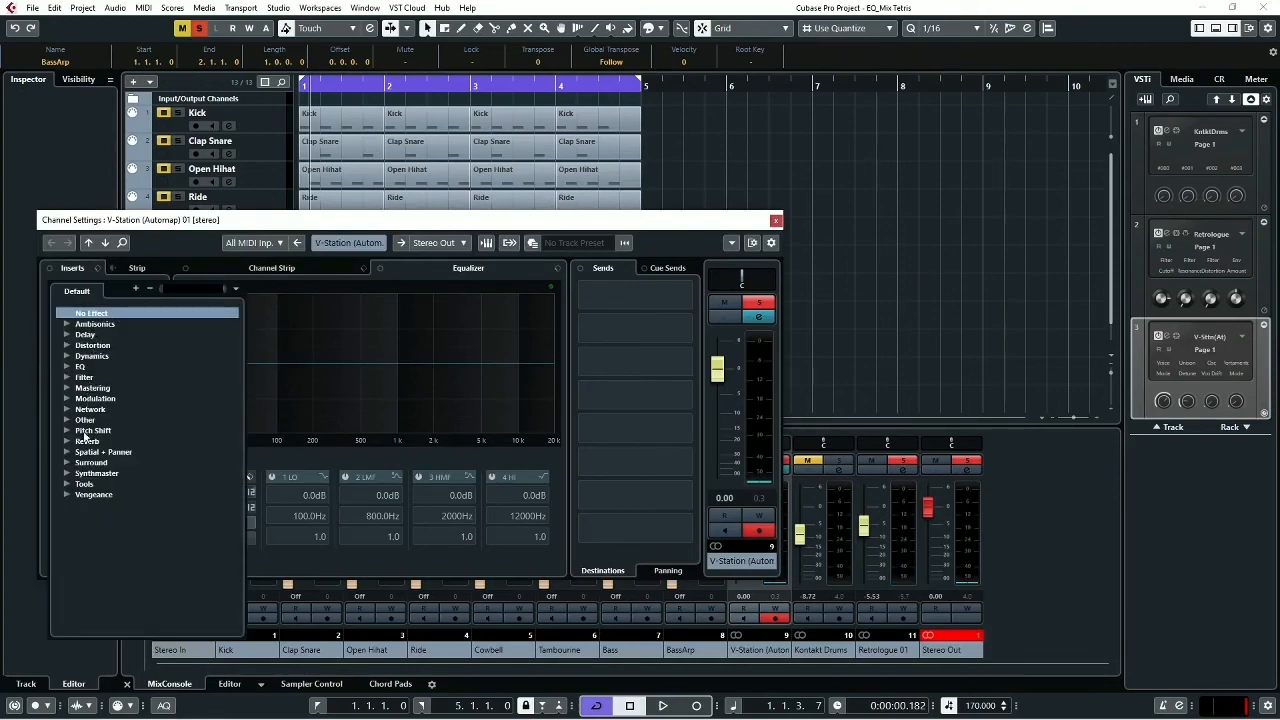
{"action": "left_click", "coordinate": [67, 490]}
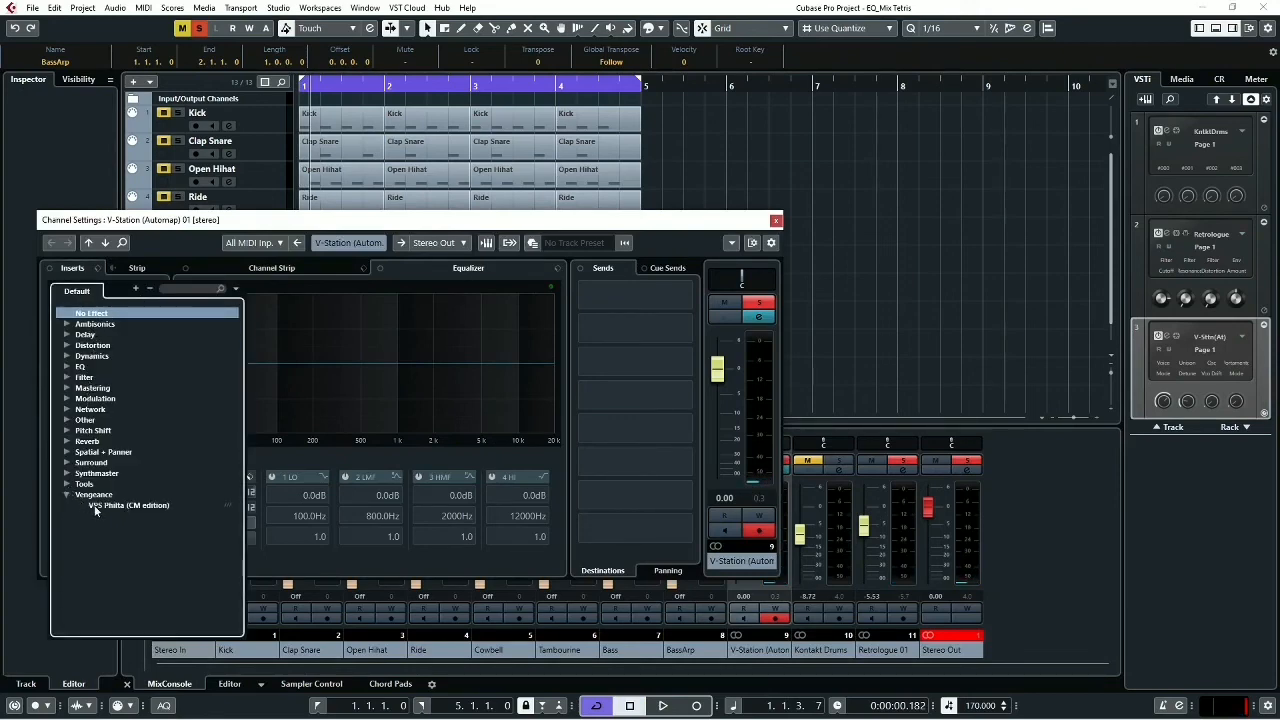
{"action": "left_click", "coordinate": [95, 506]}
{"action": "key", "text": "space"}
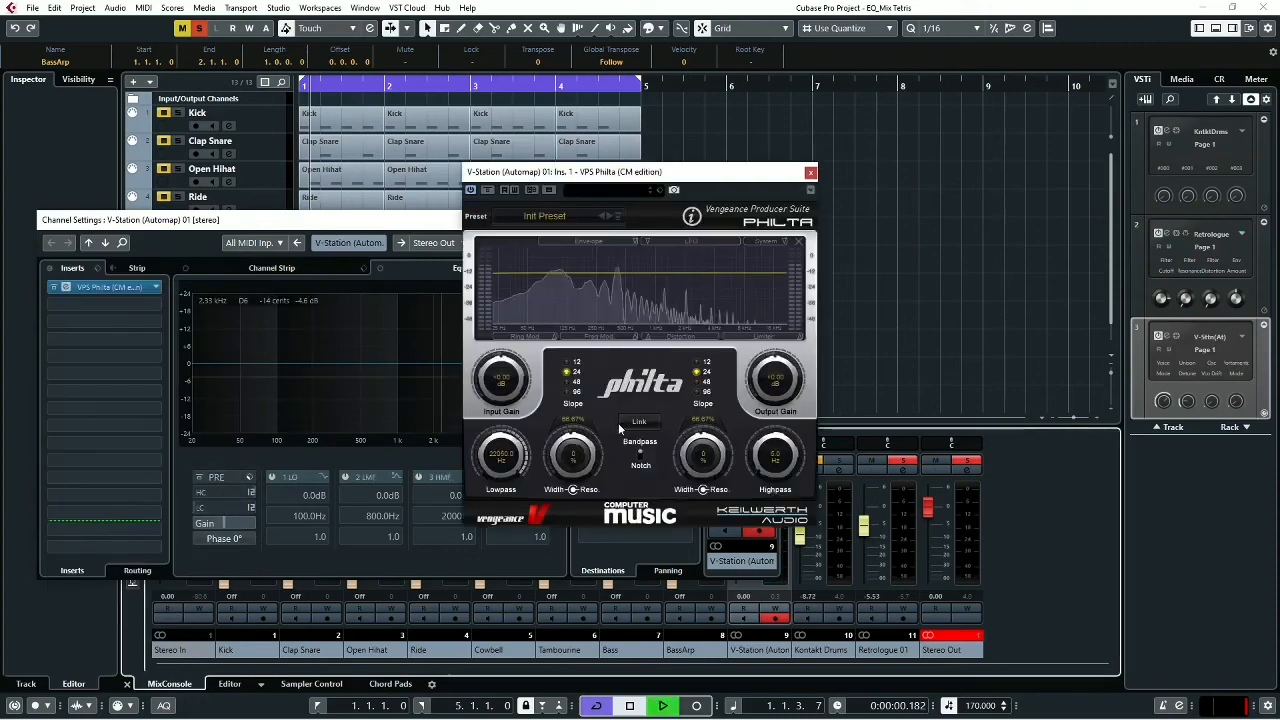
{"action": "key", "text": "space"}
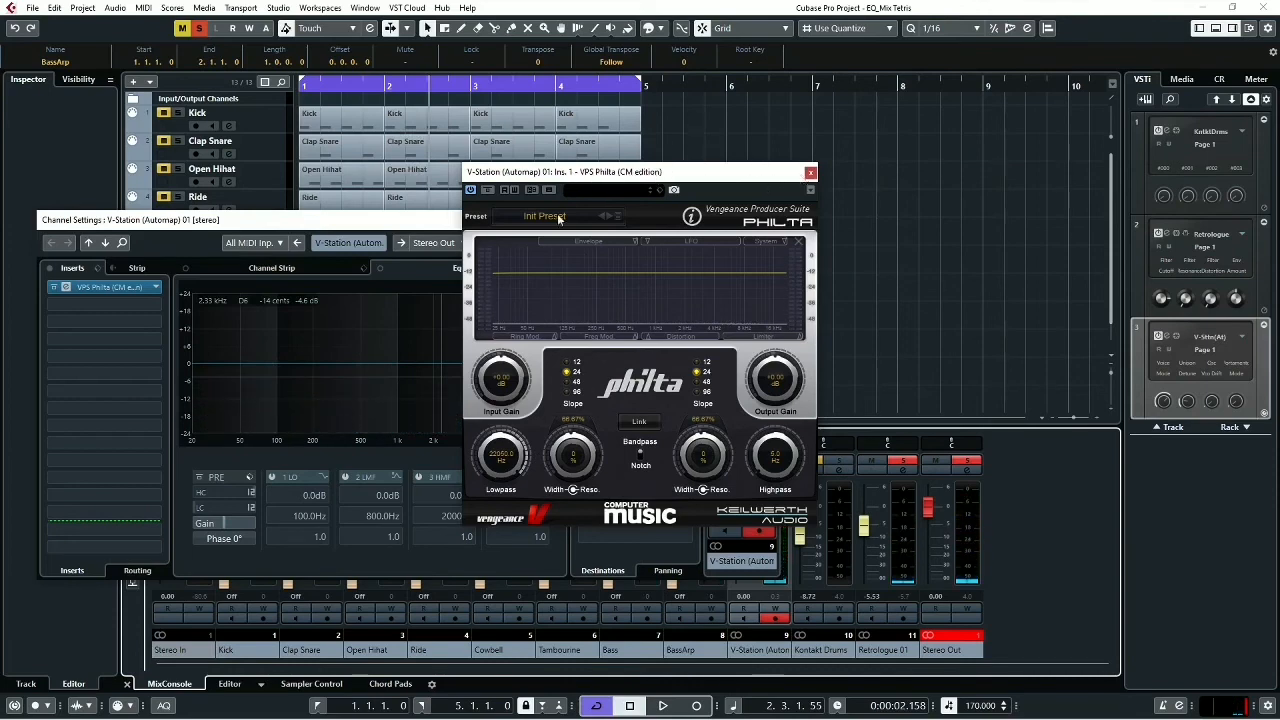
- Close the V-Station channel settings, unsolo the Bass track, and play BassArp on its own
{"action": "left_click", "coordinate": [422, 231]}
{"action": "left_click", "coordinate": [774, 221]}
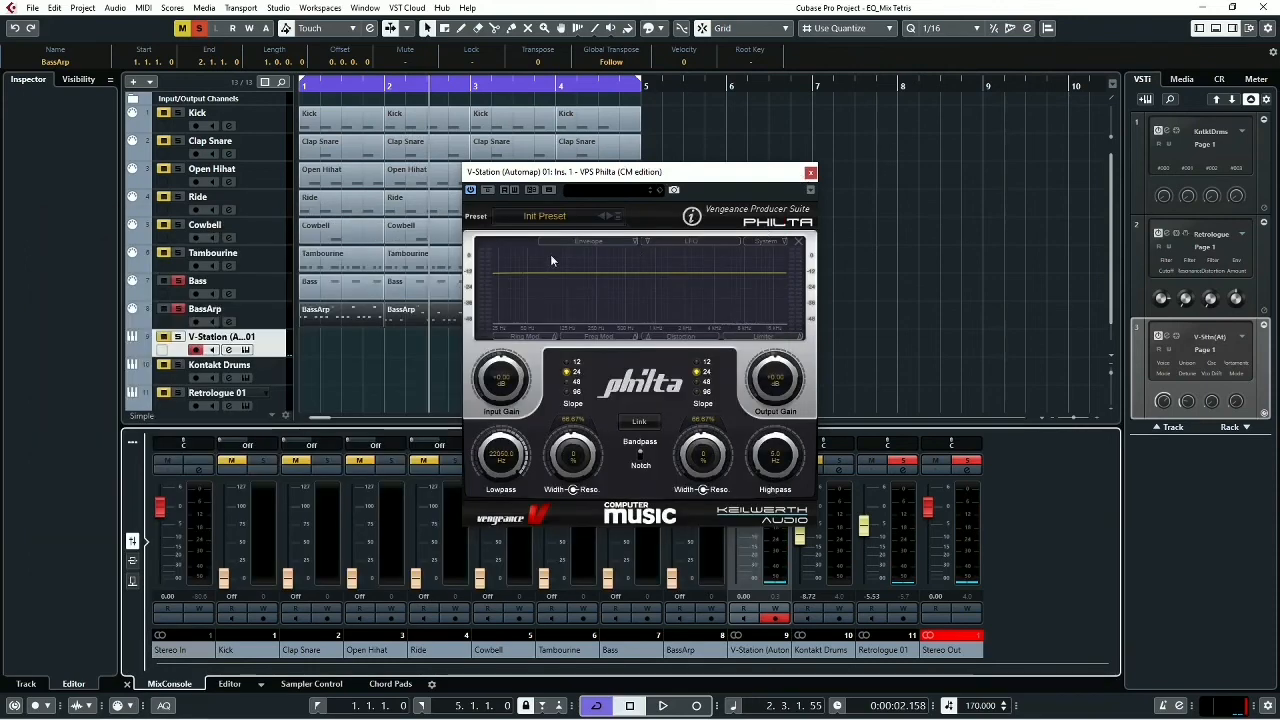
{"action": "left_click", "coordinate": [180, 282]}
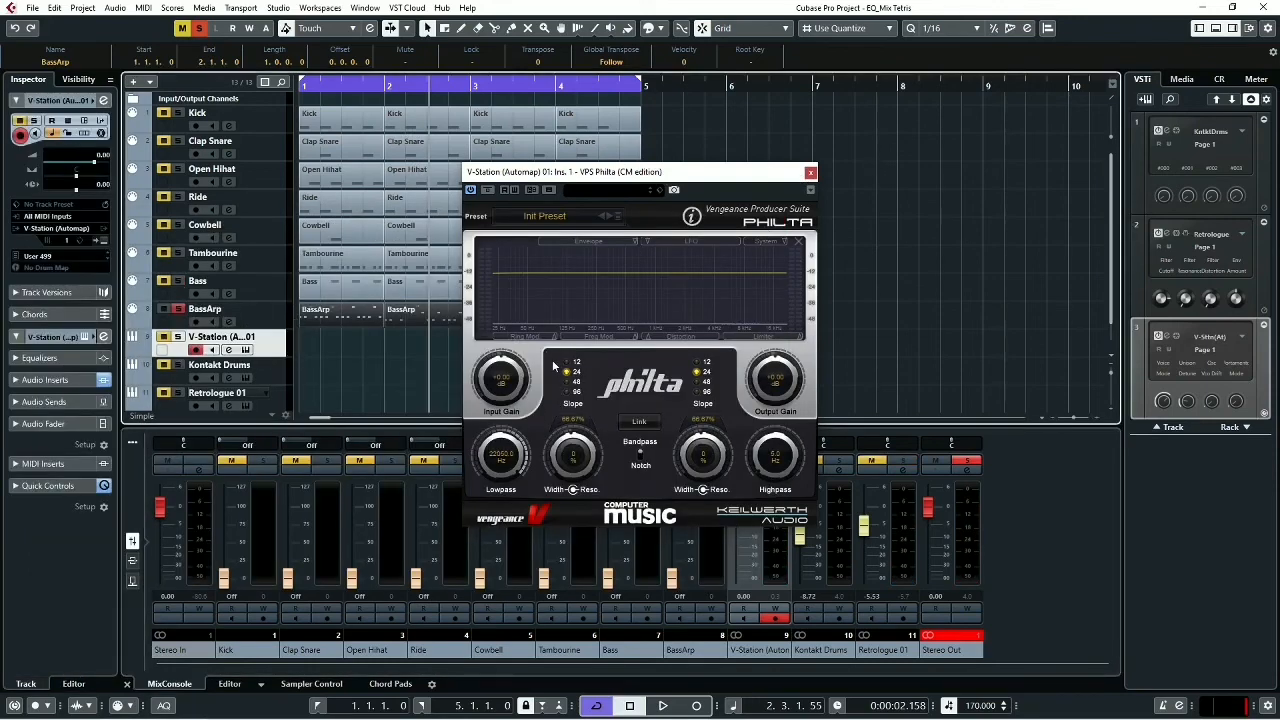
{"action": "key", "text": "space"}
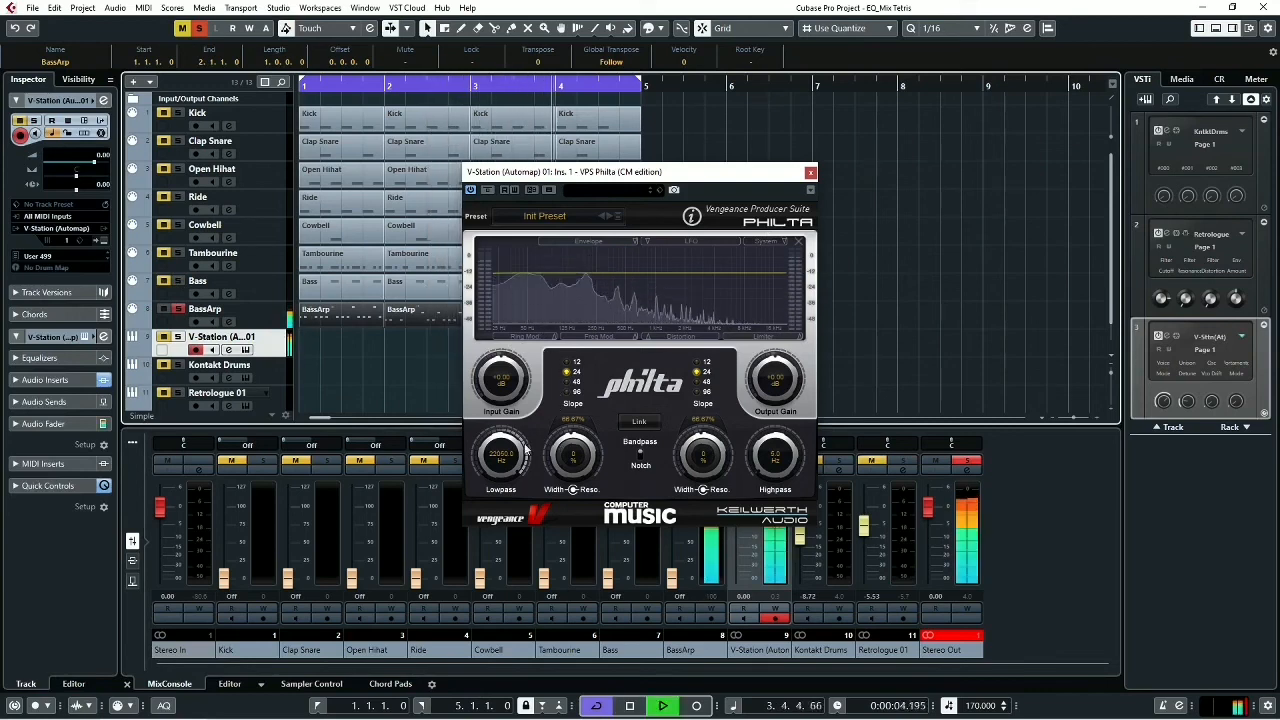
- Set Philta's highpass to about 138 Hz with a slope of 96 while BassArp plays
{"action": "left_click_drag", "start_coordinate": [772, 458], "coordinate": [767, 440]}
{"action": "left_click", "coordinate": [704, 384]}
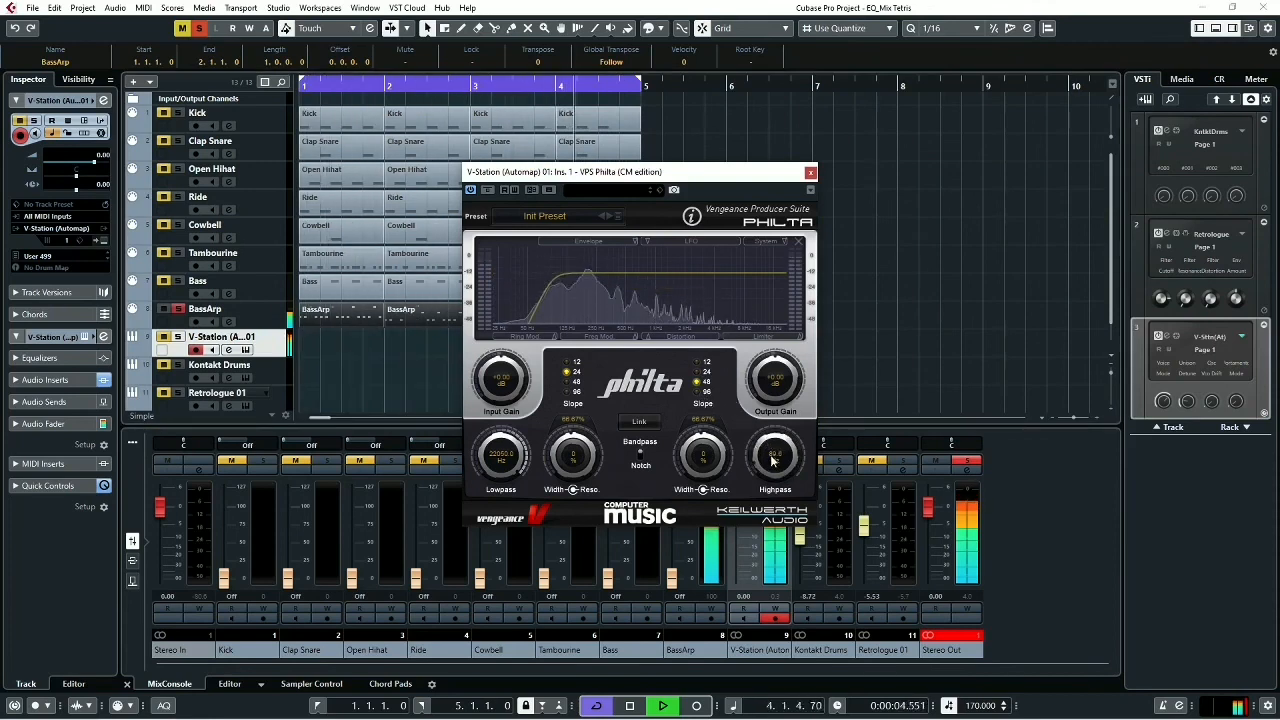
{"action": "left_click_drag", "start_coordinate": [772, 460], "coordinate": [772, 452]}
{"action": "left_click", "coordinate": [706, 392]}
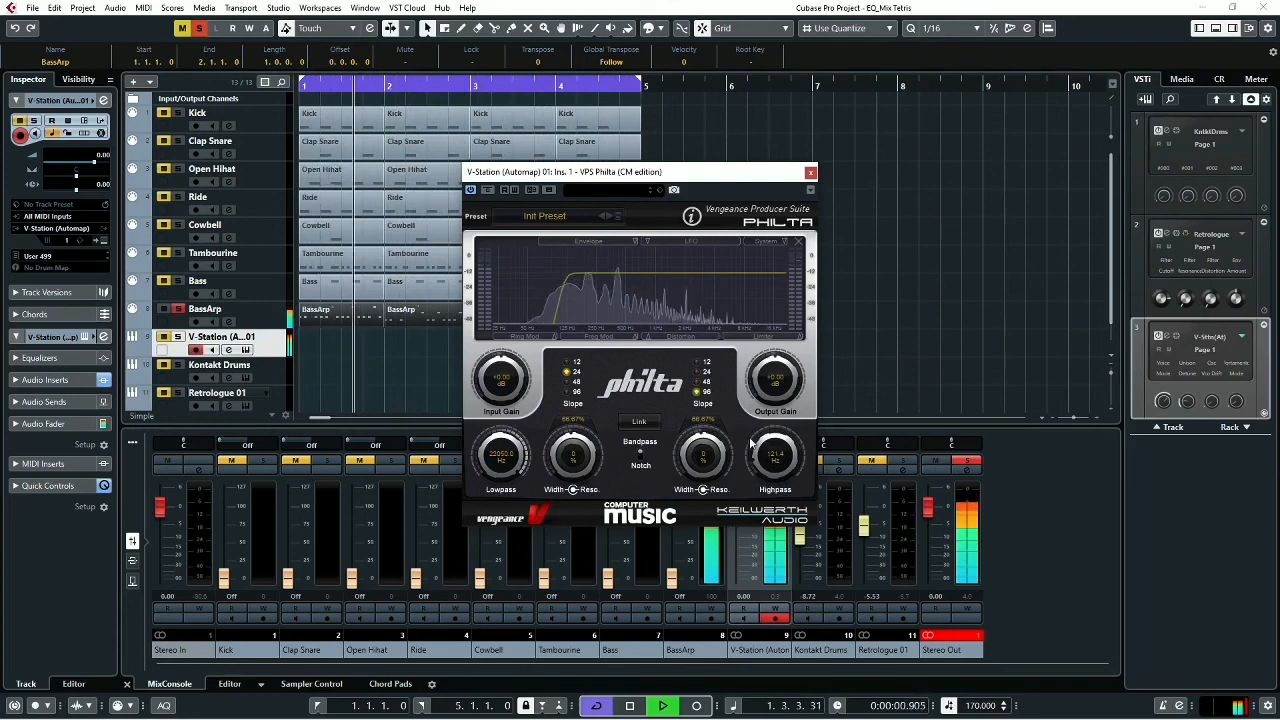
{"action": "left_click_drag", "start_coordinate": [778, 474], "coordinate": [778, 470]}
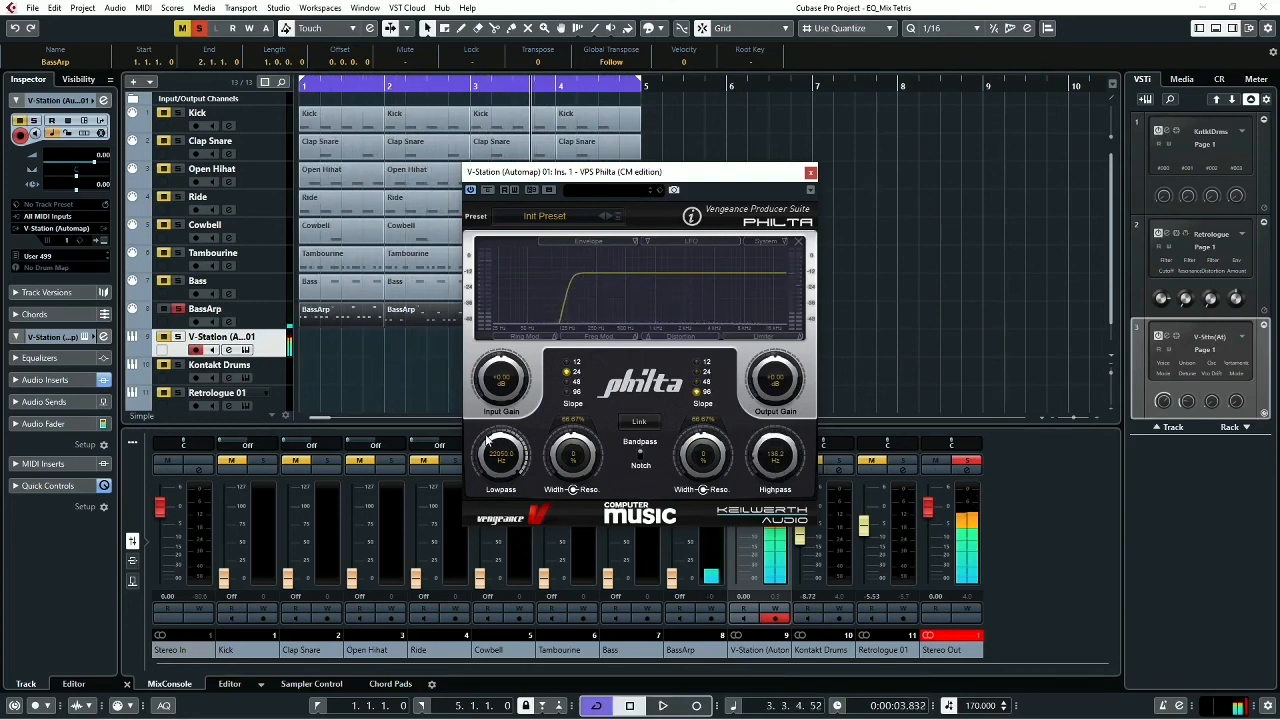
- Set Philta's lowpass slope to 96 and its cutoff to about 2131 Hz while auditioning BassArp, and close the plug-in
{"action": "left_click", "coordinate": [568, 392]}
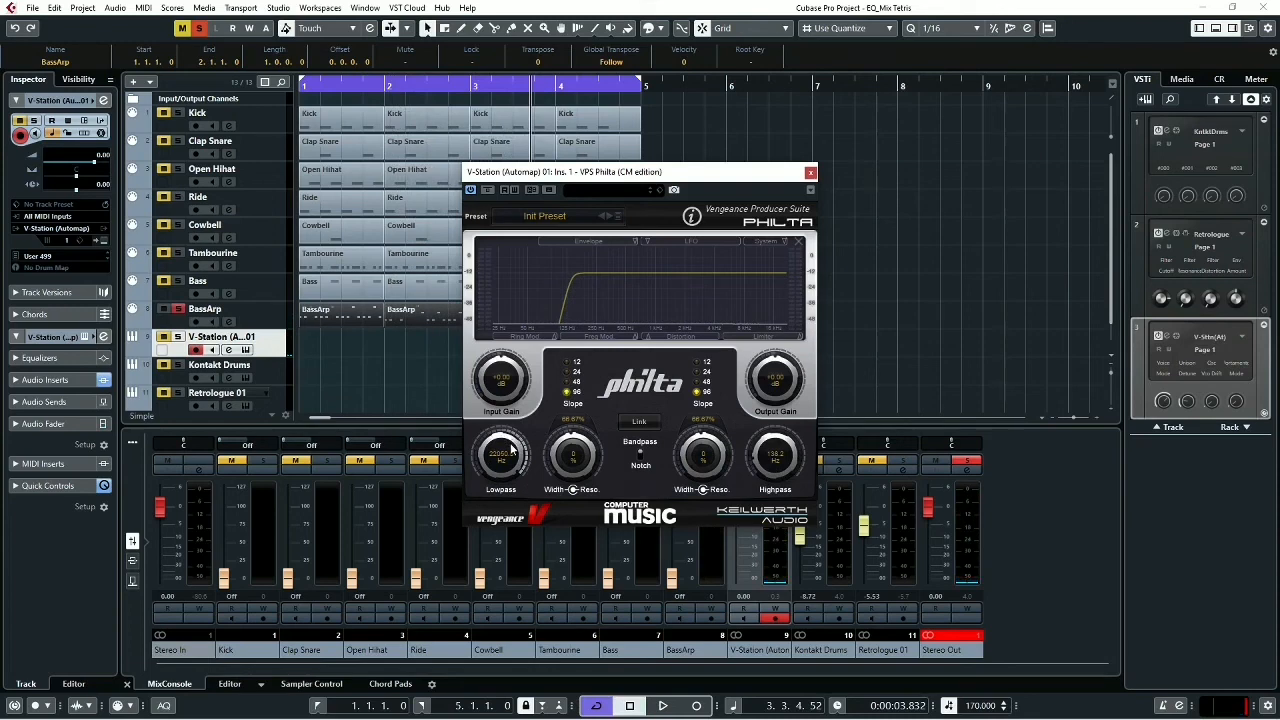
{"action": "key", "text": "space"}
{"action": "left_click_drag", "start_coordinate": [512, 452], "coordinate": [518, 479]}
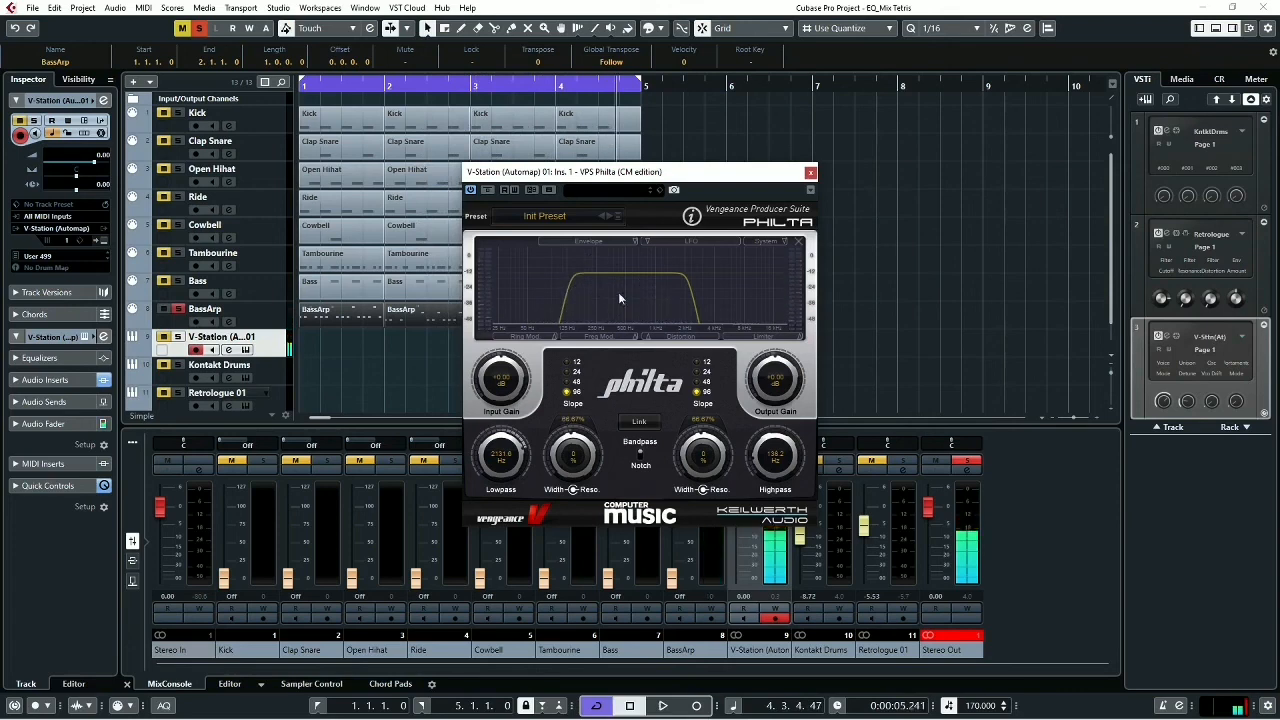
{"action": "left_click", "coordinate": [811, 173]}
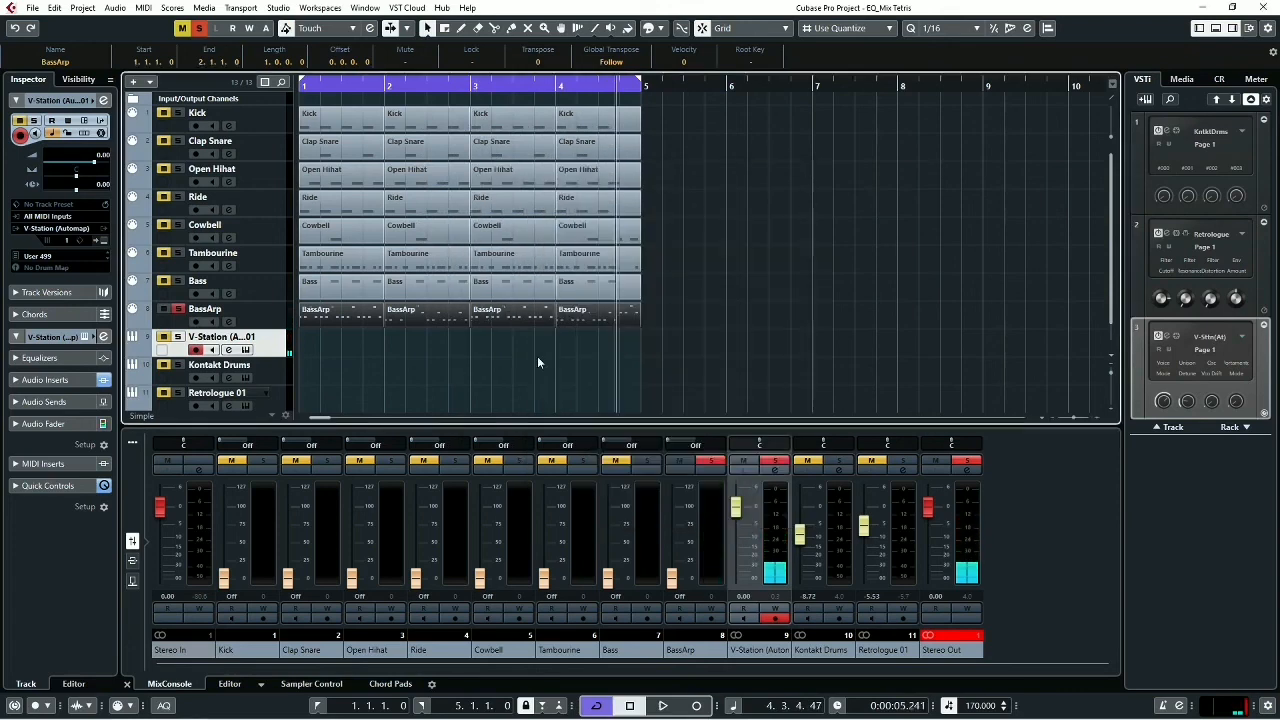
- Solo Bass and Kick alongside BassArp and rebalance the V-Station fader to -16.3 dB by ear during playback
{"action": "left_click", "coordinate": [178, 281]}
{"action": "key", "text": "space"}
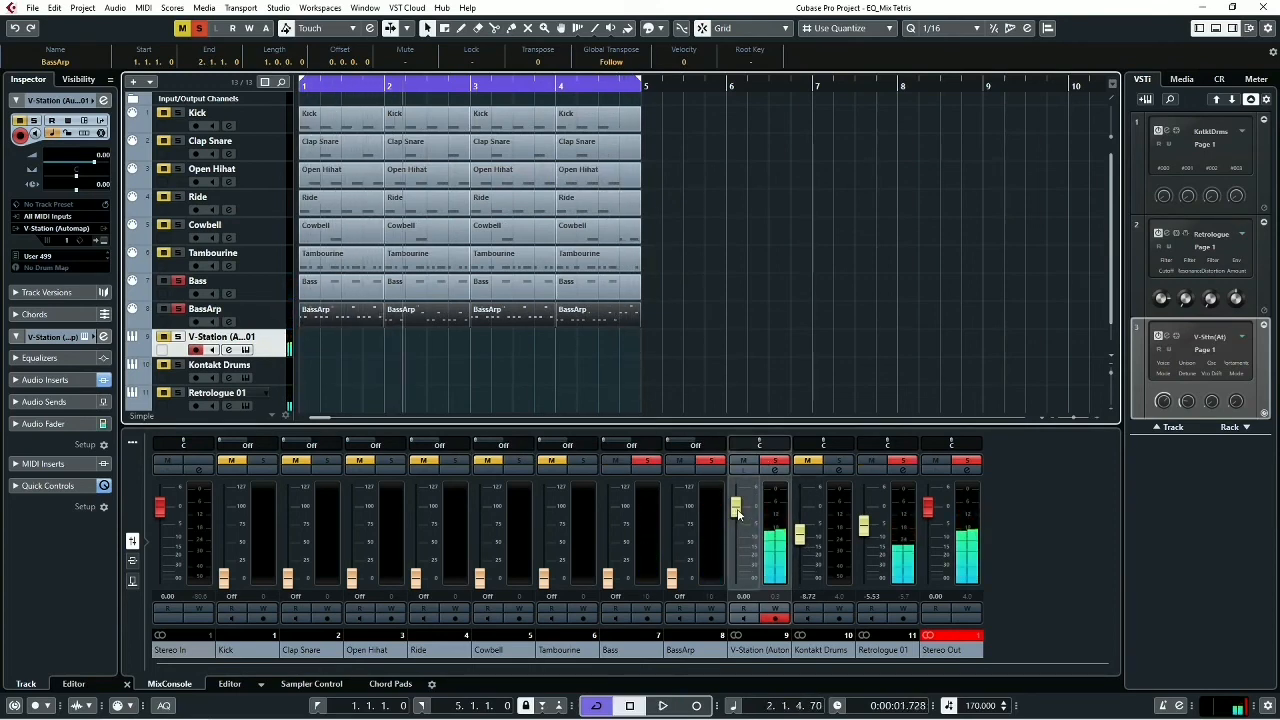
{"action": "left_click_drag", "start_coordinate": [736, 507], "coordinate": [735, 613]}
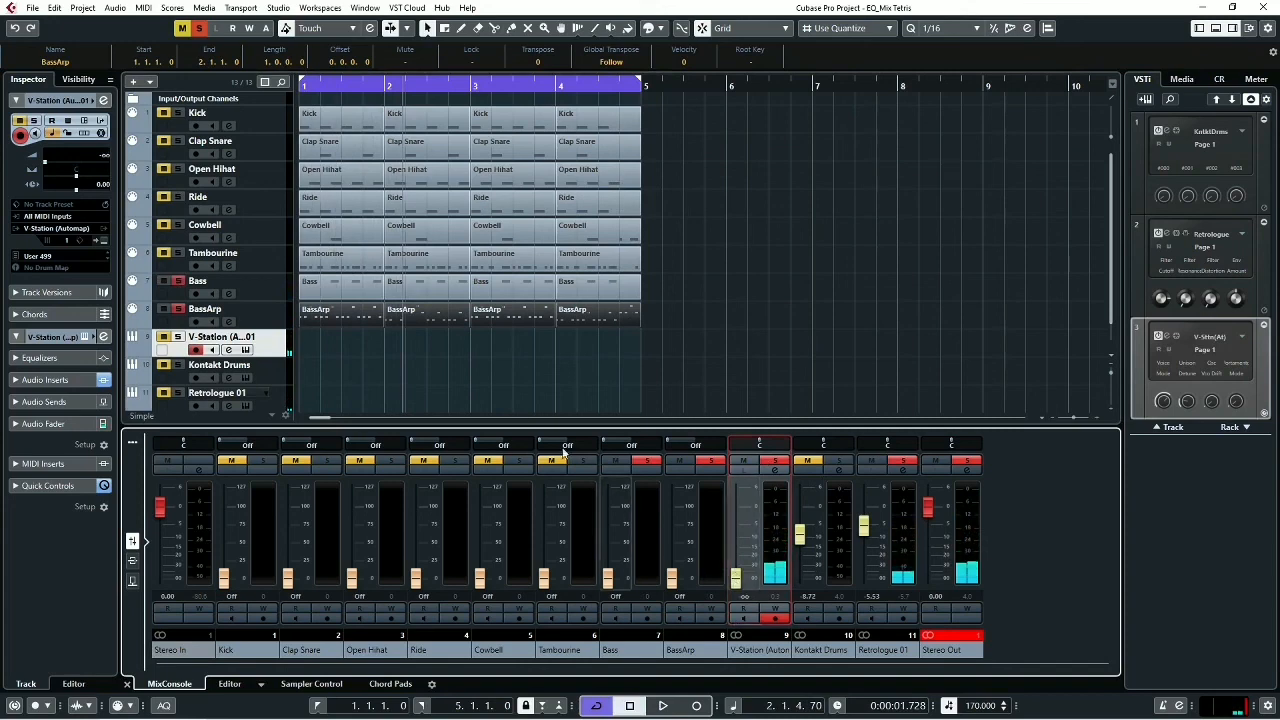
{"action": "left_click", "coordinate": [177, 114]}
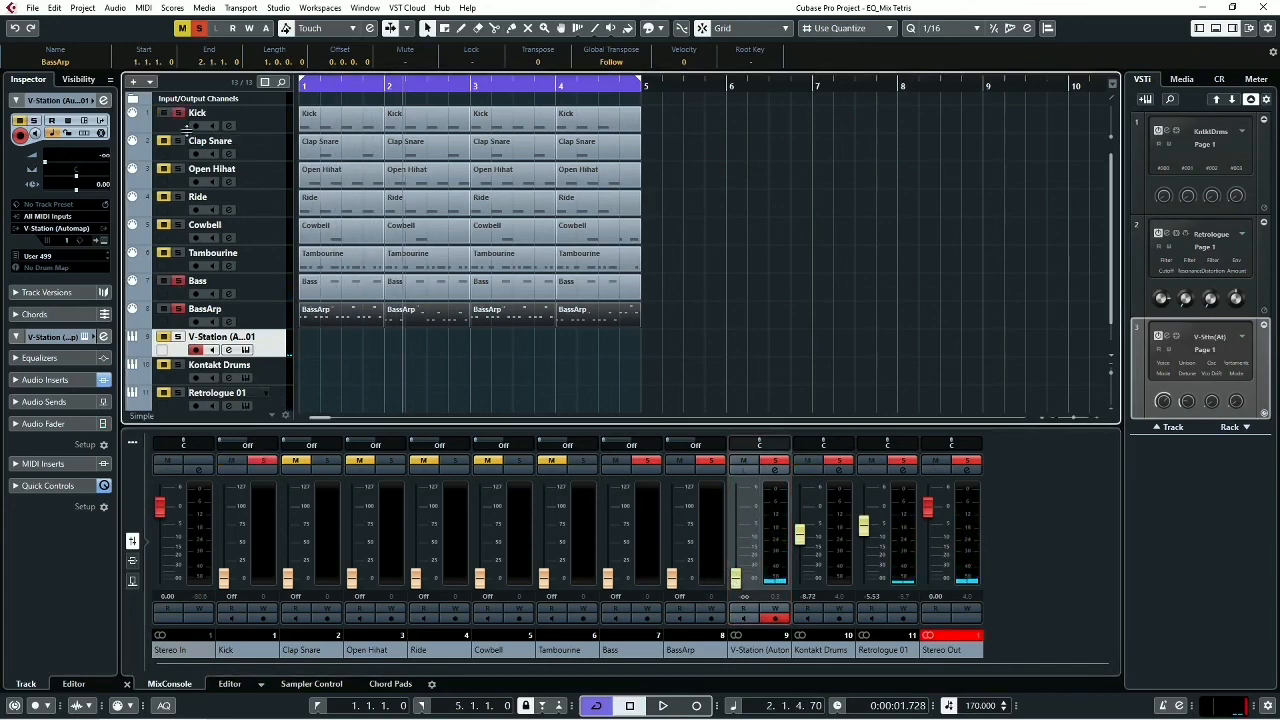
{"action": "key", "text": "space"}
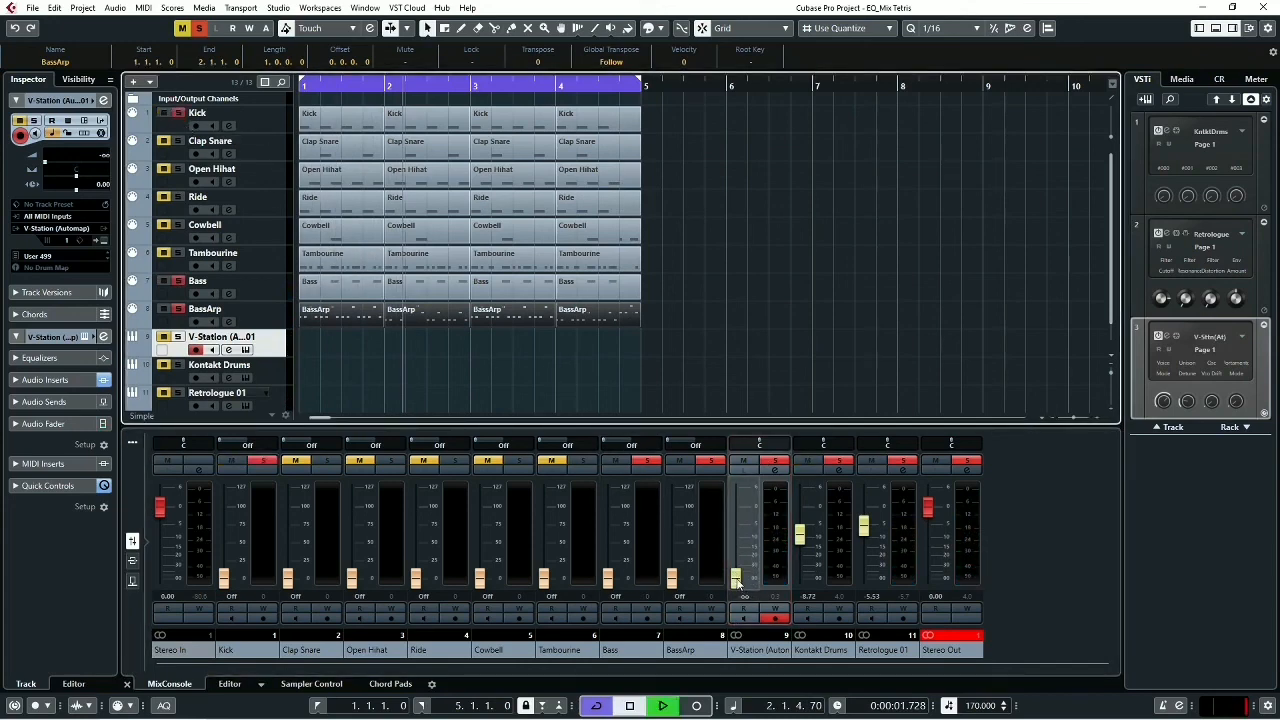
{"action": "left_click_drag", "start_coordinate": [737, 580], "coordinate": [740, 555]}
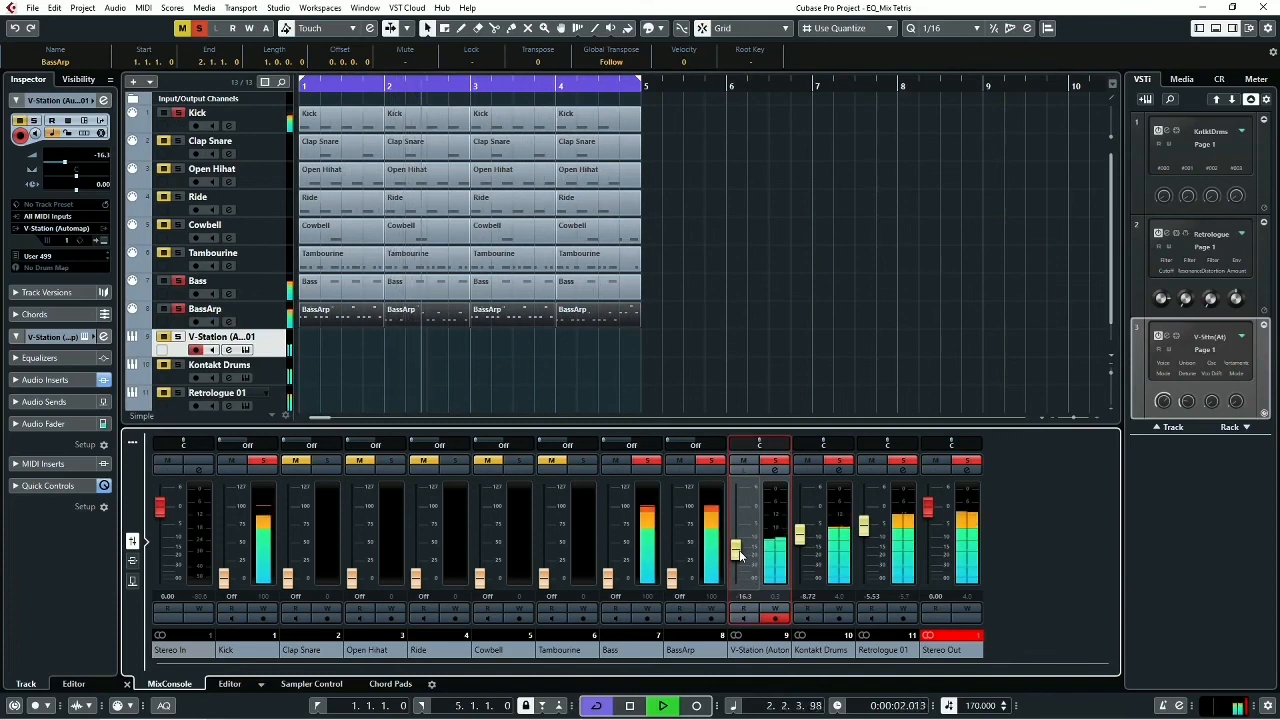
{"action": "key", "text": "space"}
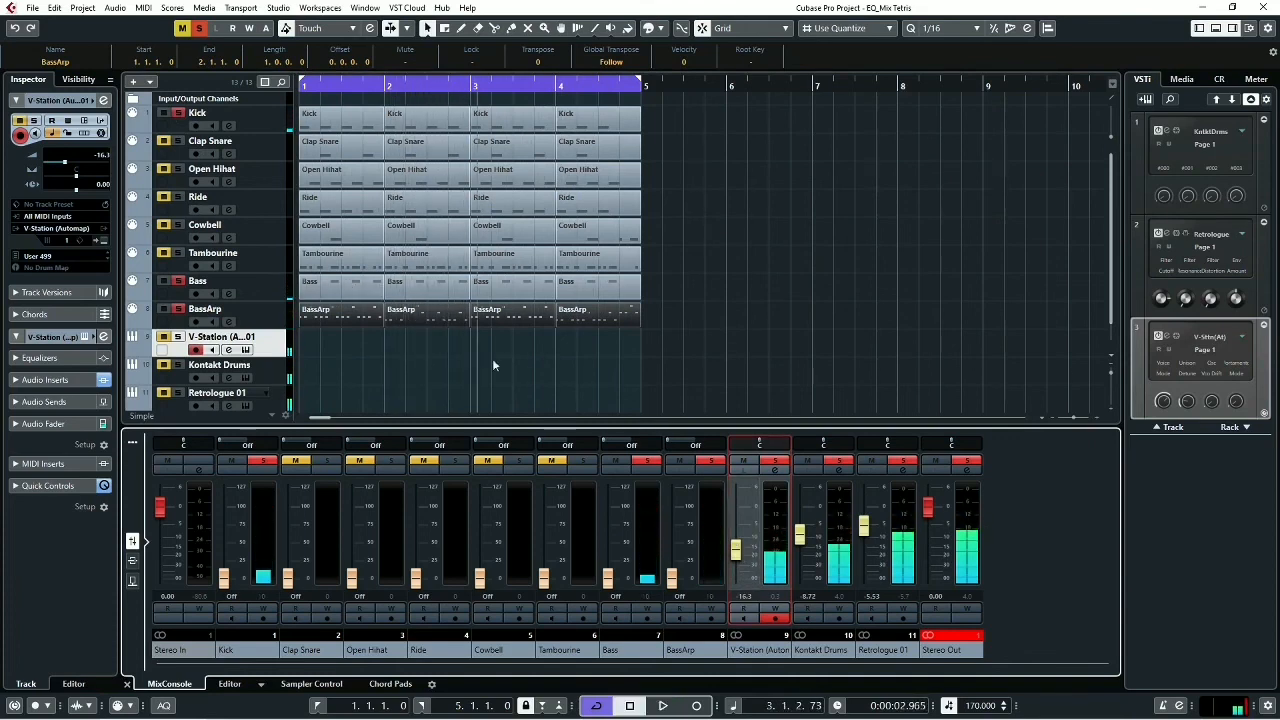
- Deactivate all solos and play the full mix from the start of the project
{"action": "left_click", "coordinate": [200, 29]}
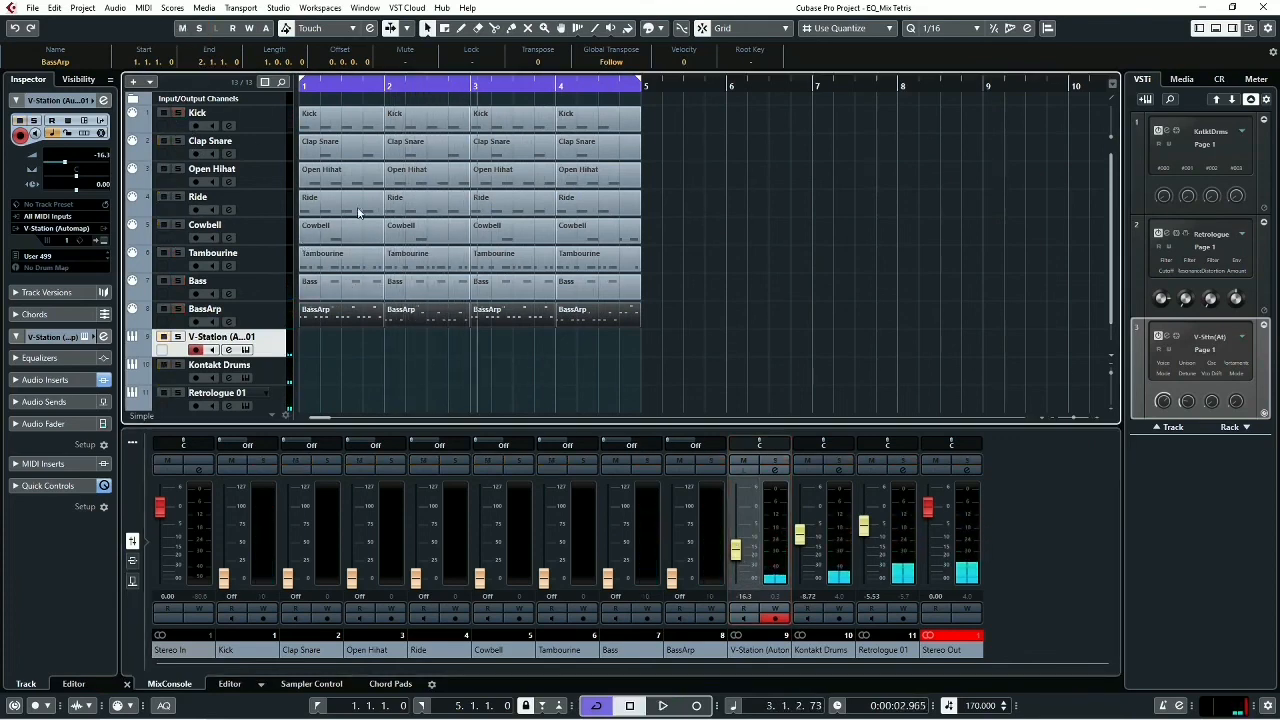
{"action": "key", "text": "Home"}
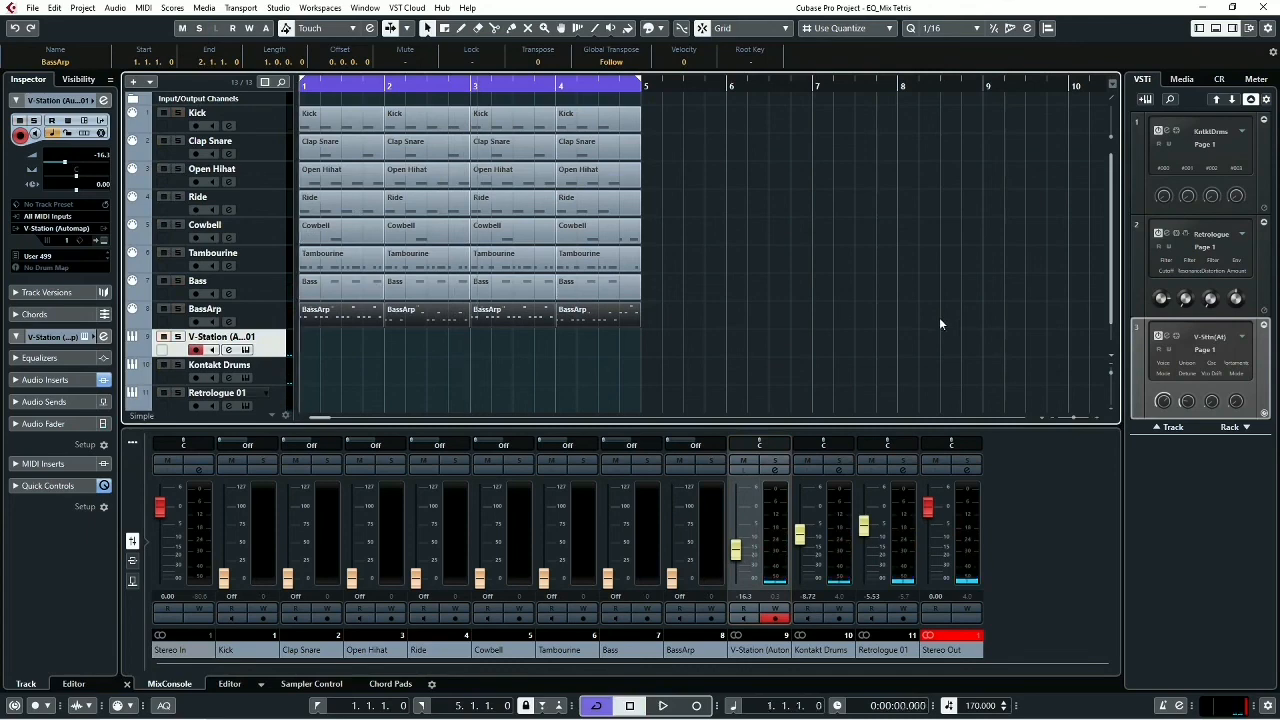
{"action": "key", "text": "space"}
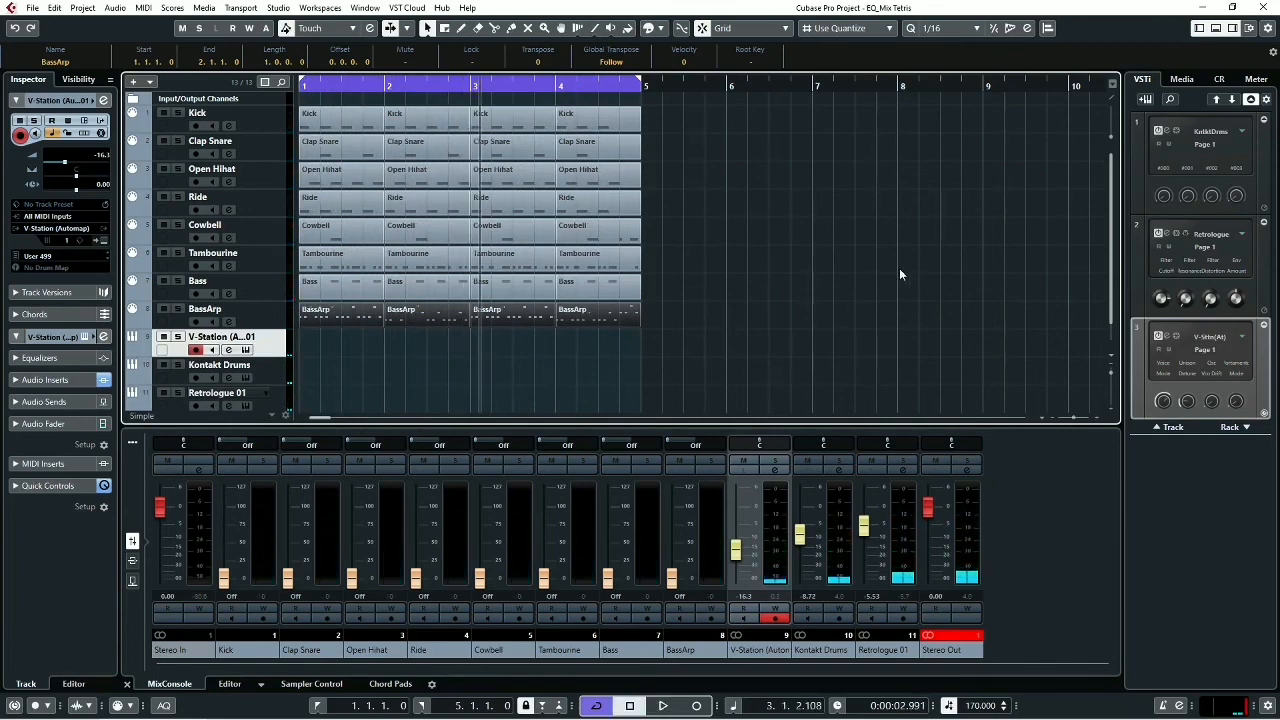
- Switch to the Photos window with the Tetris picture
{"action": "key", "text": "alt+Tab"}
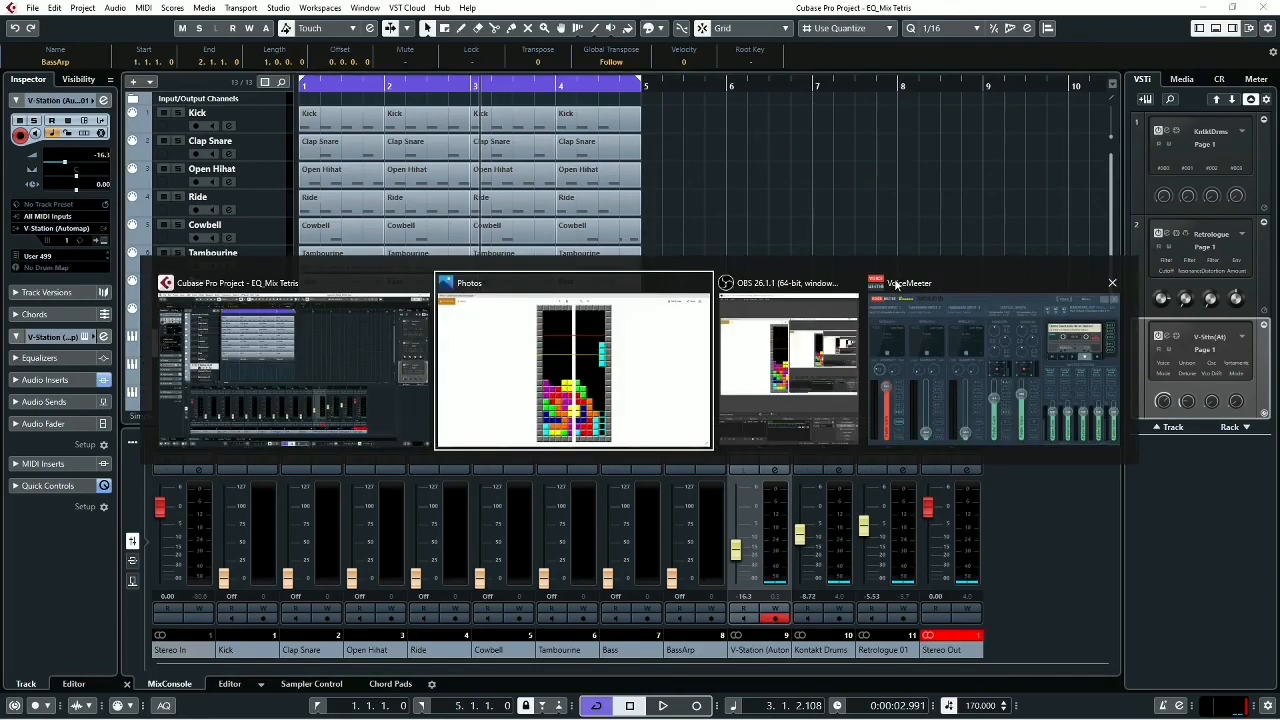
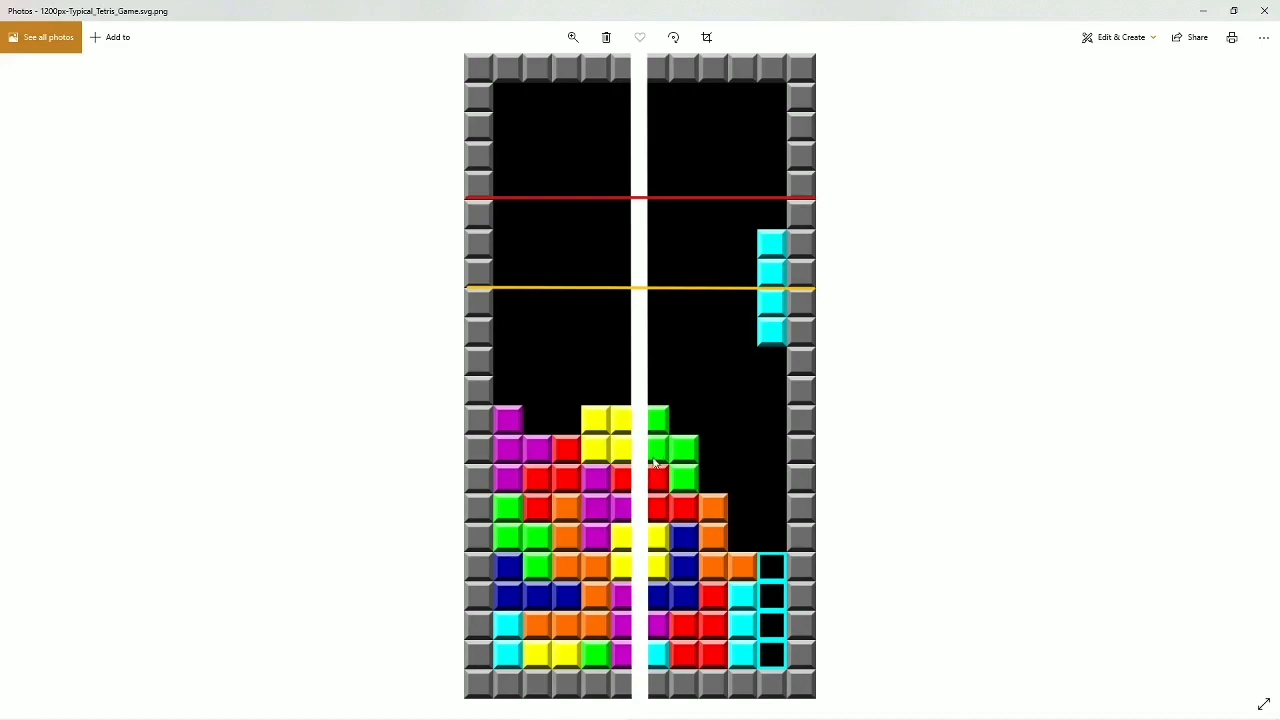
- Switch back to the Cubase project and play the full mix from the start of the project, stopping after the loop restarts
{"action": "key", "text": "alt+Tab"}
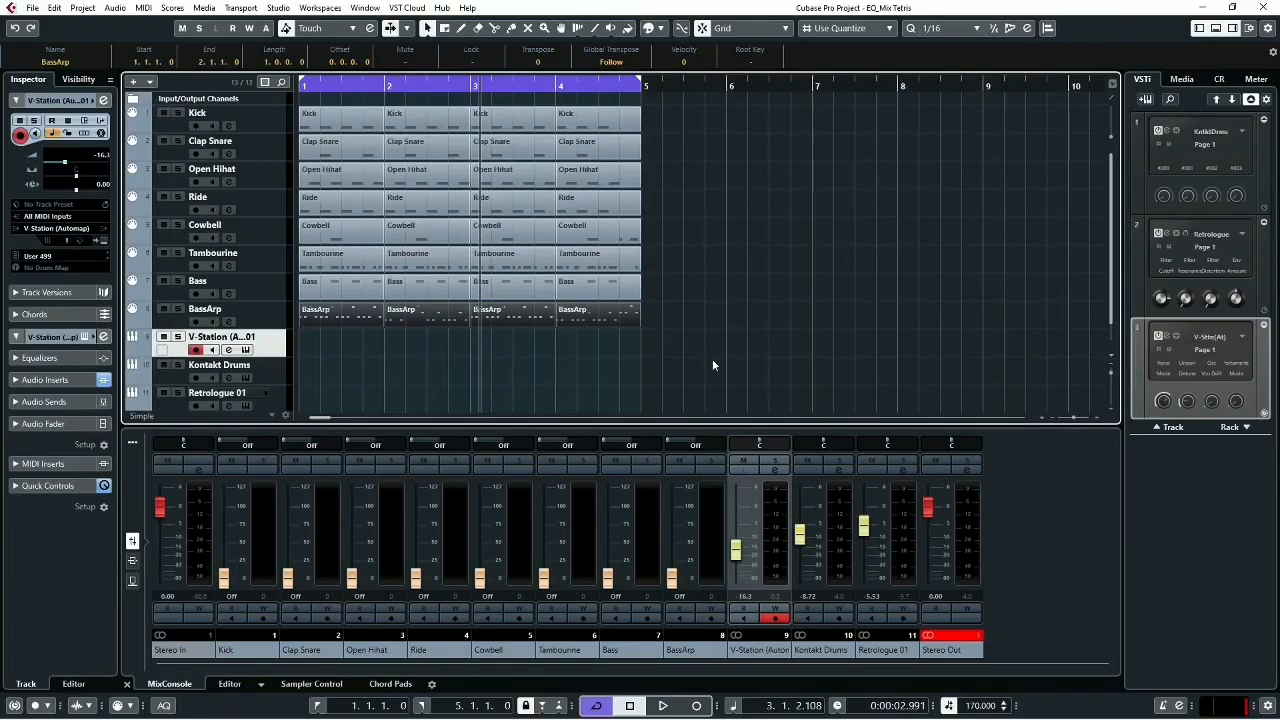
{"action": "key", "text": "Home"}
{"action": "key", "text": "space"}
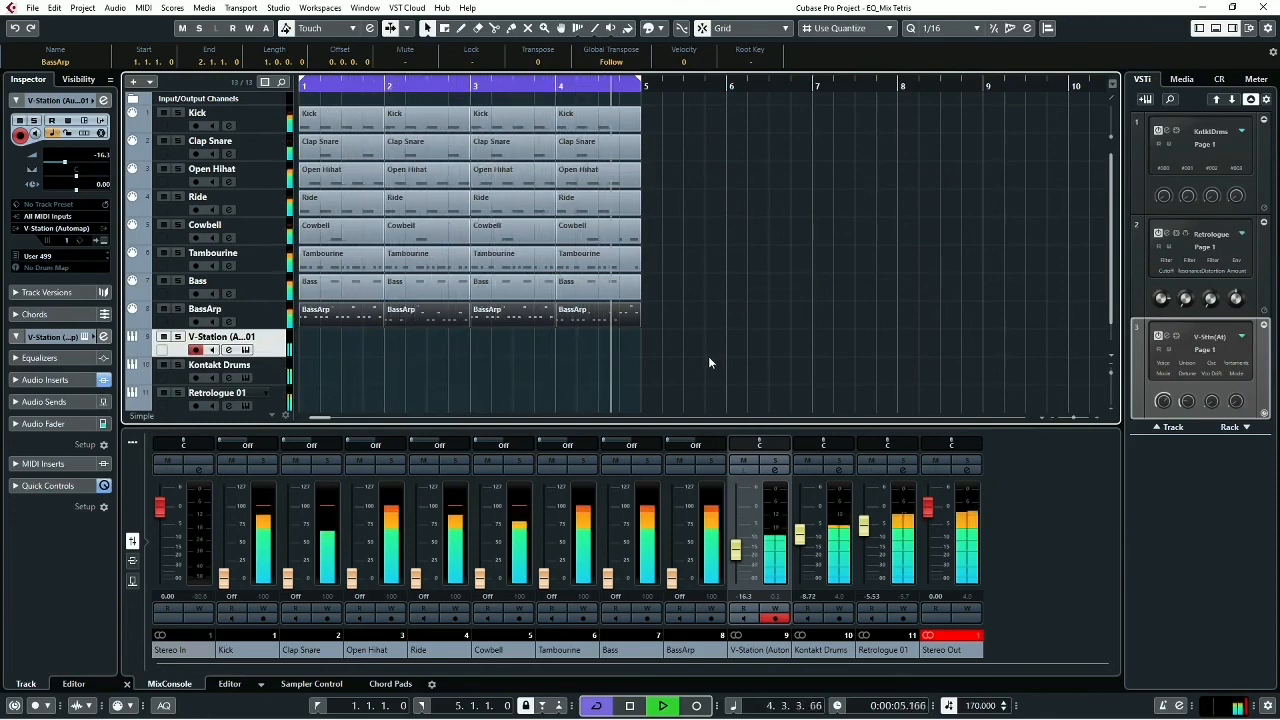
{"action": "key", "text": "space"}
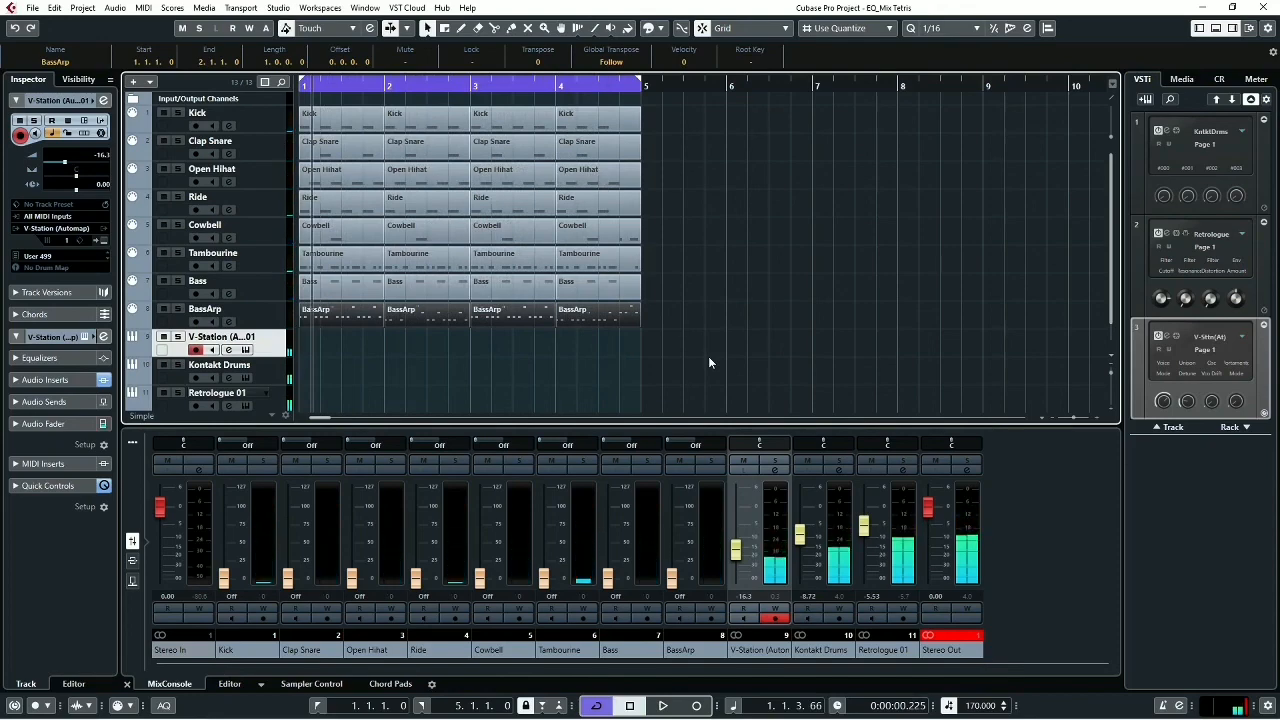